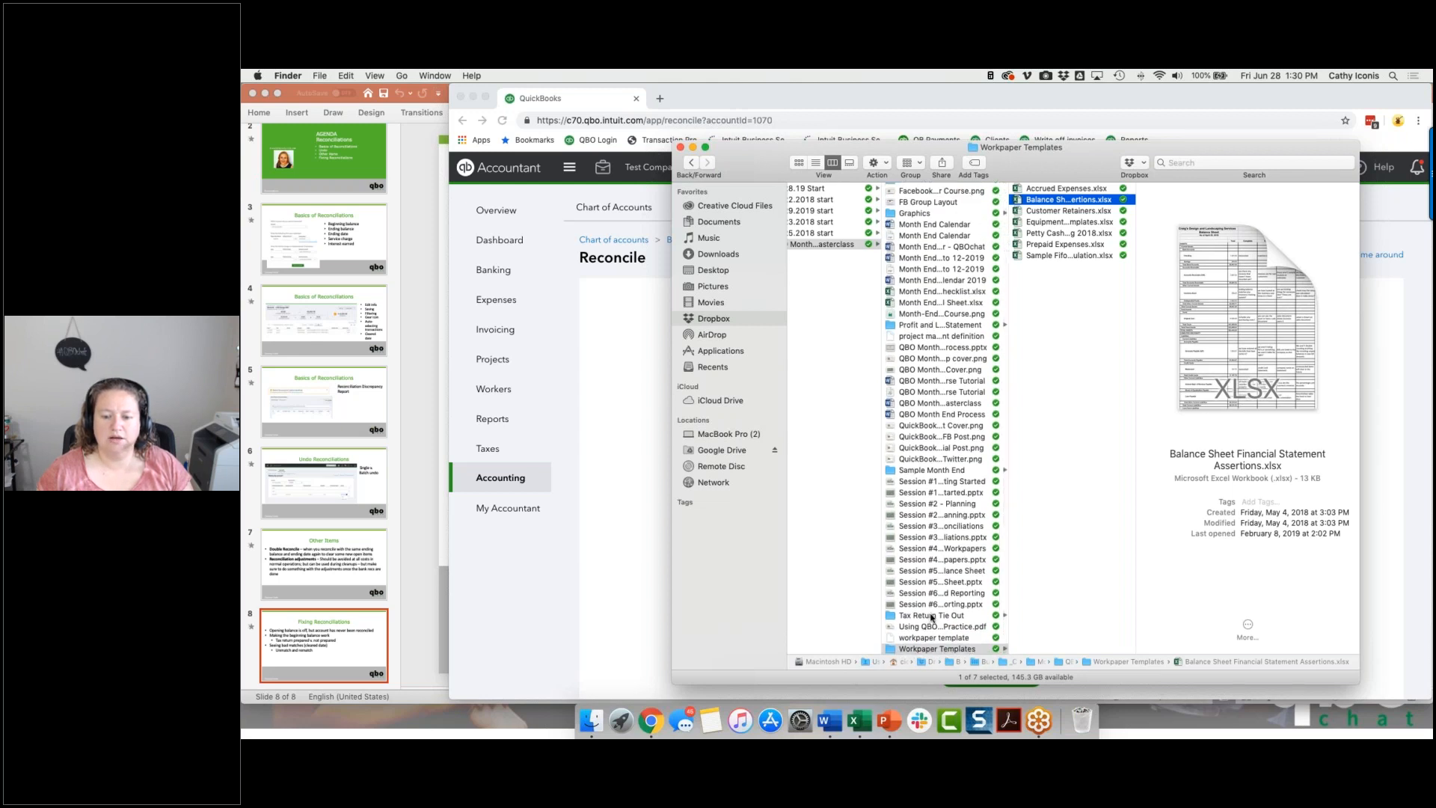
Look through the QBO Month End Masterclass subfolders for sample files, including Sample Month End, Balance Sheet, Tax Return Tie Out and Workpaper Templates.
left_click(928, 471)
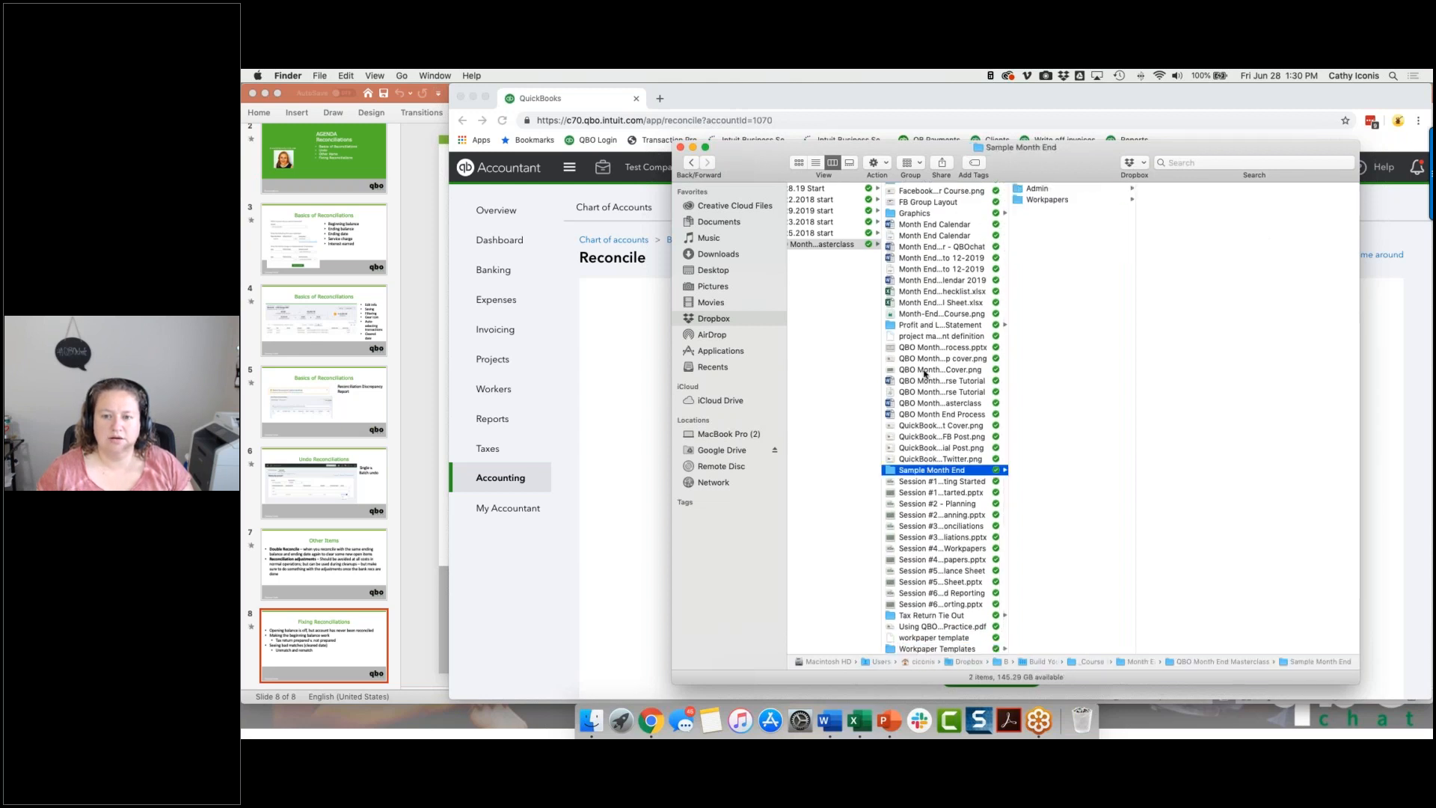
left_click(927, 327)
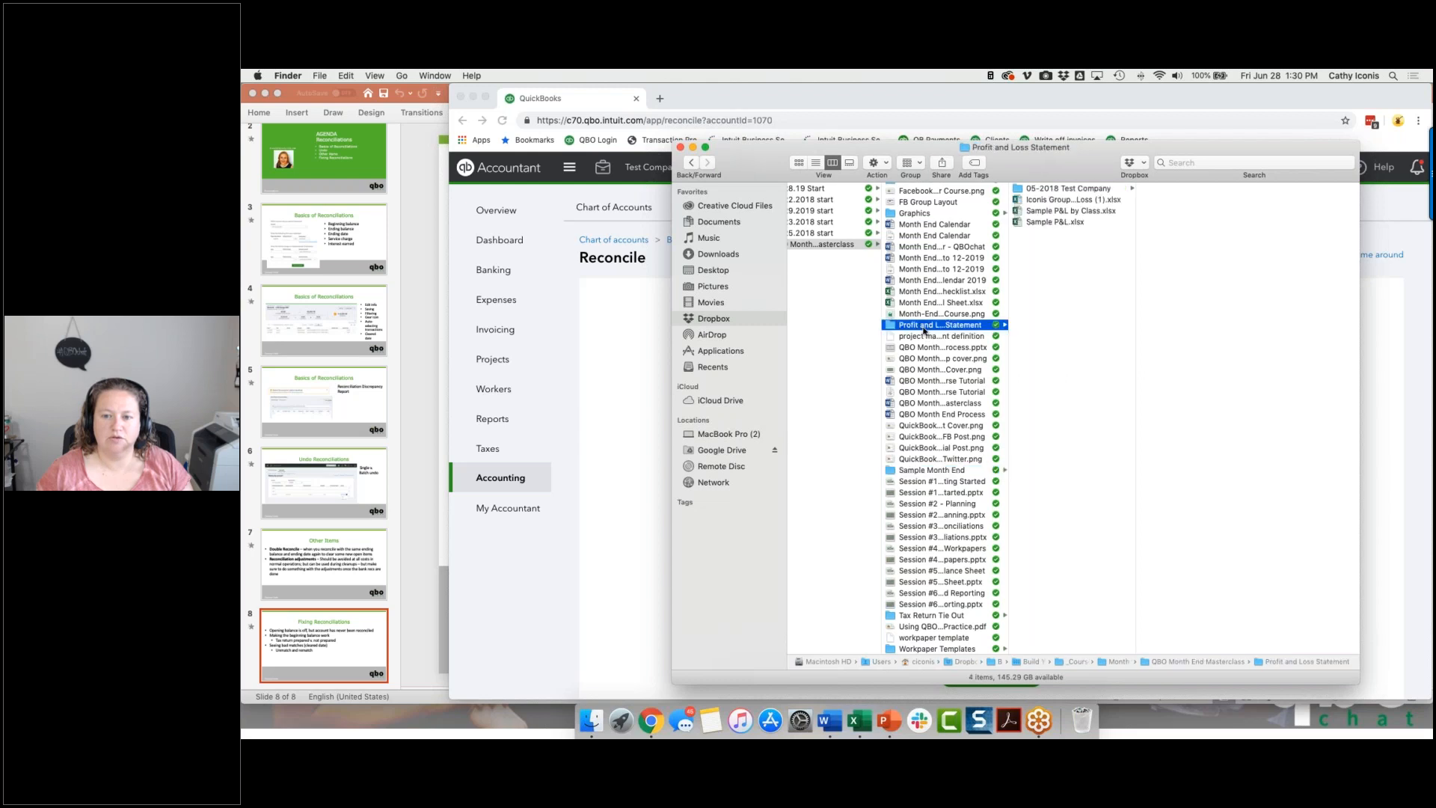
left_click(916, 213)
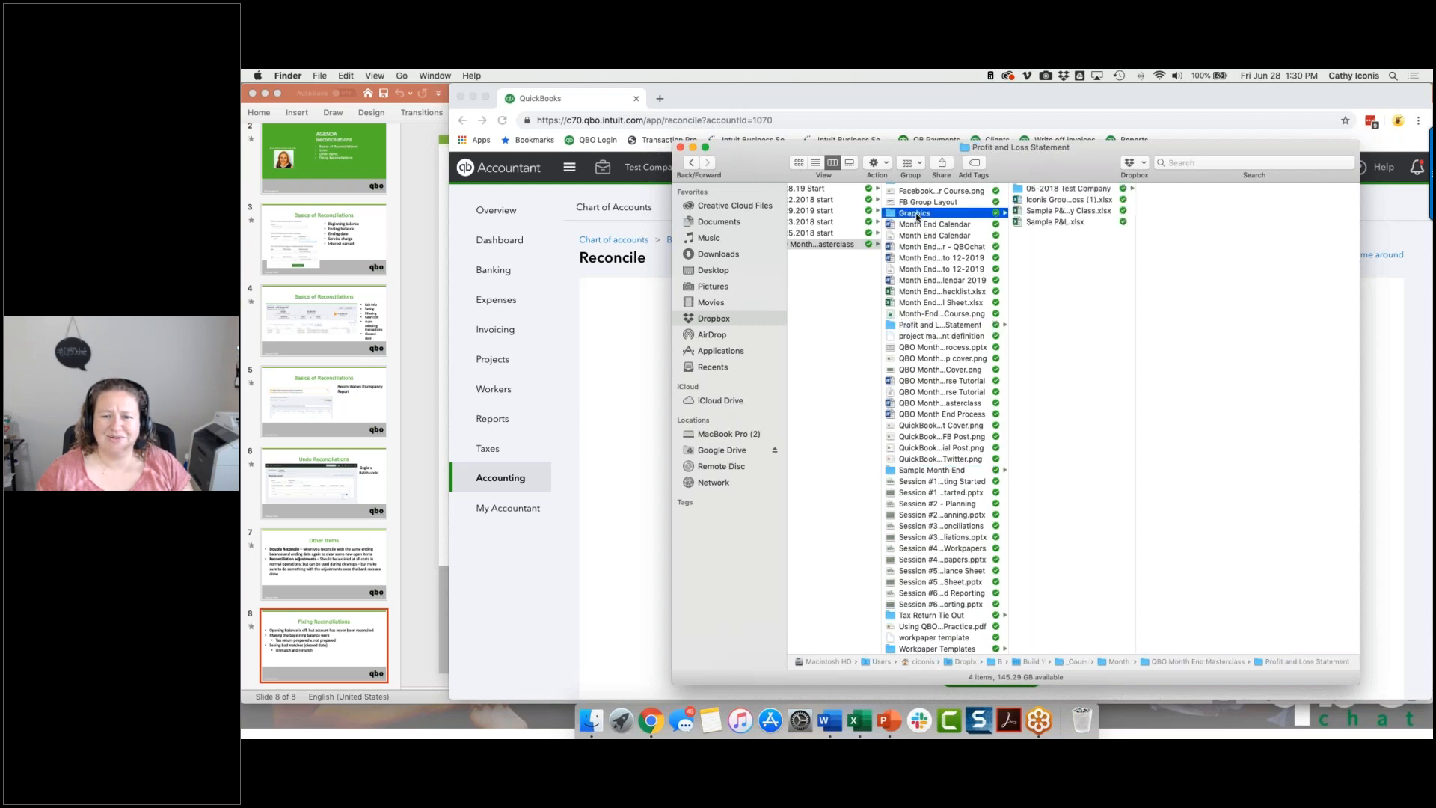
scroll(918, 217, "up", 3)
left_click(918, 212)
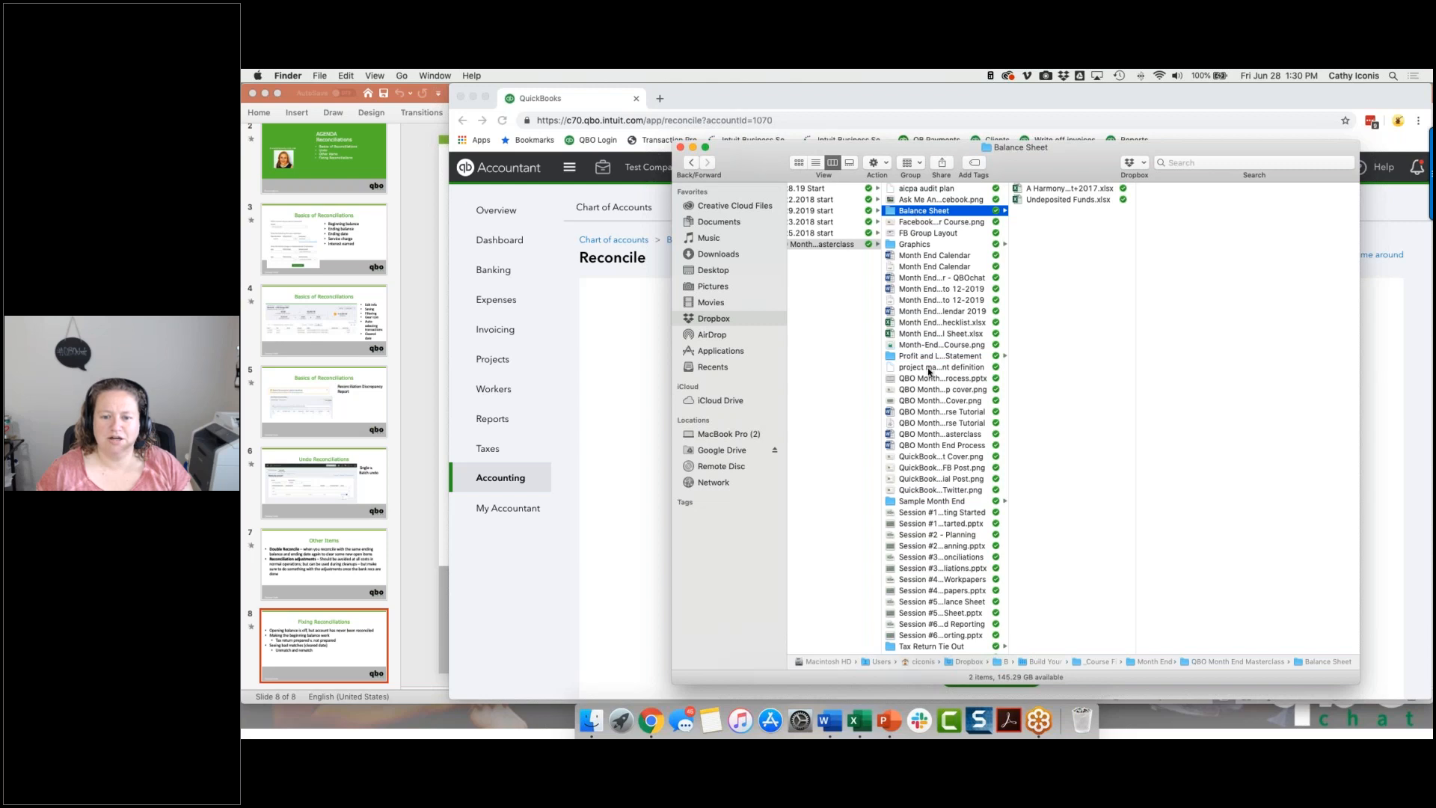
scroll(930, 371, "down", 3)
left_click(905, 615)
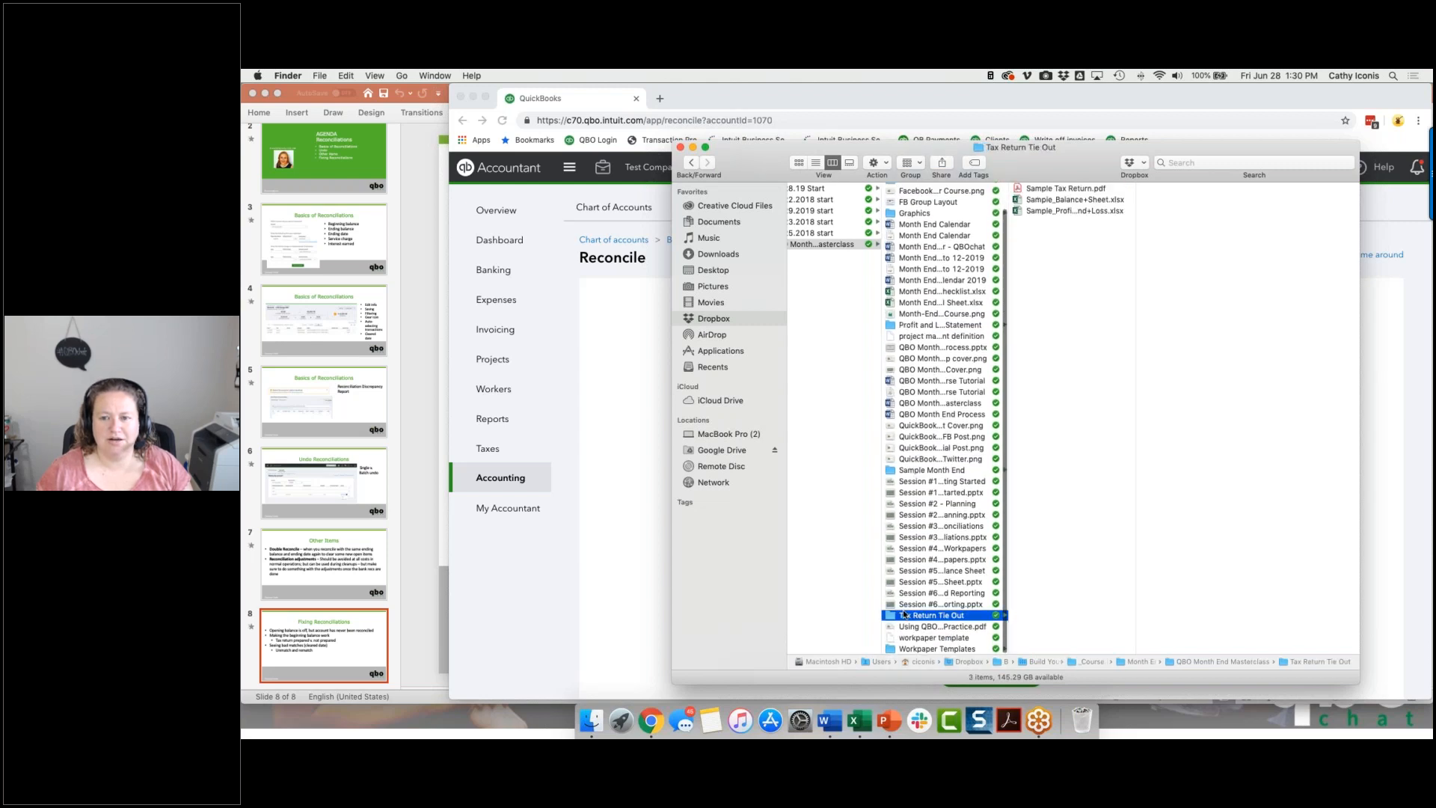
left_click(907, 649)
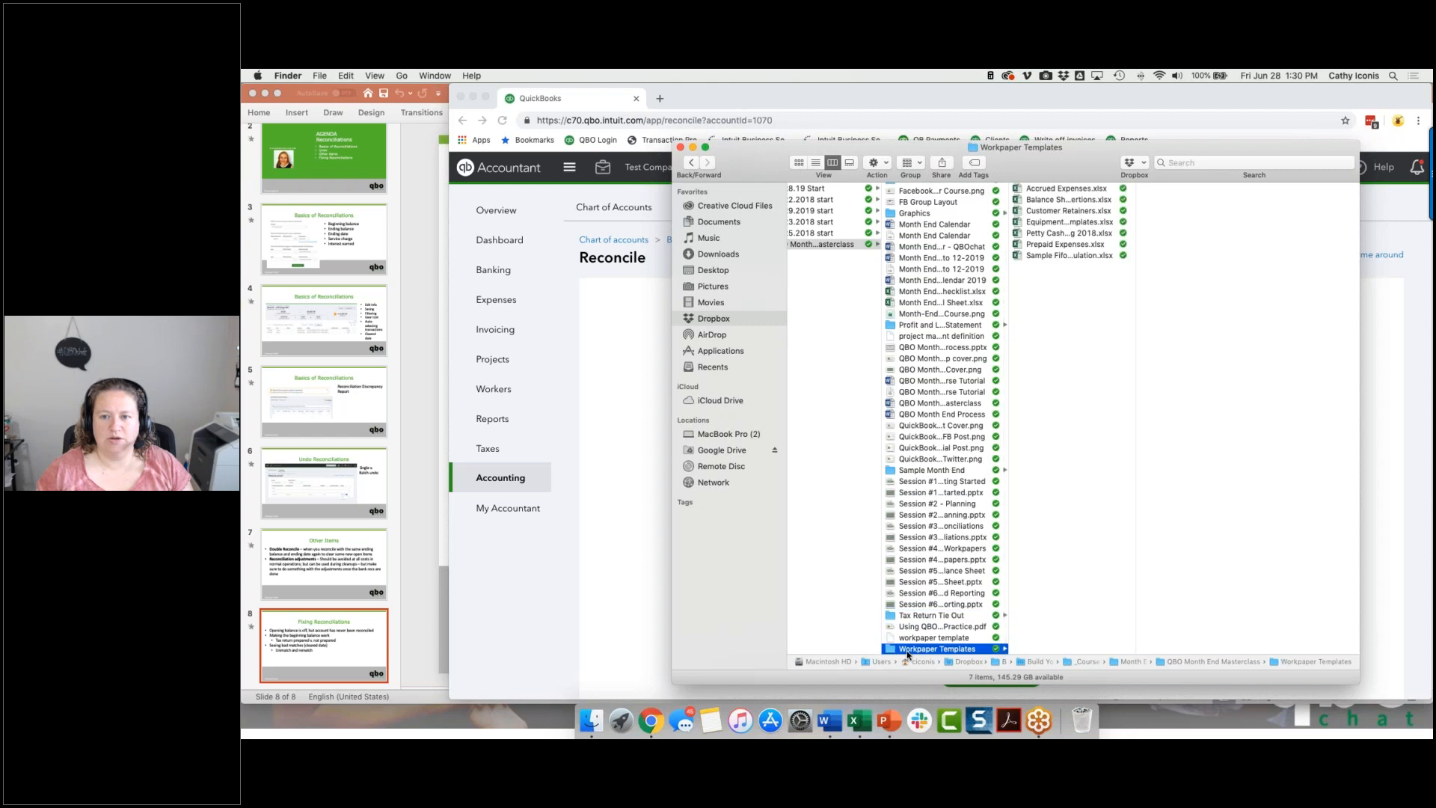
left_click_drag(1007, 159, 242, 160)
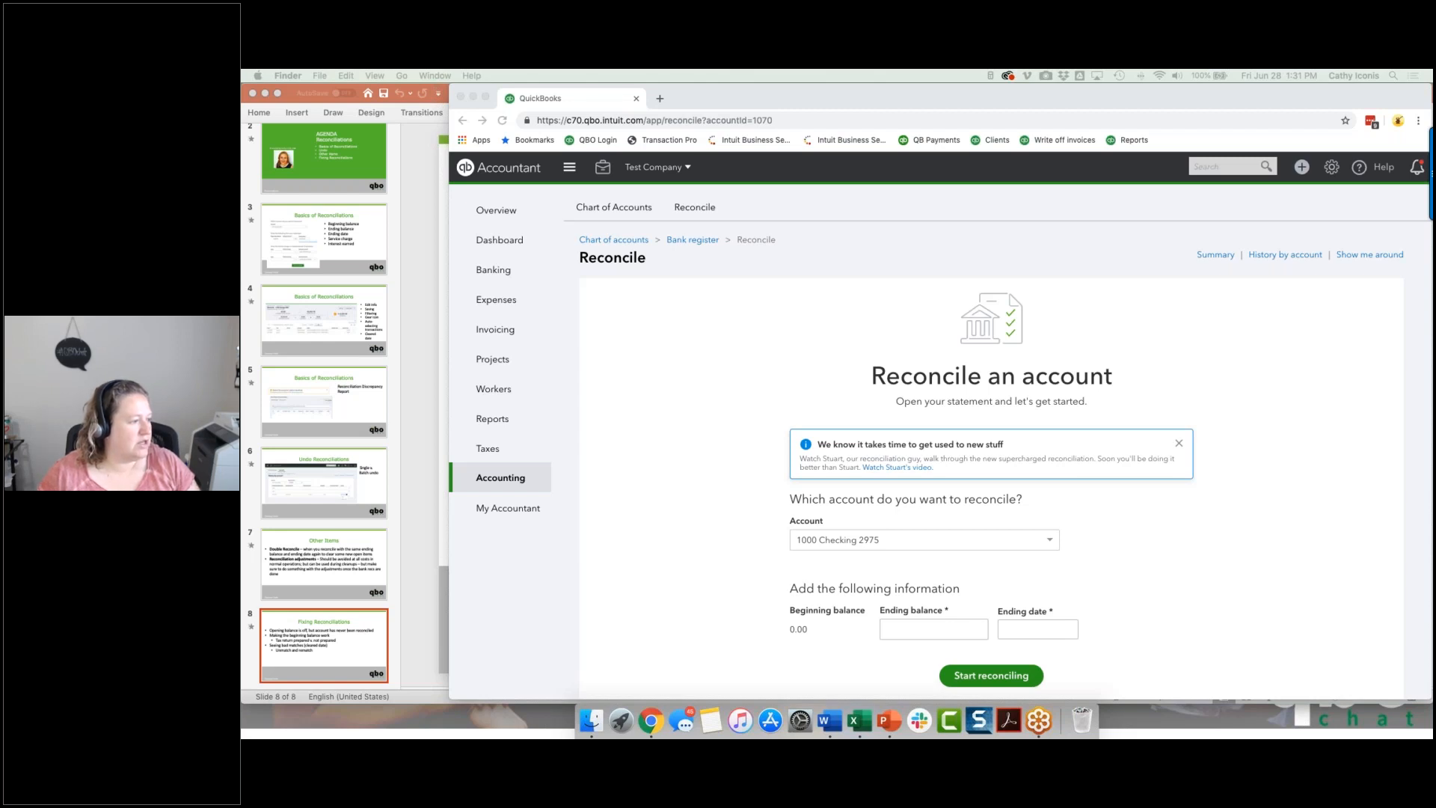
Bring the Credit Card Statements folder window into view and open the statement X2975_2018-02-01.pdf from it.
left_click_drag(1430, 105, 631, 84)
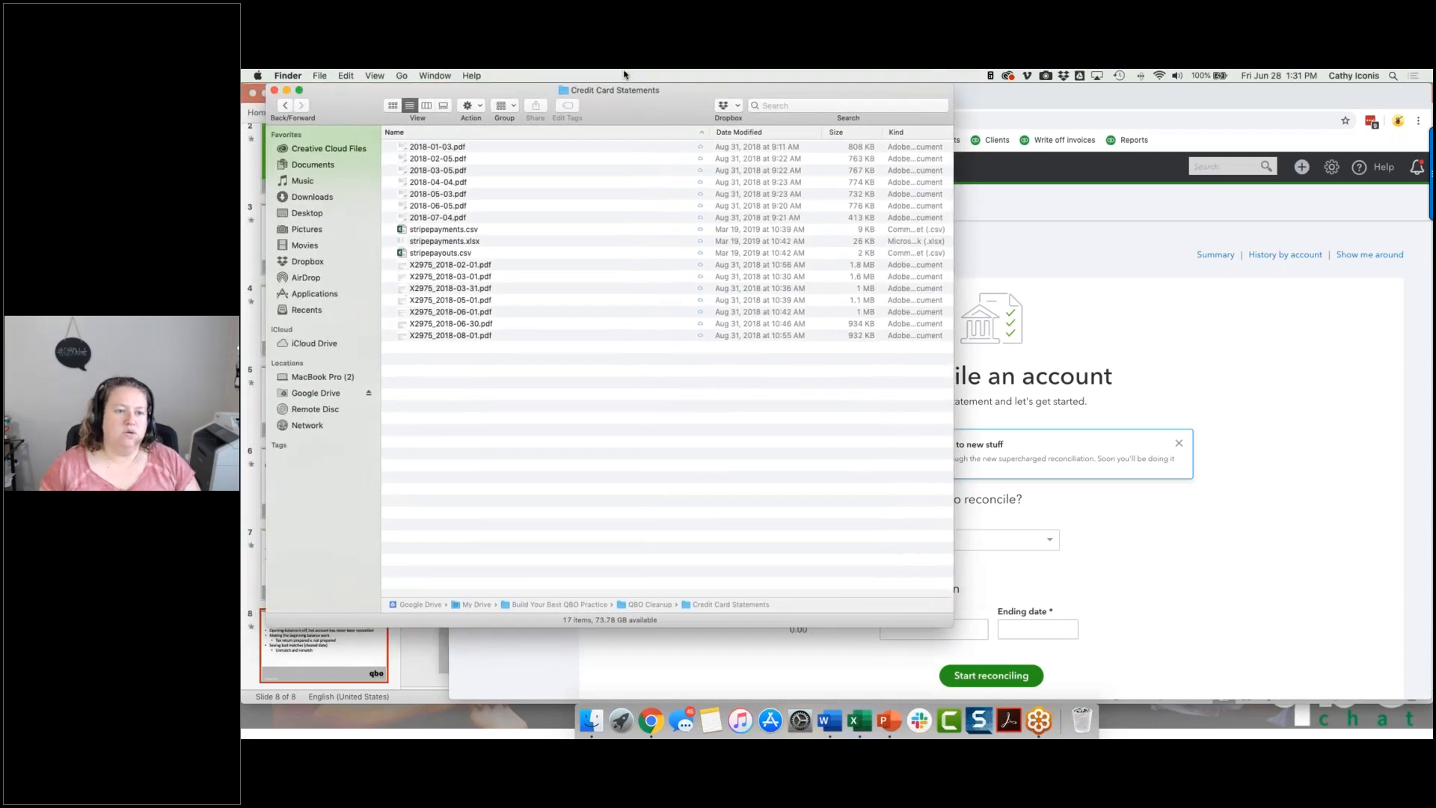
left_click(431, 148)
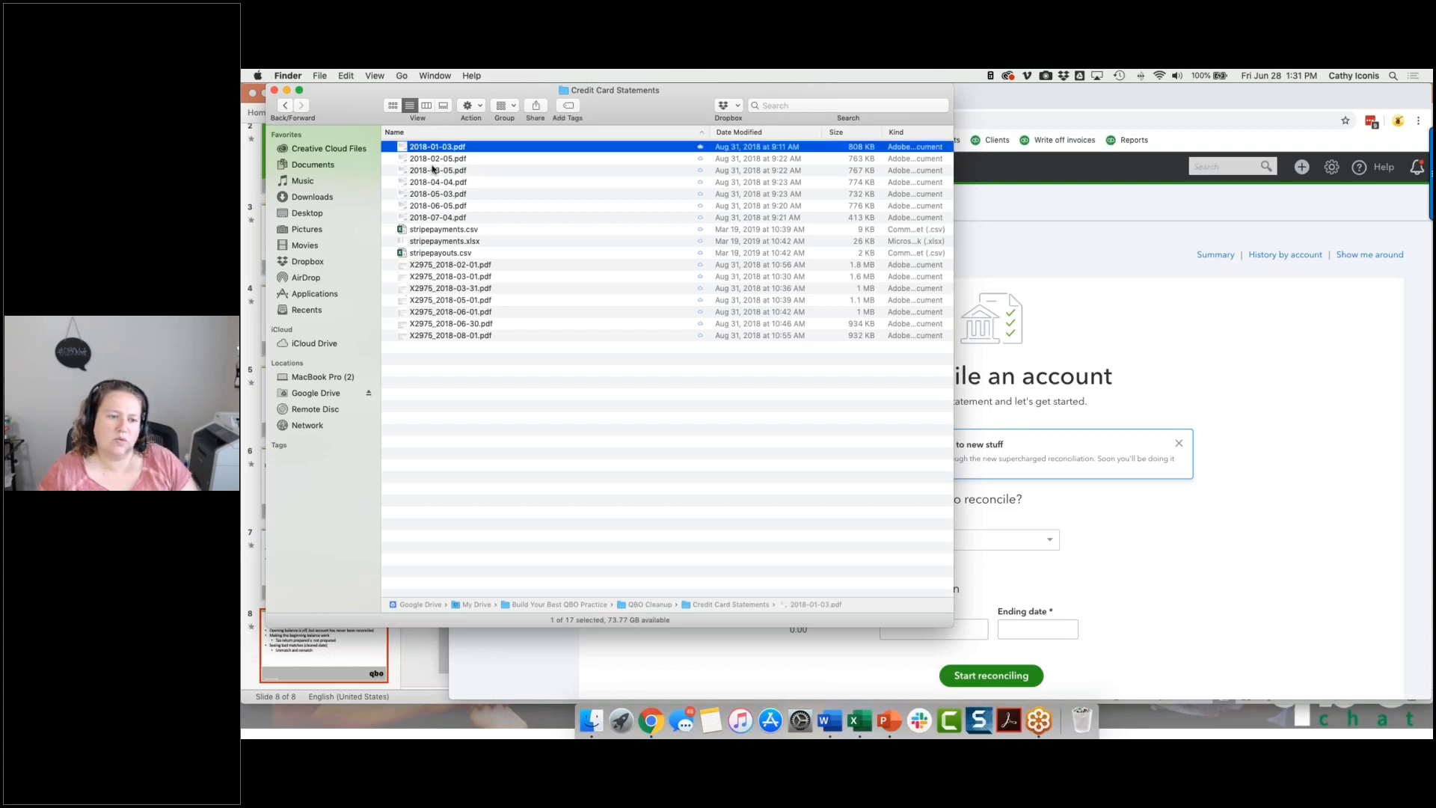
left_click(432, 266)
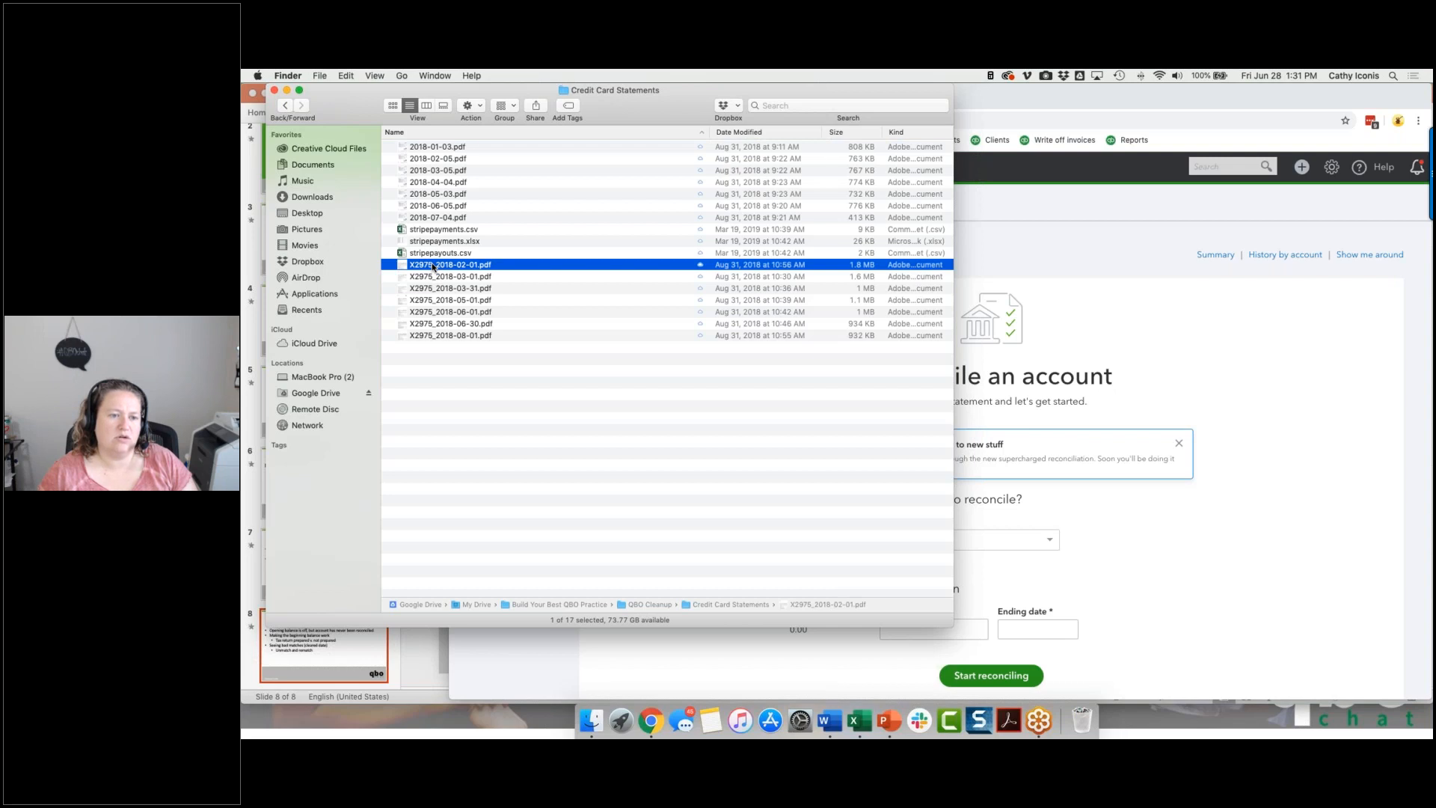
double_click(432, 266)
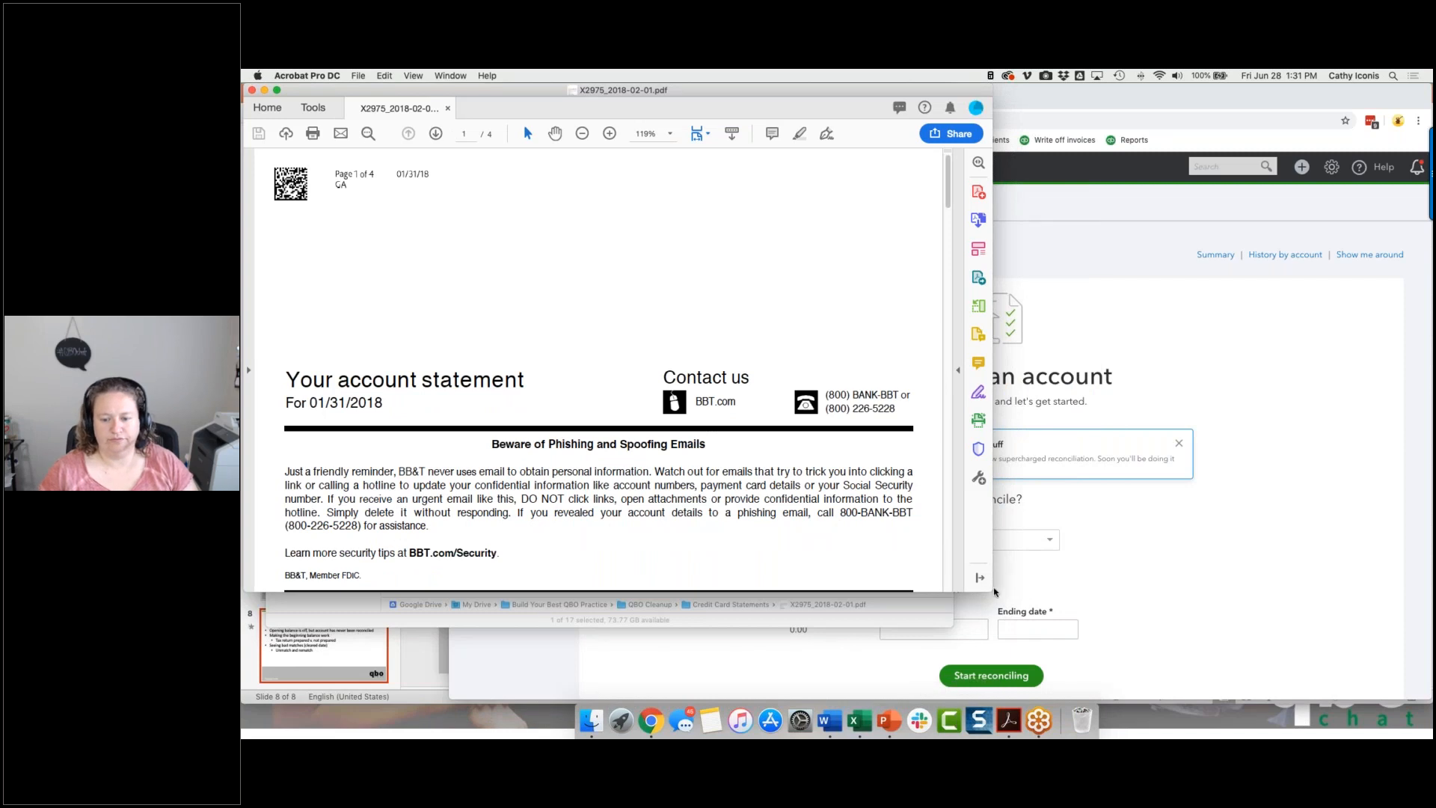
Arrange the statement PDF beside the QuickBooks window, moving the file browser away, collapsing the QuickBooks navigation and narrowing its window.
left_click_drag(995, 592, 916, 716)
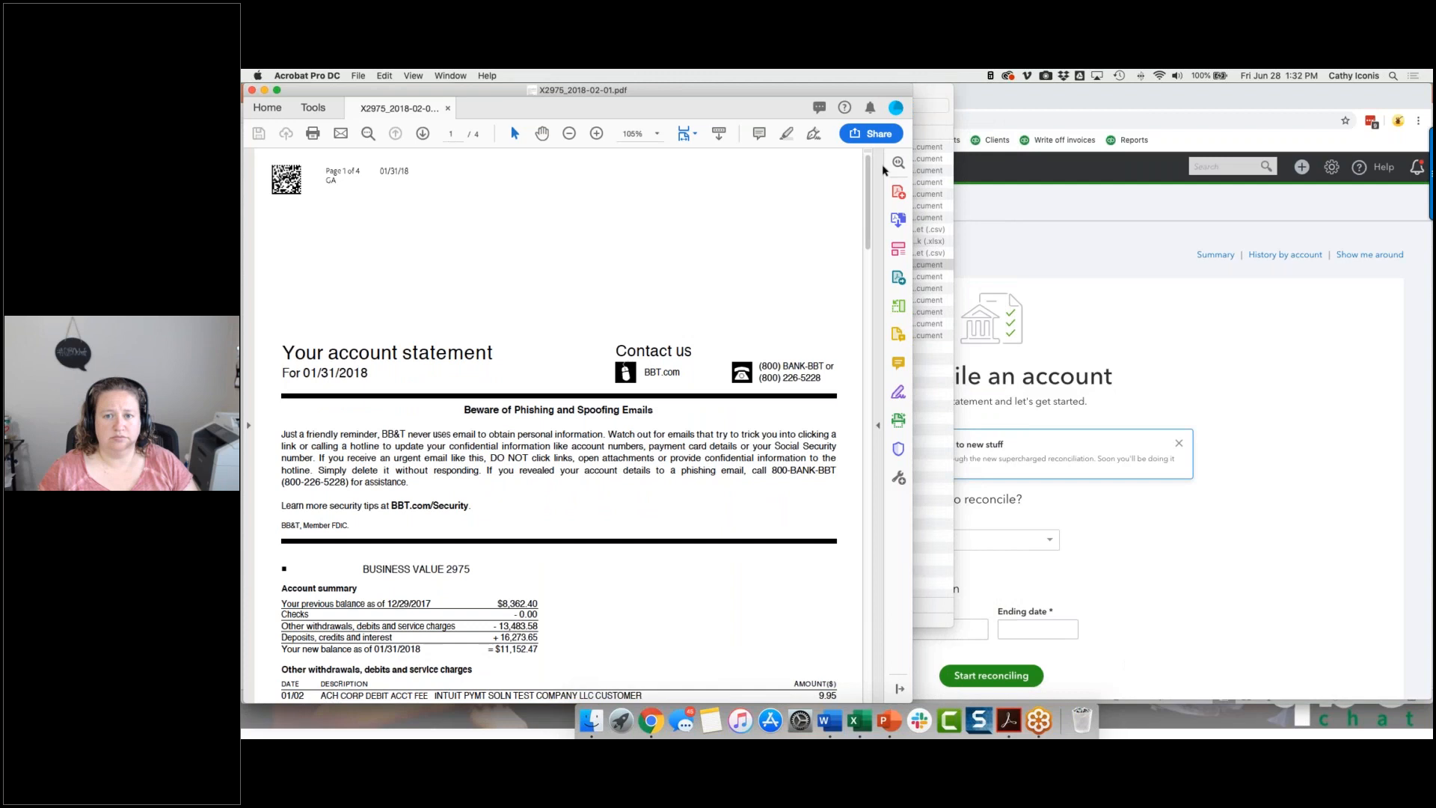
left_click(939, 97)
left_click_drag(342, 89, 241, 97)
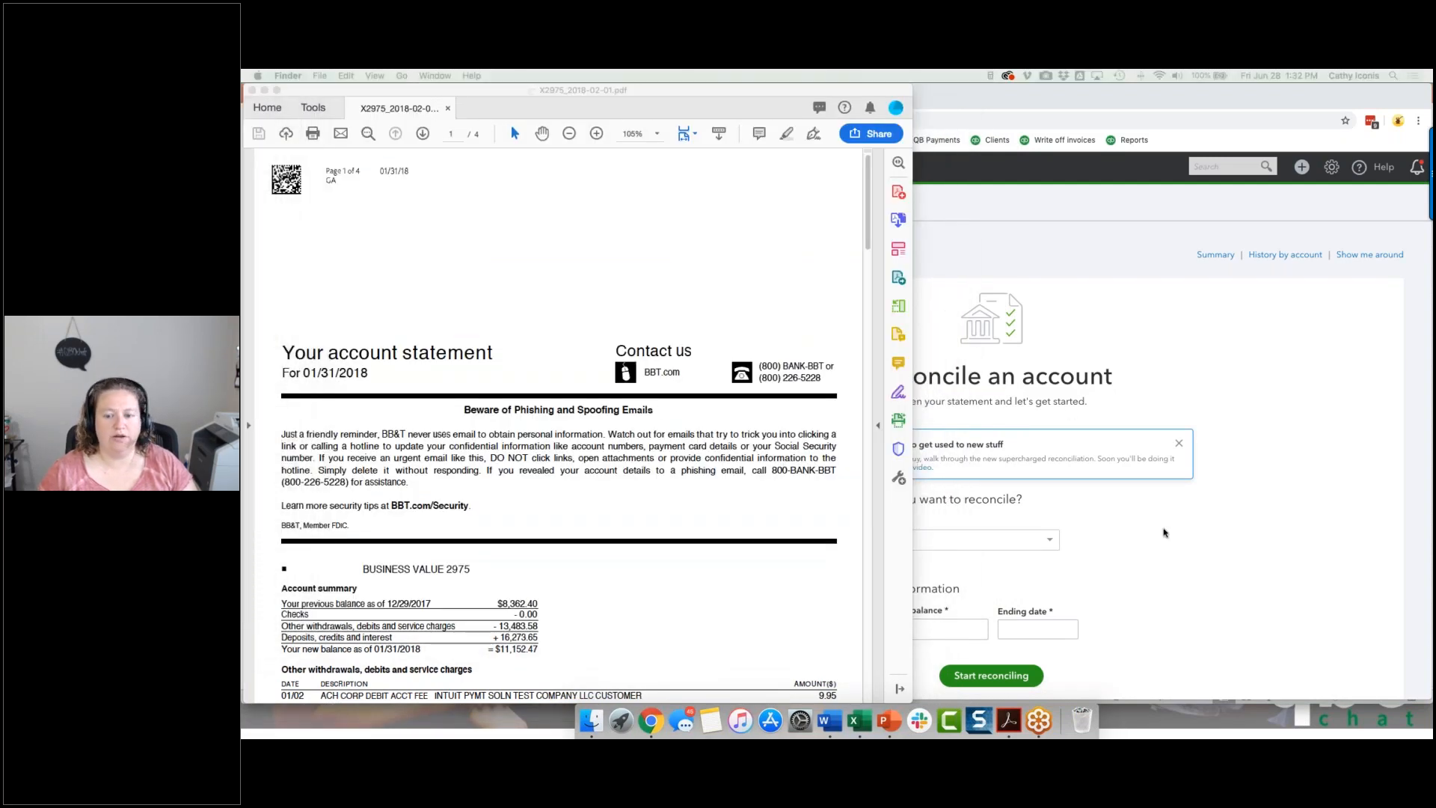
left_click(1182, 548)
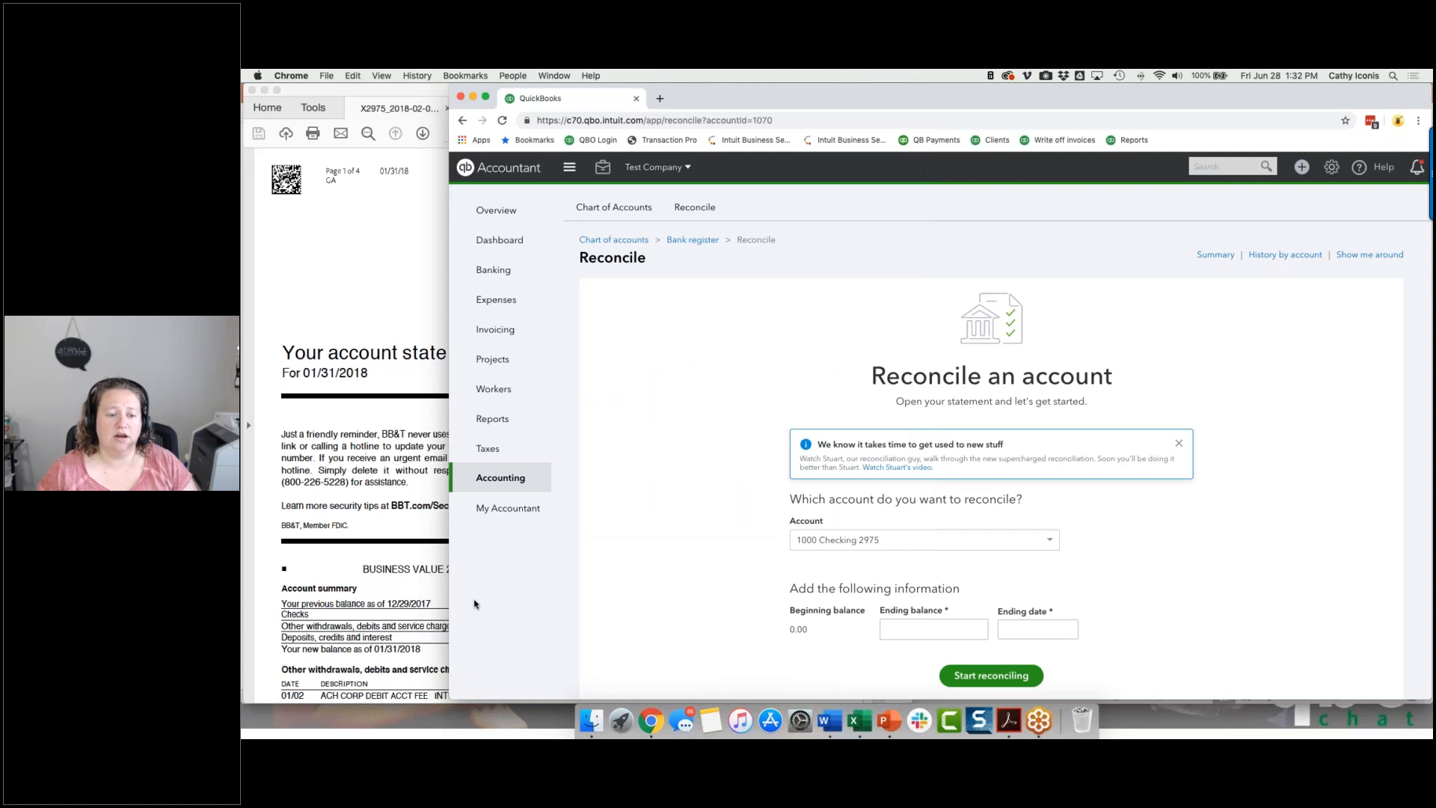
left_click(569, 167)
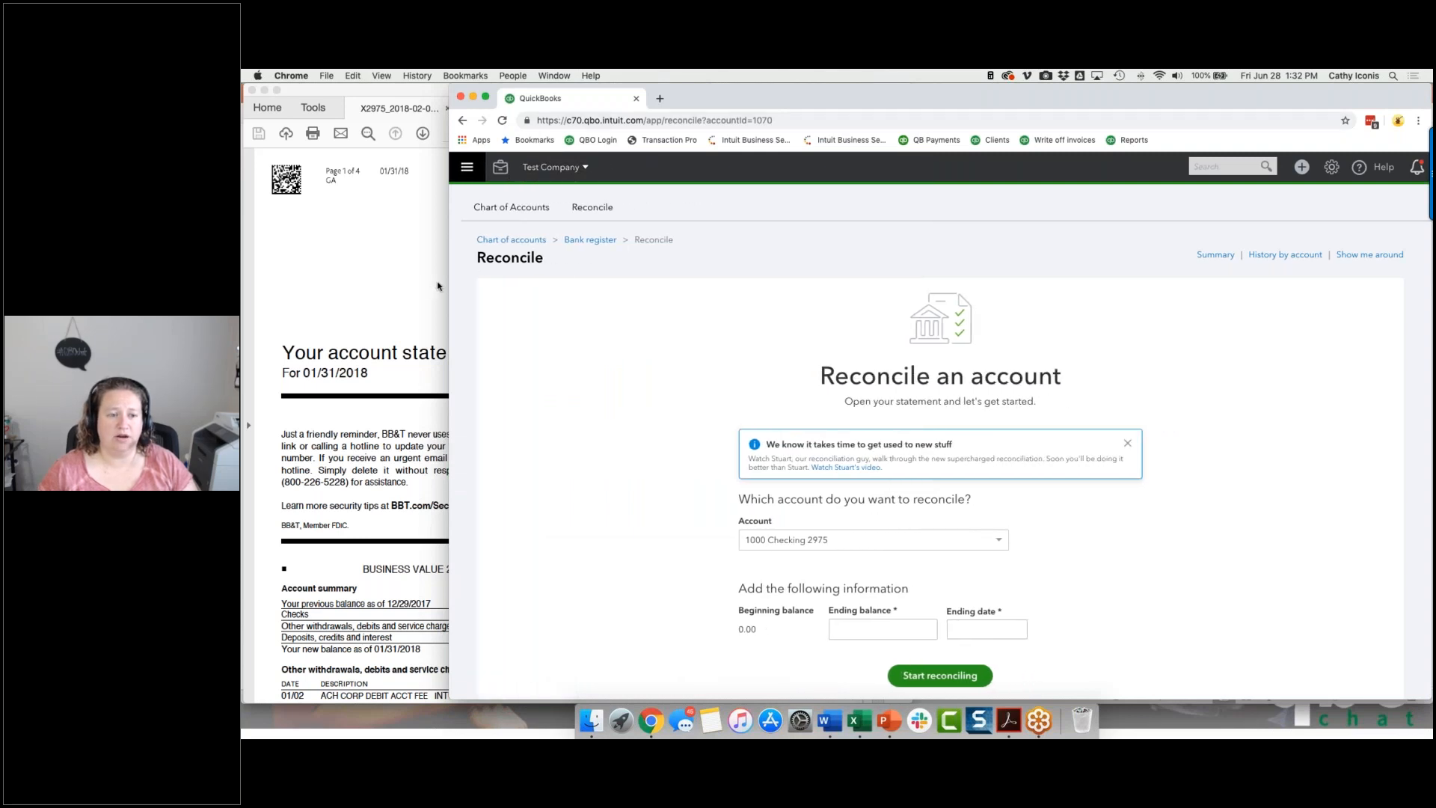
left_click_drag(446, 285, 693, 288)
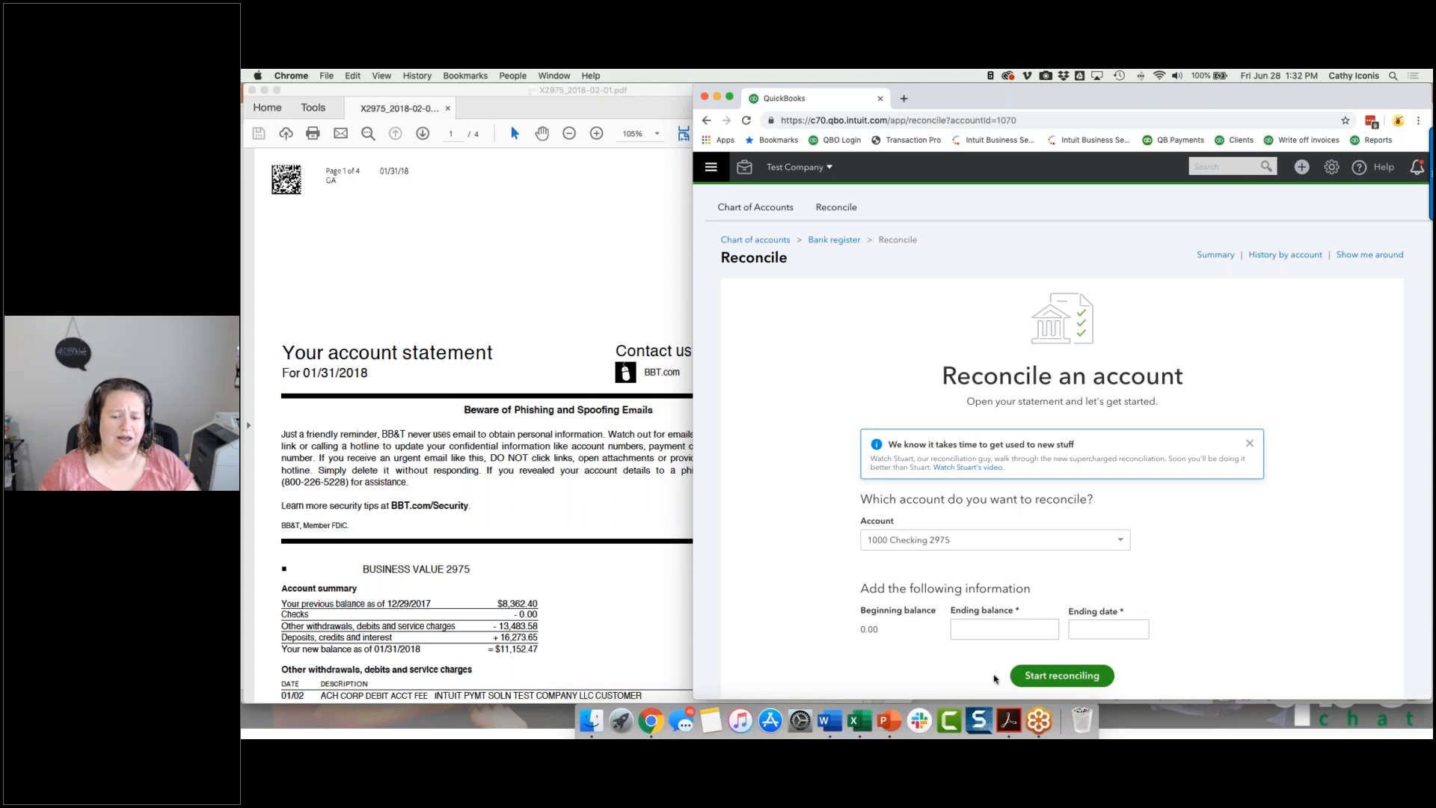
Enter the statement's previous balance of 8,362.40 as the ending balance with ending date 12/29/2017, and start reconciling the checking account.
left_click(995, 632)
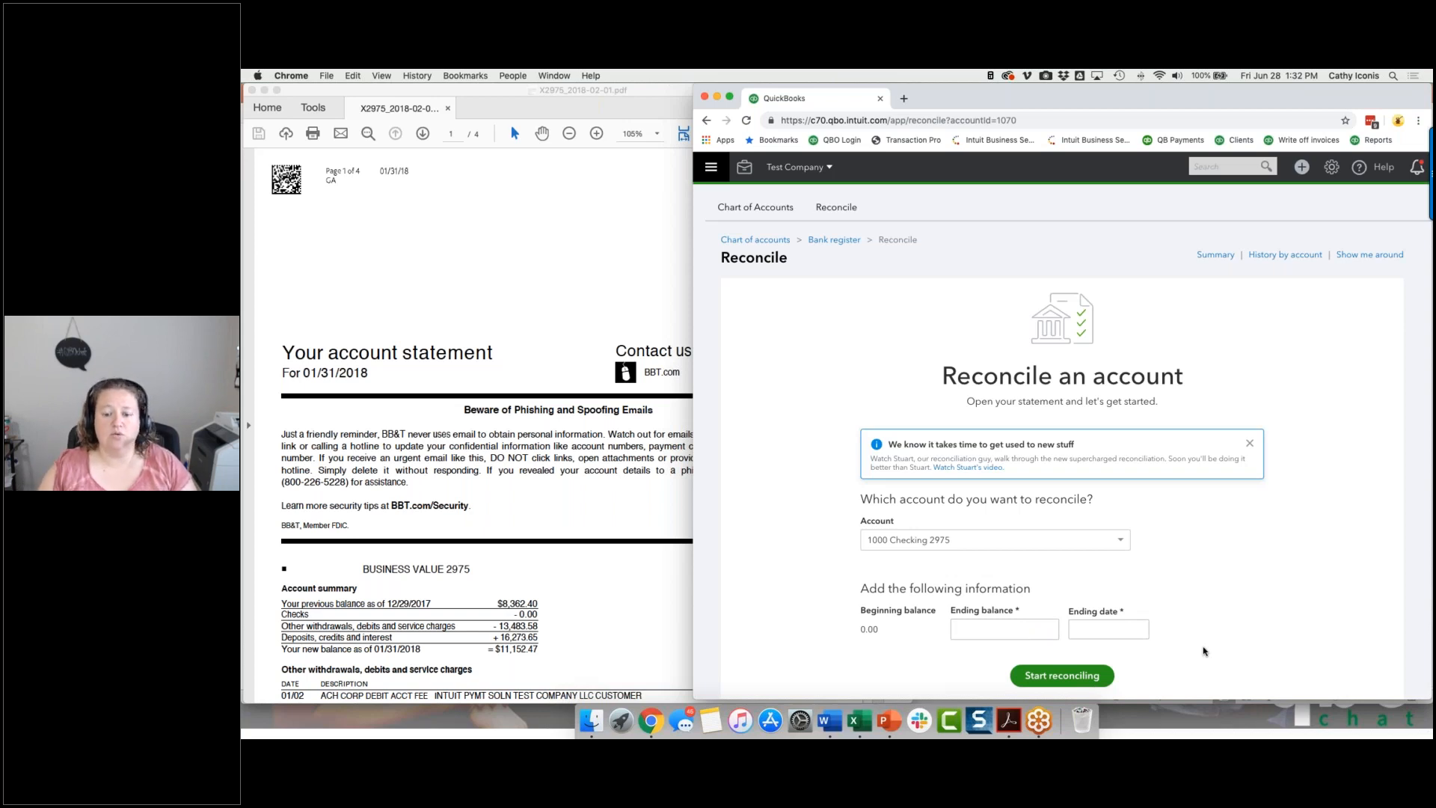
left_click(989, 624)
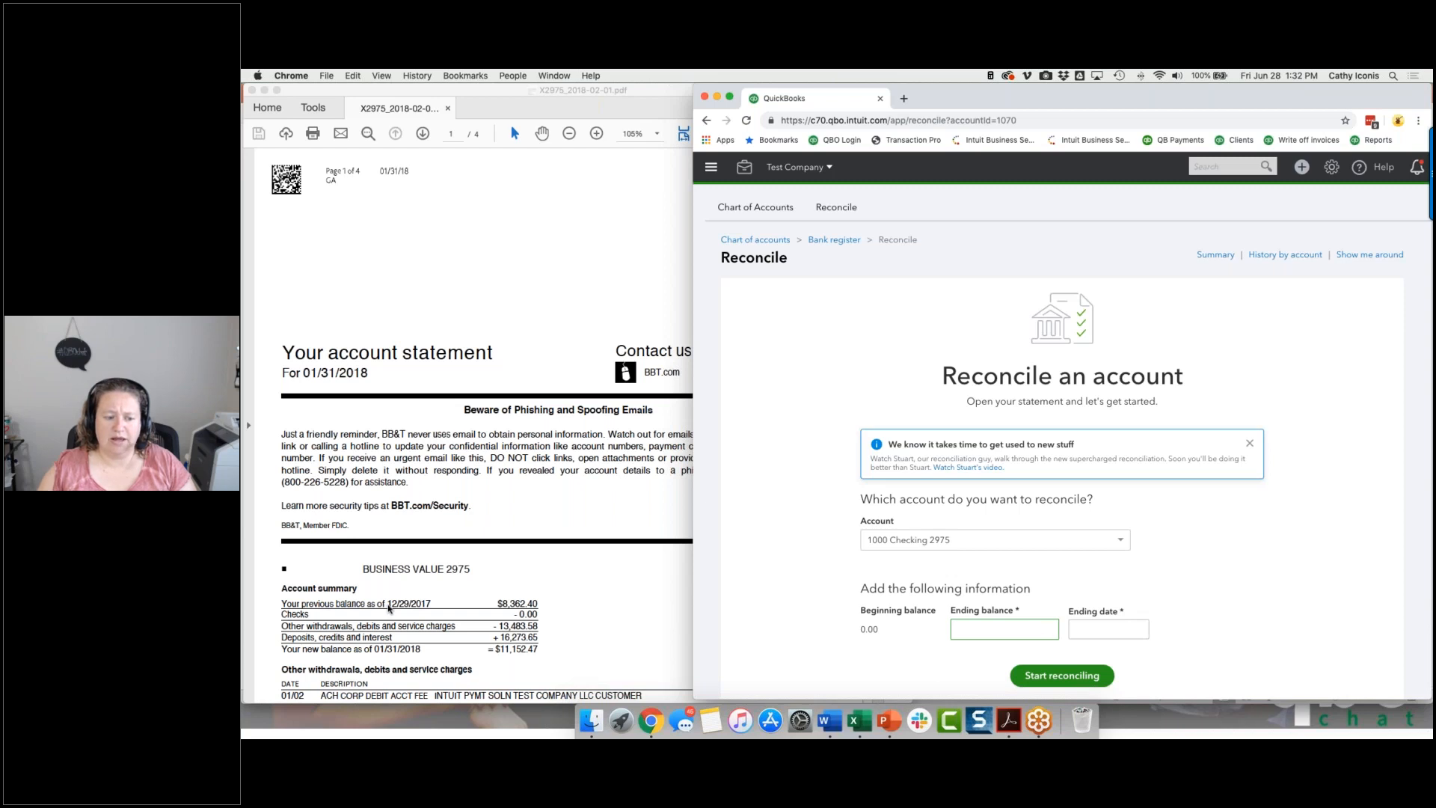
left_click(389, 608)
left_click_drag(387, 607, 432, 607)
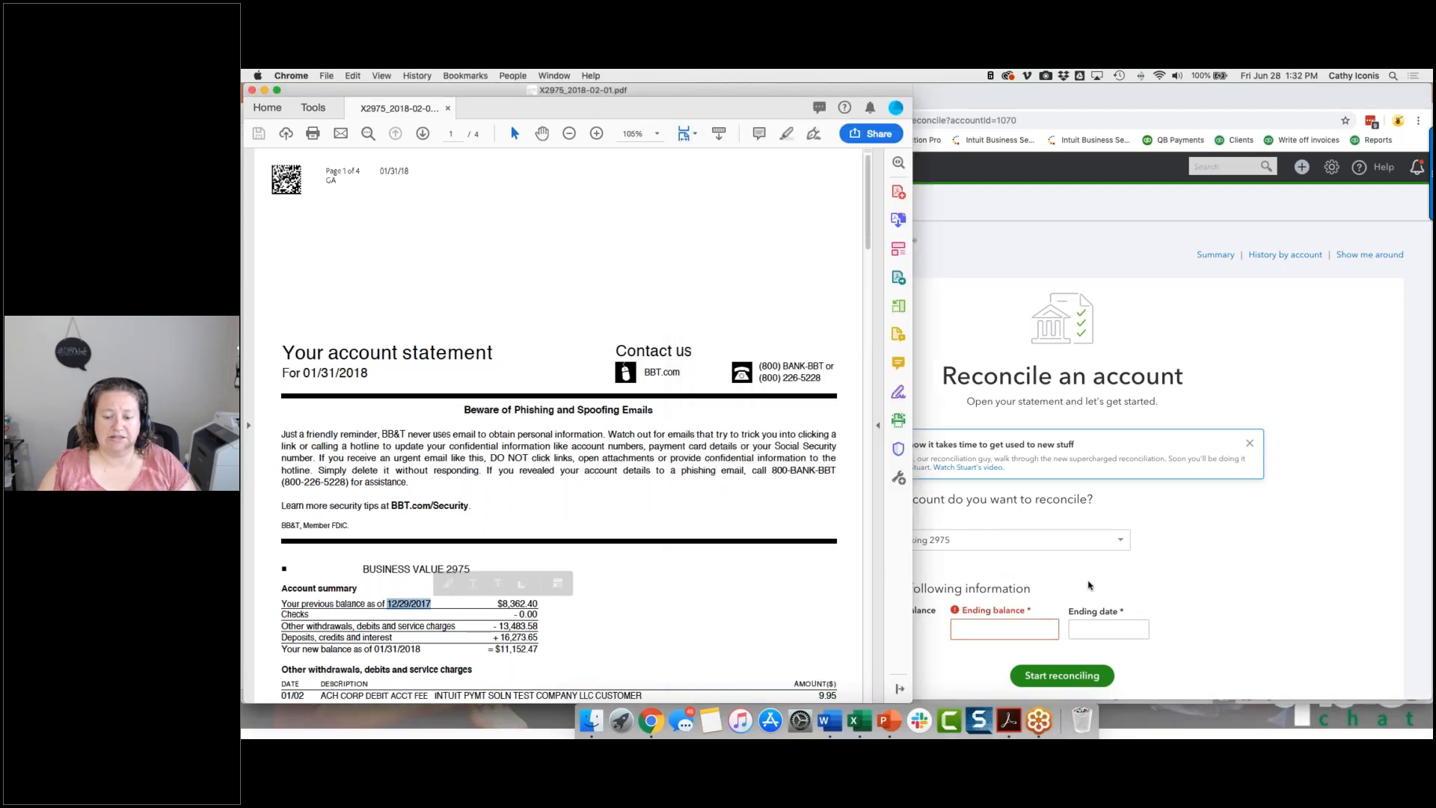
left_click(1010, 628)
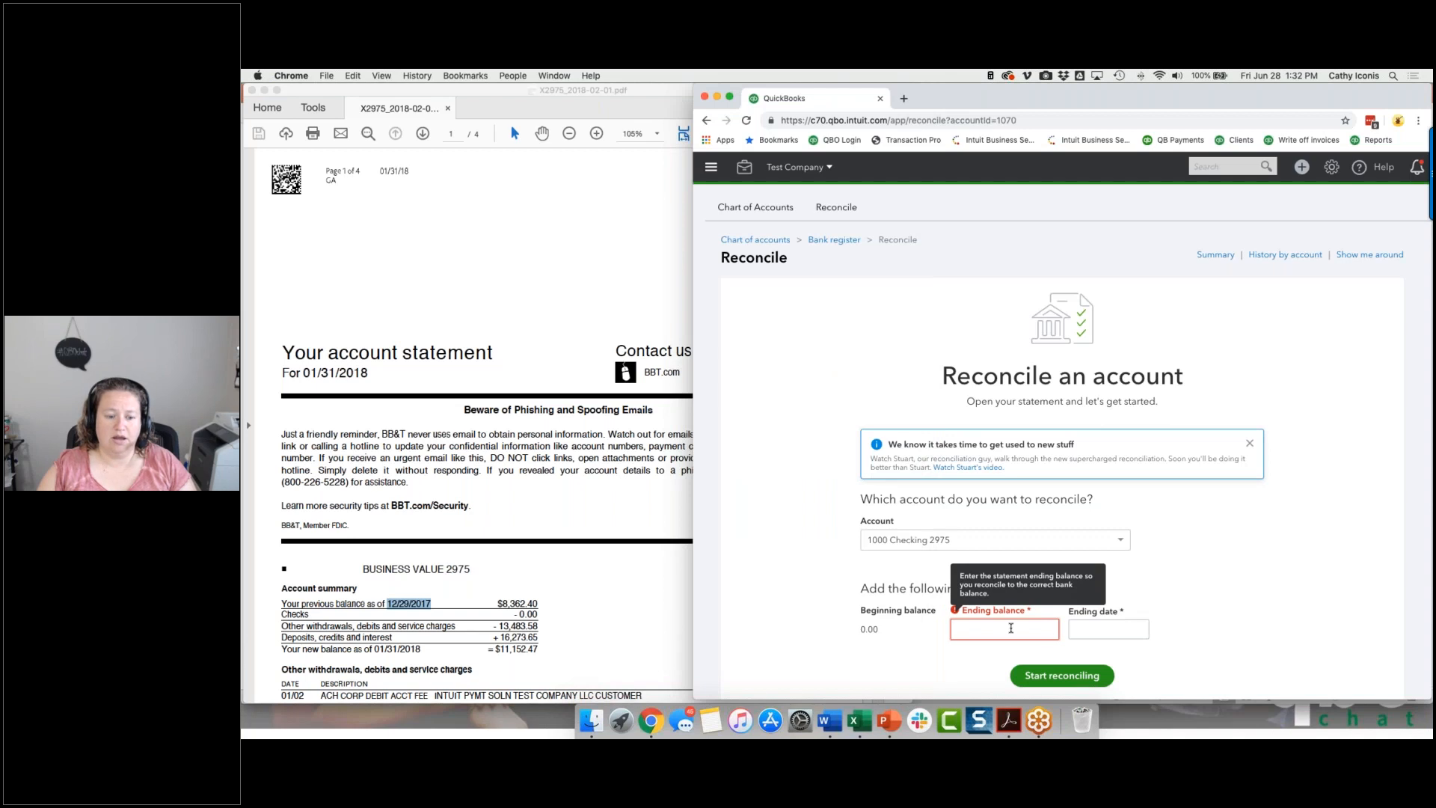
type("8362.40")
key("Tab")
type("12/29/2017")
key("Tab")
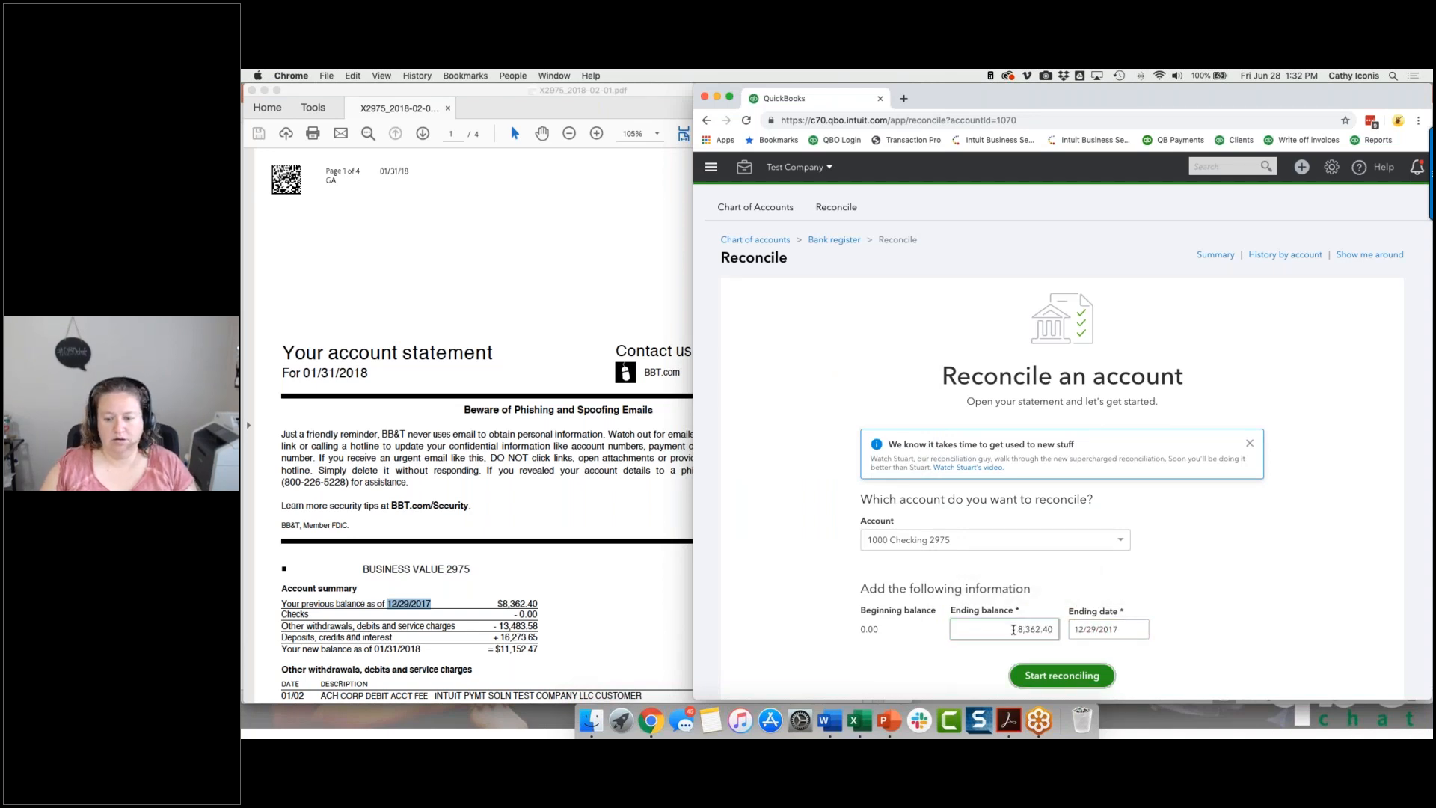
left_click(1087, 683)
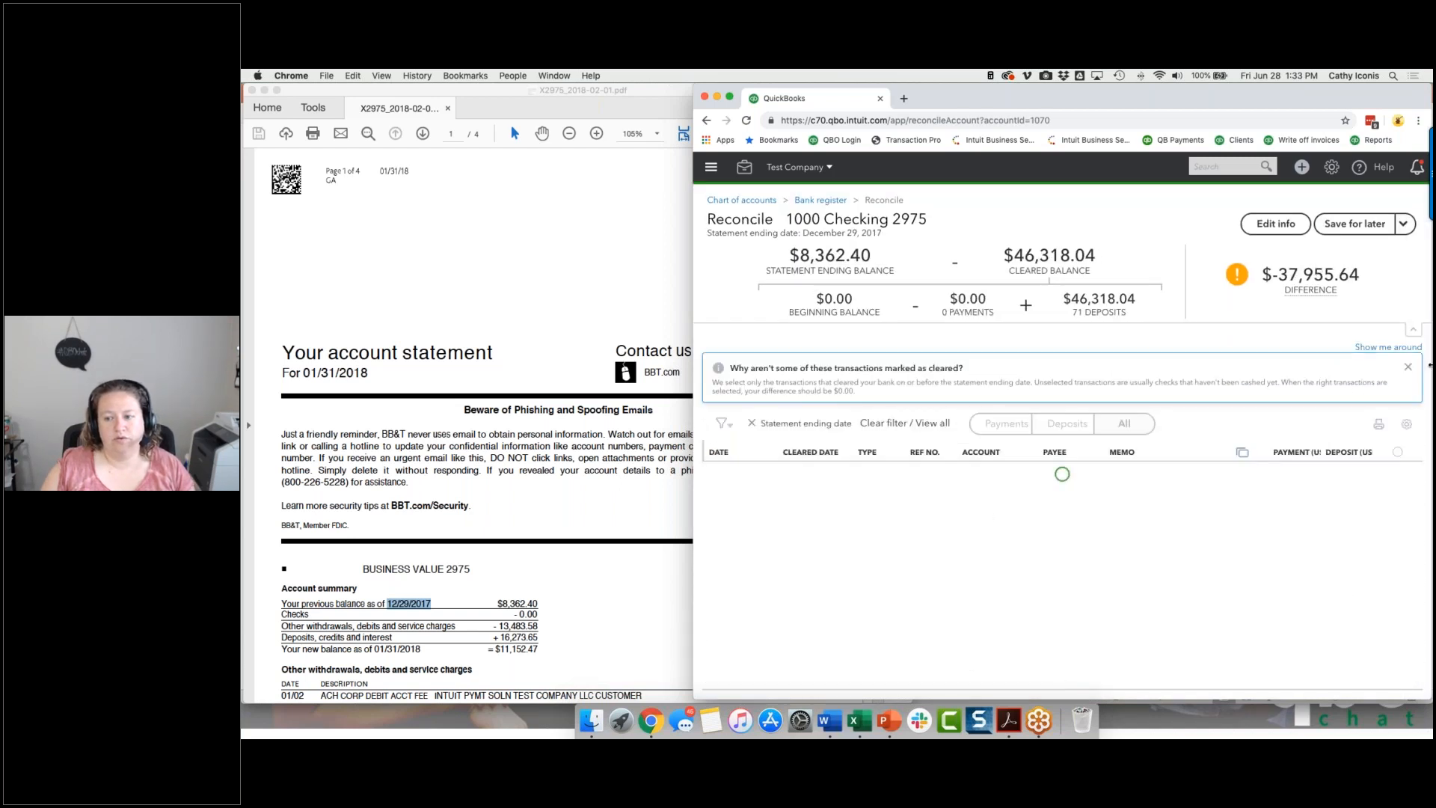
Dismiss the cleared-transactions notice, mark all transactions as cleared and sort them by cleared date with the latest first.
left_click(1407, 367)
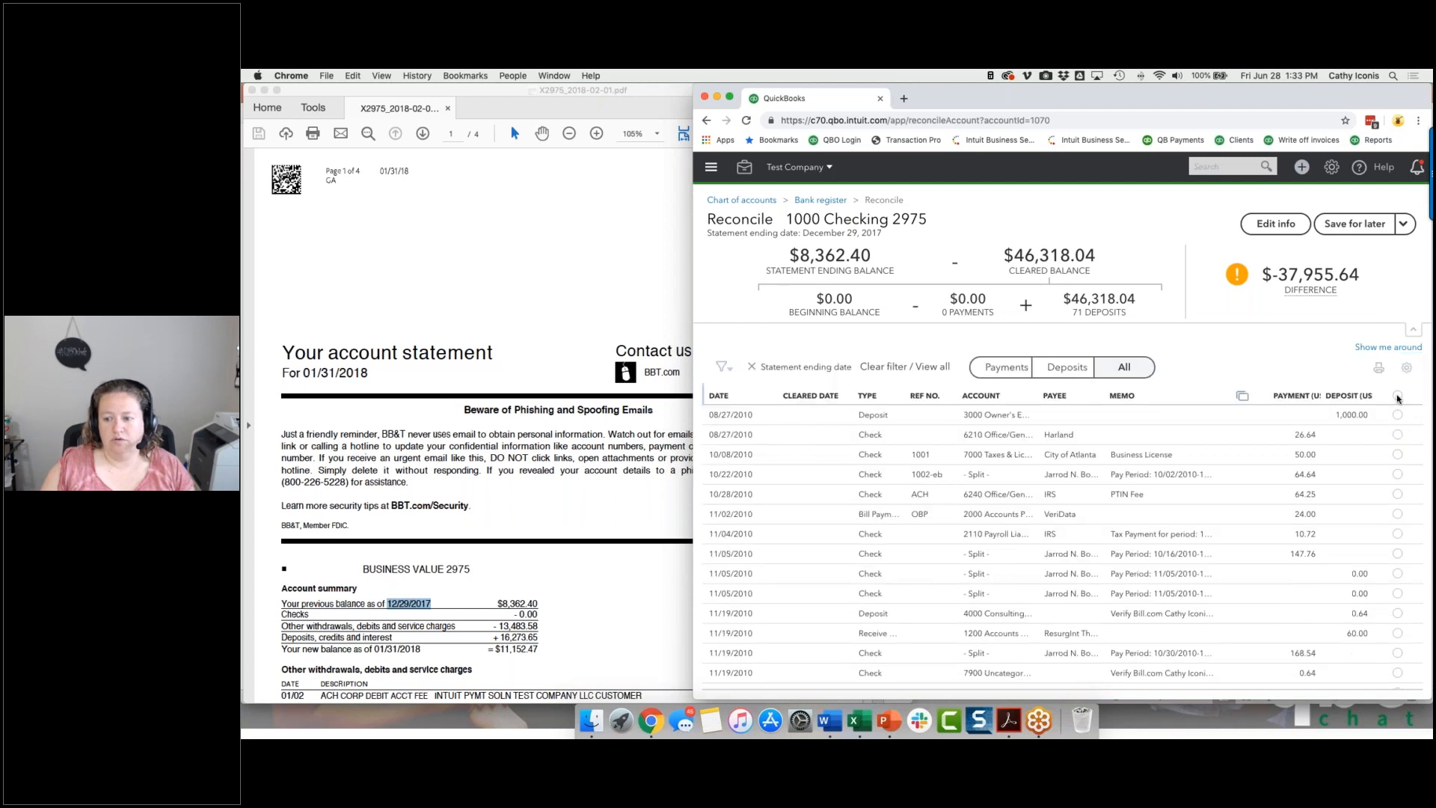
left_click(1397, 397)
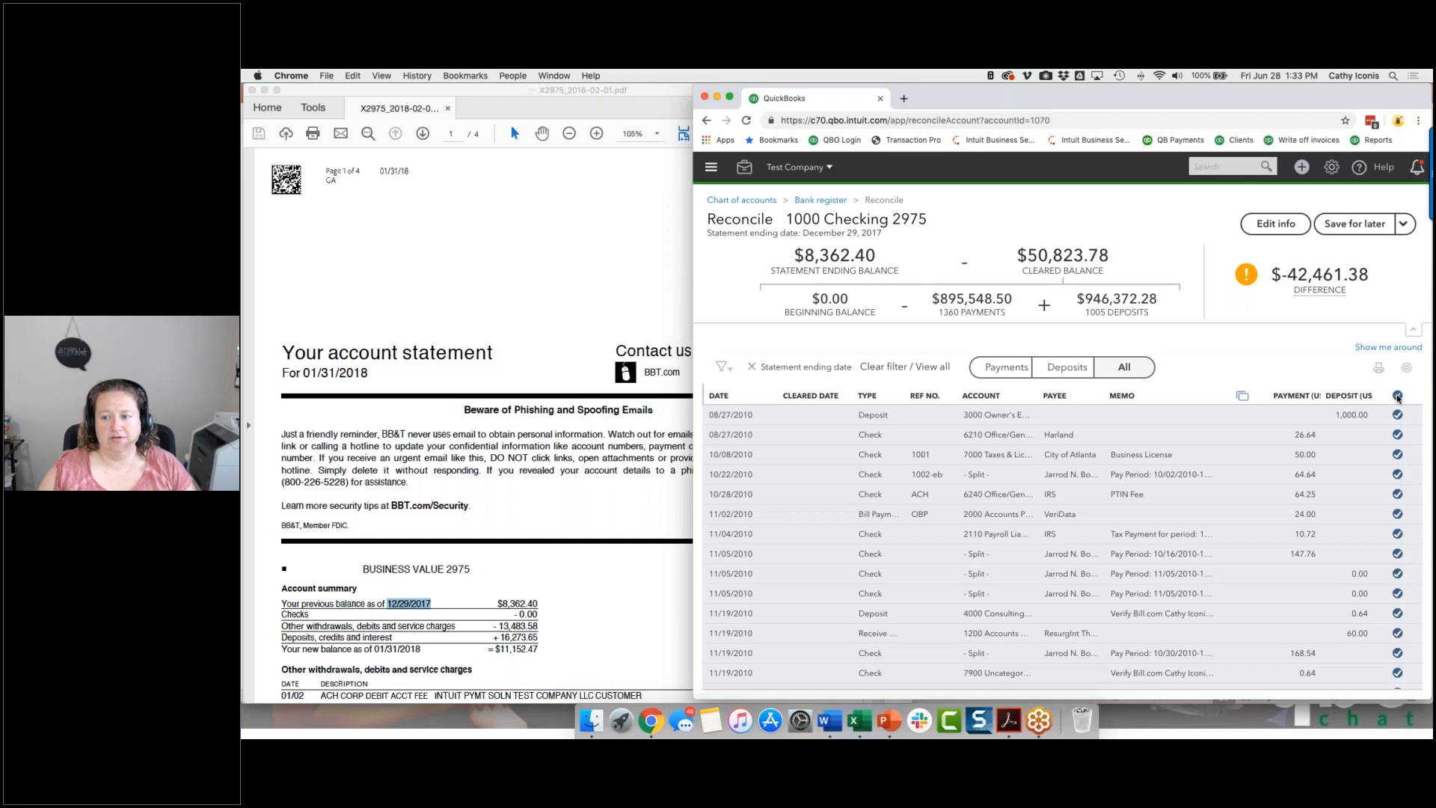
mouse_move(1304, 275)
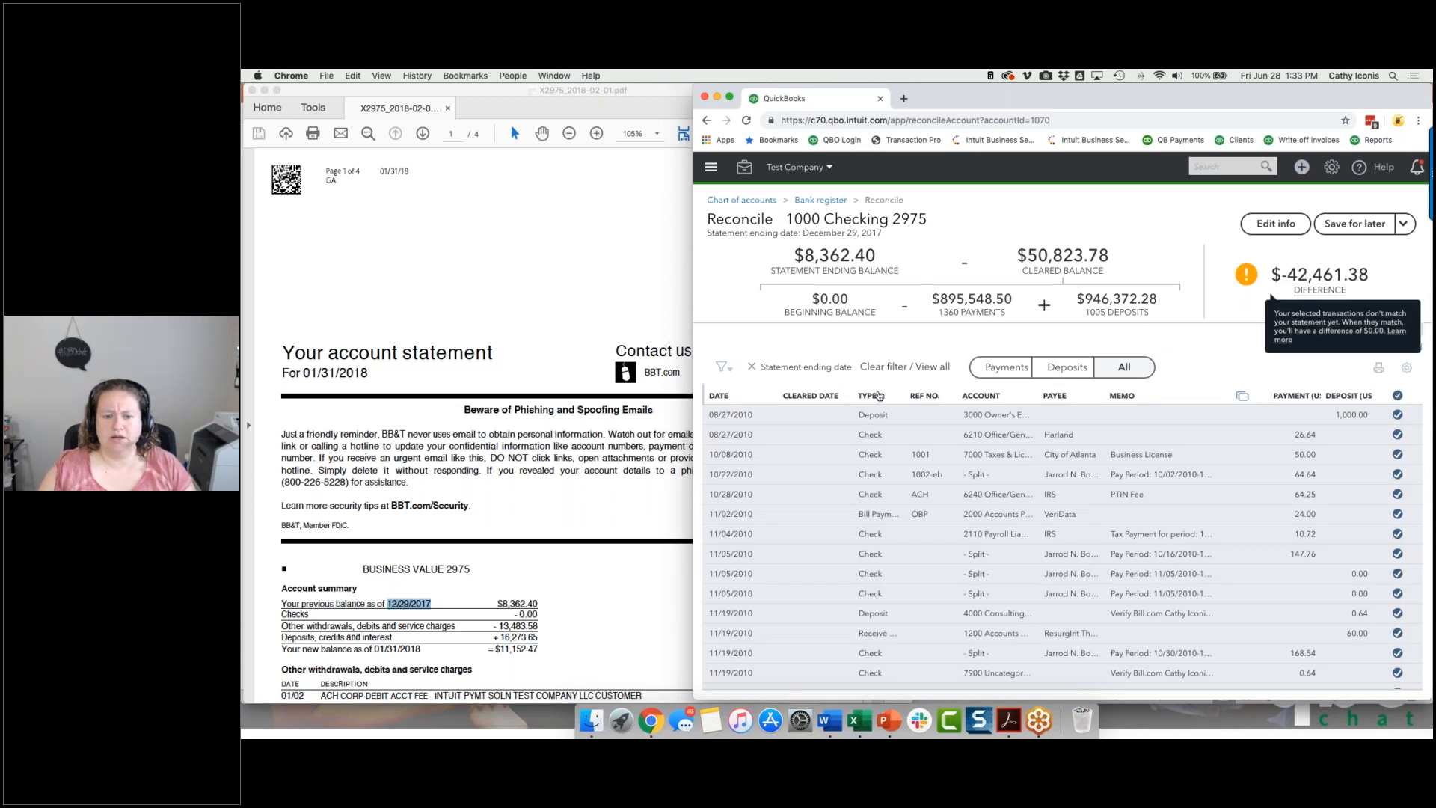
left_click(786, 396)
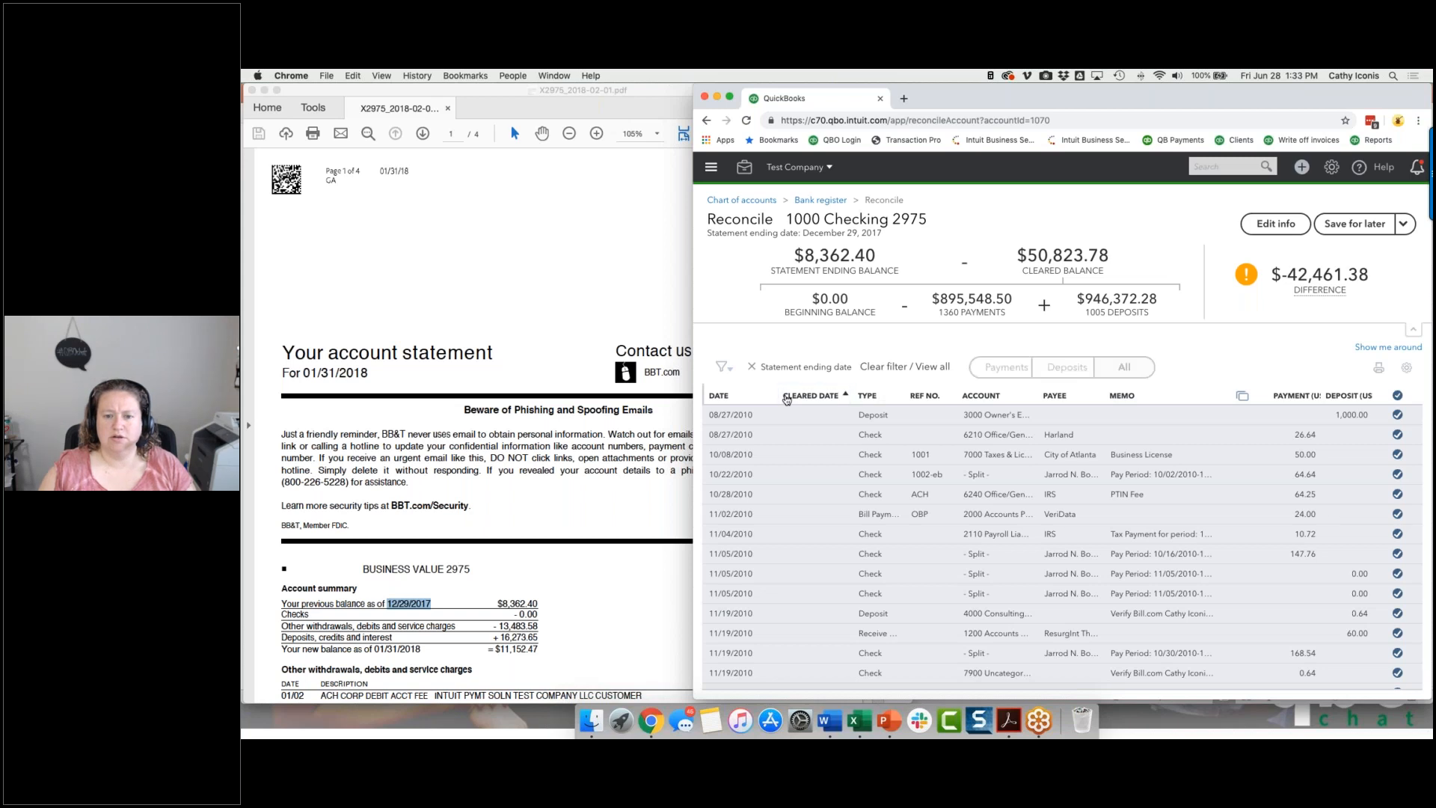
left_click(786, 396)
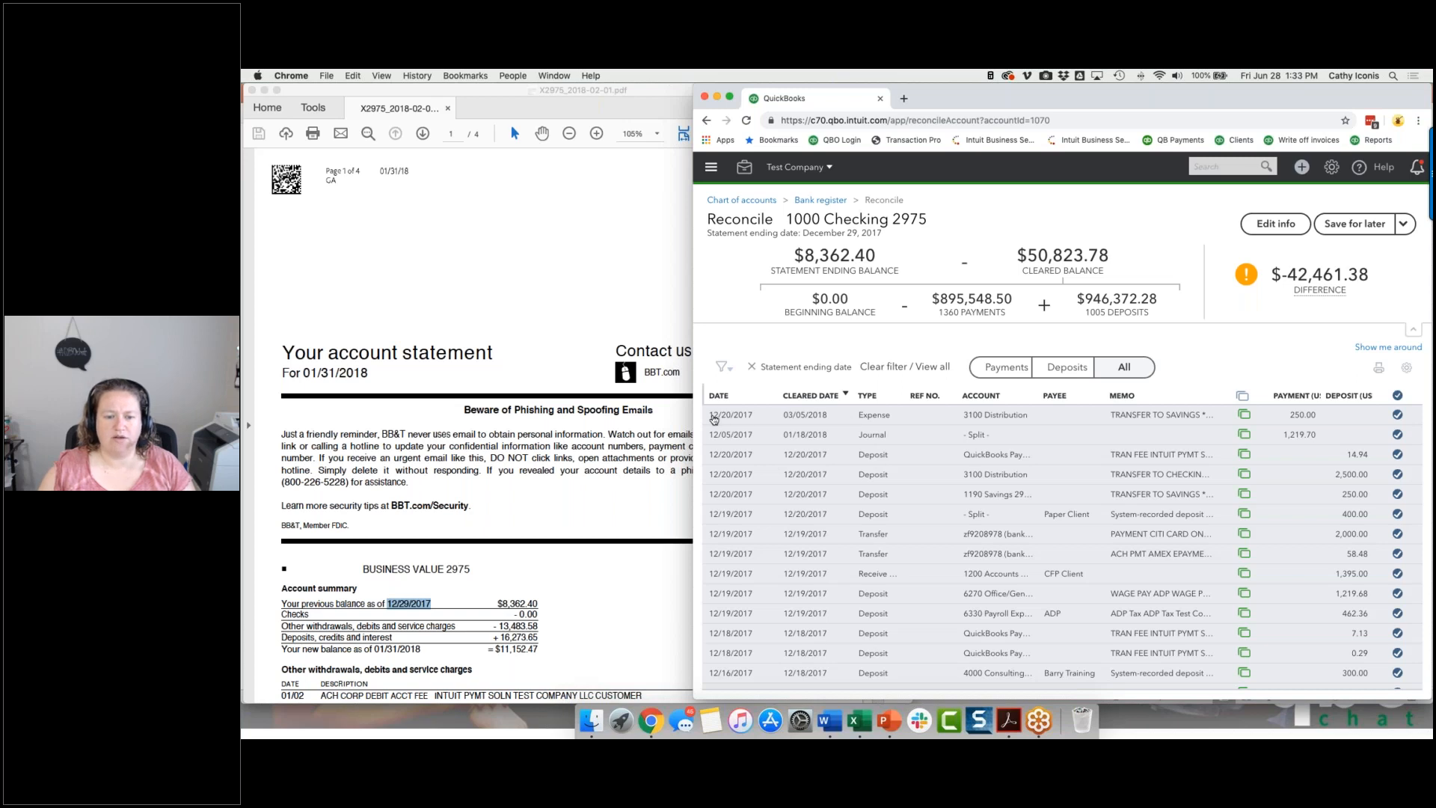
Open the 12/20/2017 expense of 250.00 cleared on 03/05/2018, unmatch its online banking match, and save and close it.
left_click(844, 420)
left_click(1190, 487)
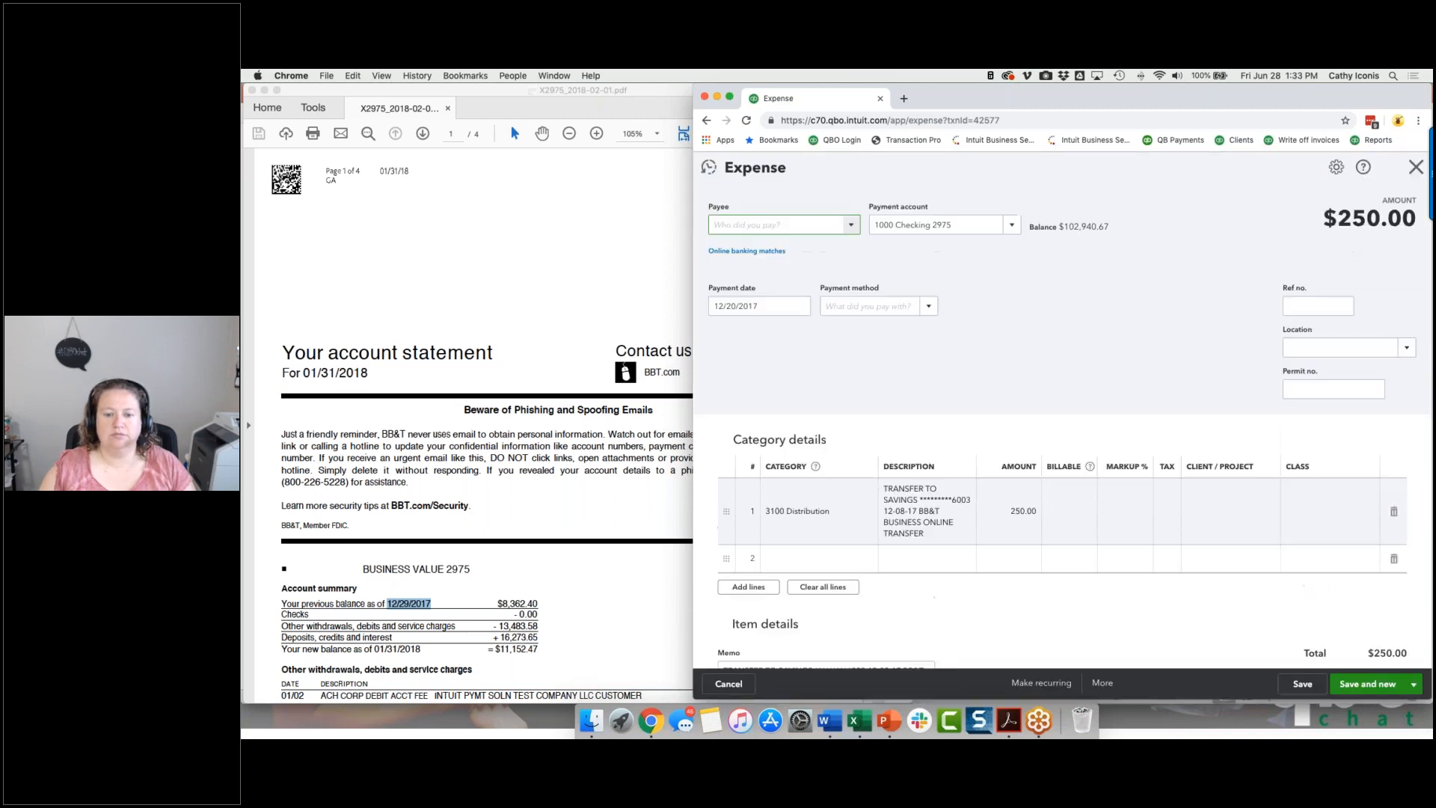
left_click(723, 250)
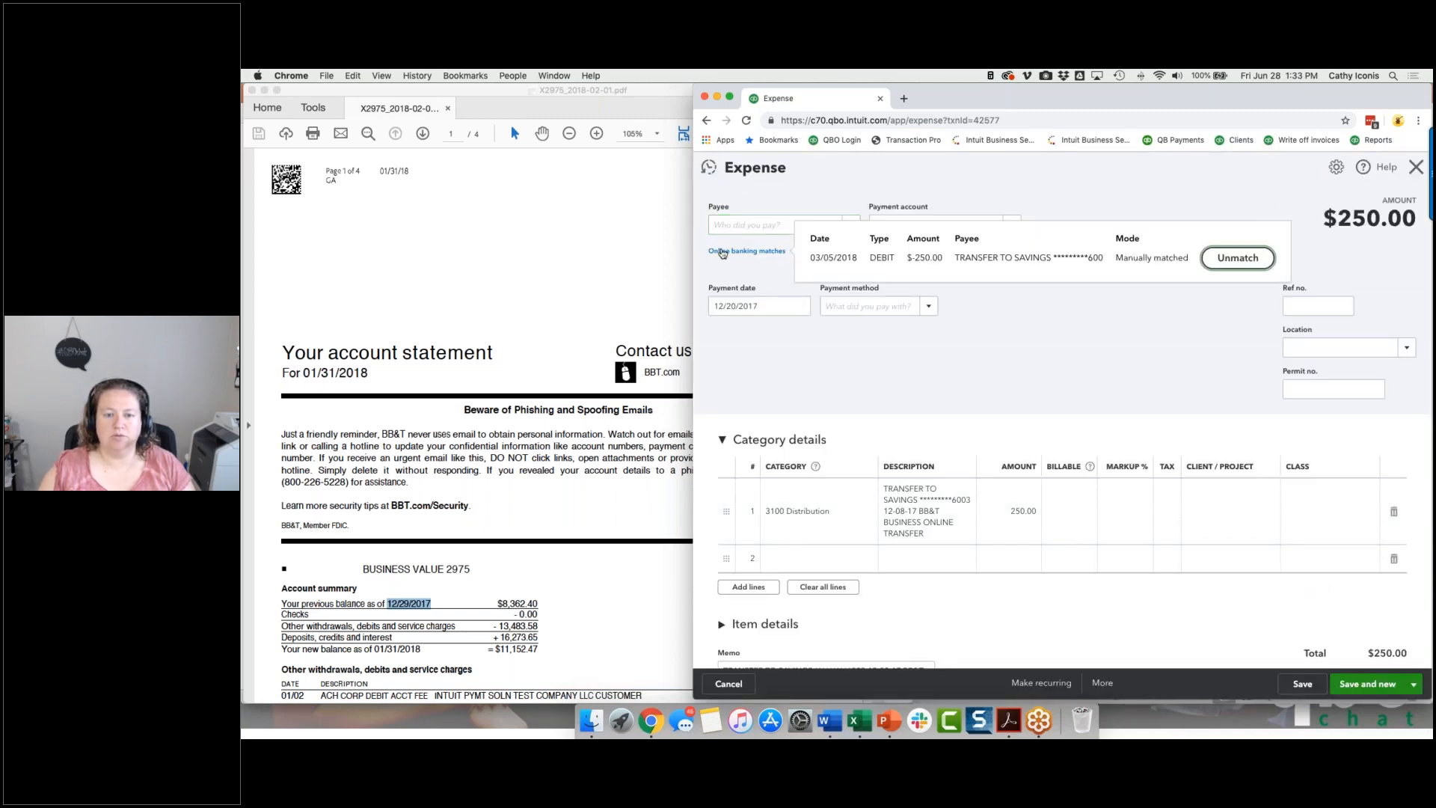
left_click(1235, 258)
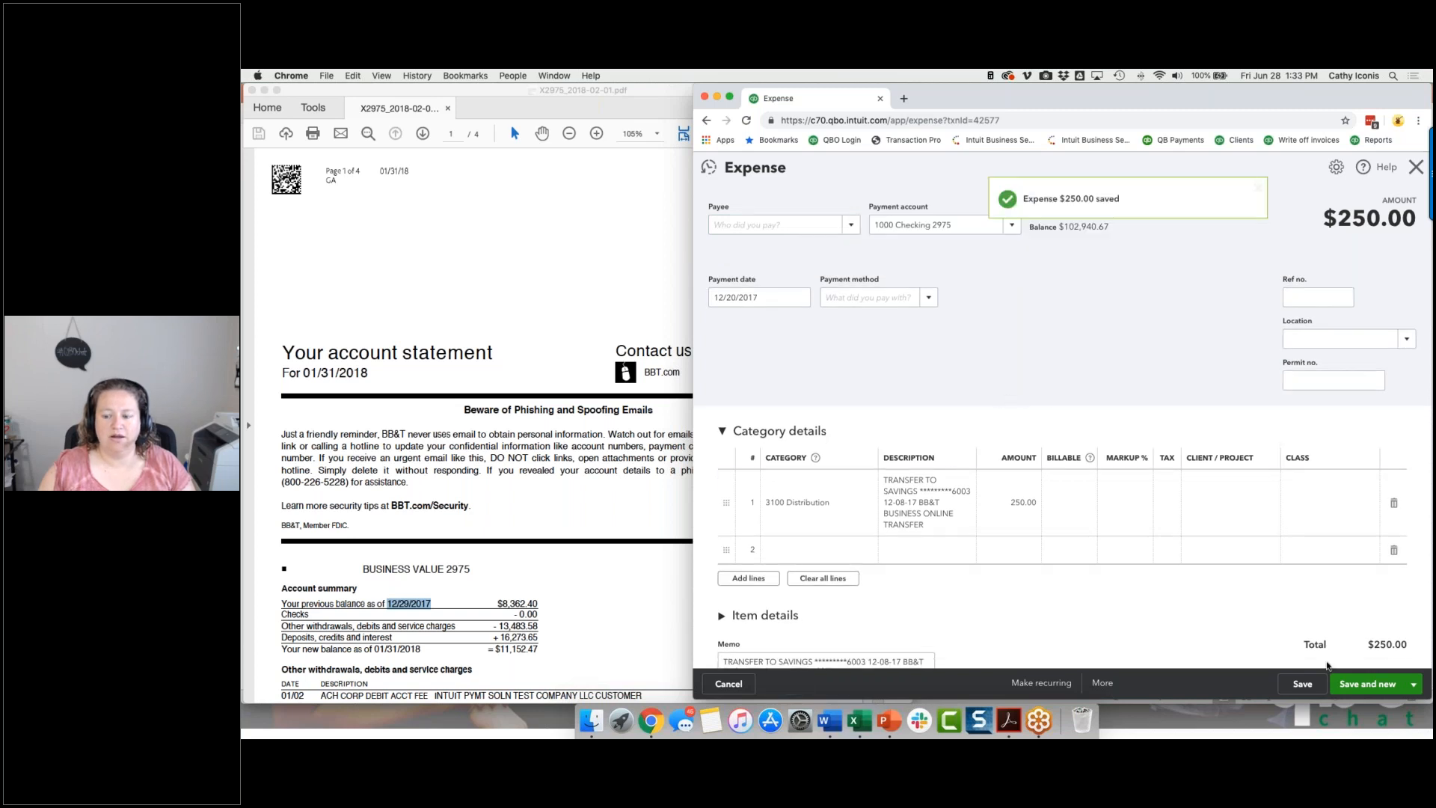
left_click(1410, 682)
left_click(1368, 663)
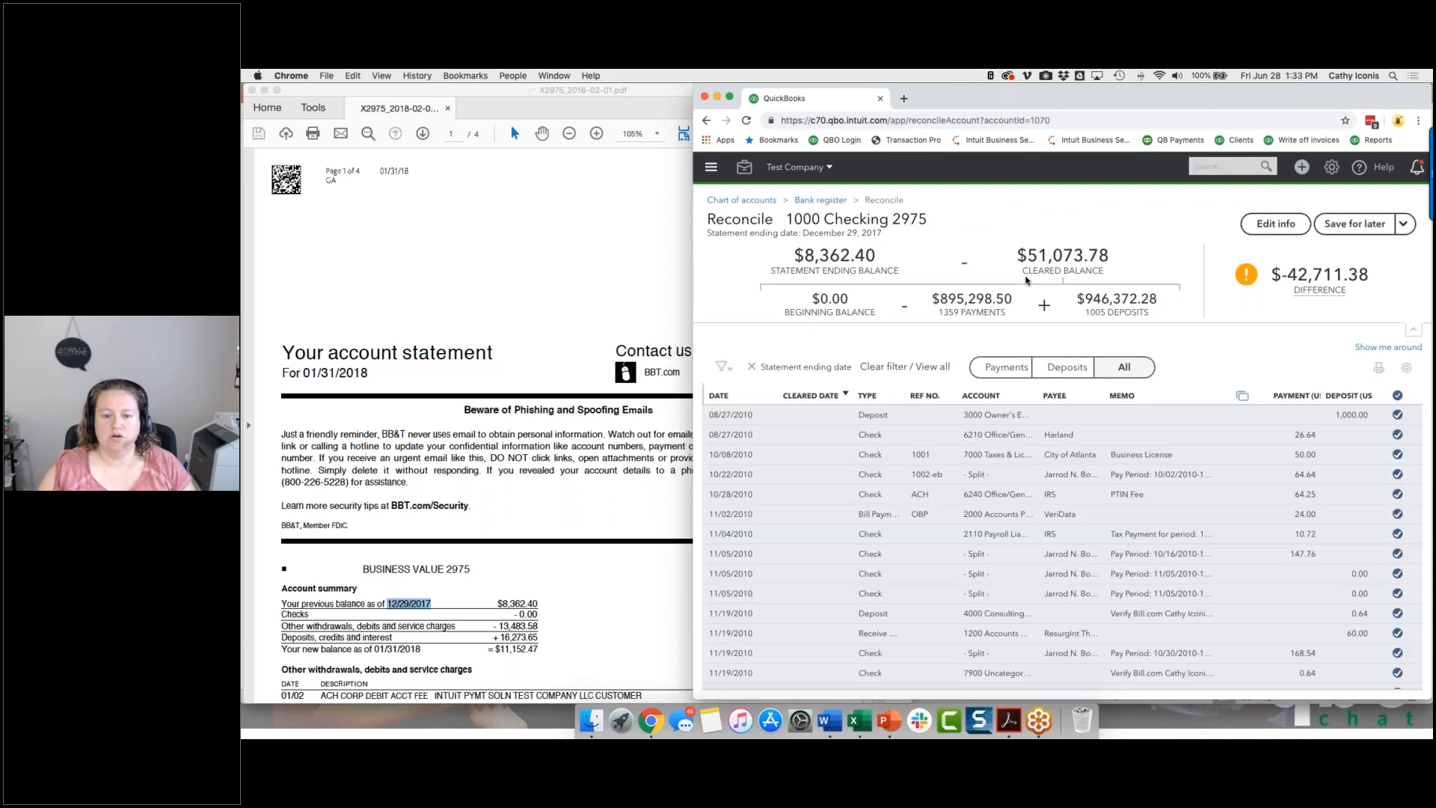
Sort by cleared date, unmatch the 12/05/2017 journal entry's 1,219.70 bank match, save and close it, and mark all transactions as cleared again.
left_click(833, 395)
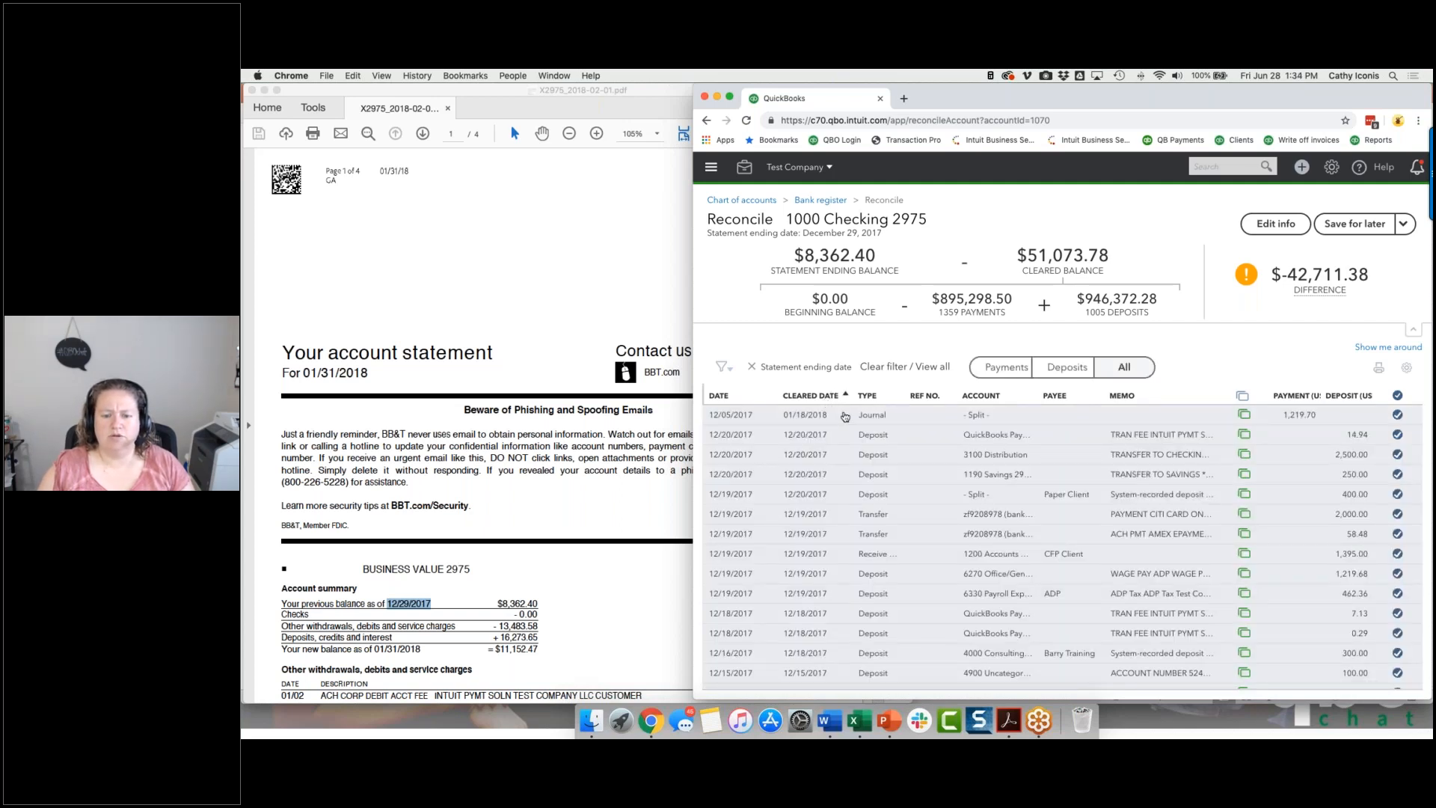
left_click(845, 416)
left_click(1282, 484)
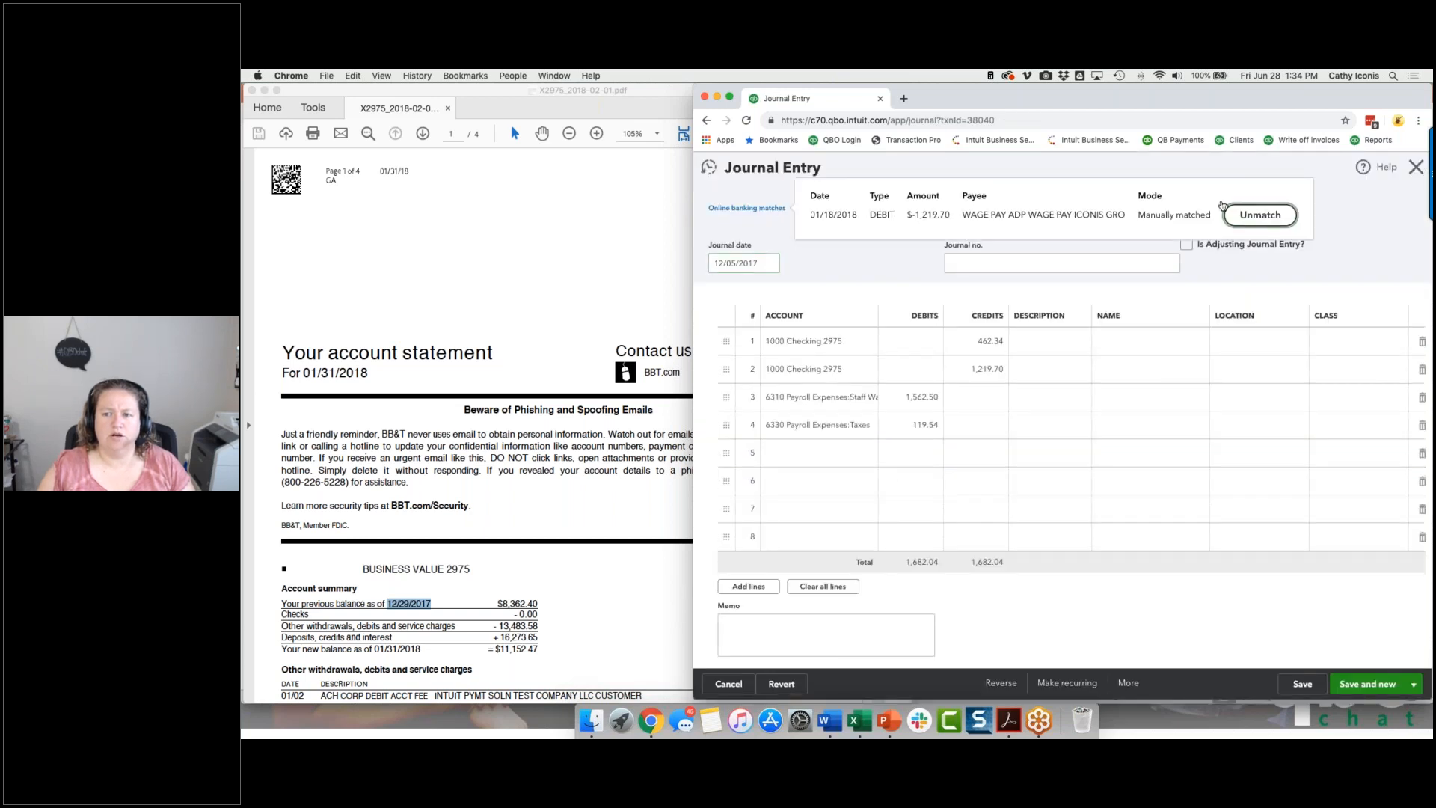
left_click(1412, 684)
left_click(1388, 664)
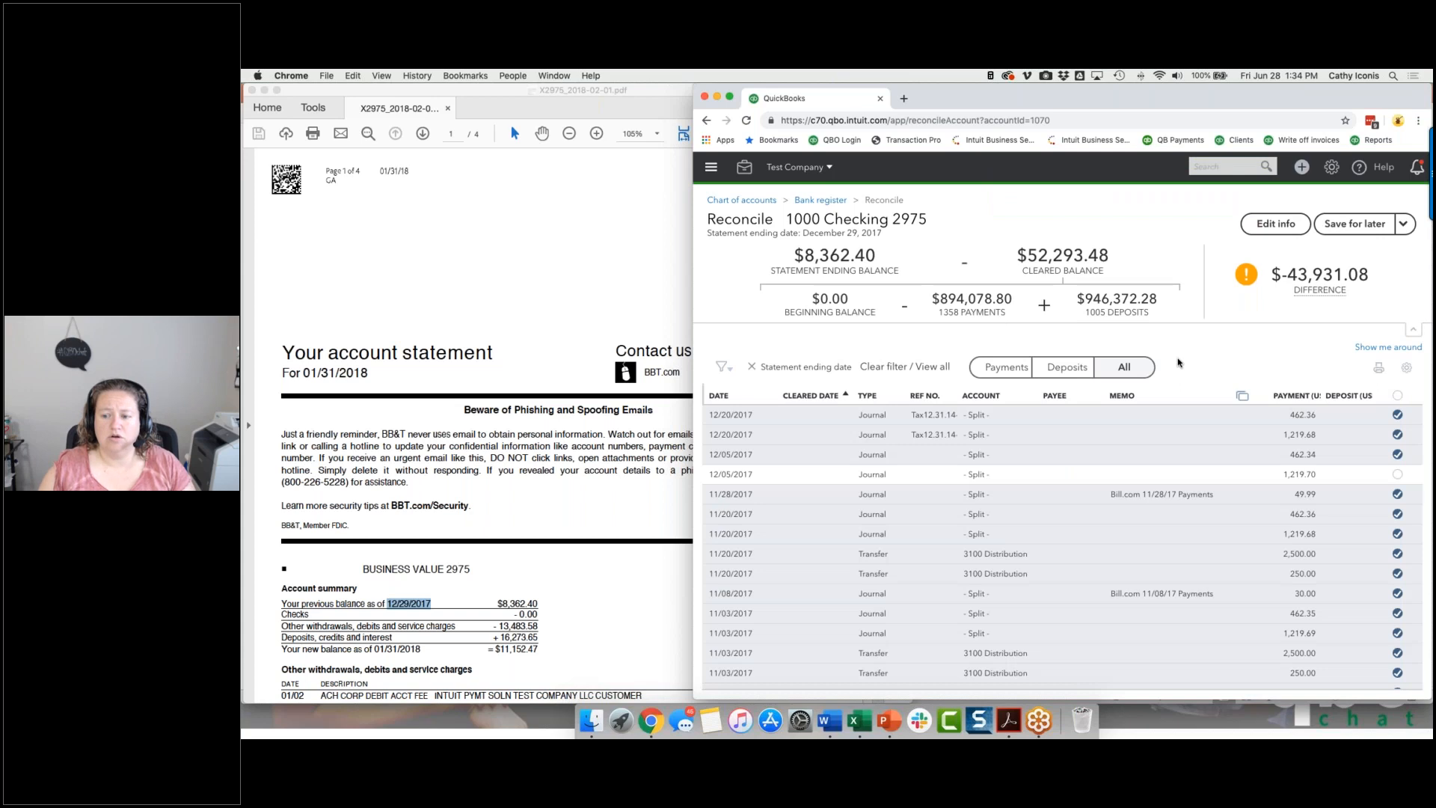
left_click(1398, 395)
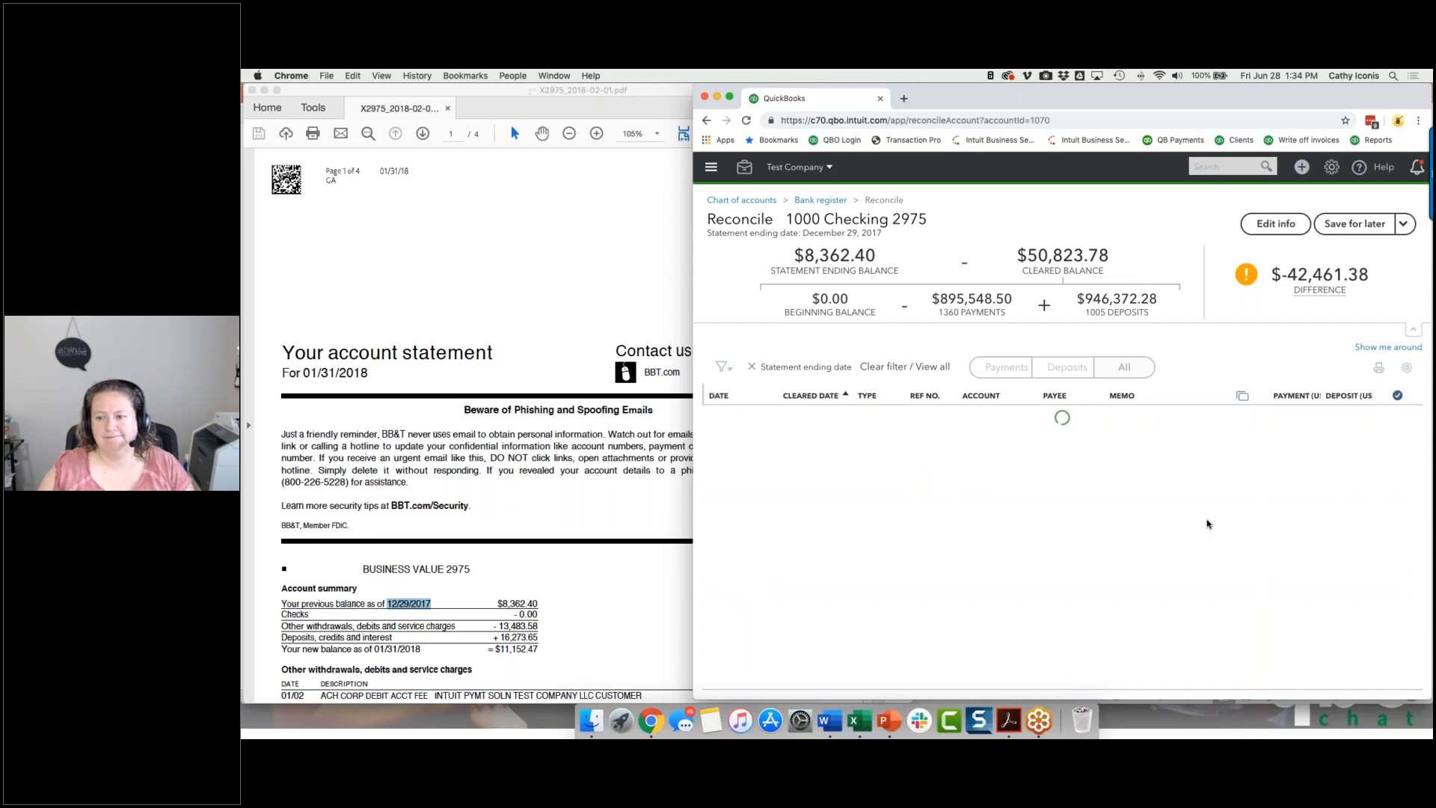
Save the checking account's reconciliation for later, and resume it.
scroll(1062, 546, "down", 10)
scroll(1062, 546, "up", 10)
mouse_move(1411, 225)
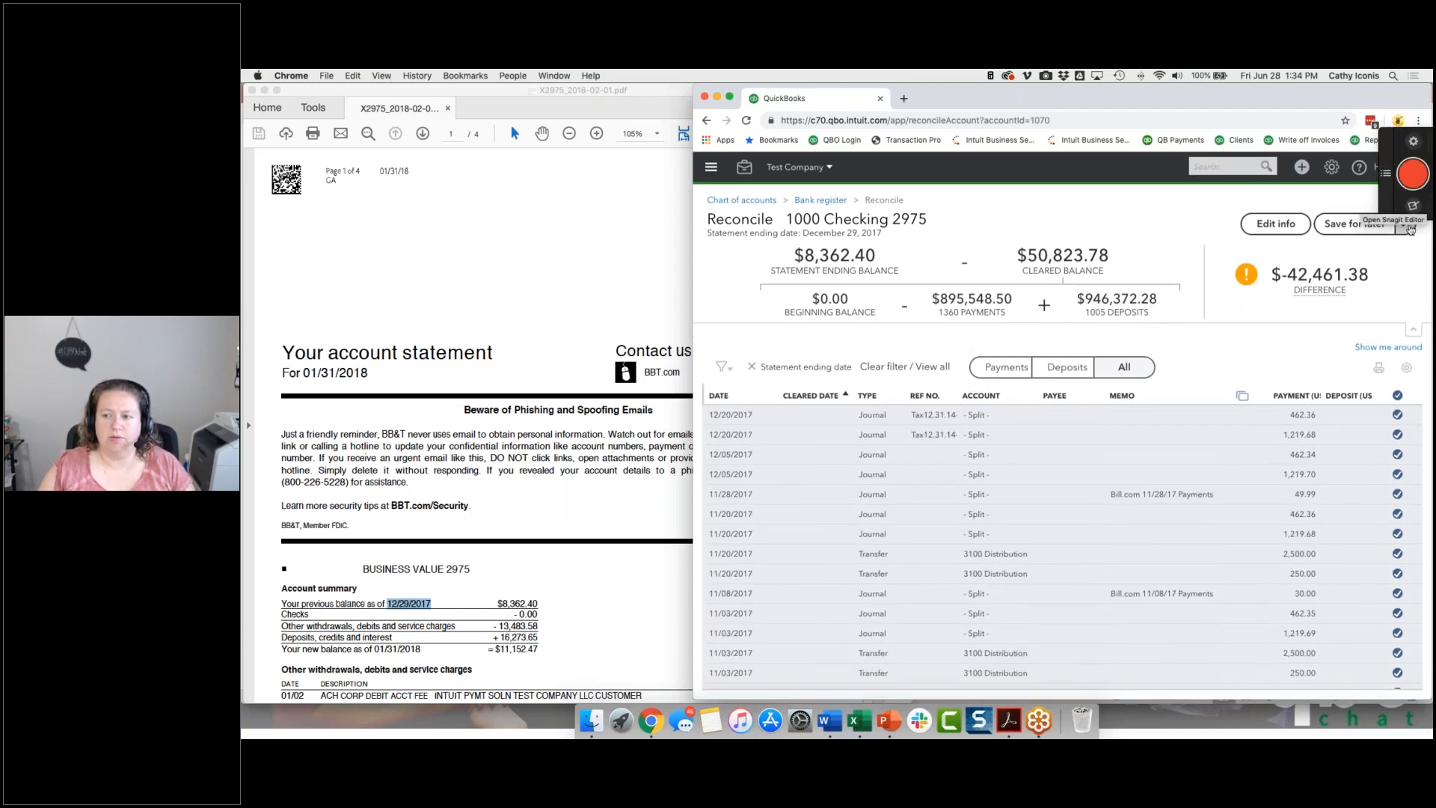
left_click(1406, 226)
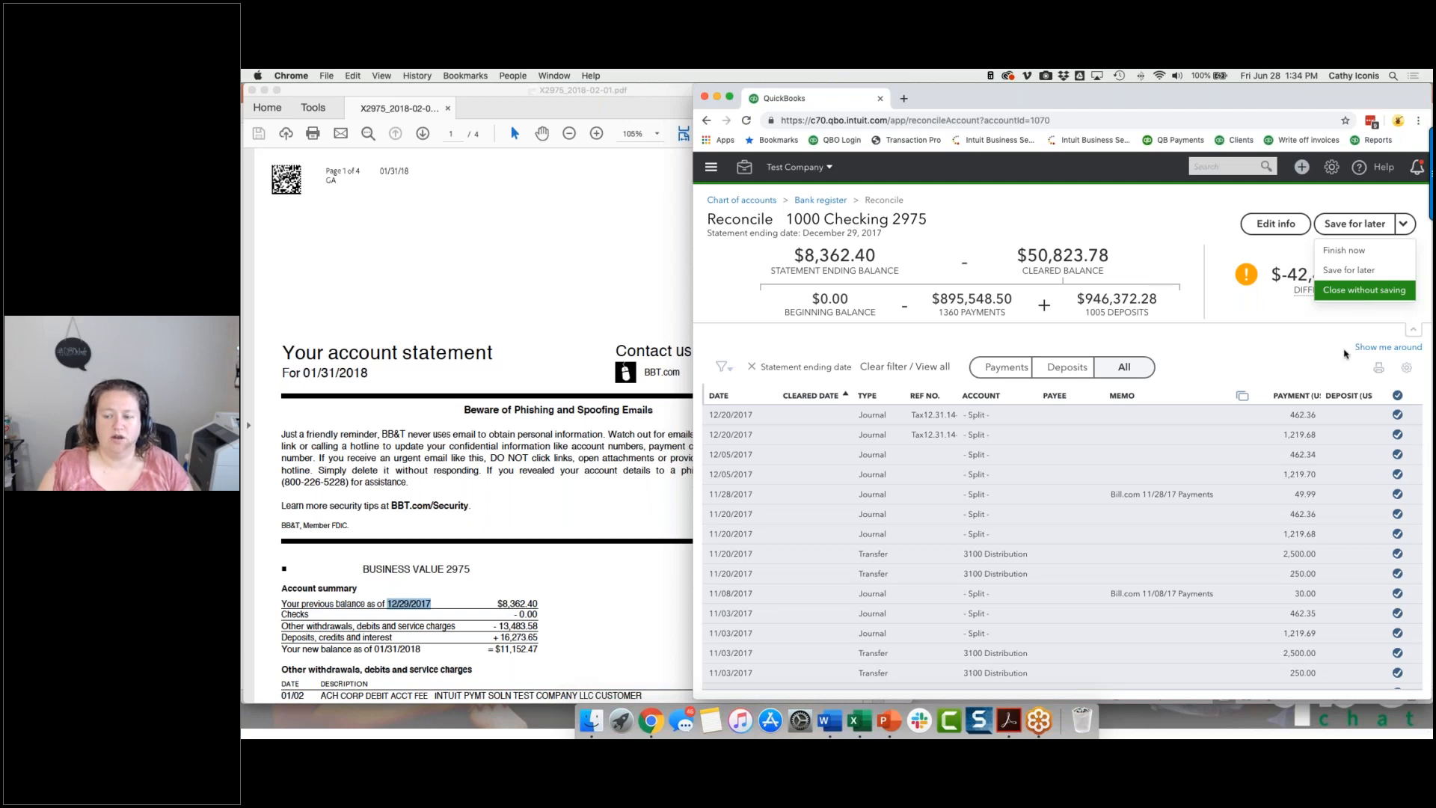
left_click(1342, 276)
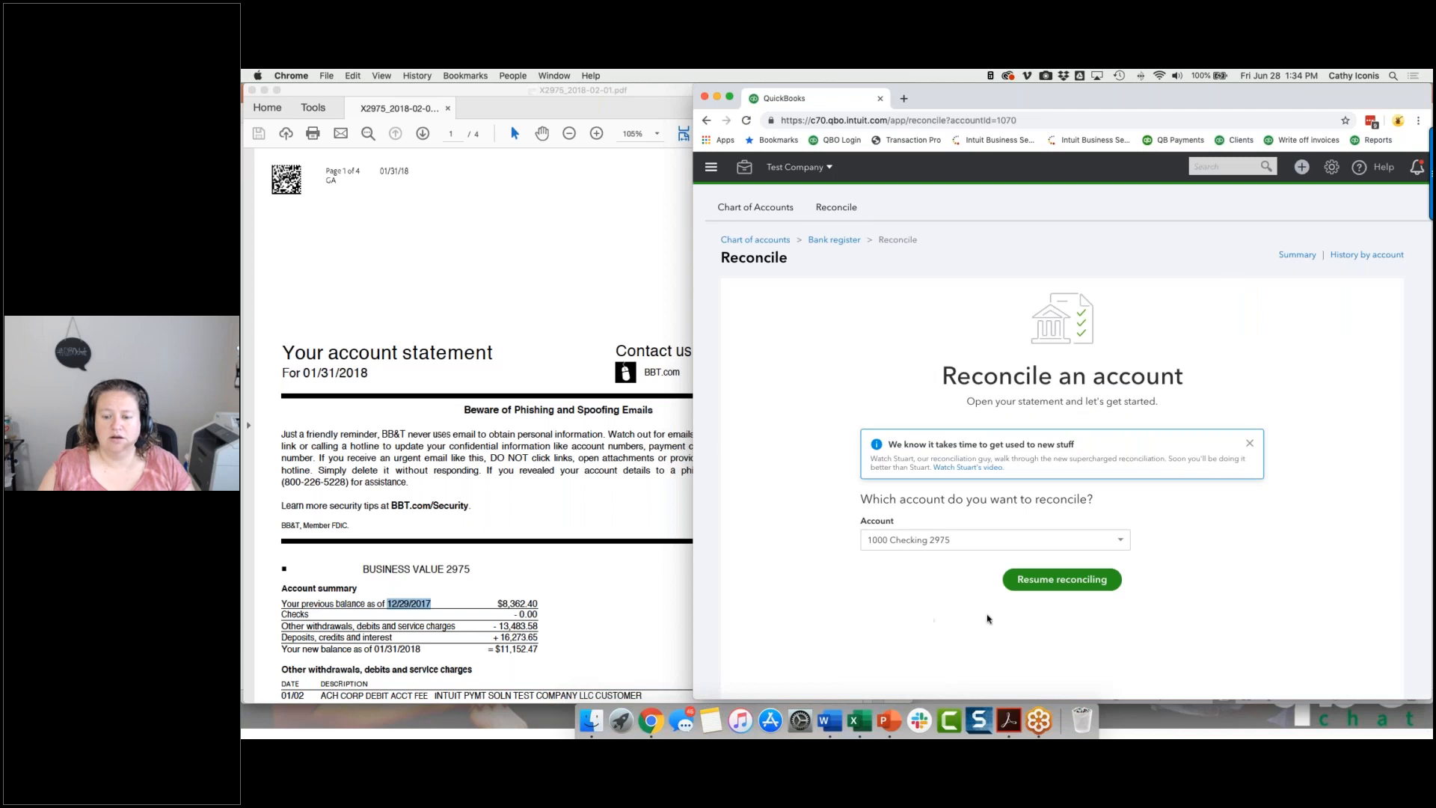
left_click(1091, 589)
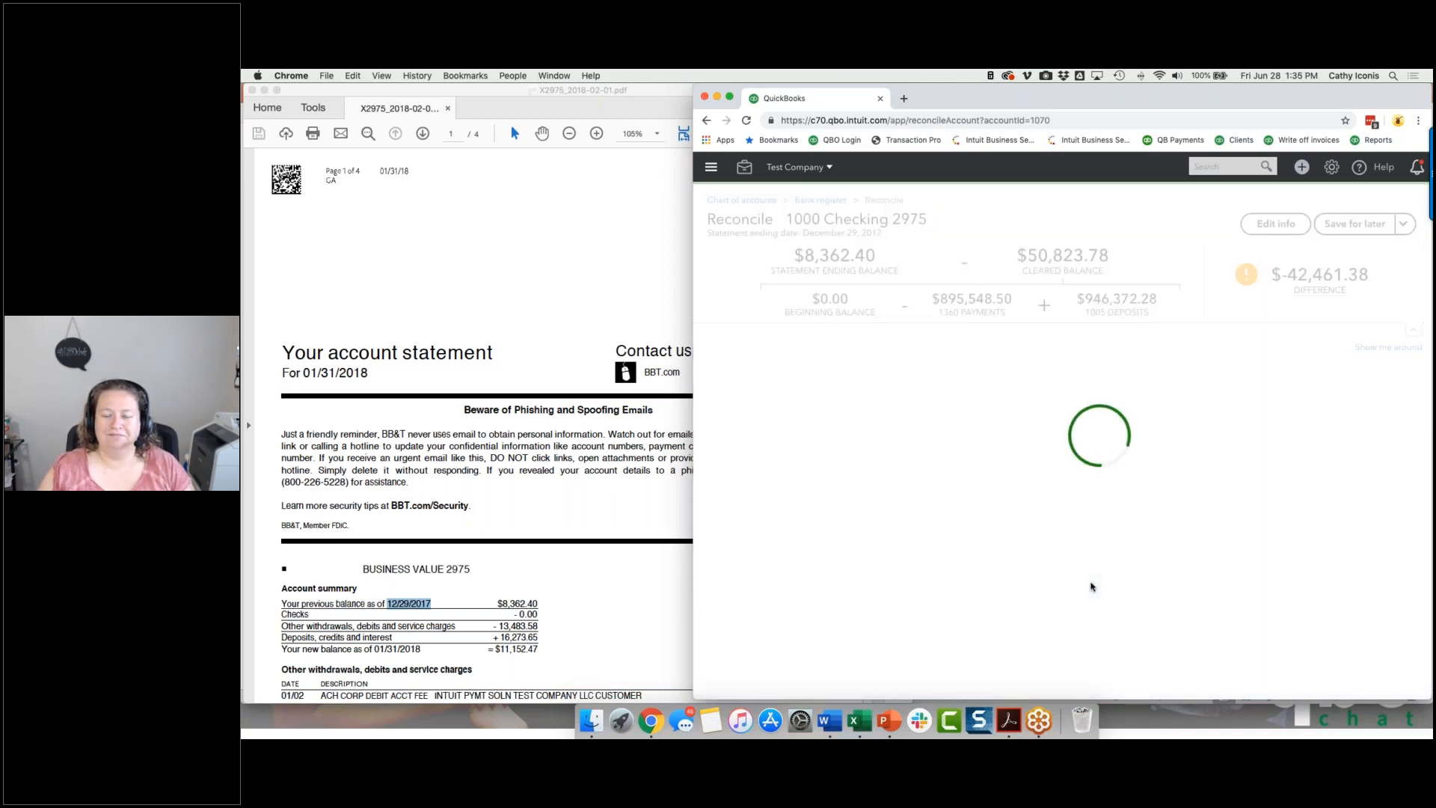
Choose to finish the reconciliation now and try to add the adjustment with the date 01/01/2018.
left_click(1404, 223)
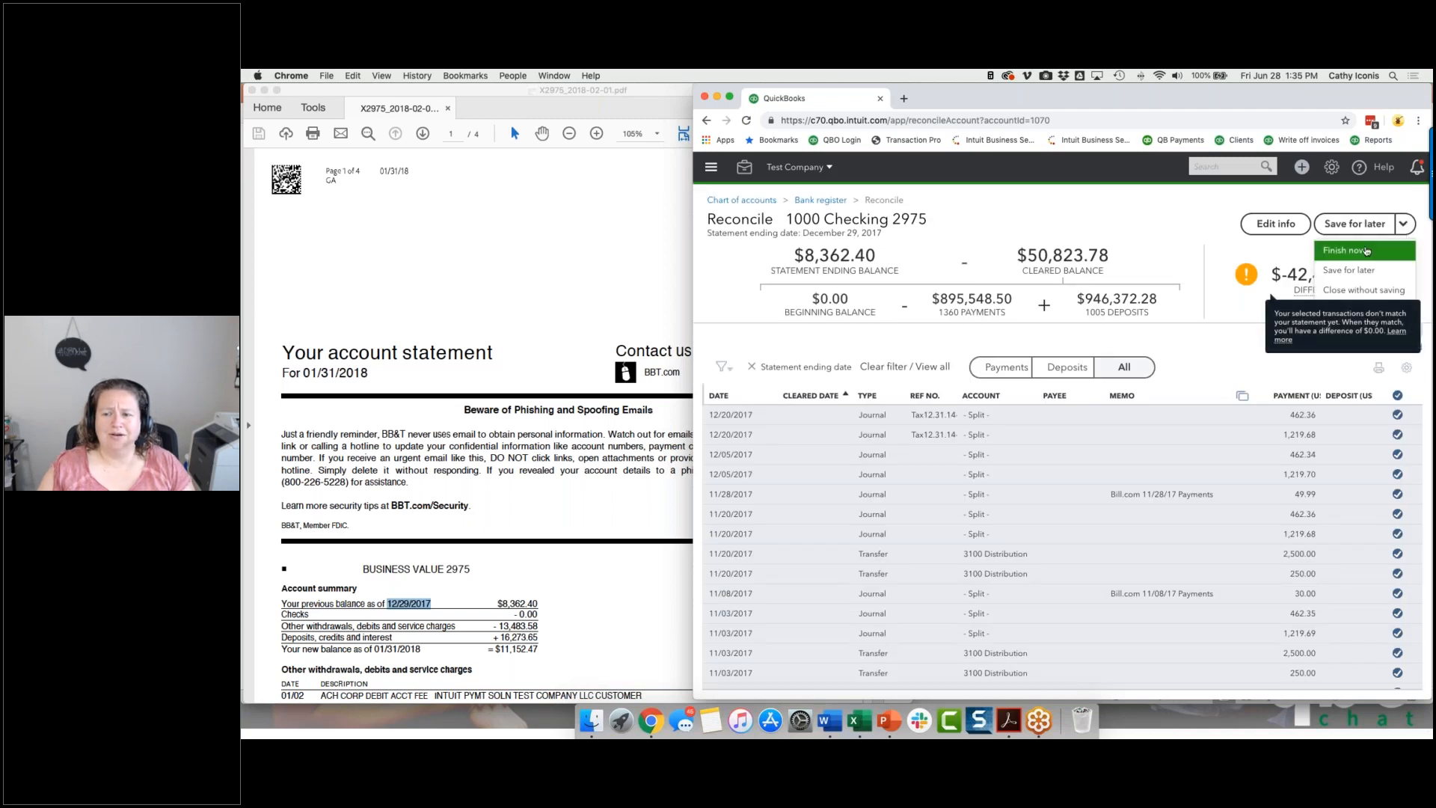
left_click(1367, 251)
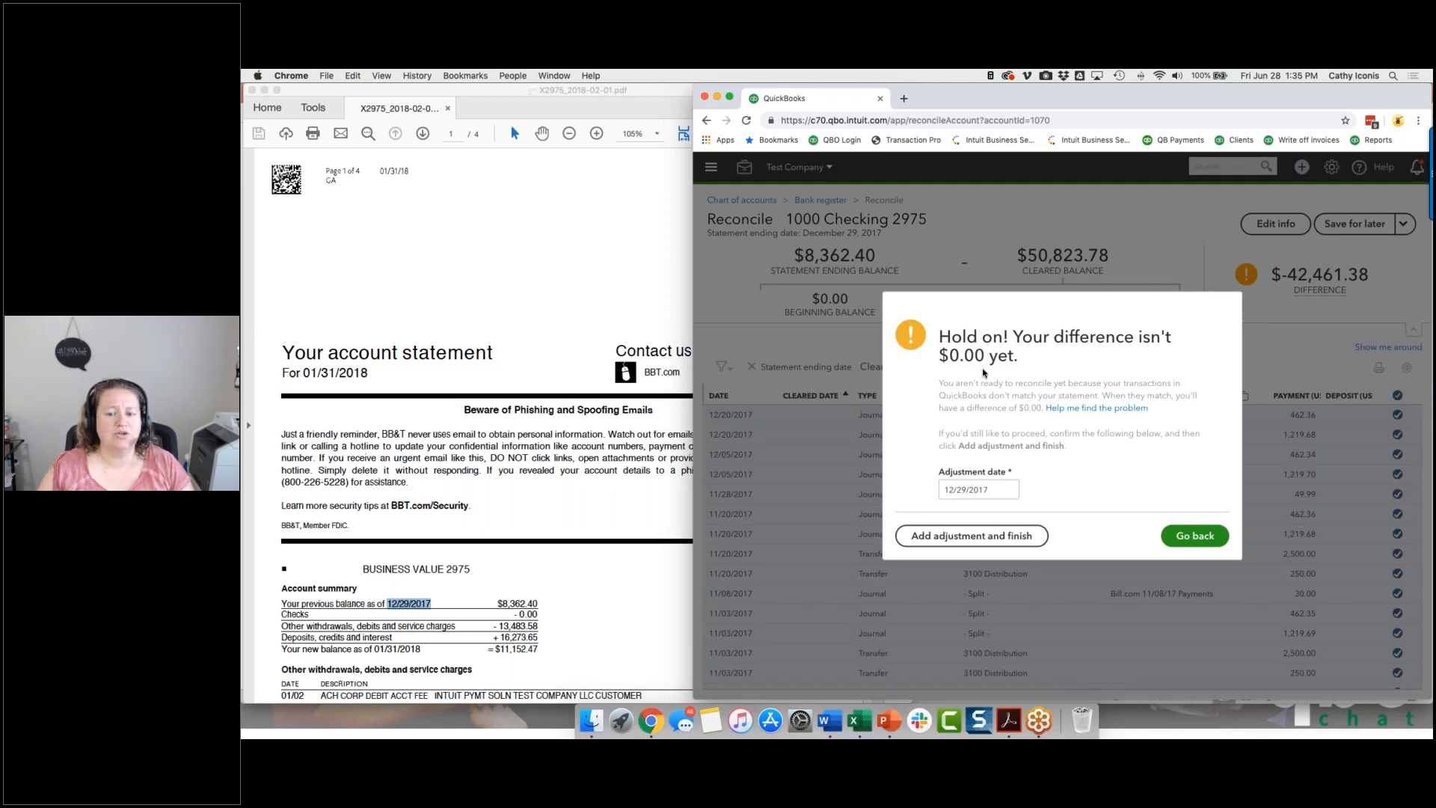
left_click(998, 488)
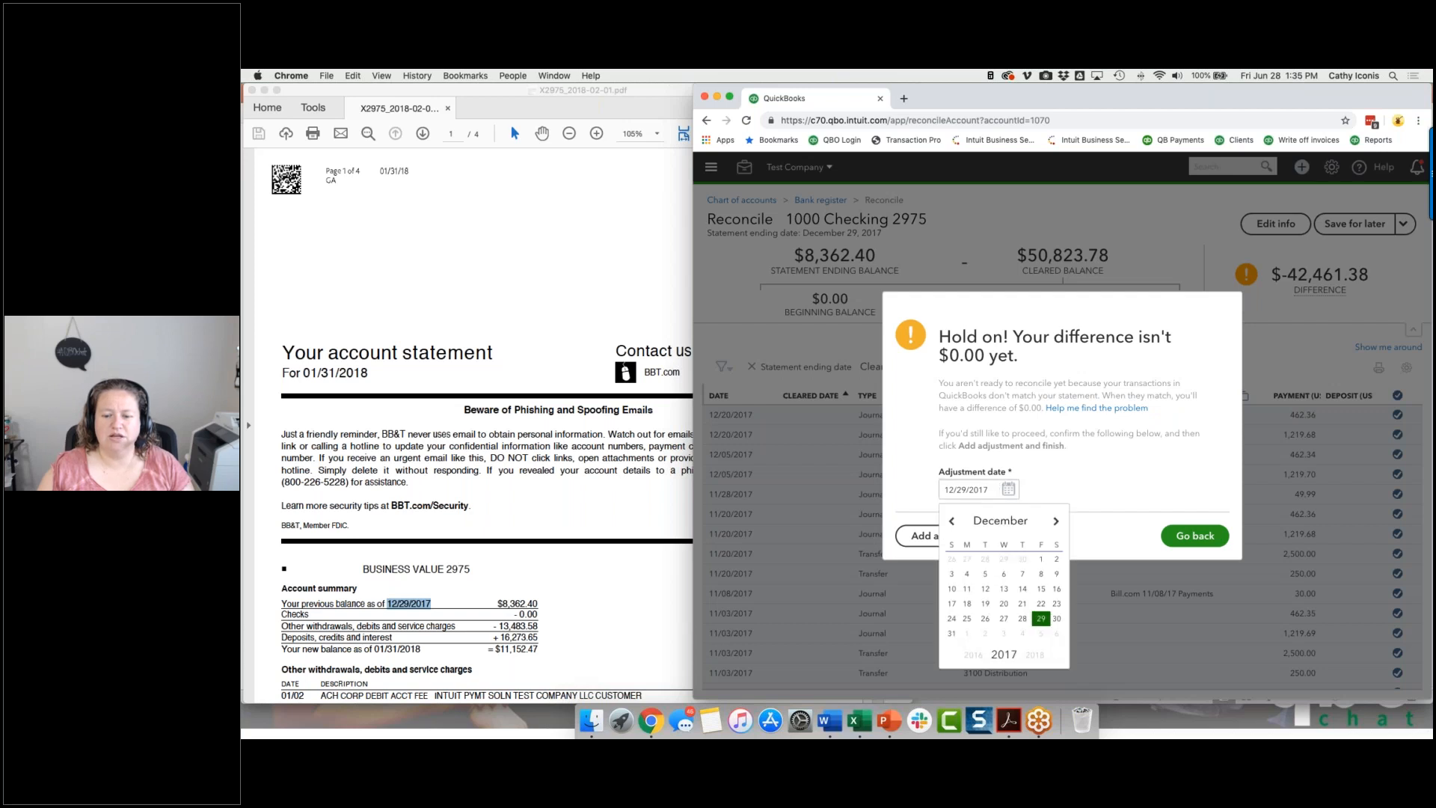
left_click(967, 634)
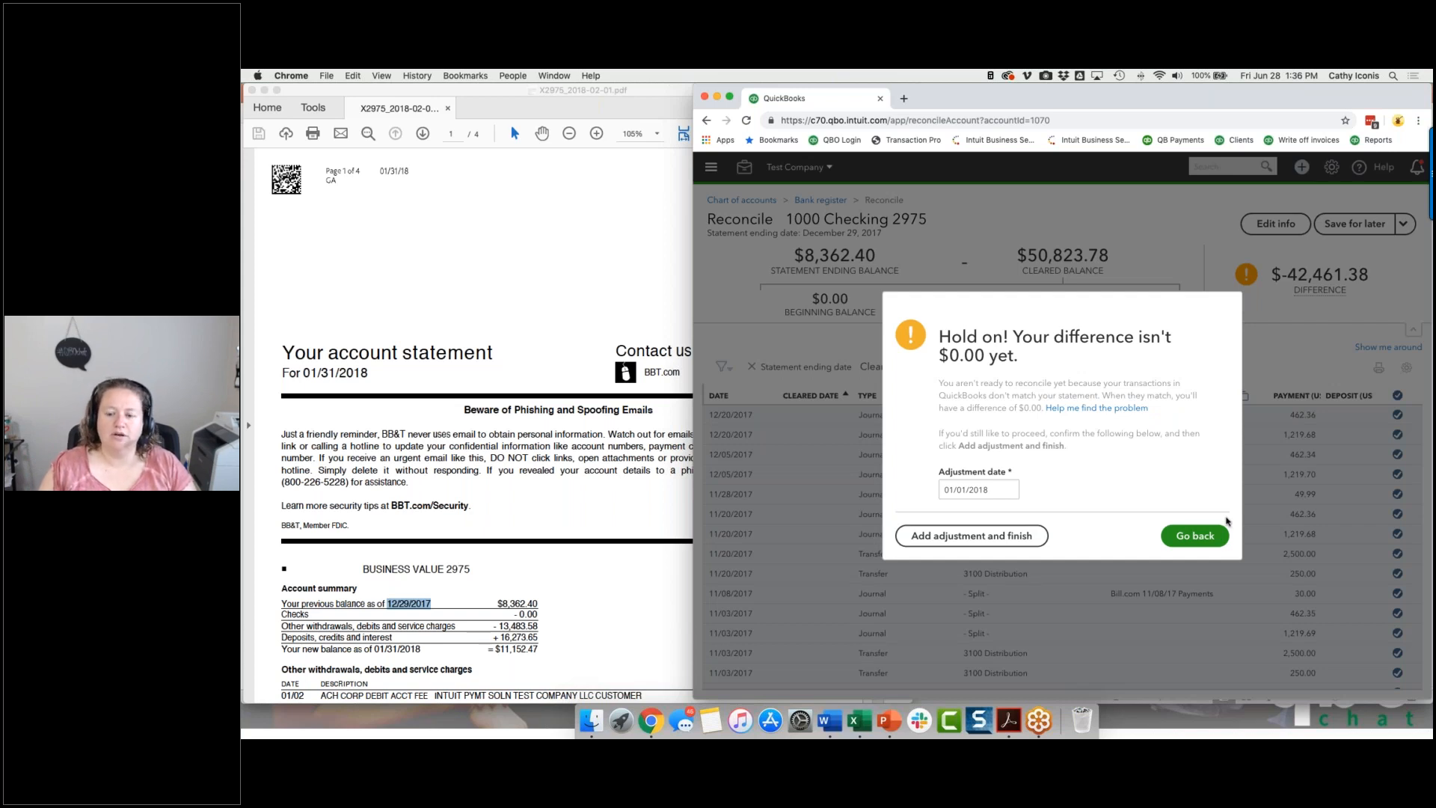
left_click(981, 536)
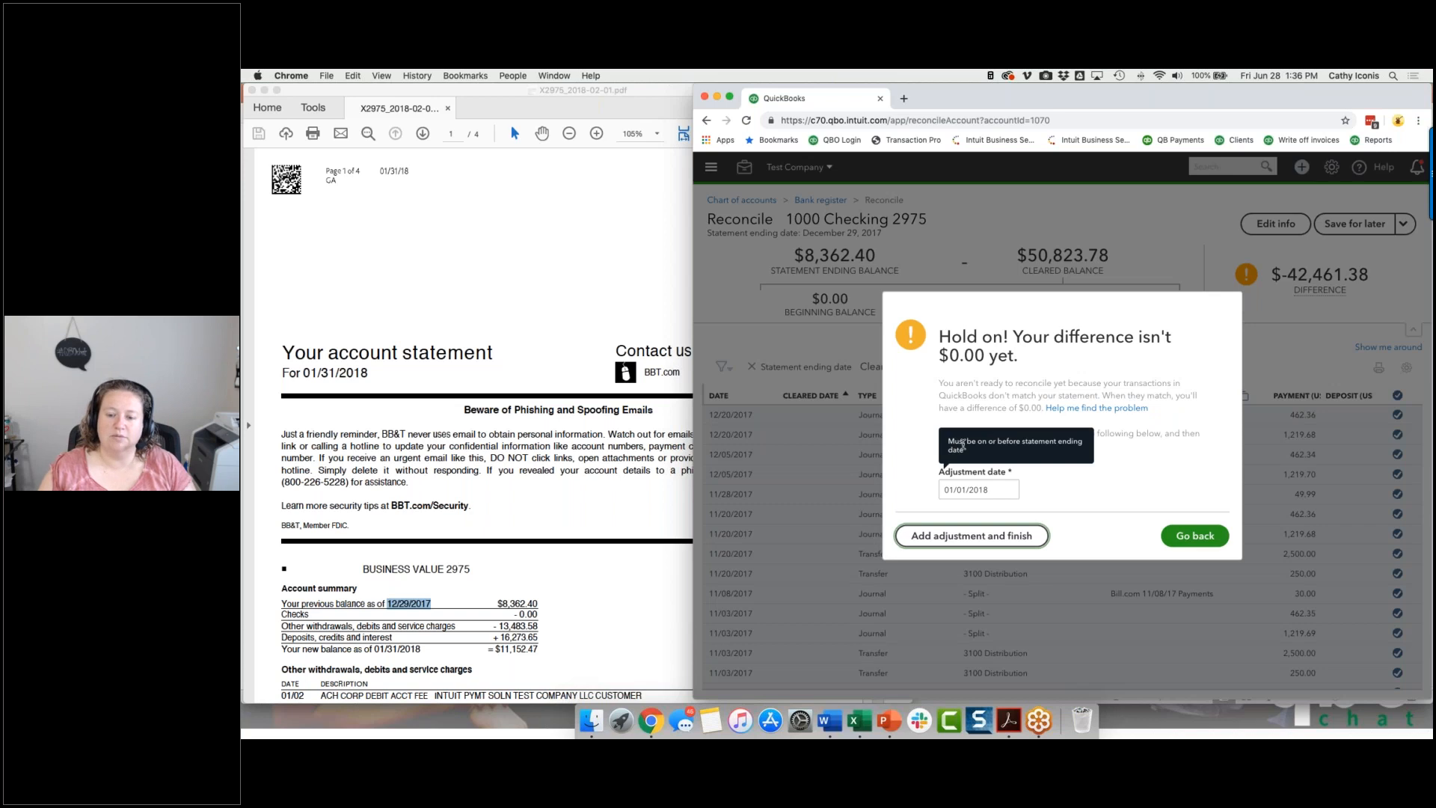
Set the adjustment date to 12/29/2017, then add the adjustment and finish the reconciliation.
left_click(1008, 490)
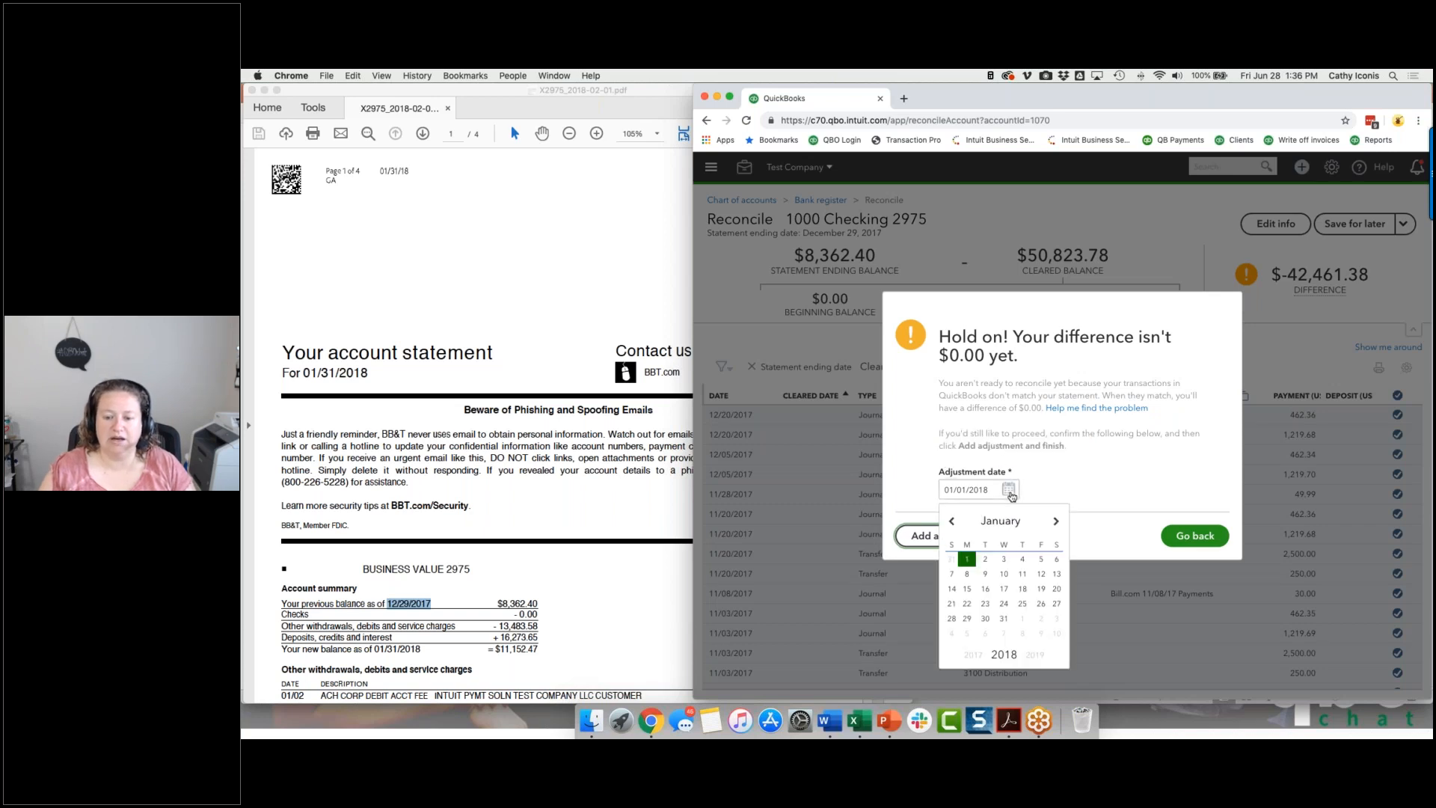
left_click(951, 521)
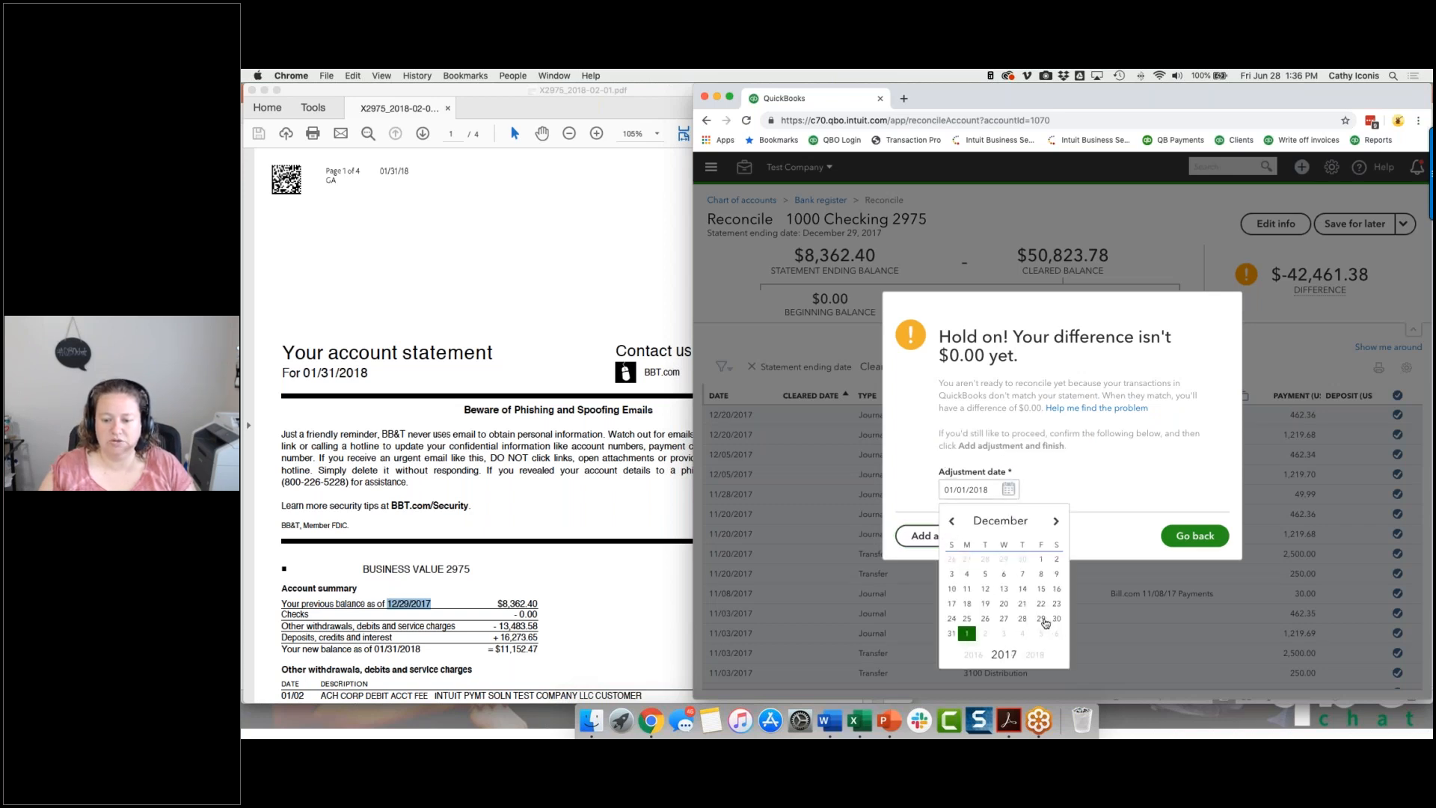
left_click(1041, 619)
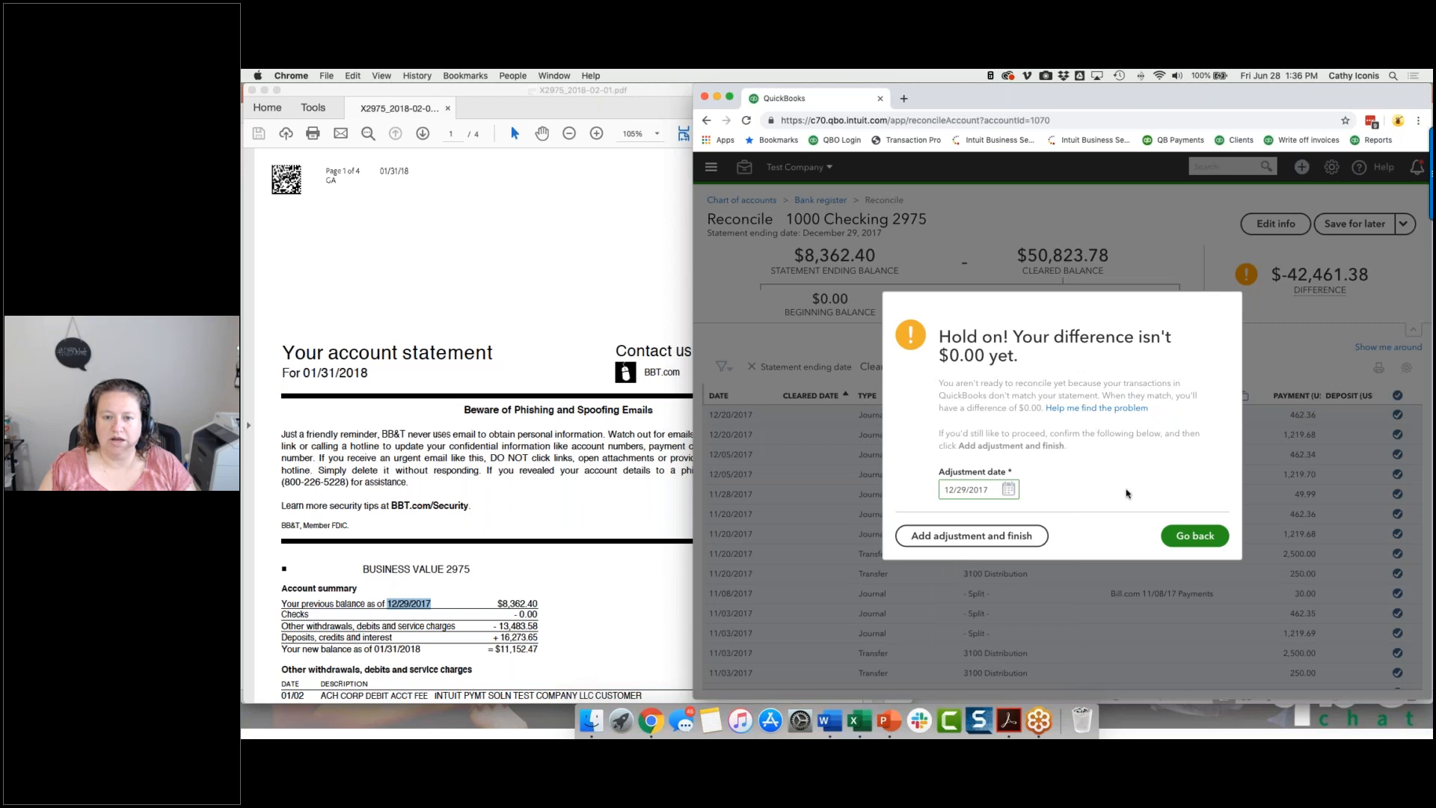
left_click(1026, 538)
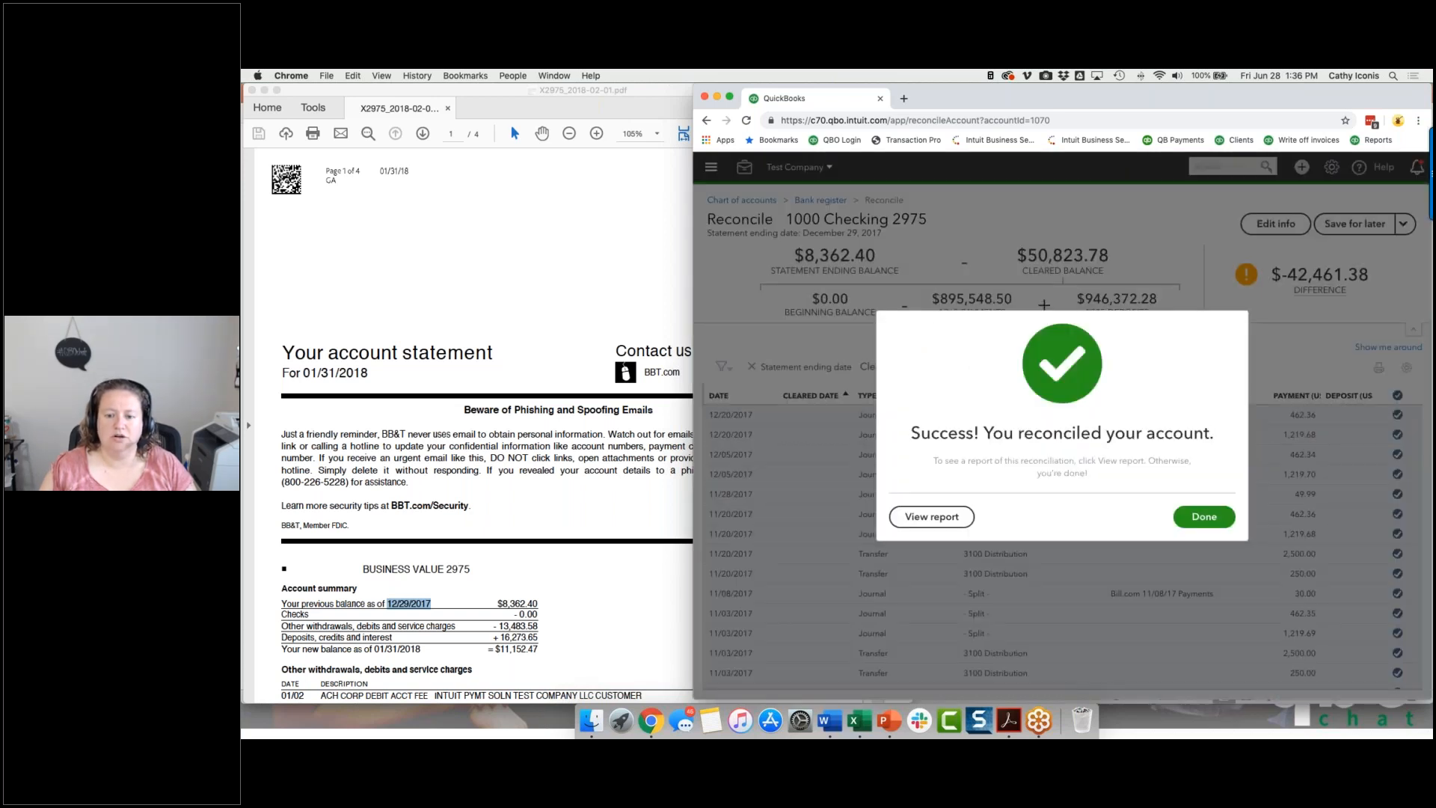
left_click(1205, 517)
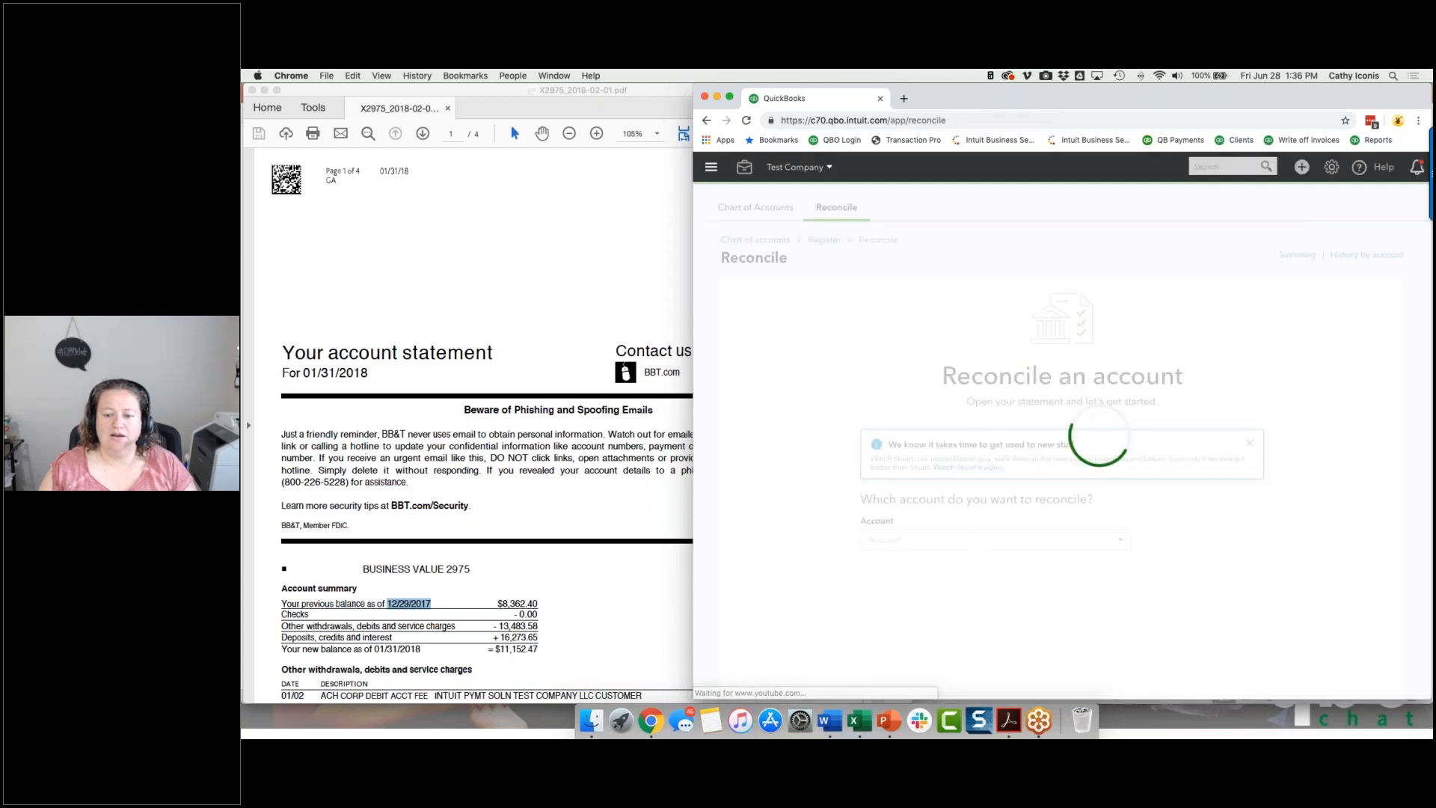
Find the reconciliation adjustment check ADJ, change its payment date to 01/01/2018, and save and close it, accepting the change to a reconciled transaction.
left_click(1227, 166)
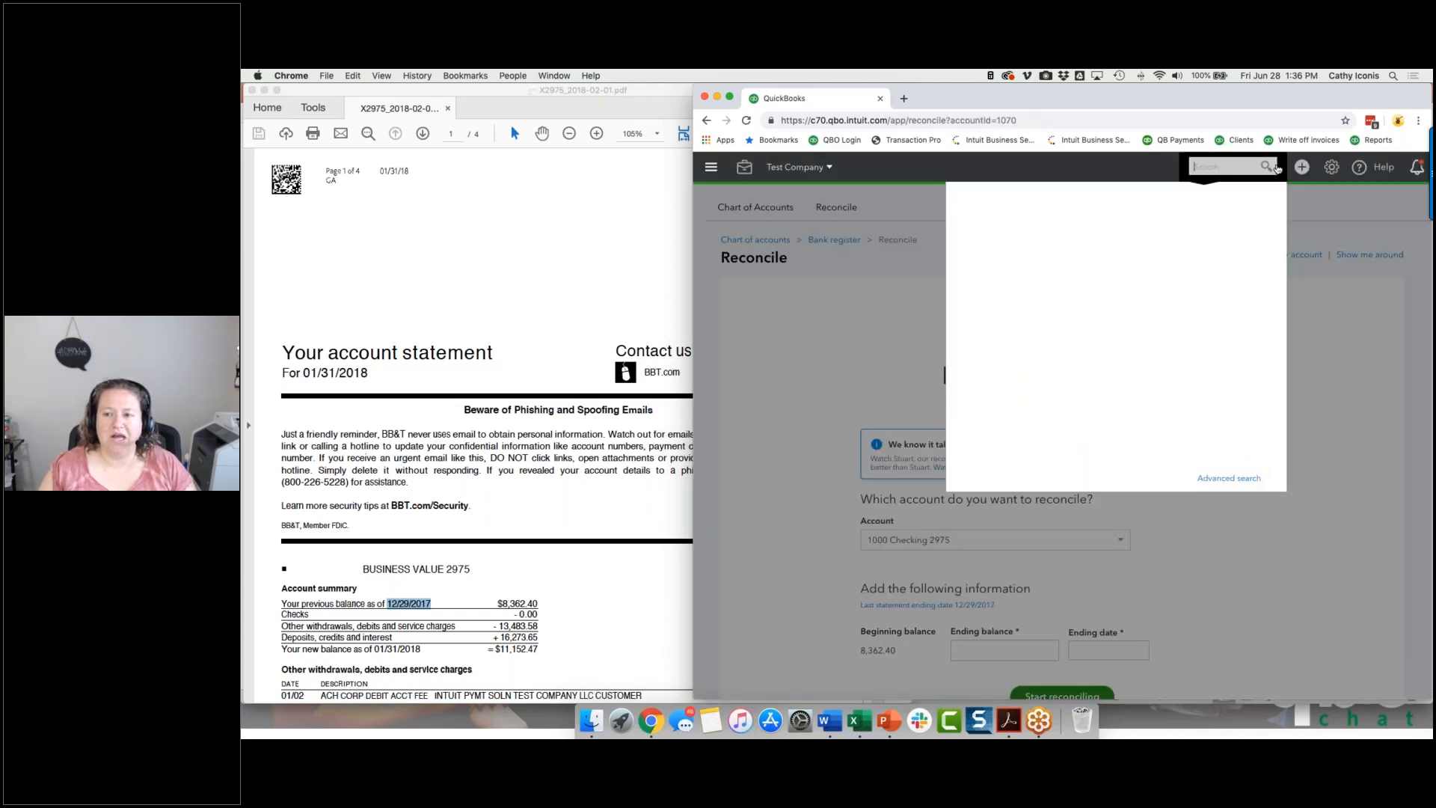
left_click(1102, 213)
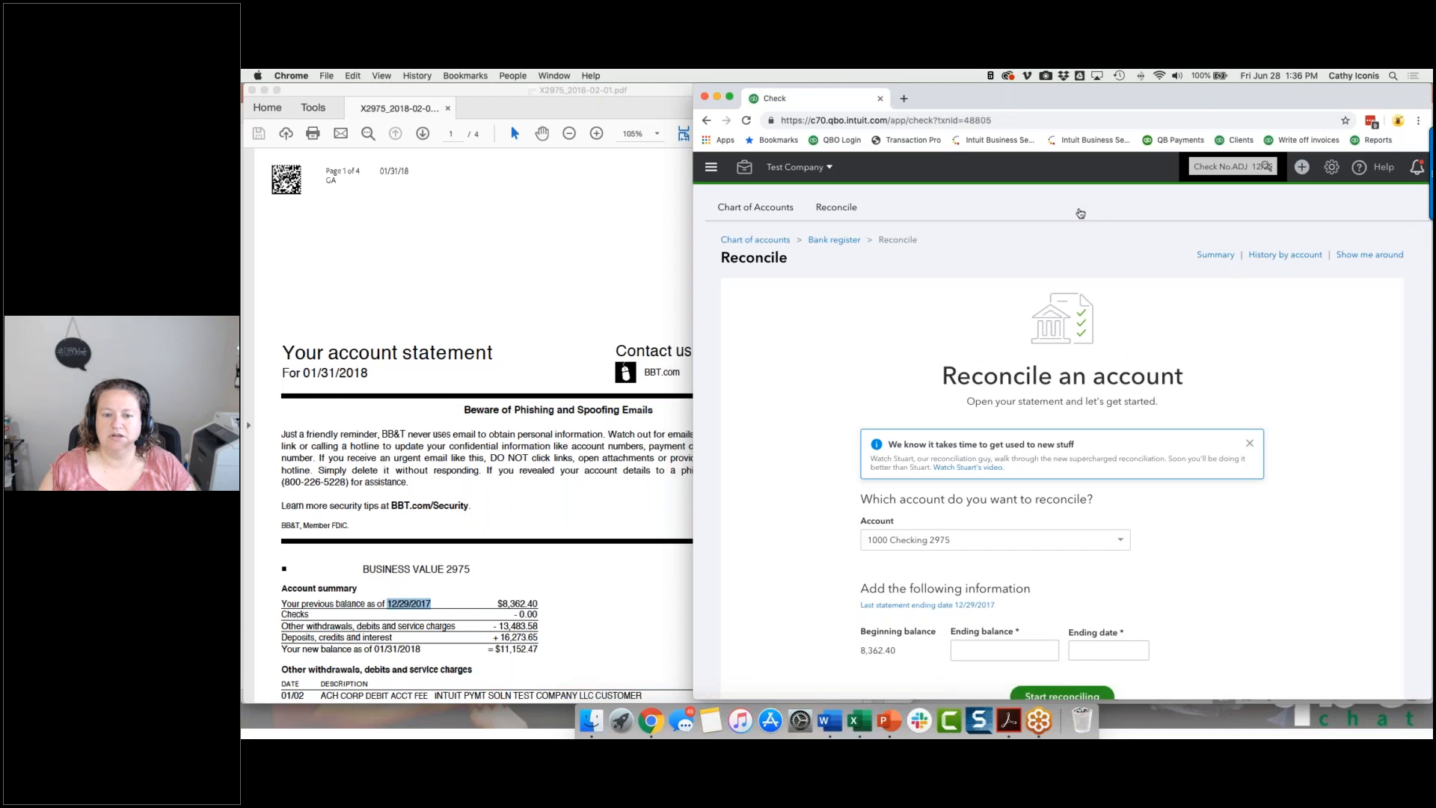
left_click(935, 297)
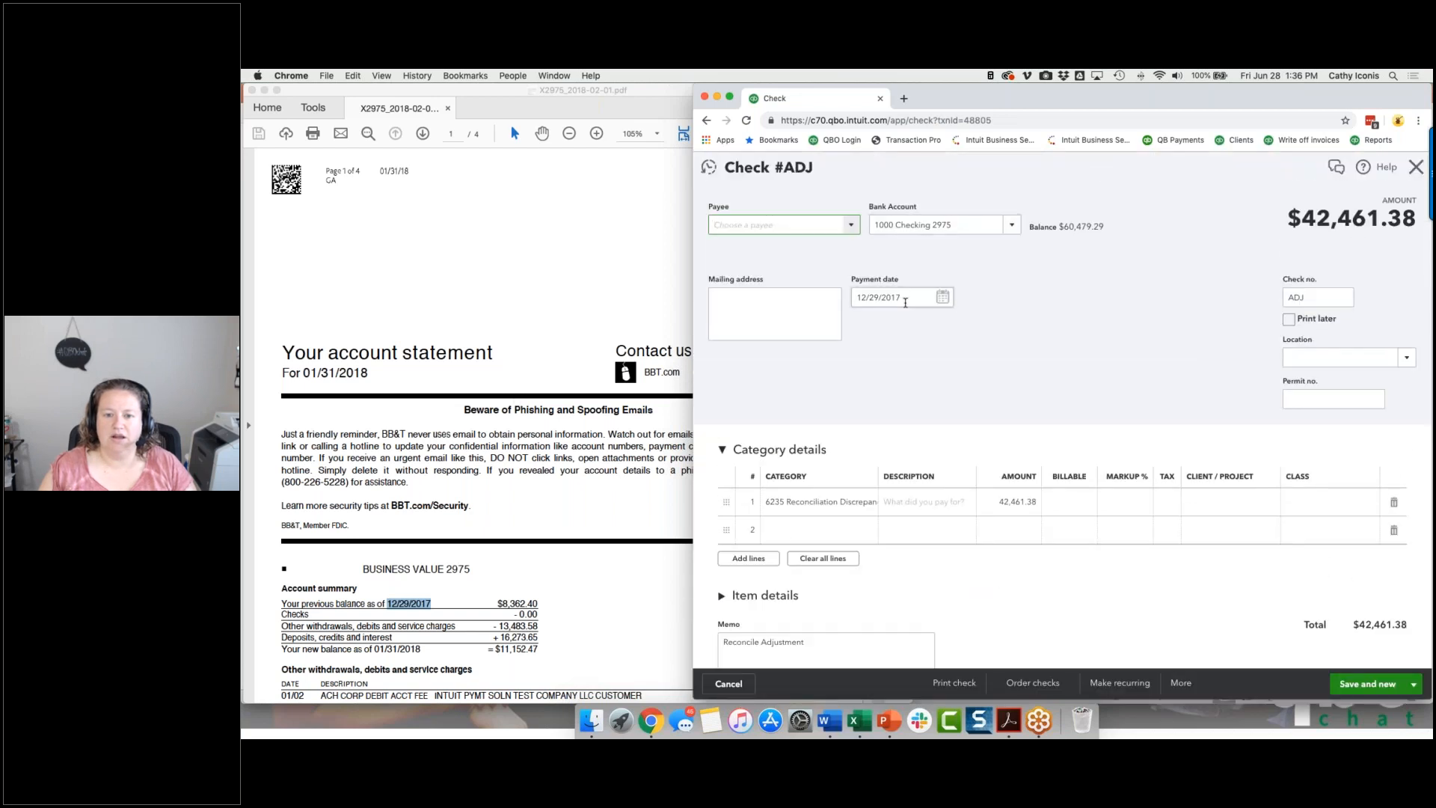
left_click(942, 297)
left_click(889, 446)
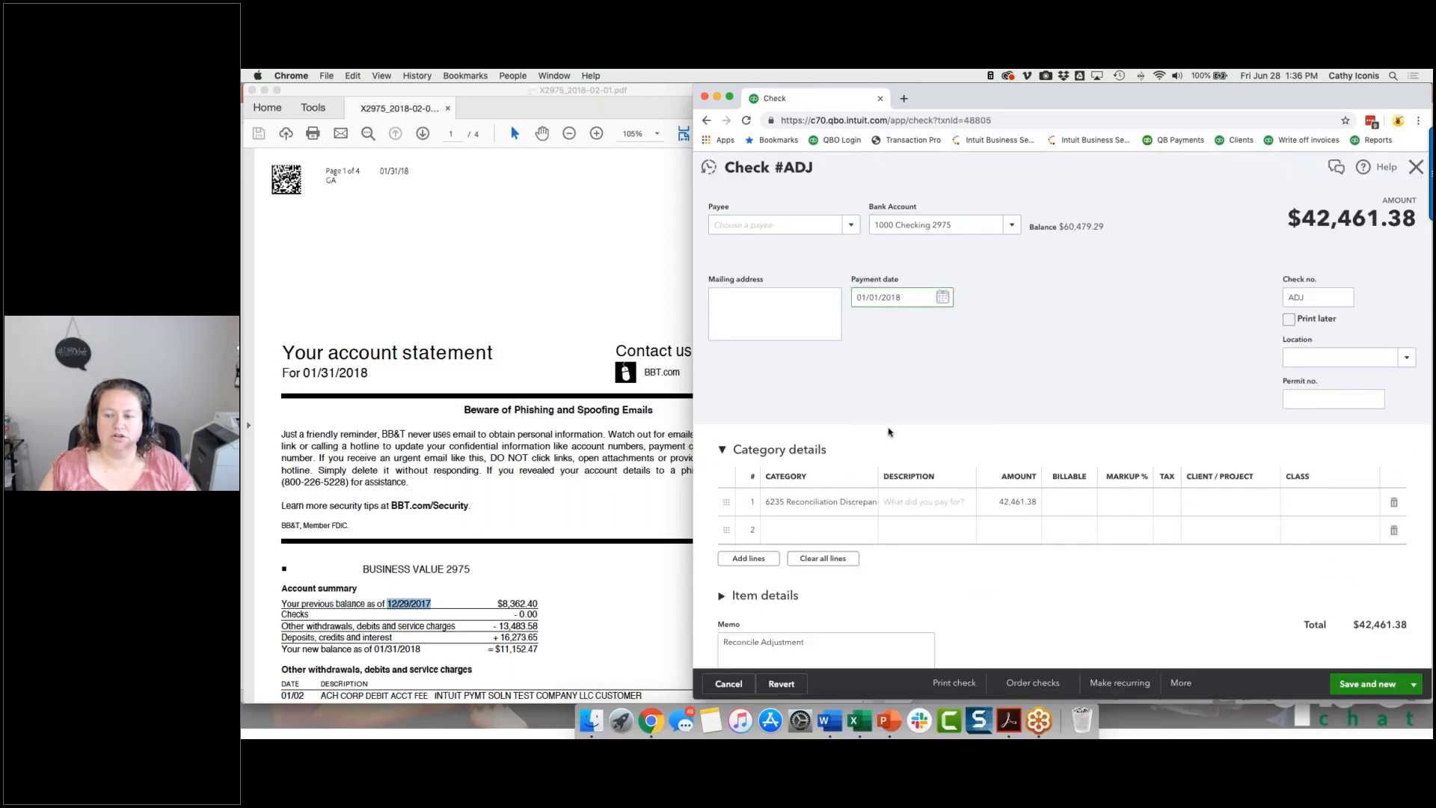
left_click(1412, 684)
left_click(1346, 662)
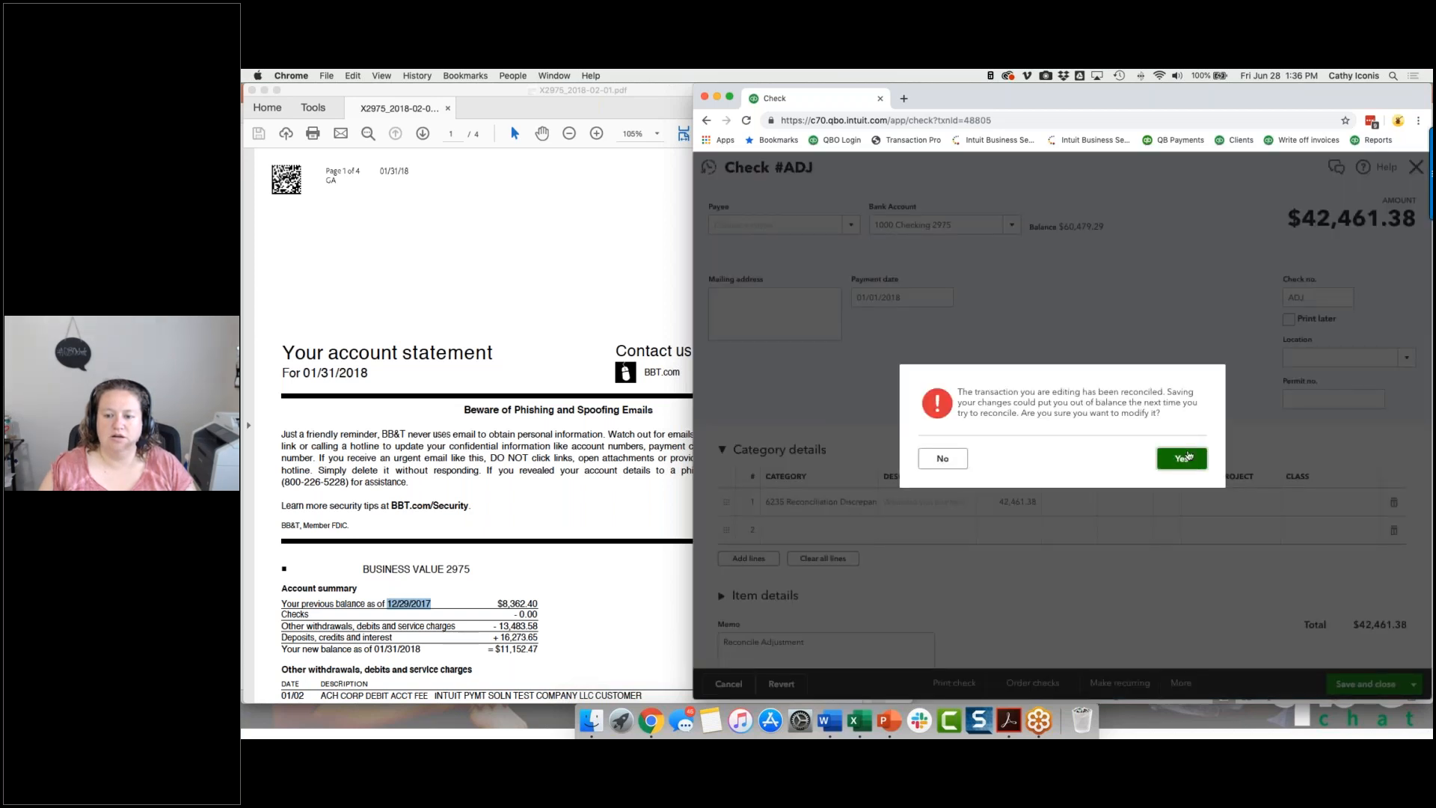
left_click(1182, 459)
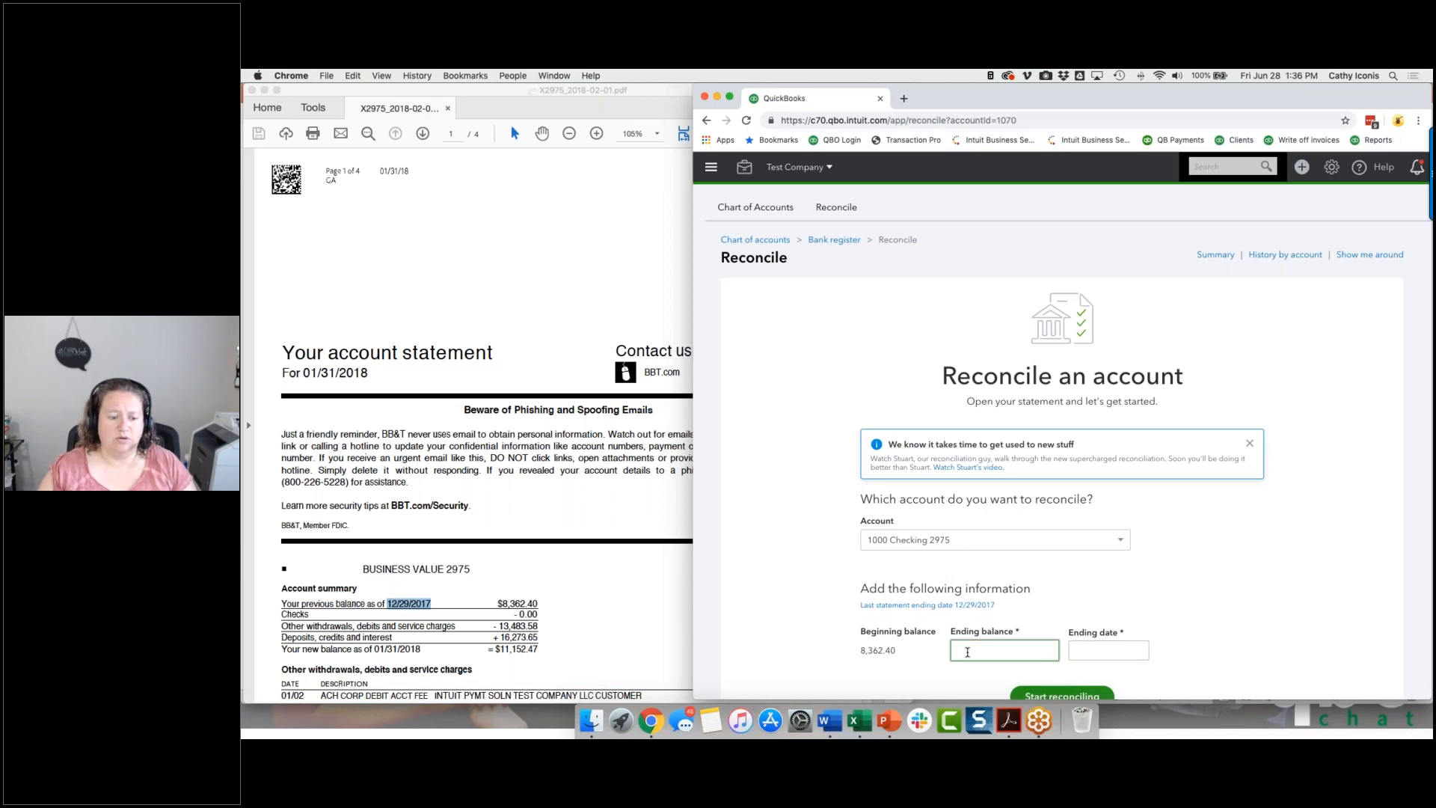
Enter the ending balance 11,152.47 and ending date 01/31/2018 for the checking account, and start reconciling.
type("52.47")
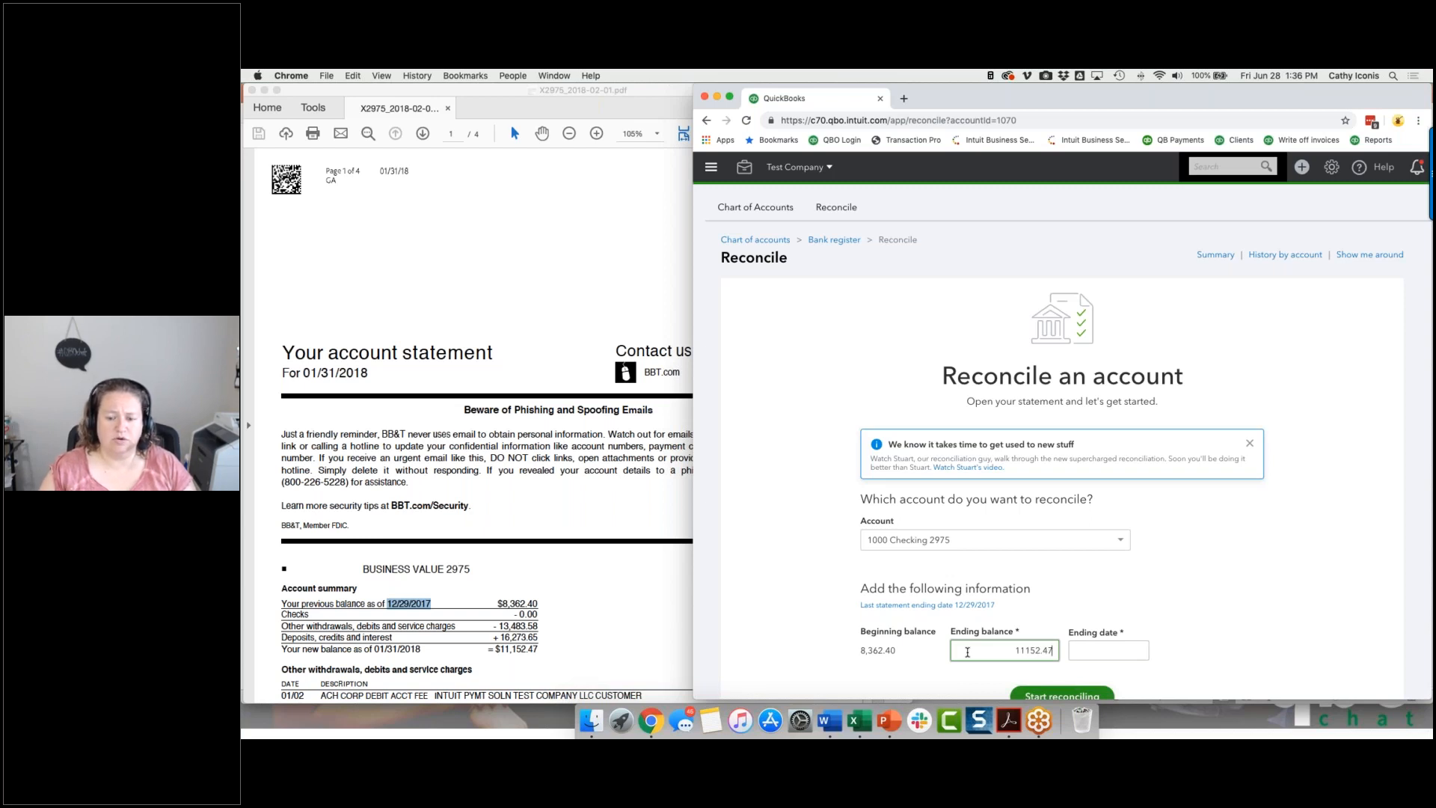
key("Tab")
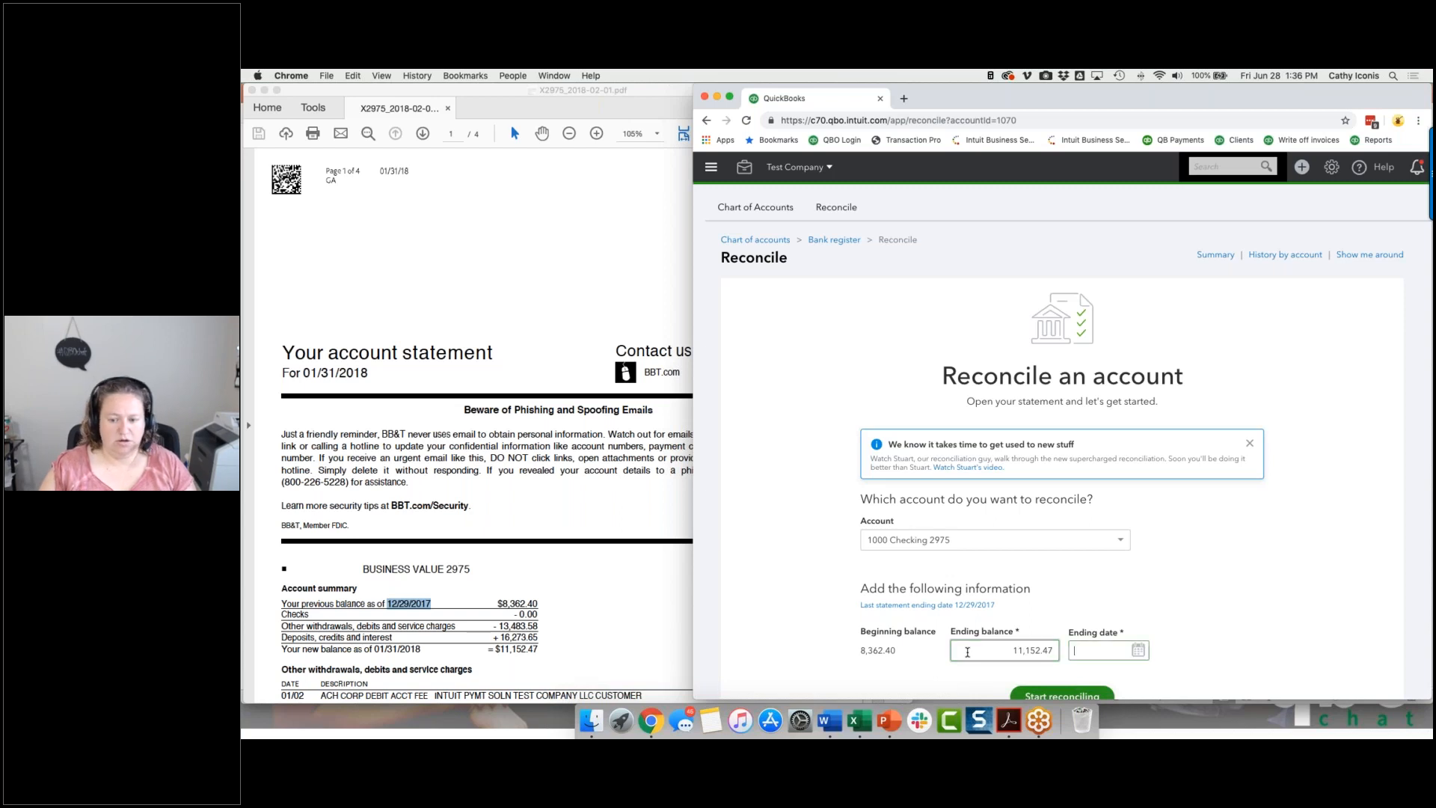
type("01/31/2018")
key("Tab")
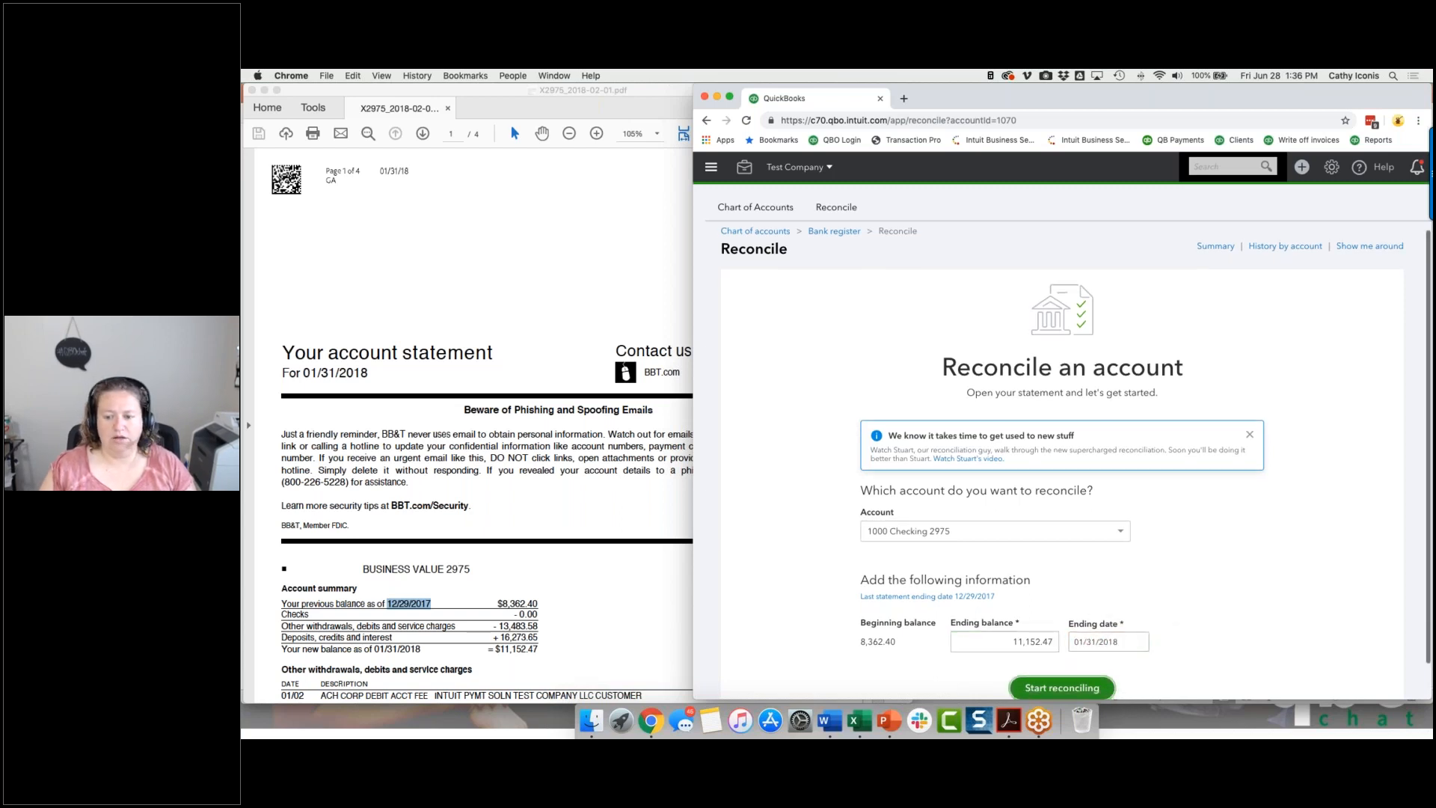
scroll(1043, 582, "down", 1)
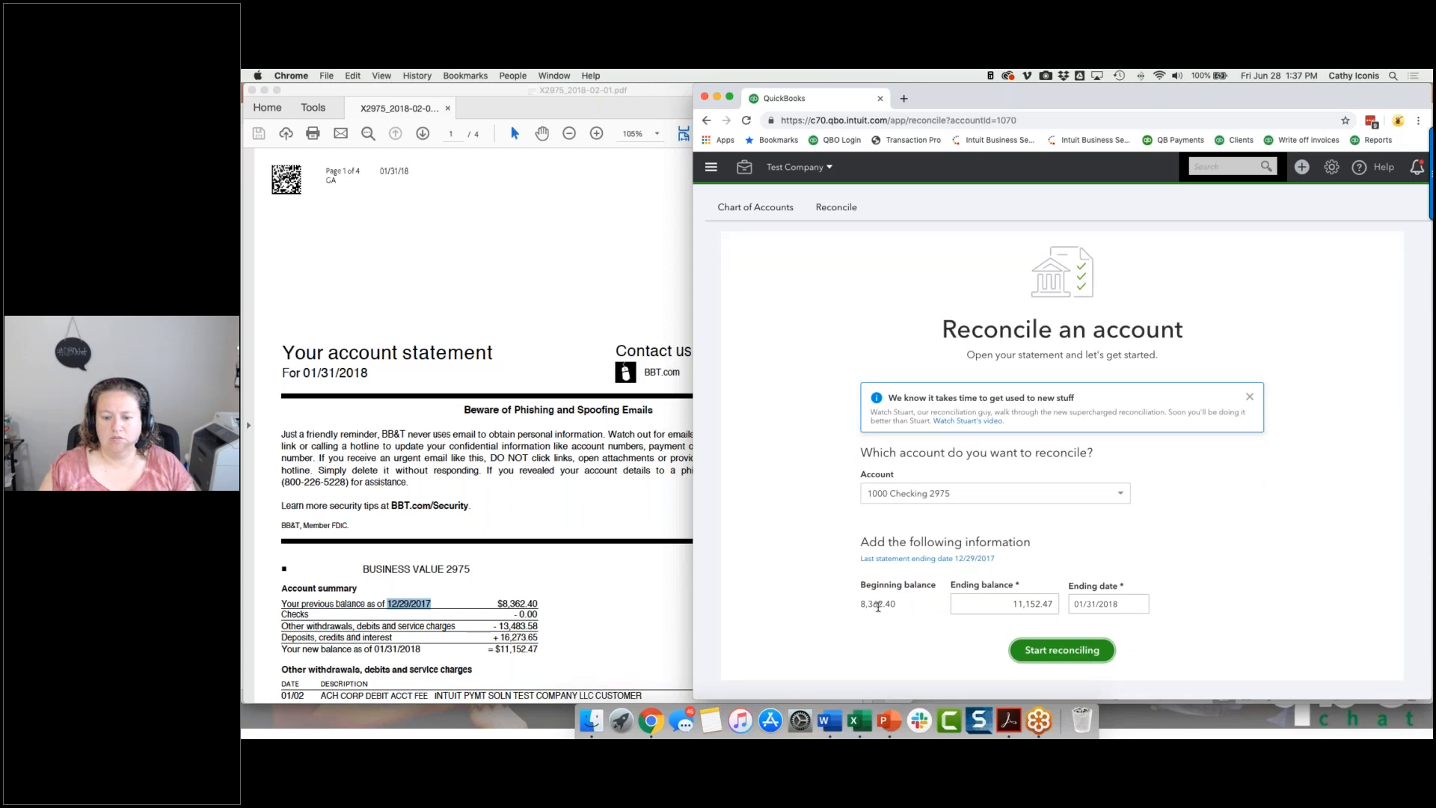
left_click(1040, 652)
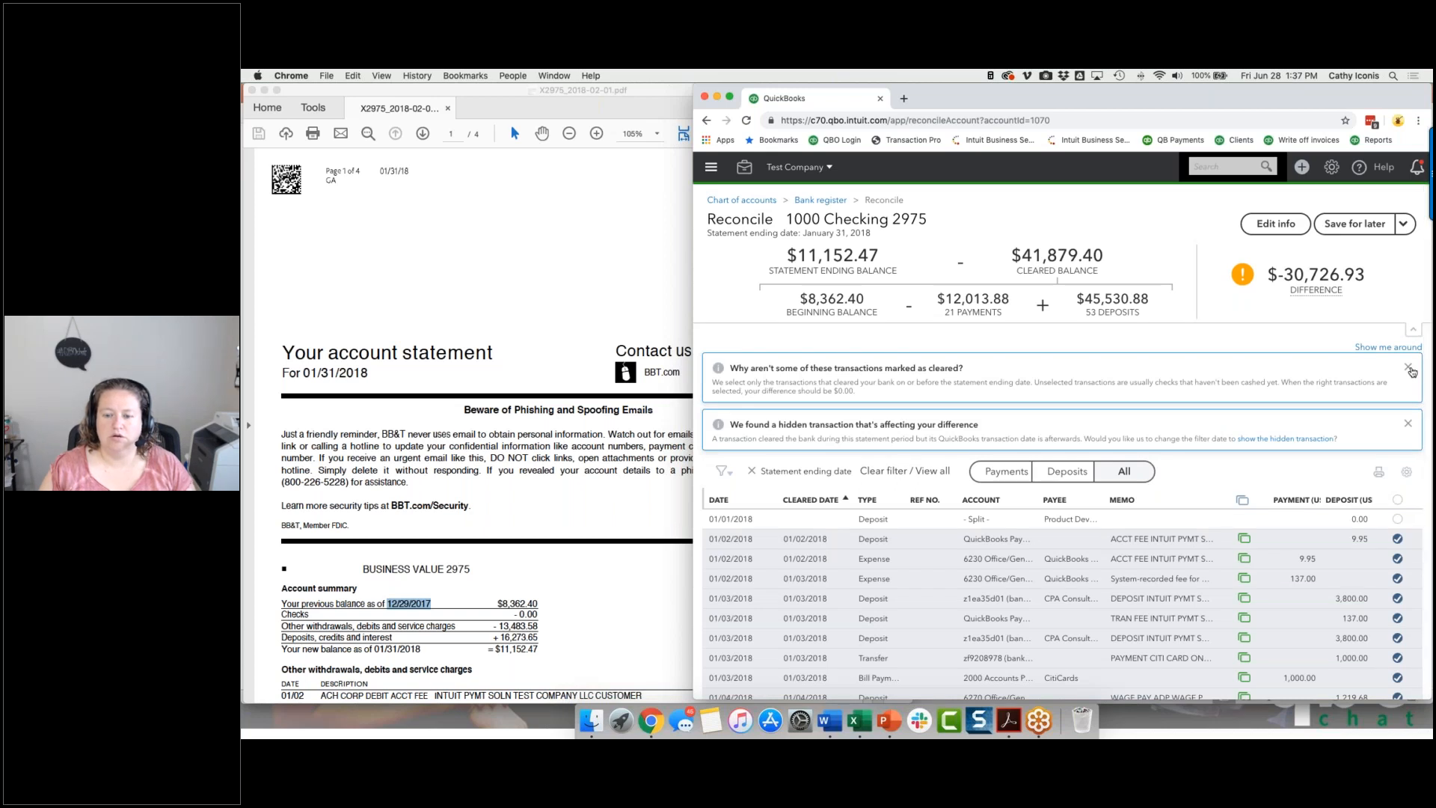
Dismiss both notices above the transaction list and unmark all transactions so that none is selected as cleared.
left_click(1412, 371)
left_click(1410, 371)
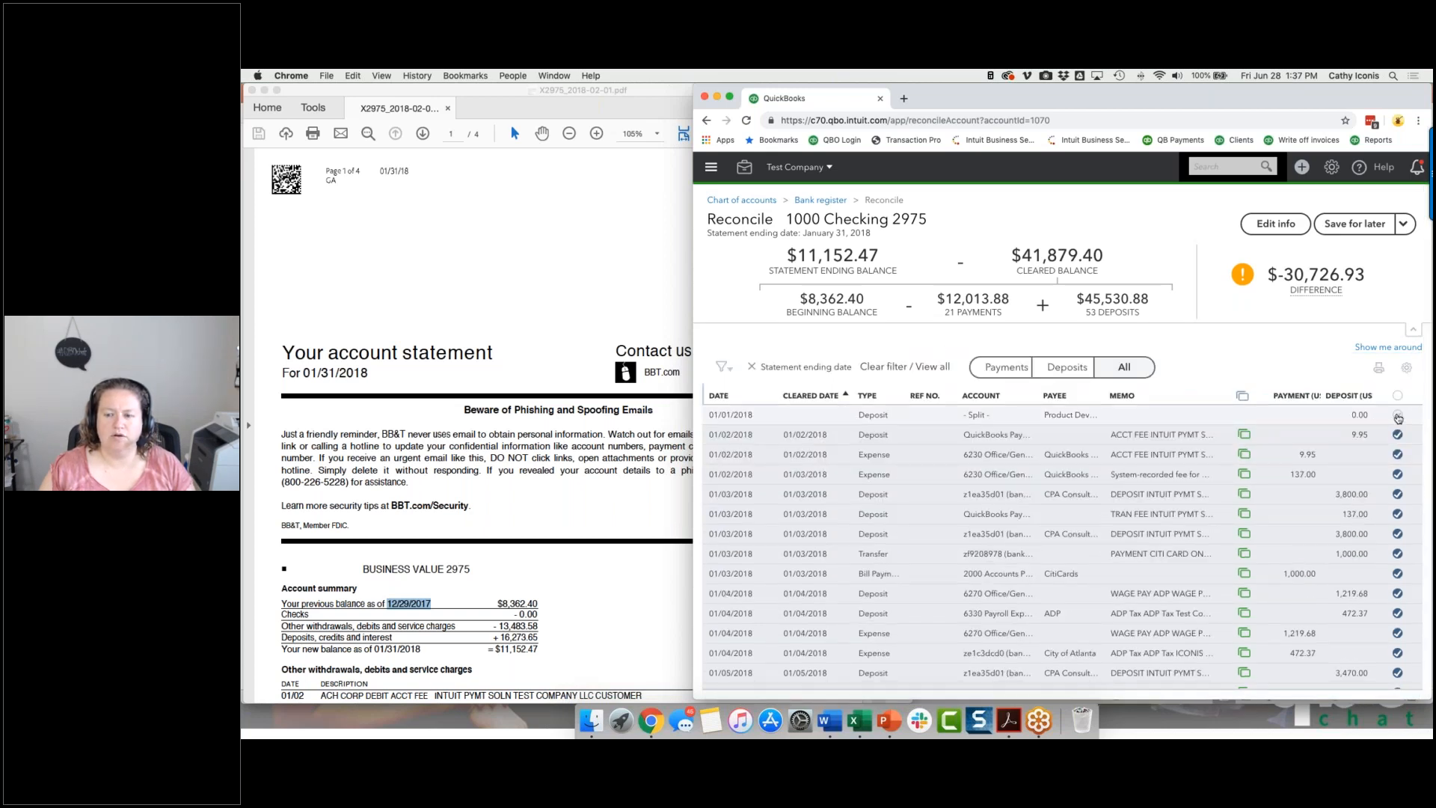
left_click(1397, 416)
left_click(1398, 396)
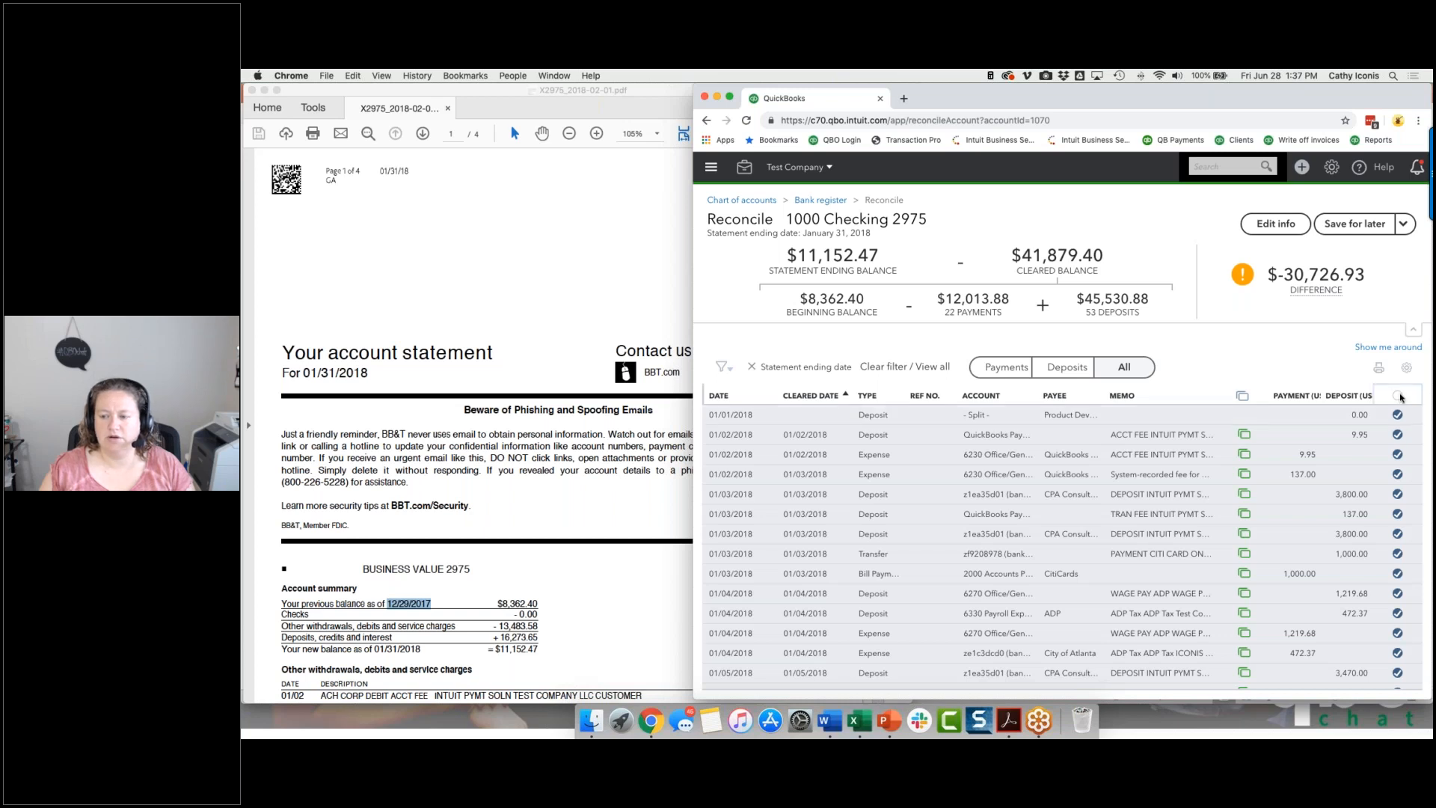
left_click(1398, 397)
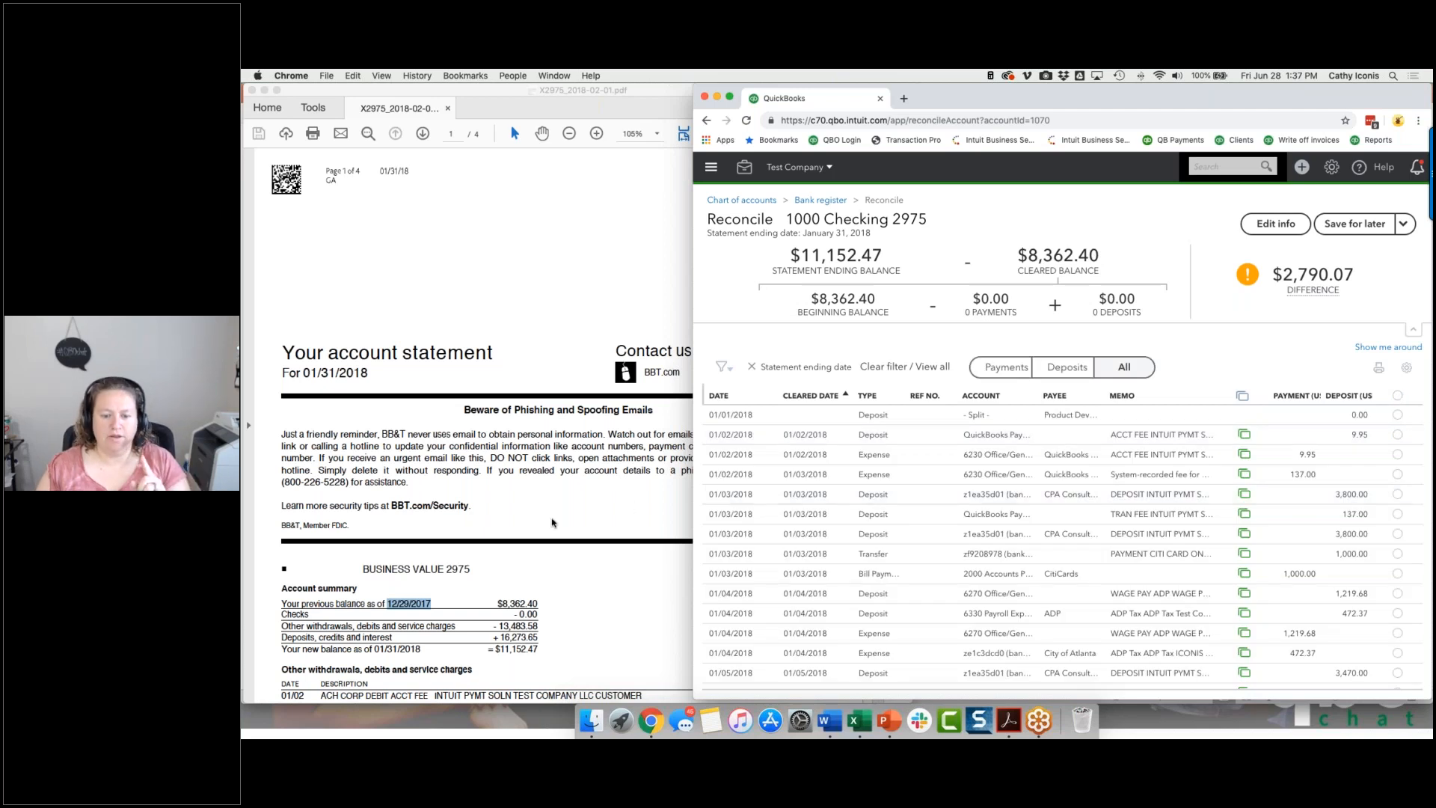
Narrow the Acrobat window with the bank statement until its amounts fit beside the reconciliation, and filter the QuickBooks list to payments only.
left_click(552, 522)
scroll(553, 522, "down", 5)
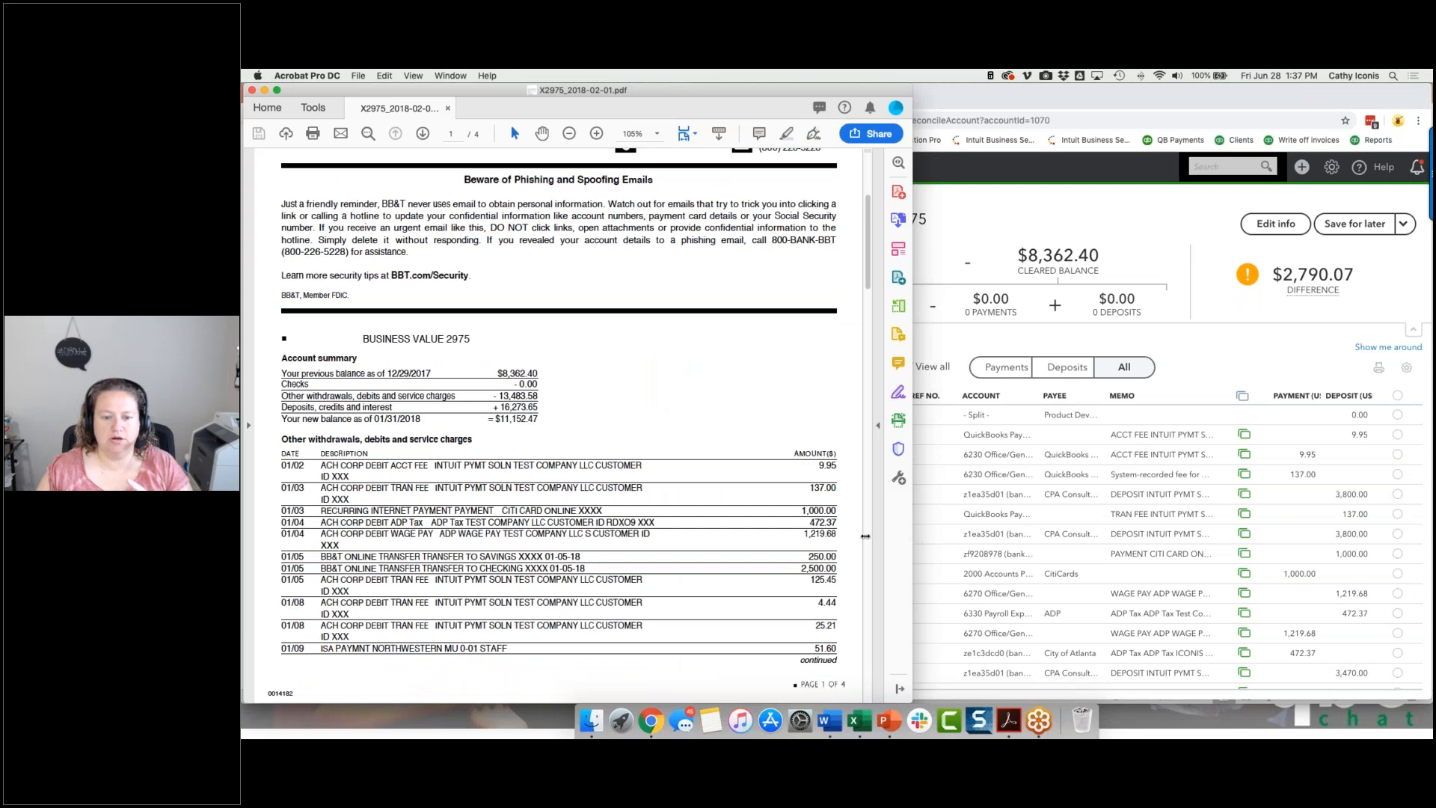
left_click_drag(865, 536, 800, 534)
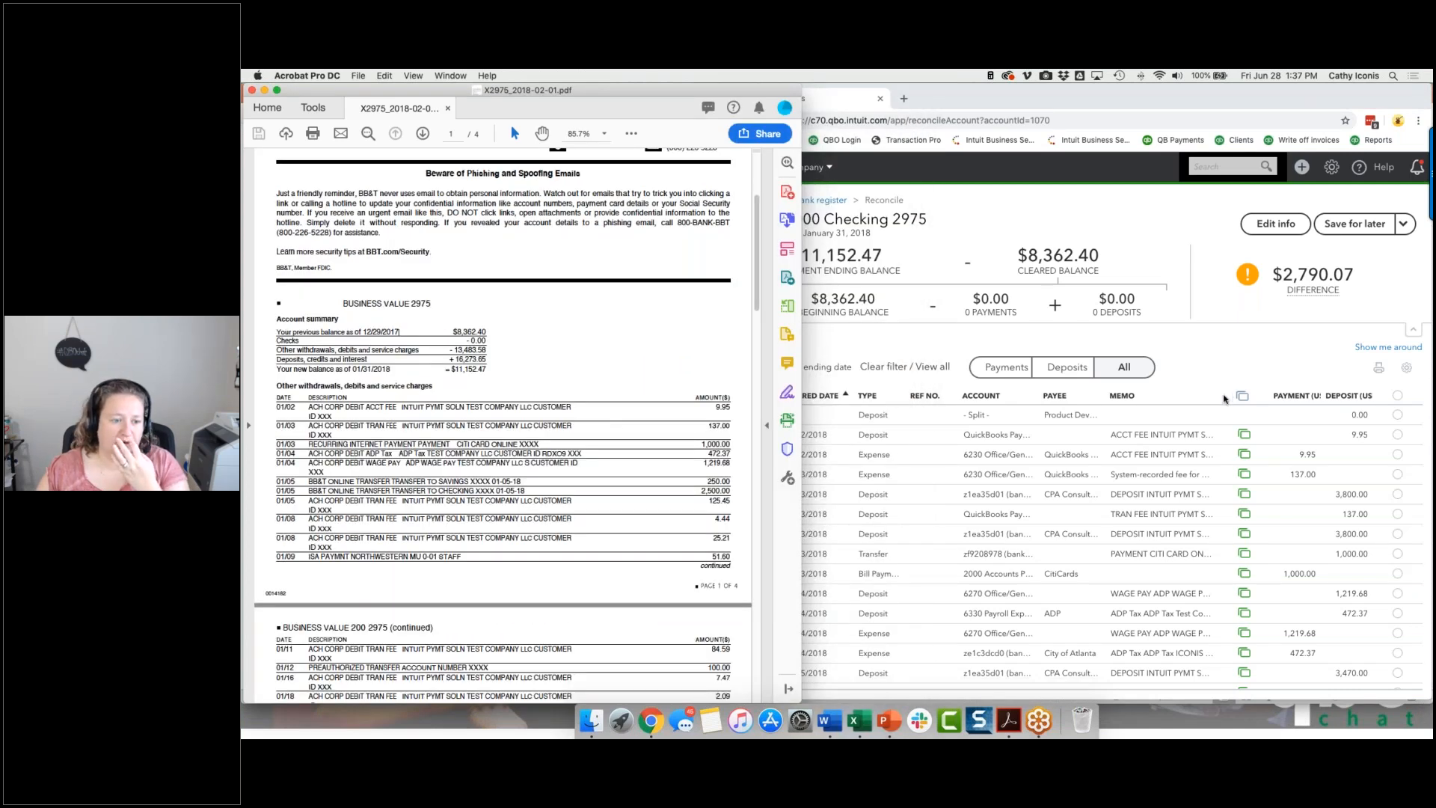
left_click(1243, 364)
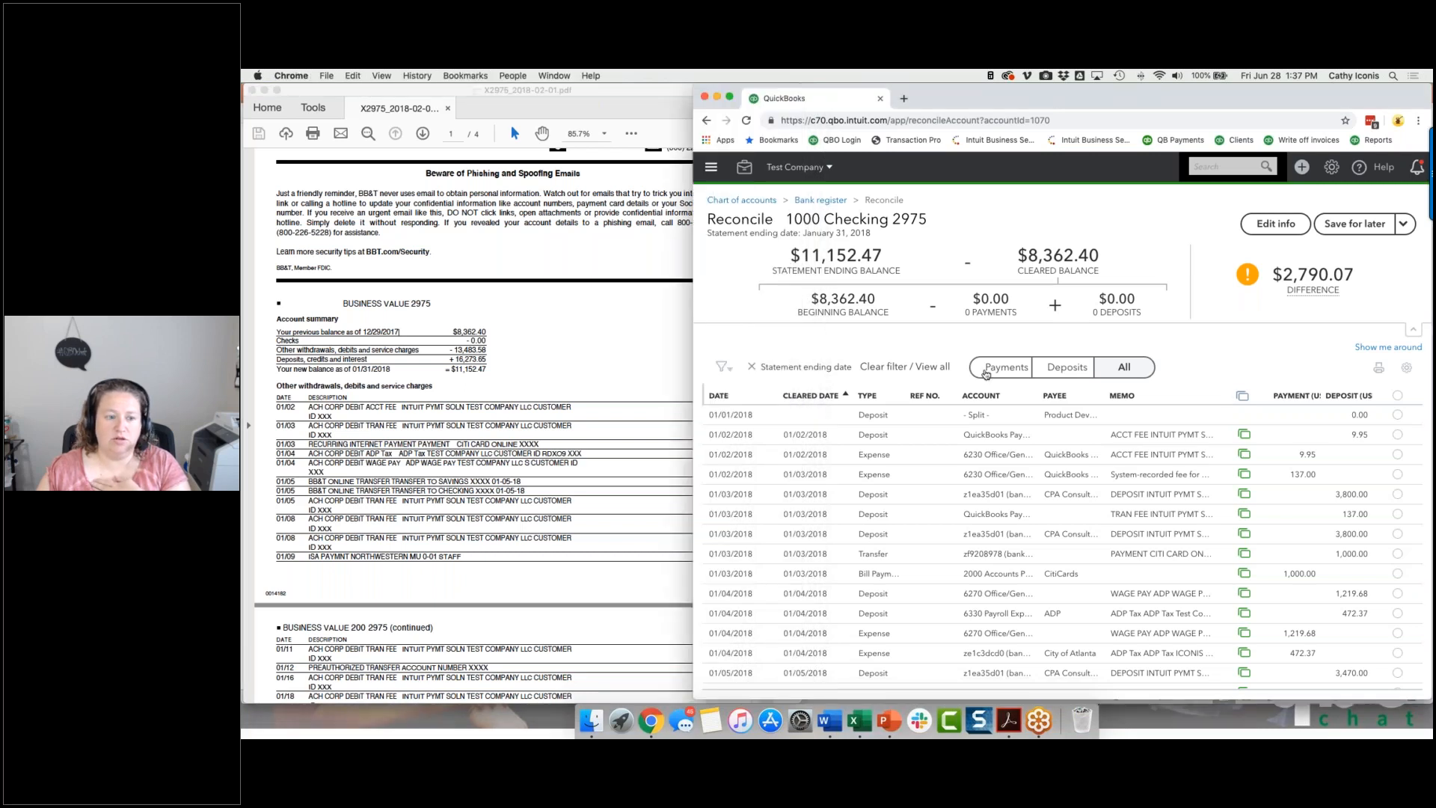
left_click(986, 371)
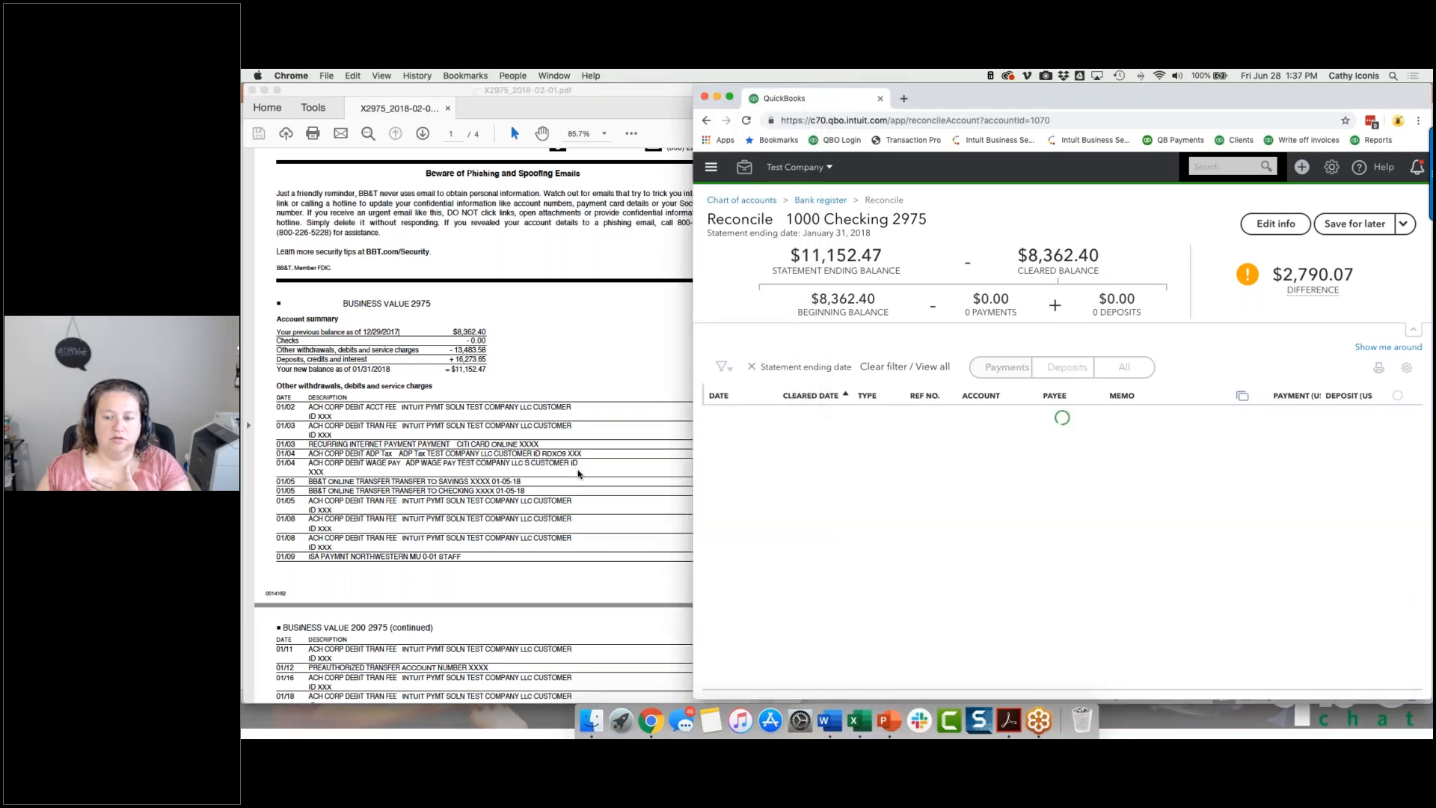
left_click(581, 471)
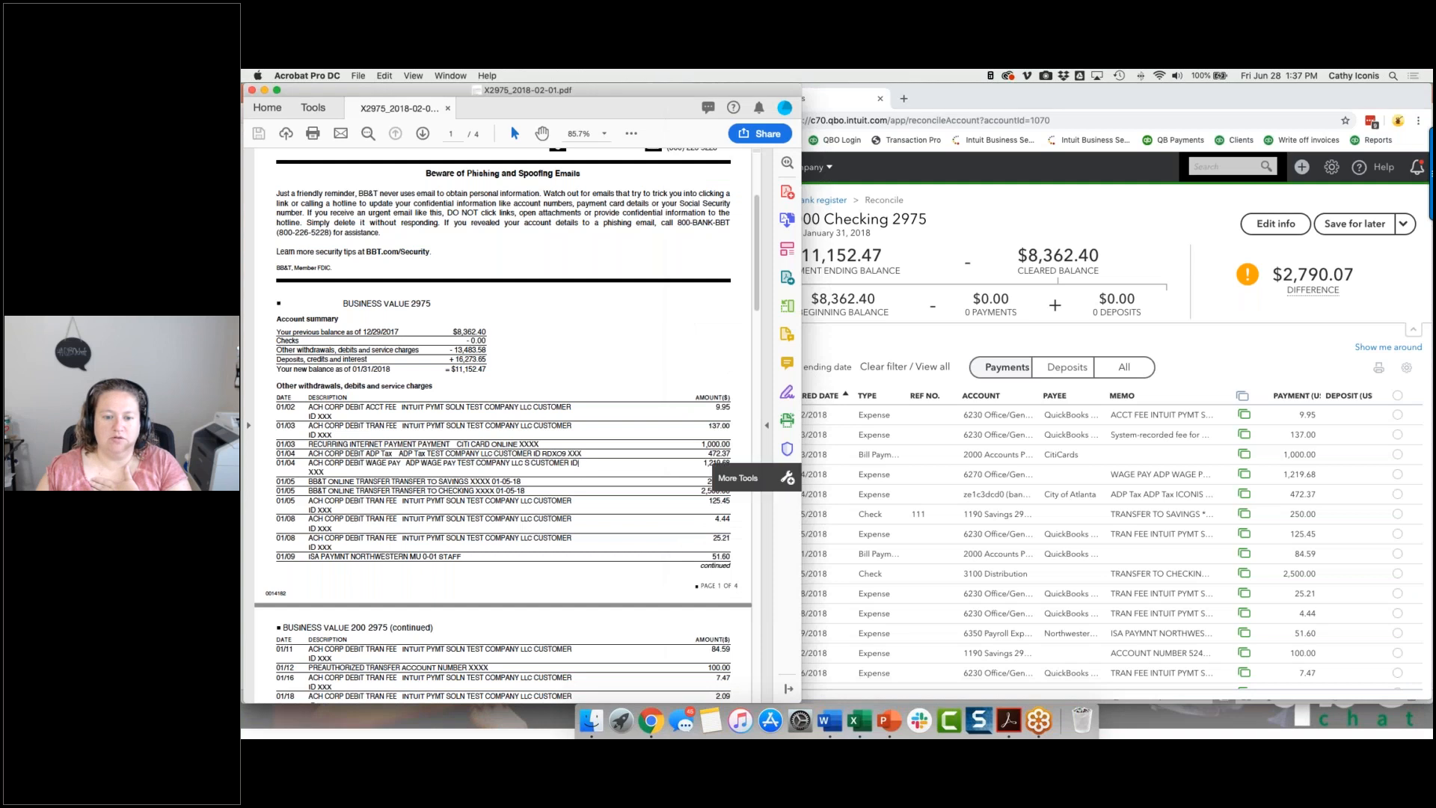
left_click_drag(746, 464, 694, 464)
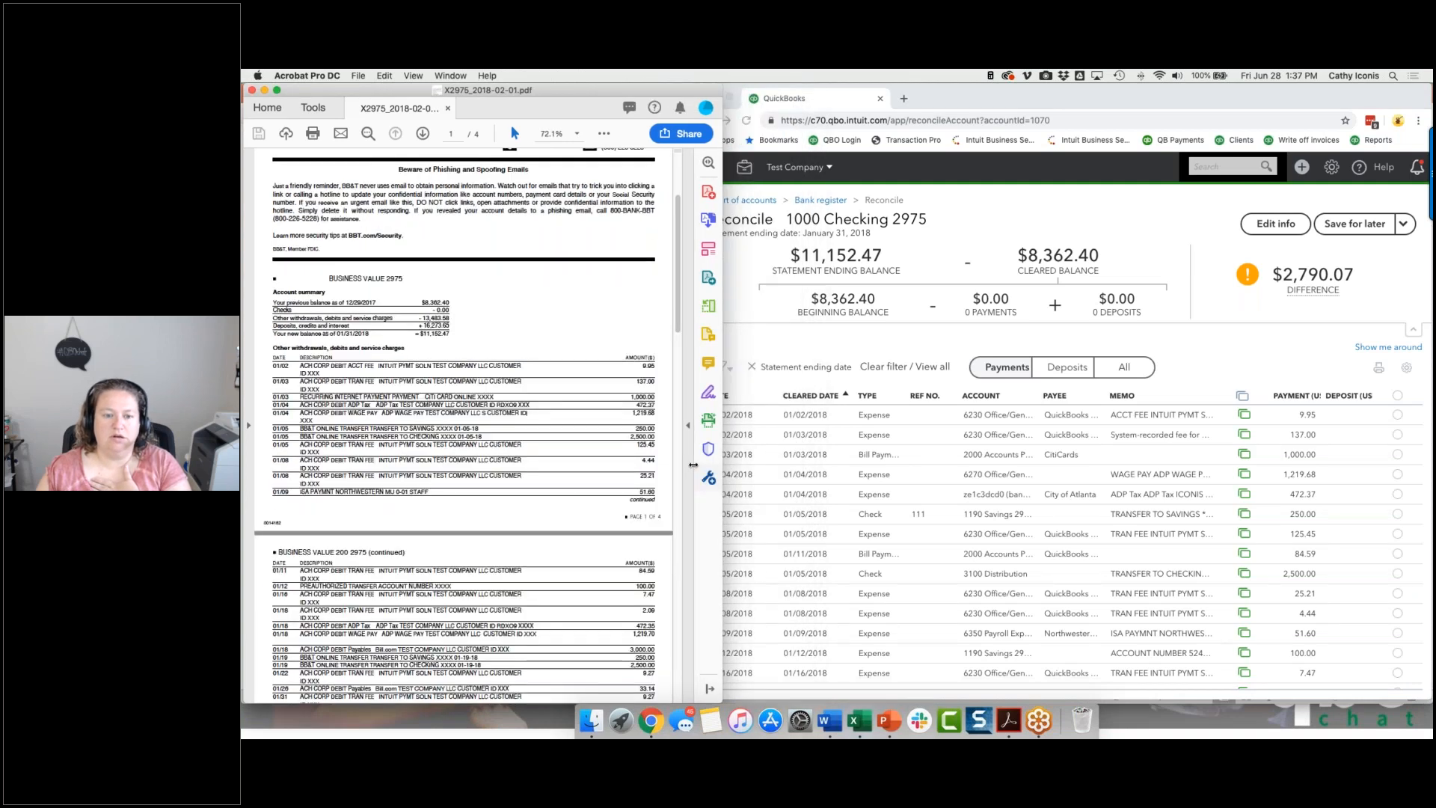
left_click(878, 358)
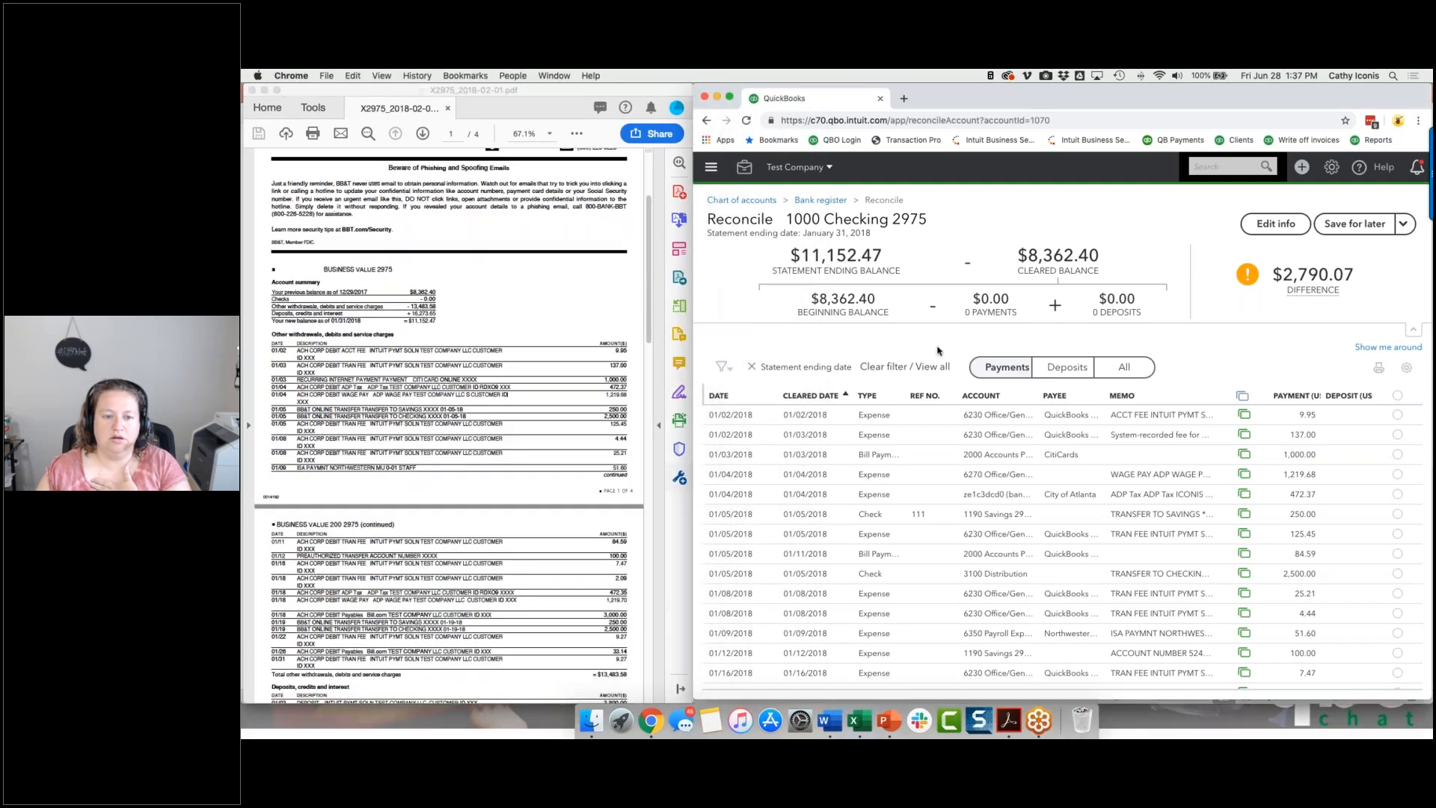
Mark the 01/02 to 01/04 payments of 9.95, 137.00, 1,000.00, 472.37 and 1,219.68 as cleared.
left_click(1397, 414)
left_click(1397, 434)
left_click(1397, 454)
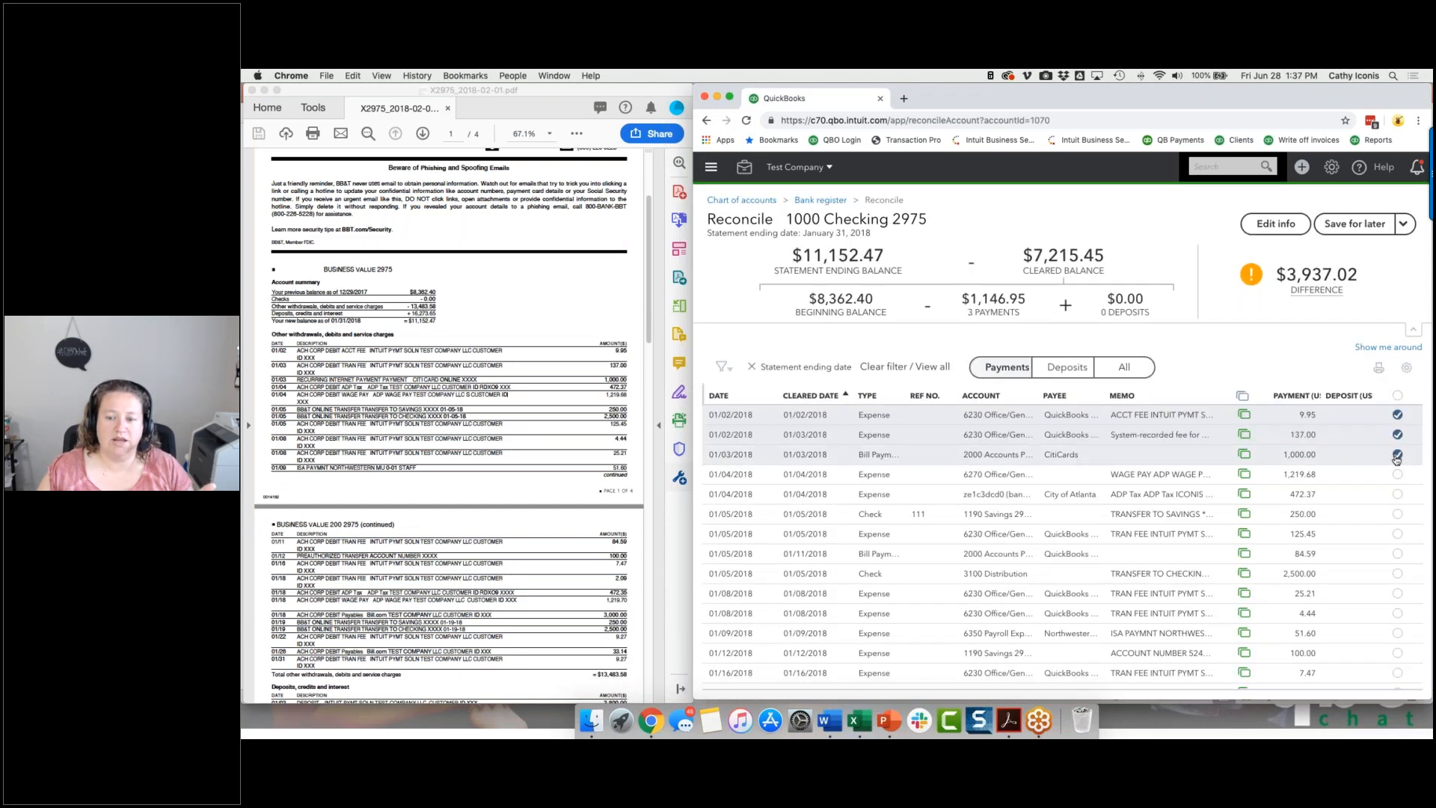
left_click(1397, 493)
left_click(1397, 474)
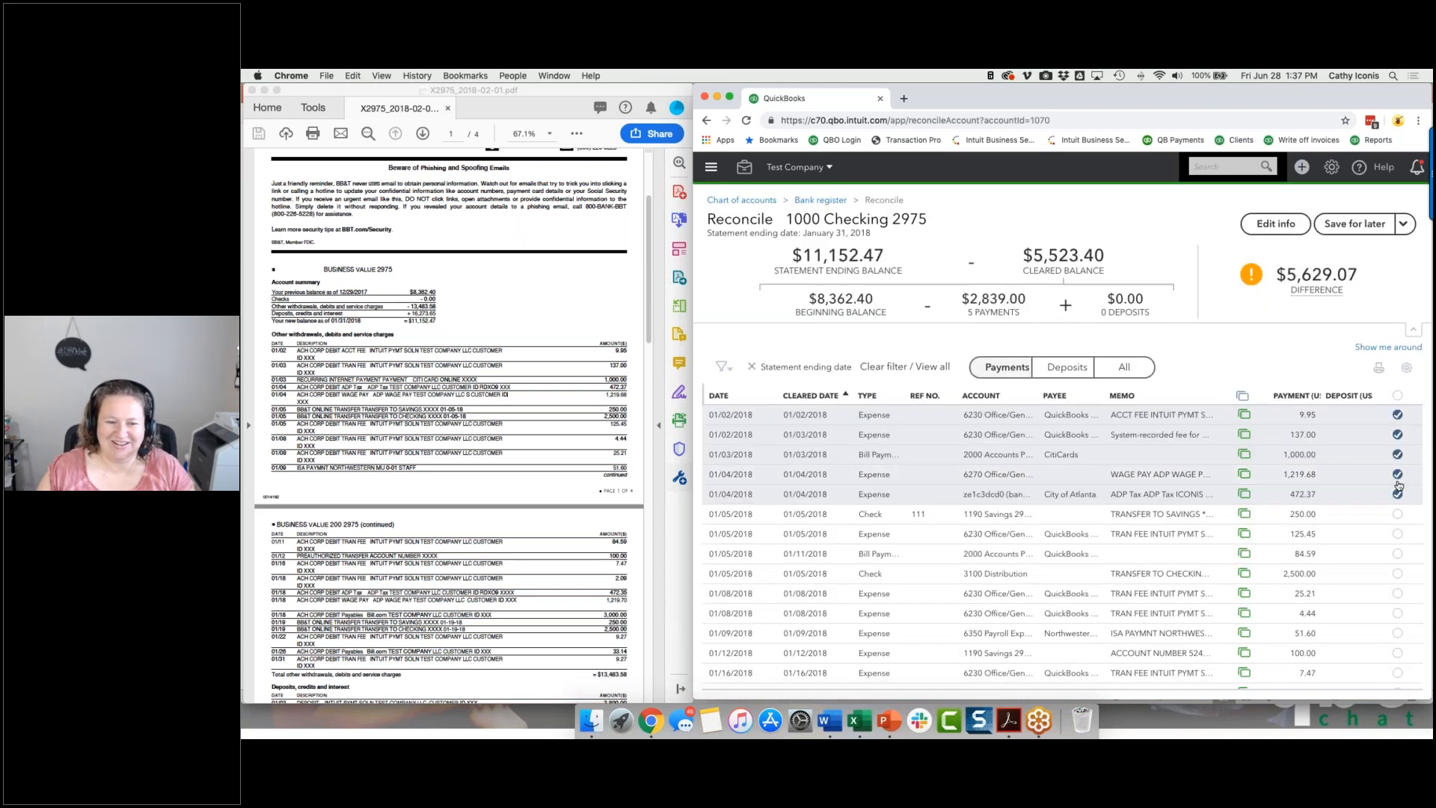
Mark the 01/05 to 01/09 payments of 250.00, 2,500.00, 125.45, 4.44, 25.21 and 51.60 as cleared.
left_click(1397, 519)
left_click(1397, 572)
left_click(1396, 533)
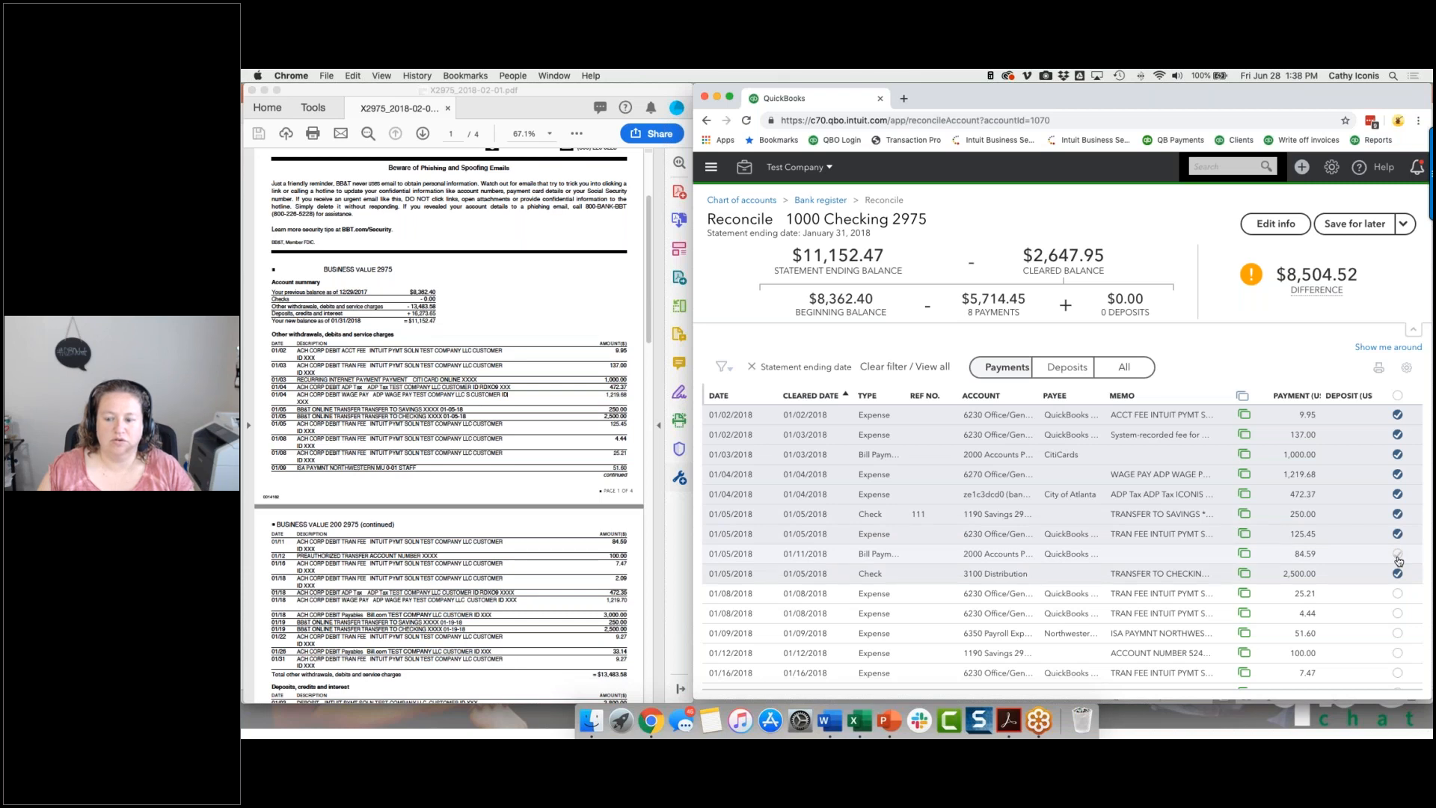
left_click(1397, 613)
left_click(1397, 593)
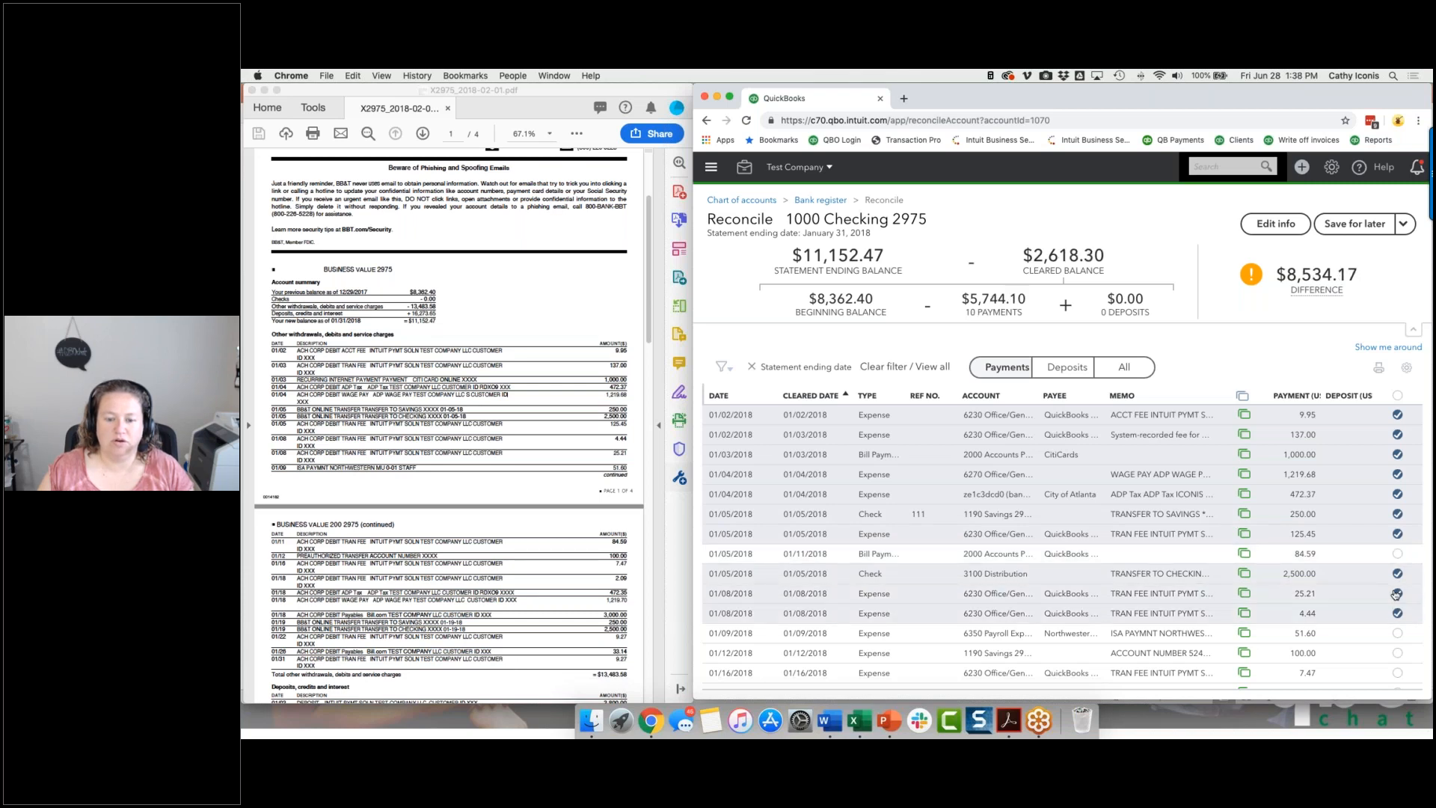
left_click(1397, 634)
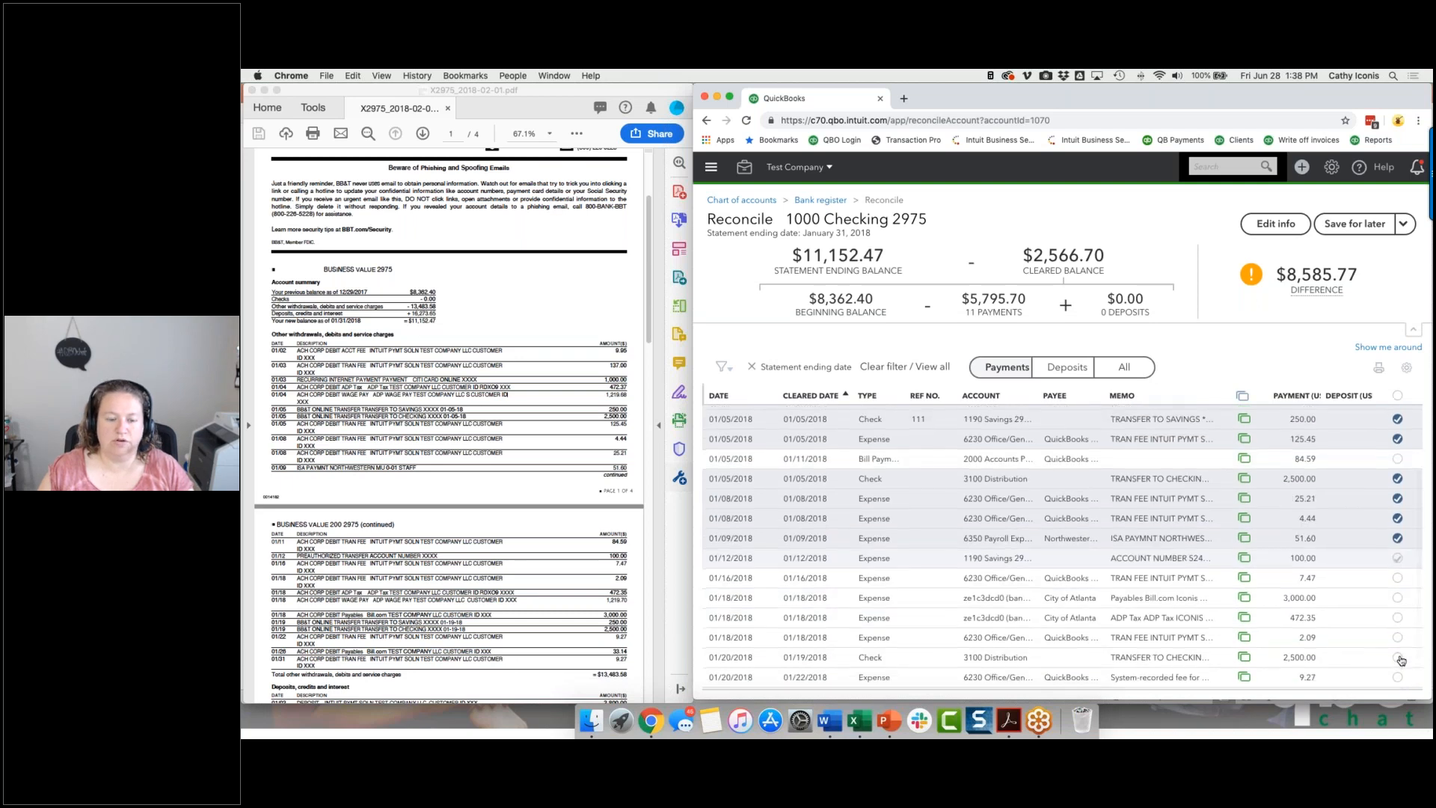
Mark the payments of 84.59, 100.00, 7.47, 2.09 and 472.35, cleared between 01/11 and 01/18, as cleared.
left_click(1396, 553)
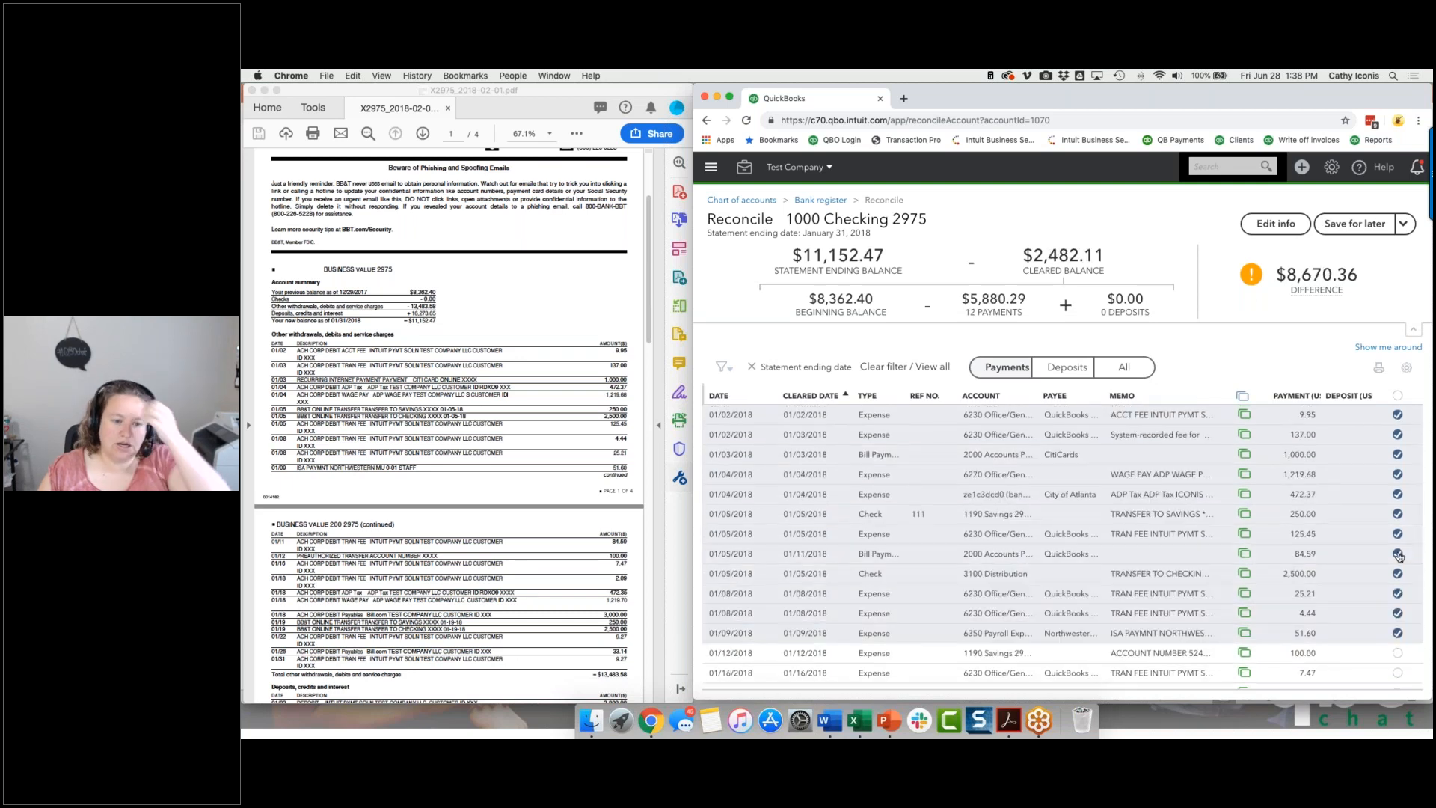
left_click(1397, 653)
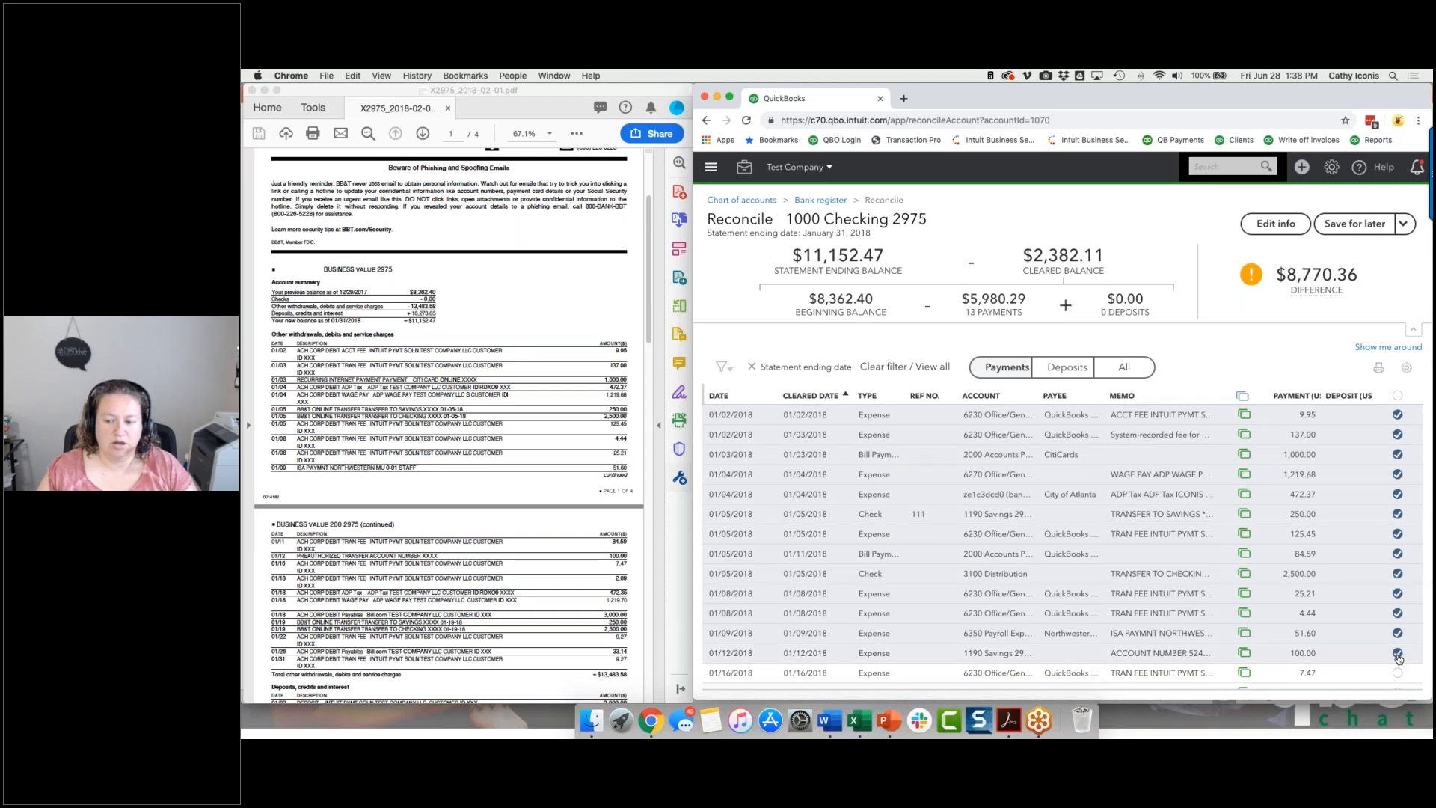
scroll(1398, 658, "down", 2)
left_click(1397, 612)
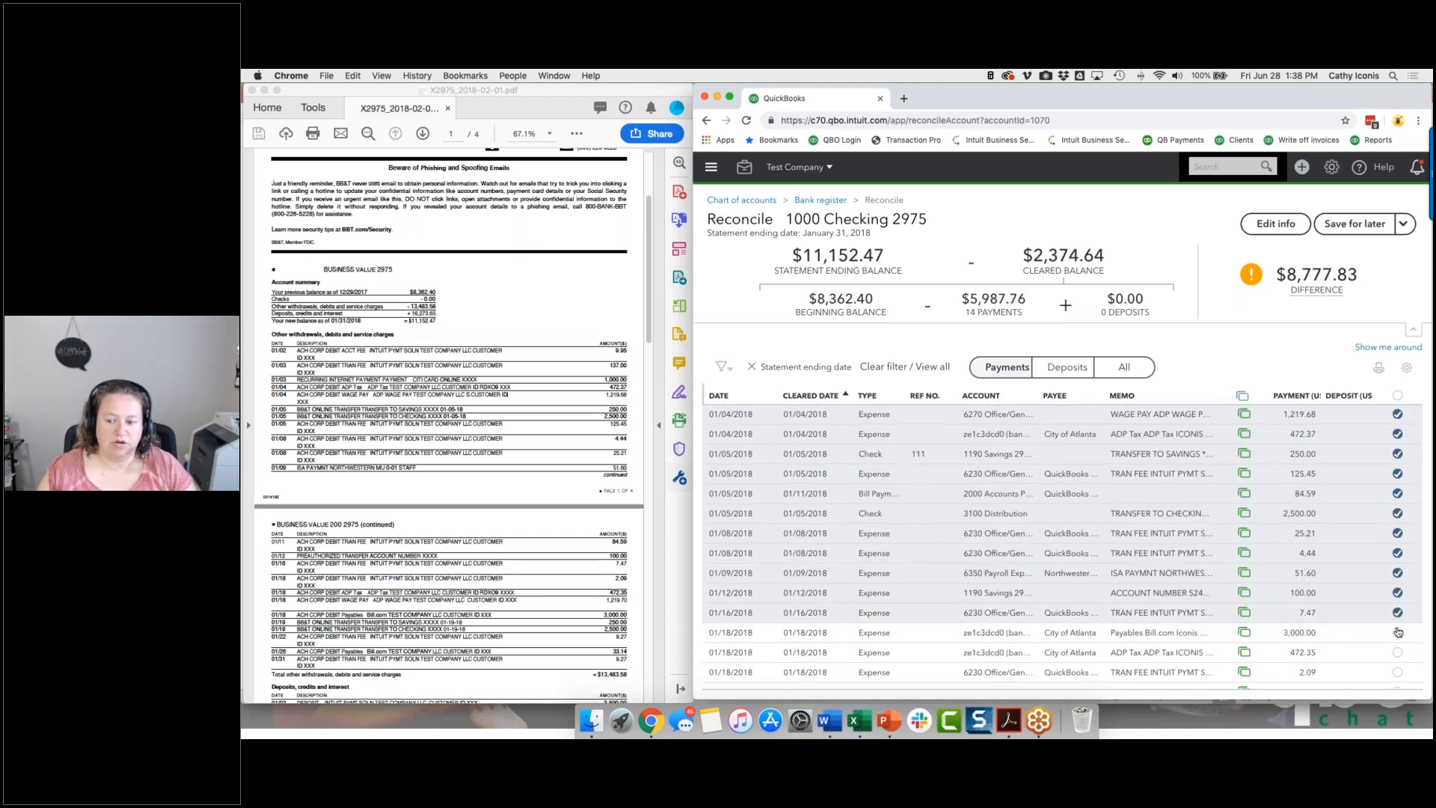
left_click(1396, 673)
left_click(1396, 653)
scroll(1396, 658, "down", 2)
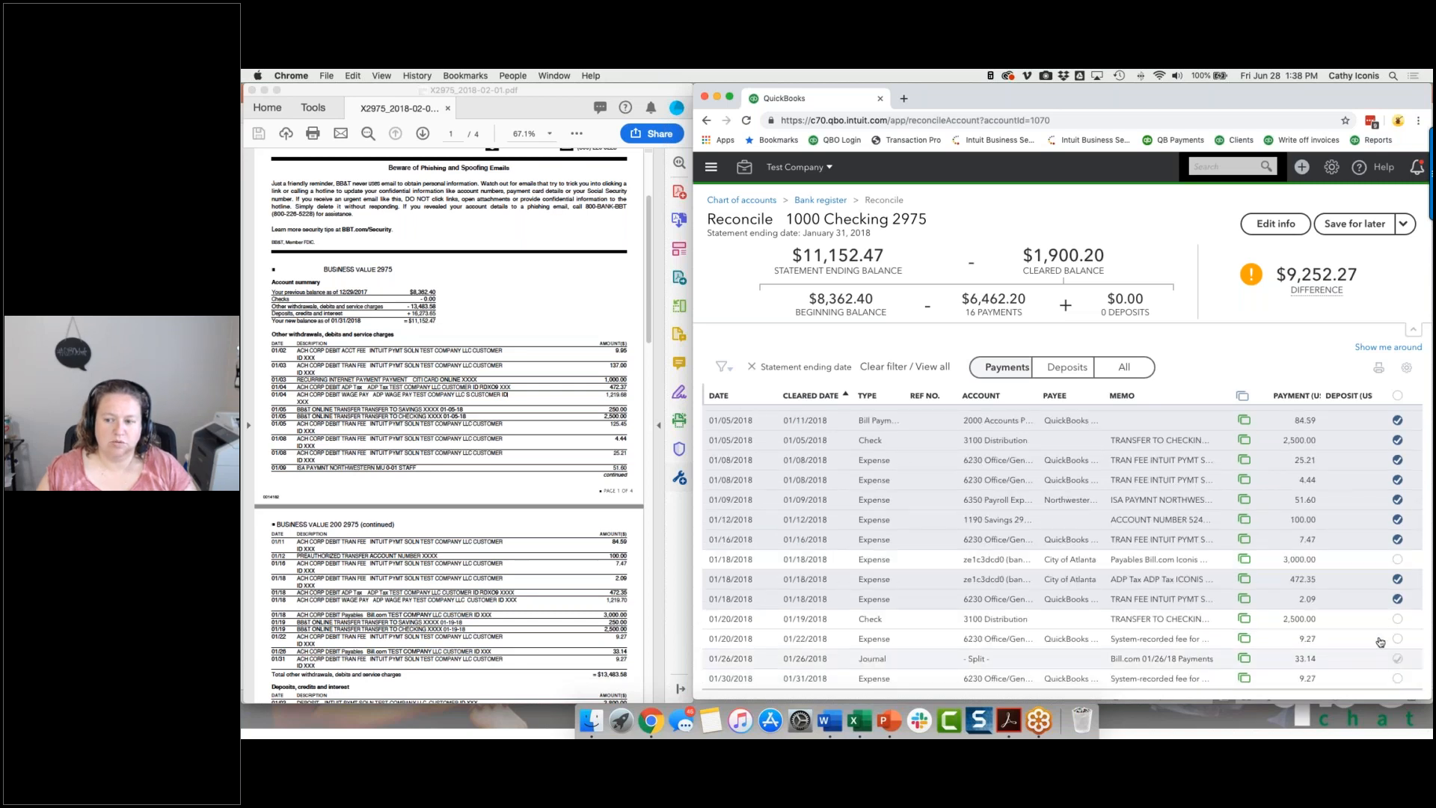
Mark the remaining January payments of 3,000.00, 2,500.00, 9.27, 33.14 and 9.27 as cleared.
scroll(1378, 627, "up", 4)
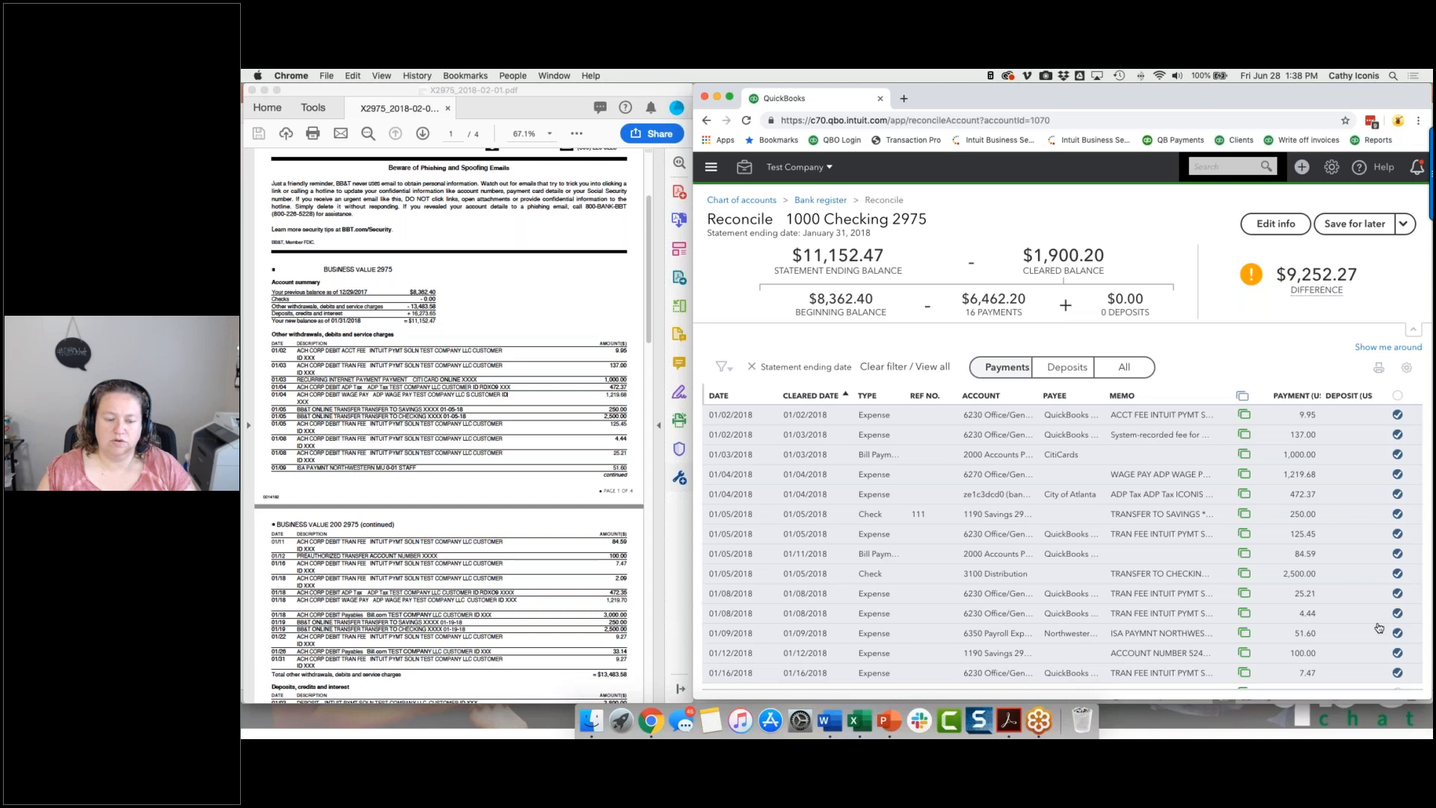
scroll(1379, 626, "down", 4)
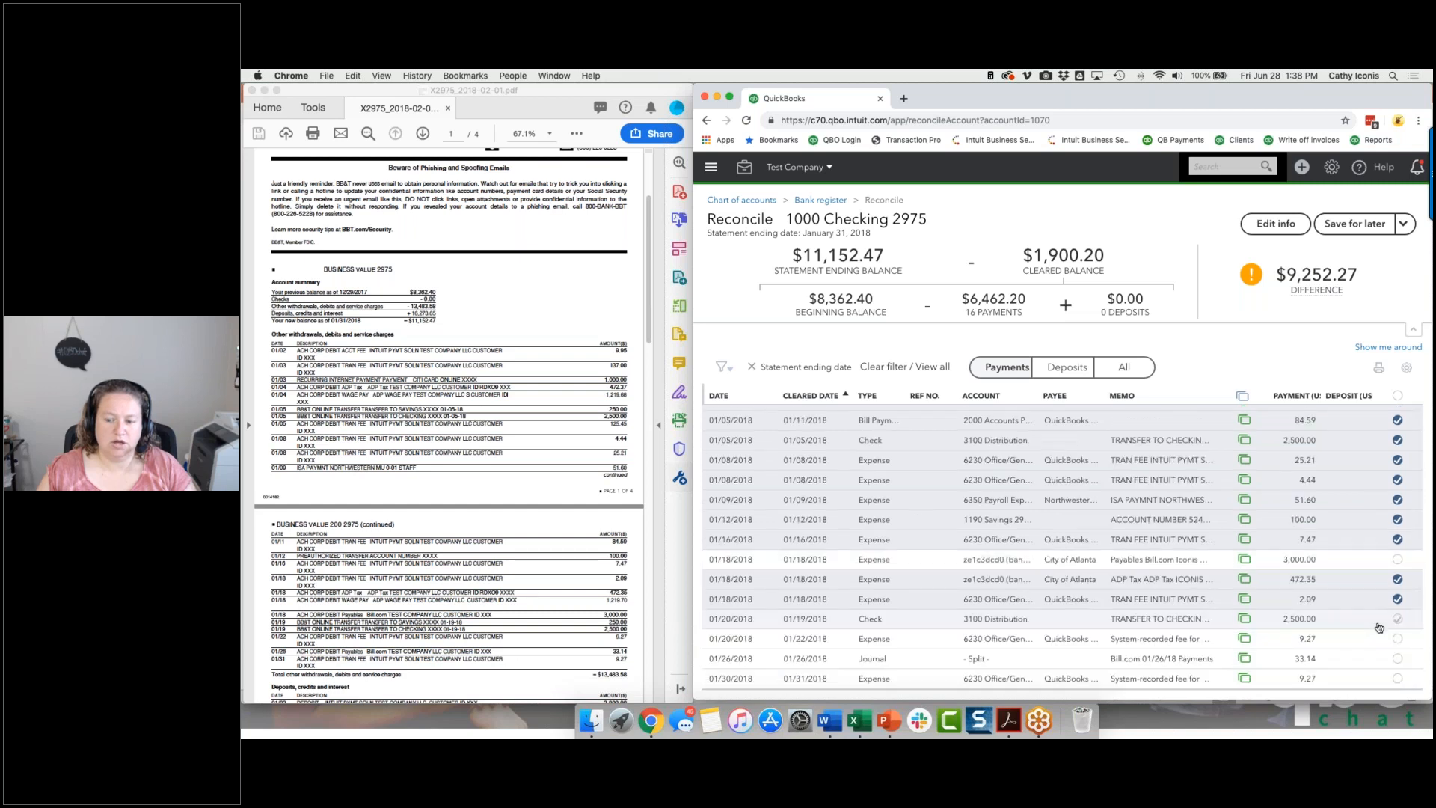
left_click(1397, 558)
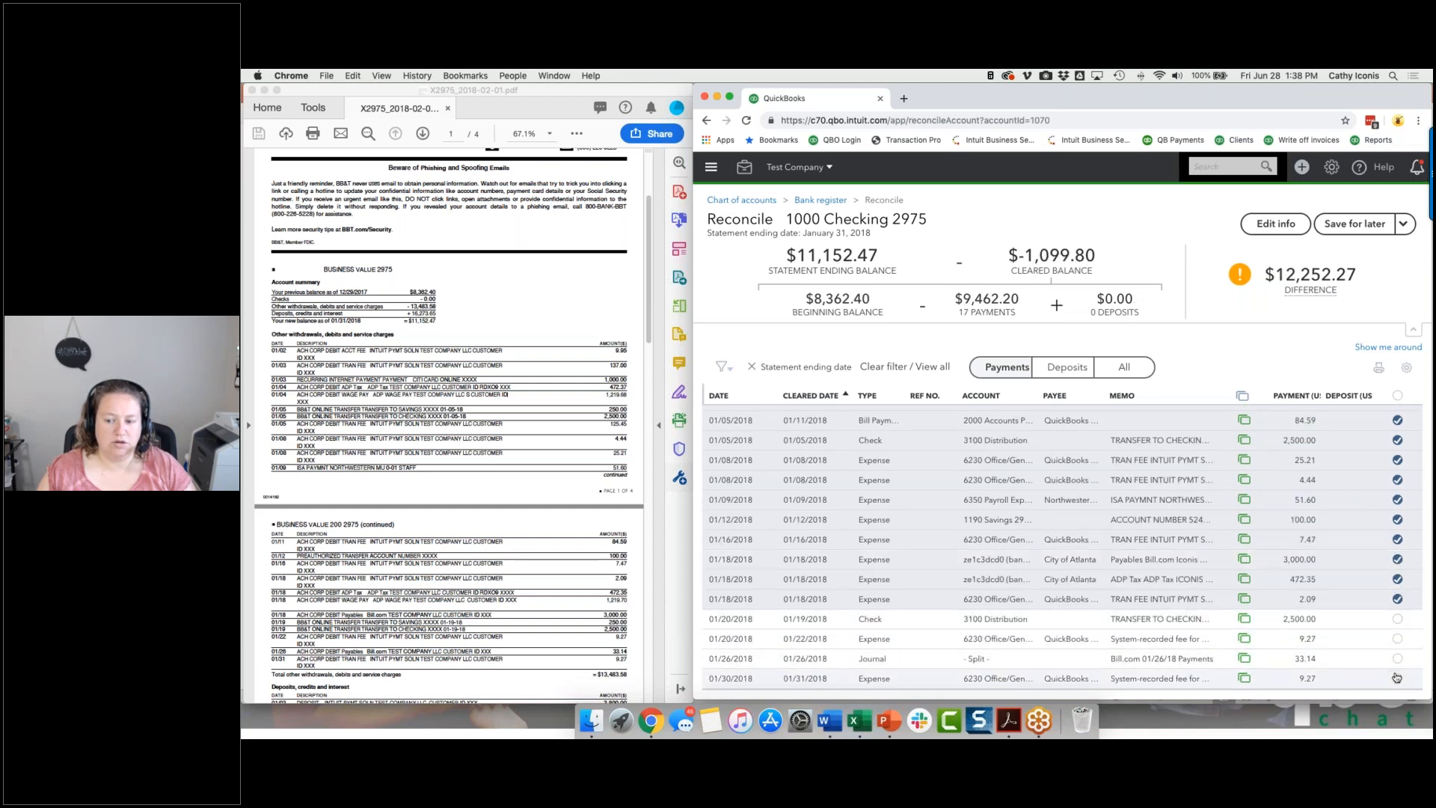
left_click(1398, 619)
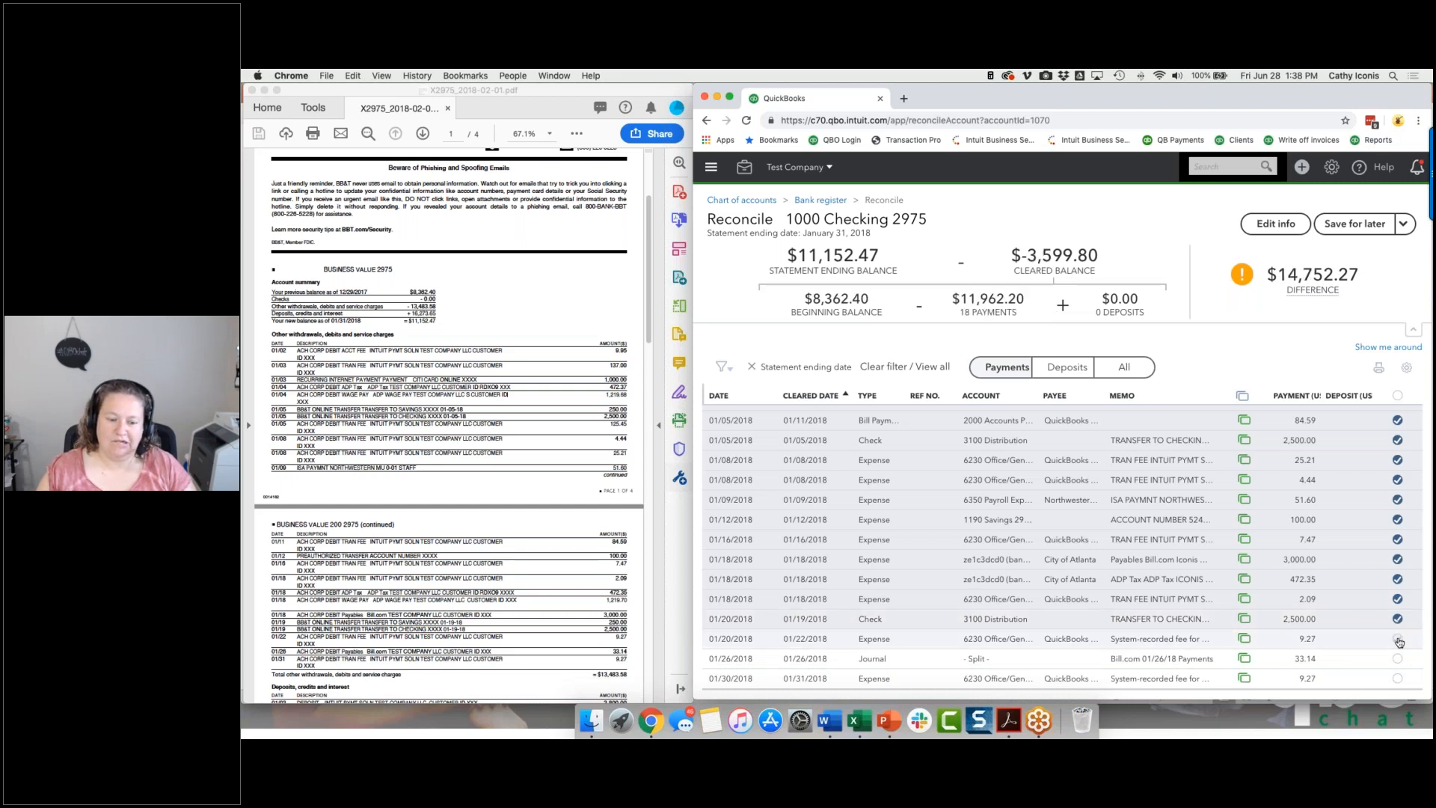
left_click(1398, 639)
left_click(1398, 659)
left_click(1396, 681)
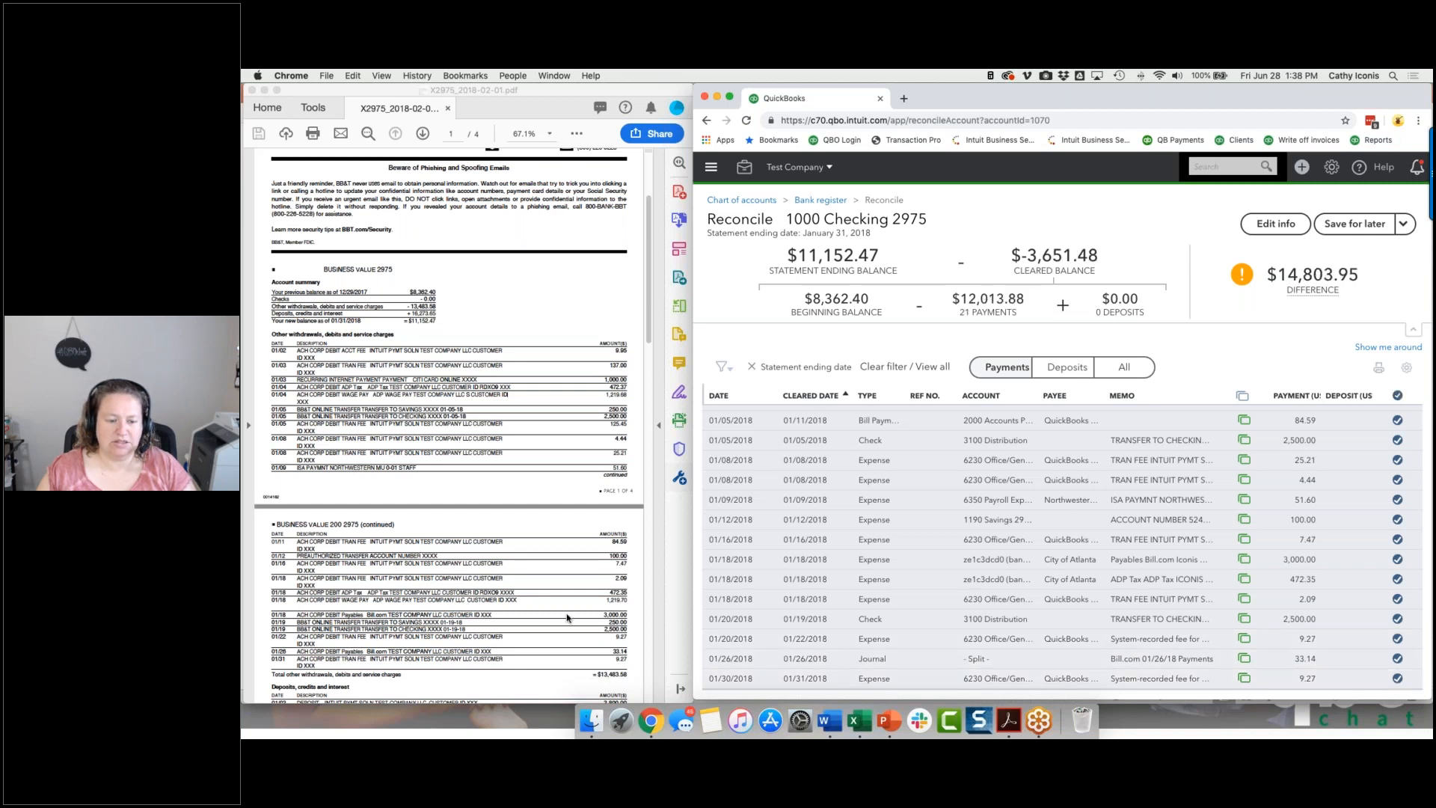
Copy the 01/18 ADP wage pay amount 1,219.70 from the bank statement and search QuickBooks transactions for it.
double_click(616, 600)
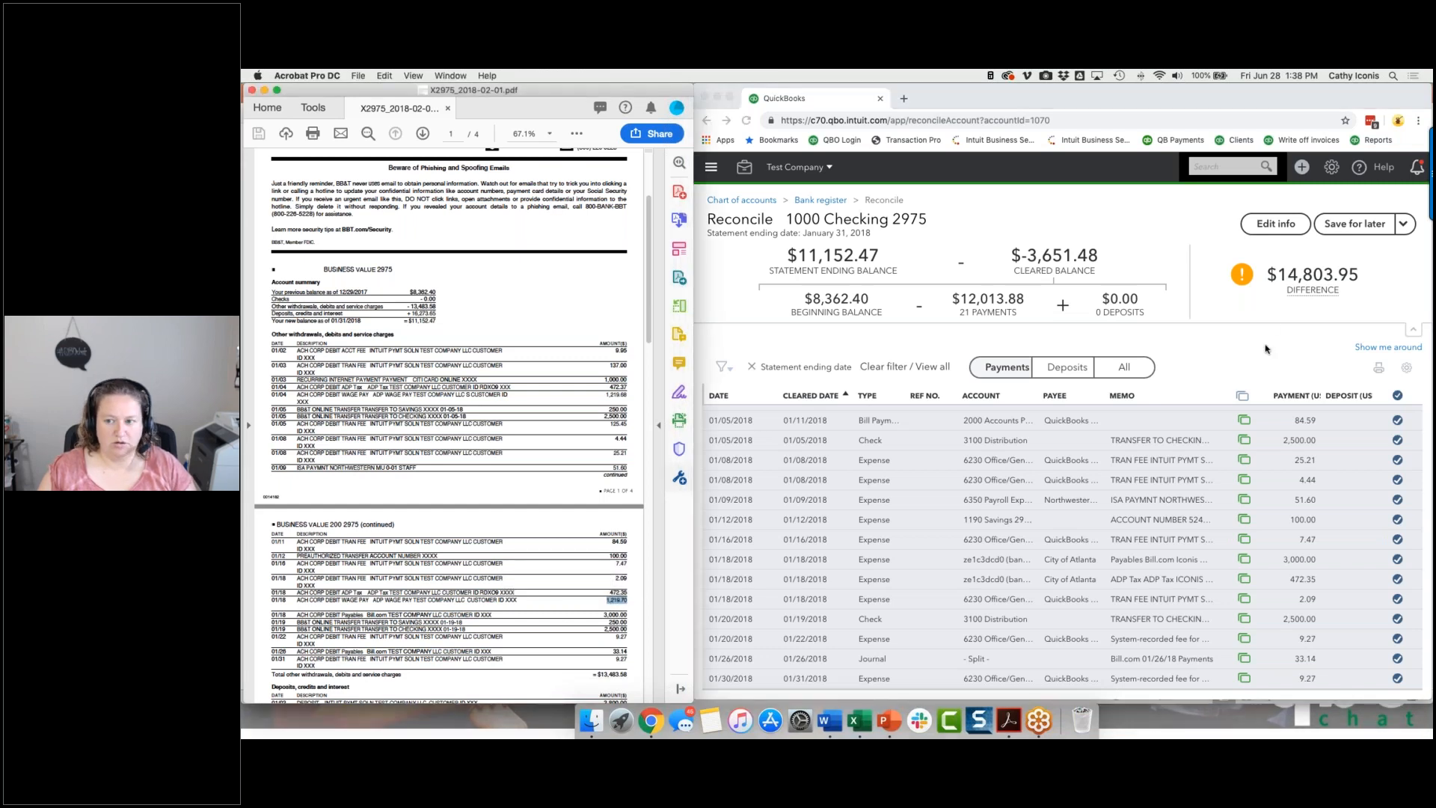
key("super+c")
left_click(1240, 167)
key("super+v")
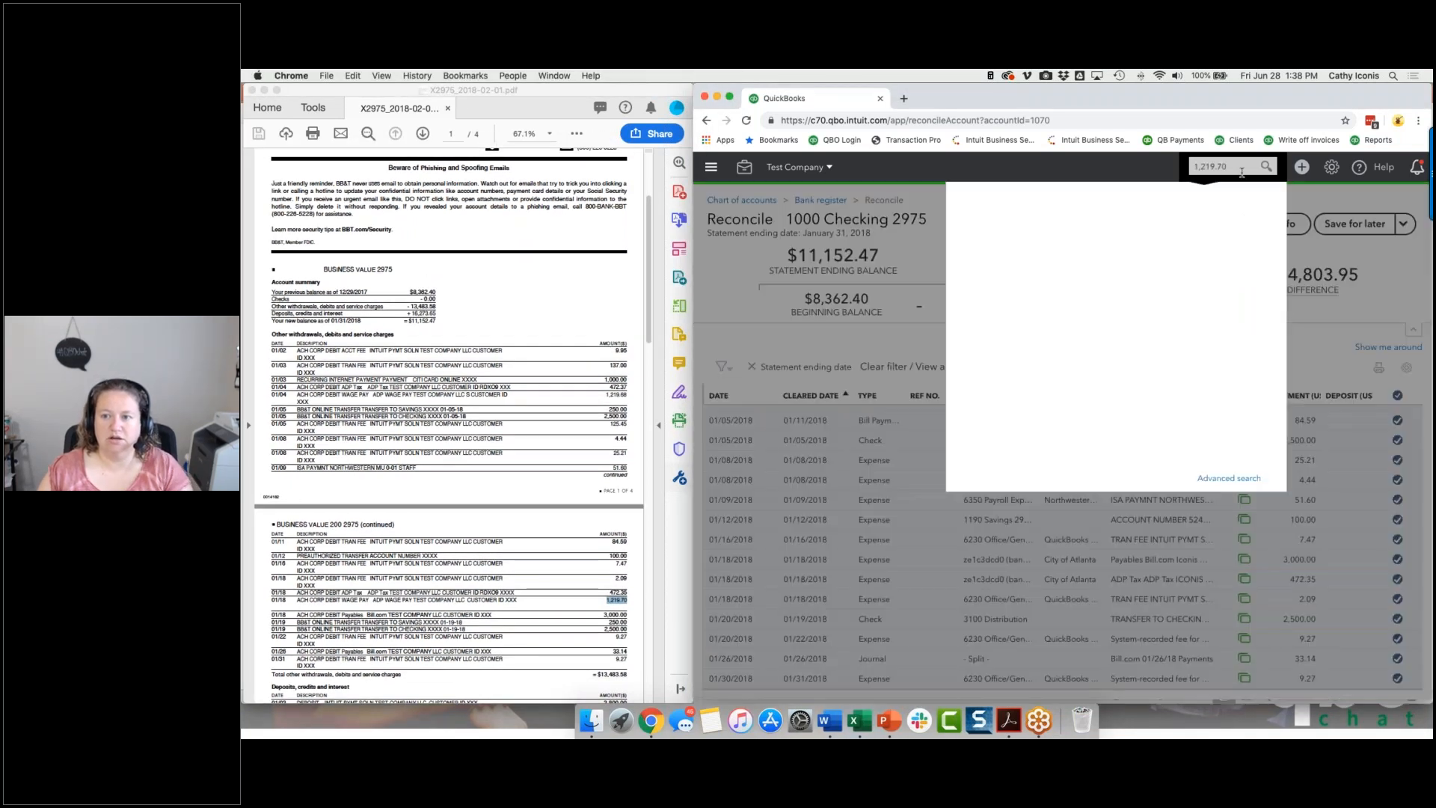
key("Return")
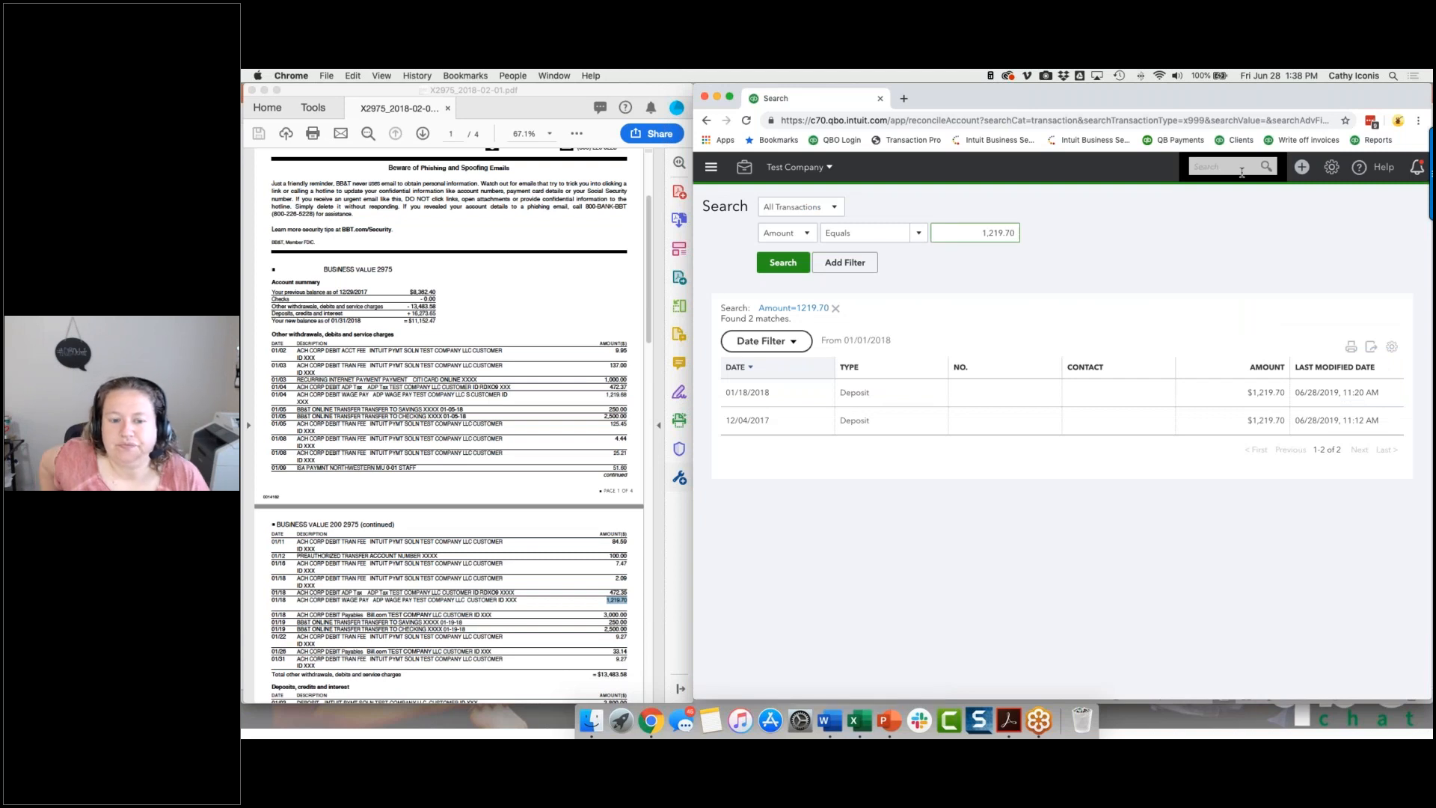
Open the 01/18/2018 deposit from the search results, check its online banking match and added funds, and close it unchanged.
left_click(897, 402)
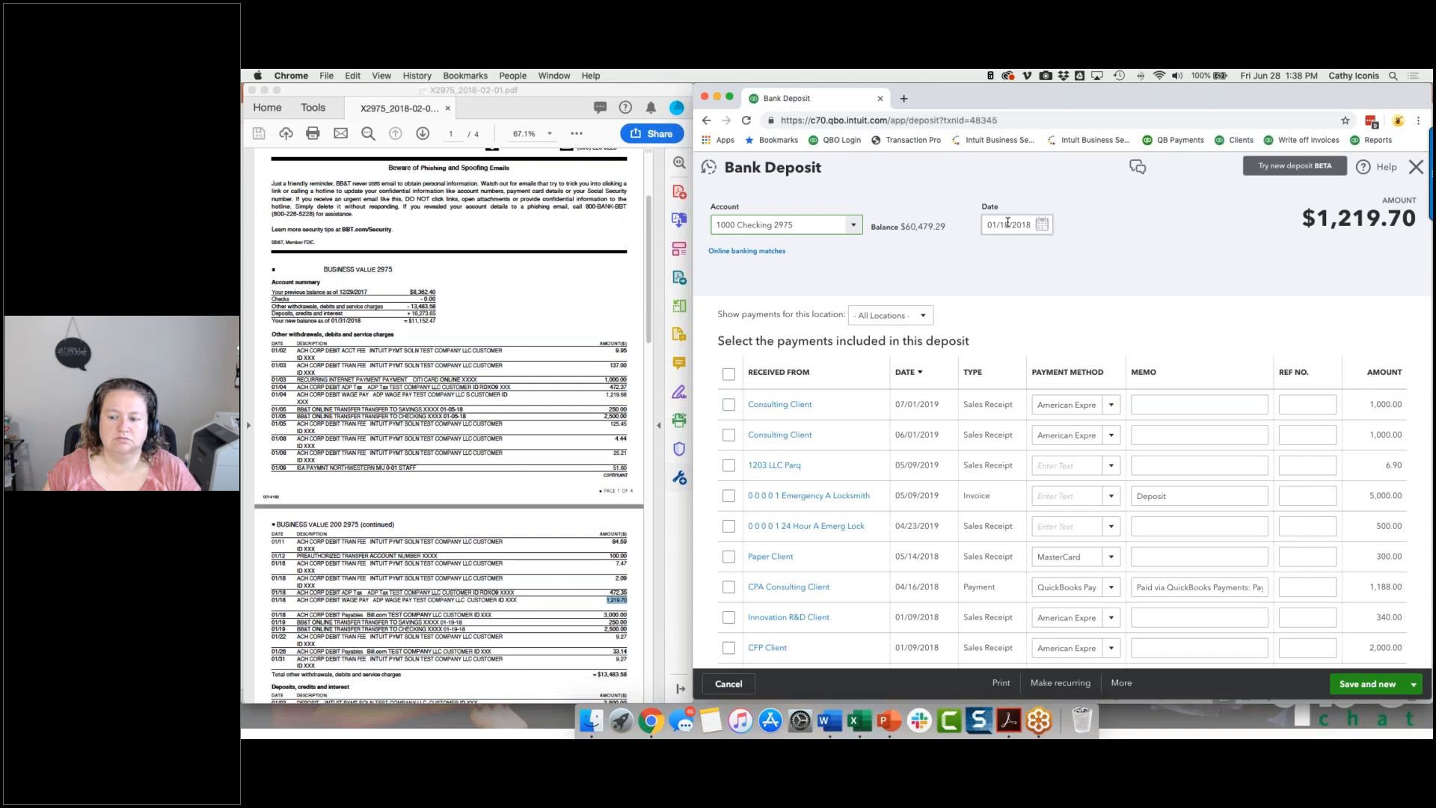
left_click(766, 252)
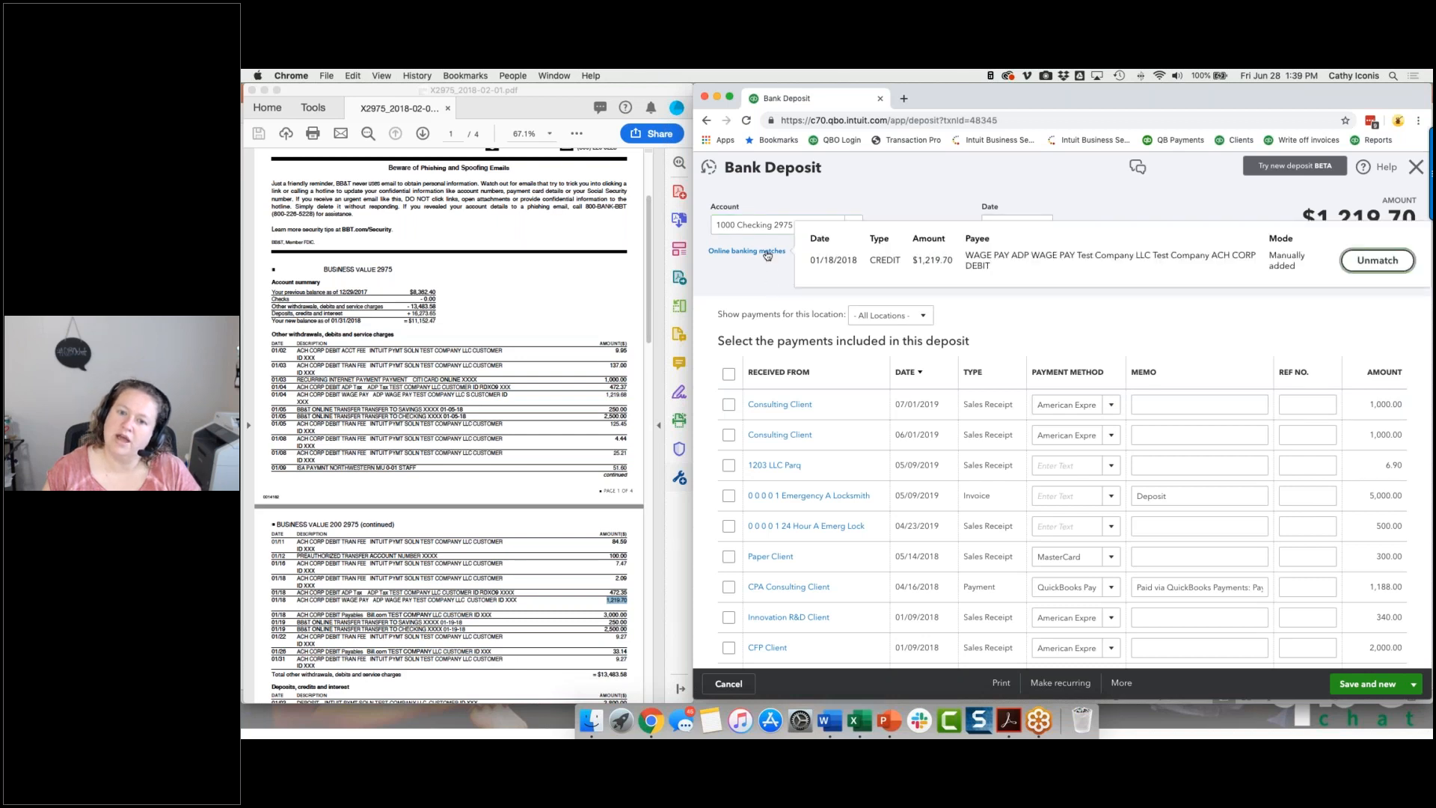
left_click(1160, 208)
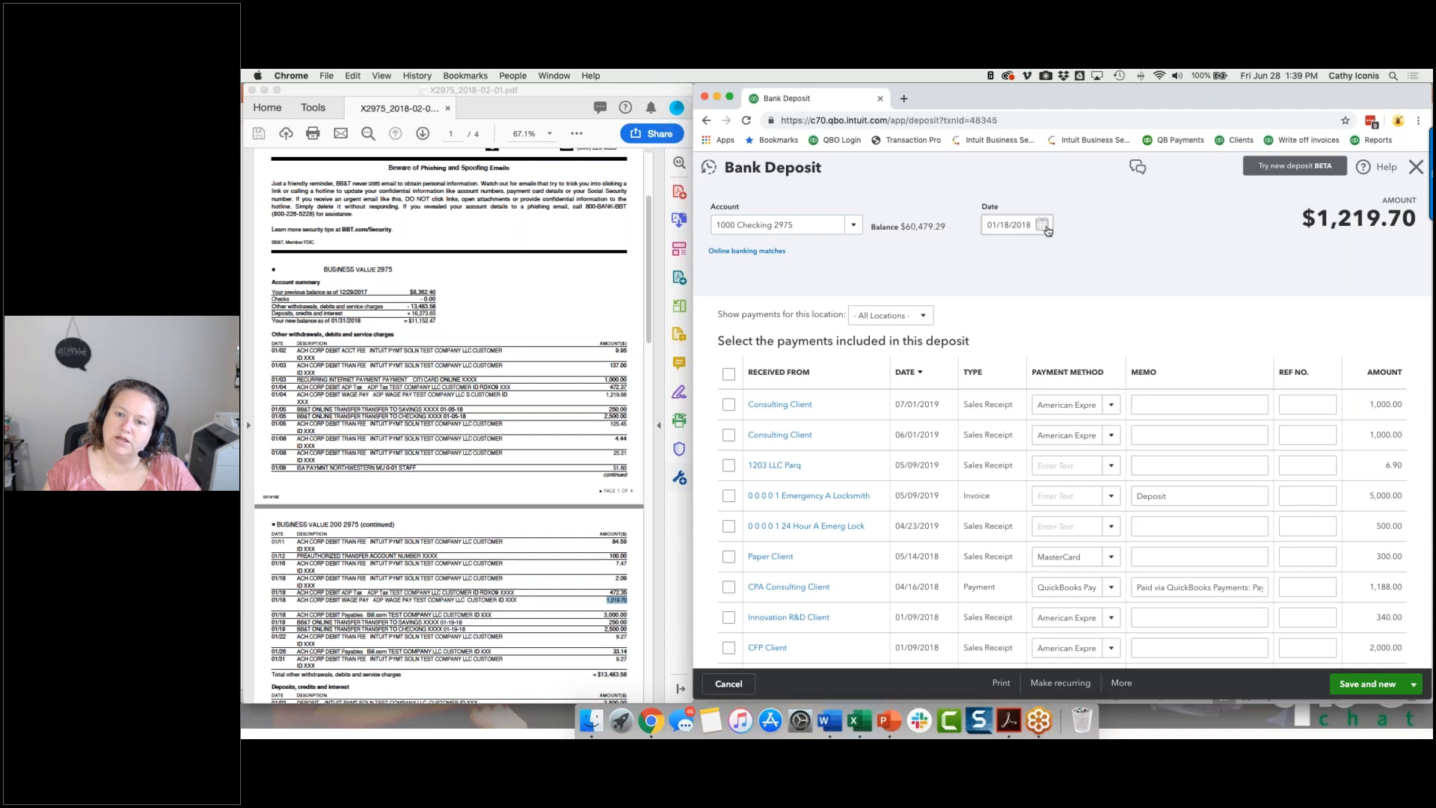
scroll(994, 280, "down", 10)
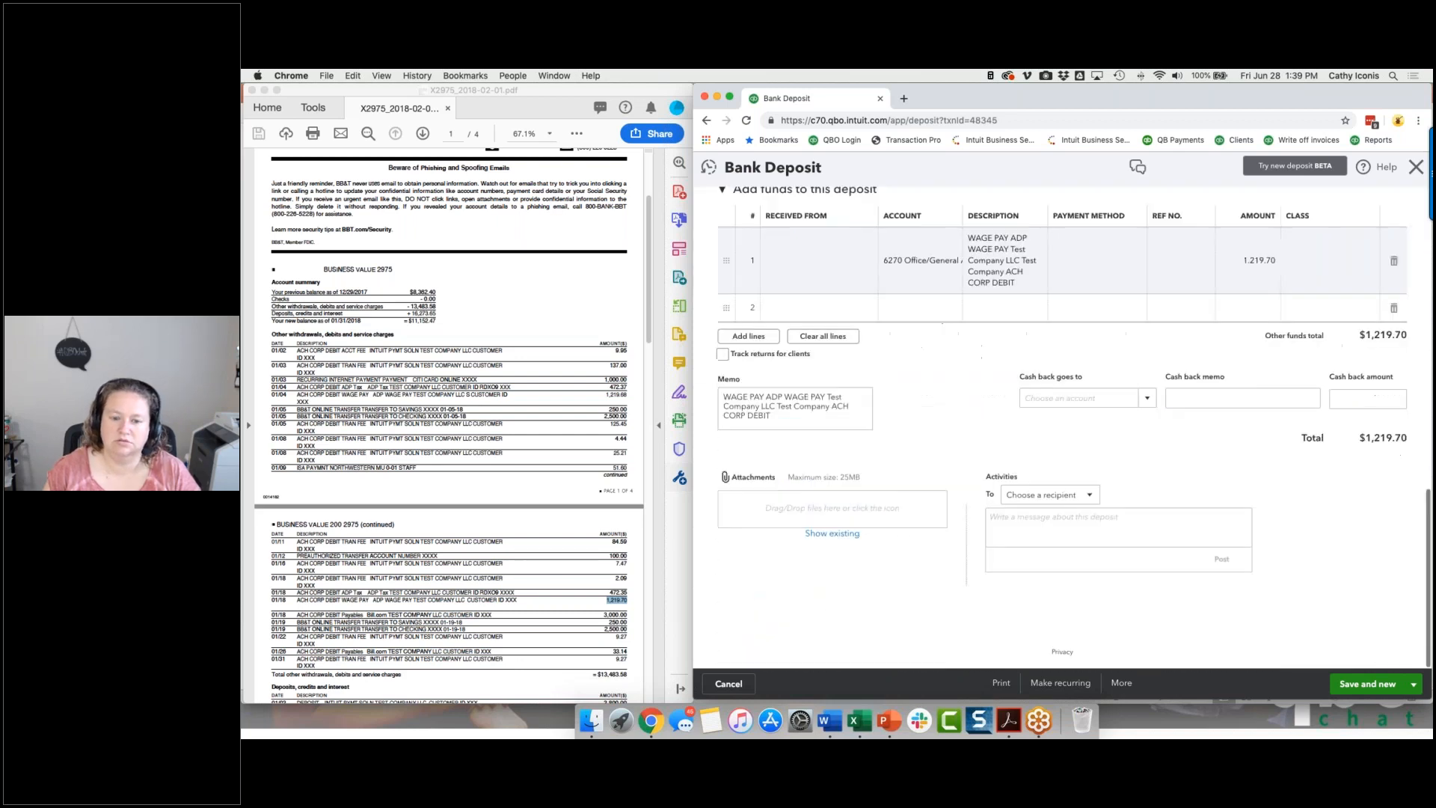
scroll(782, 252, "up", 10)
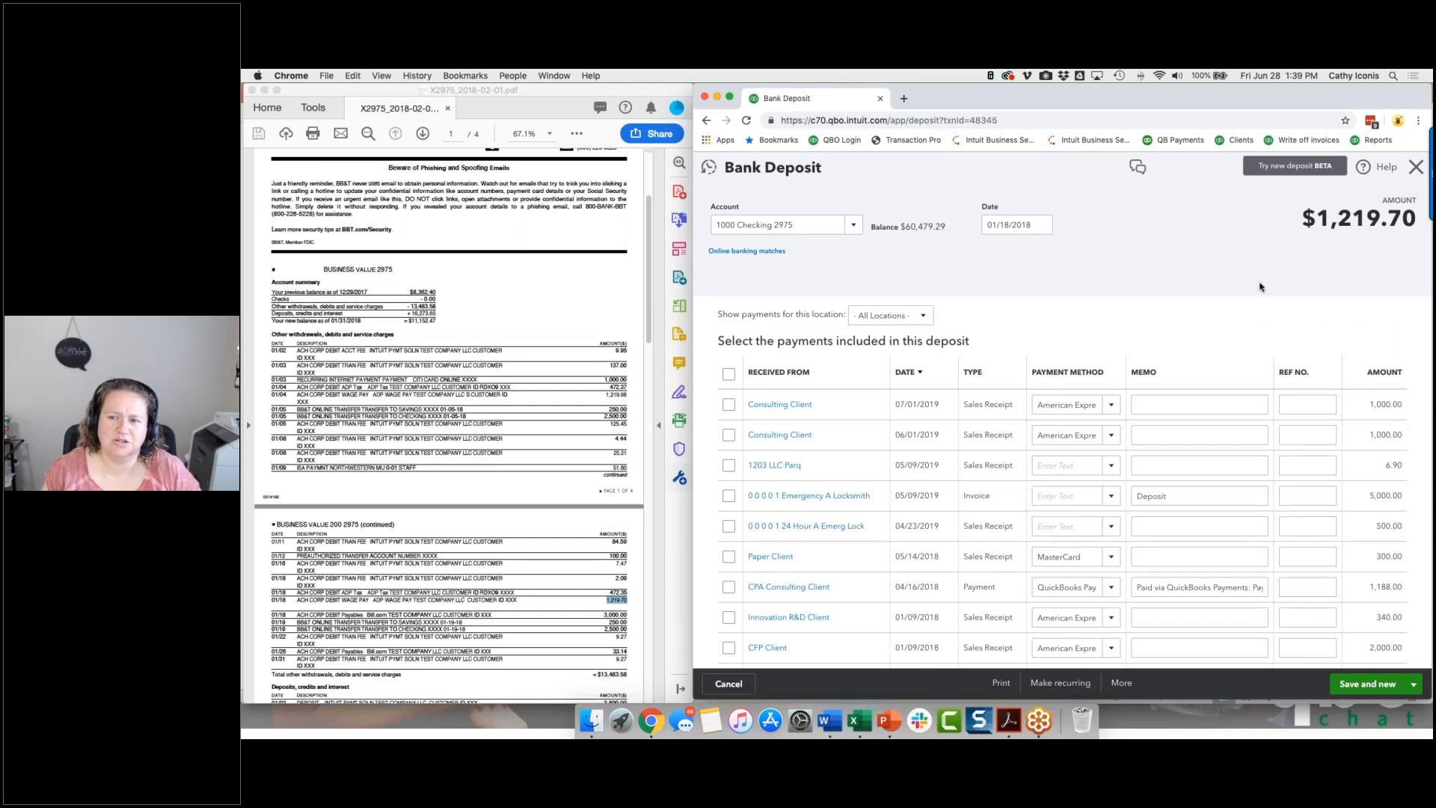
left_click(1416, 167)
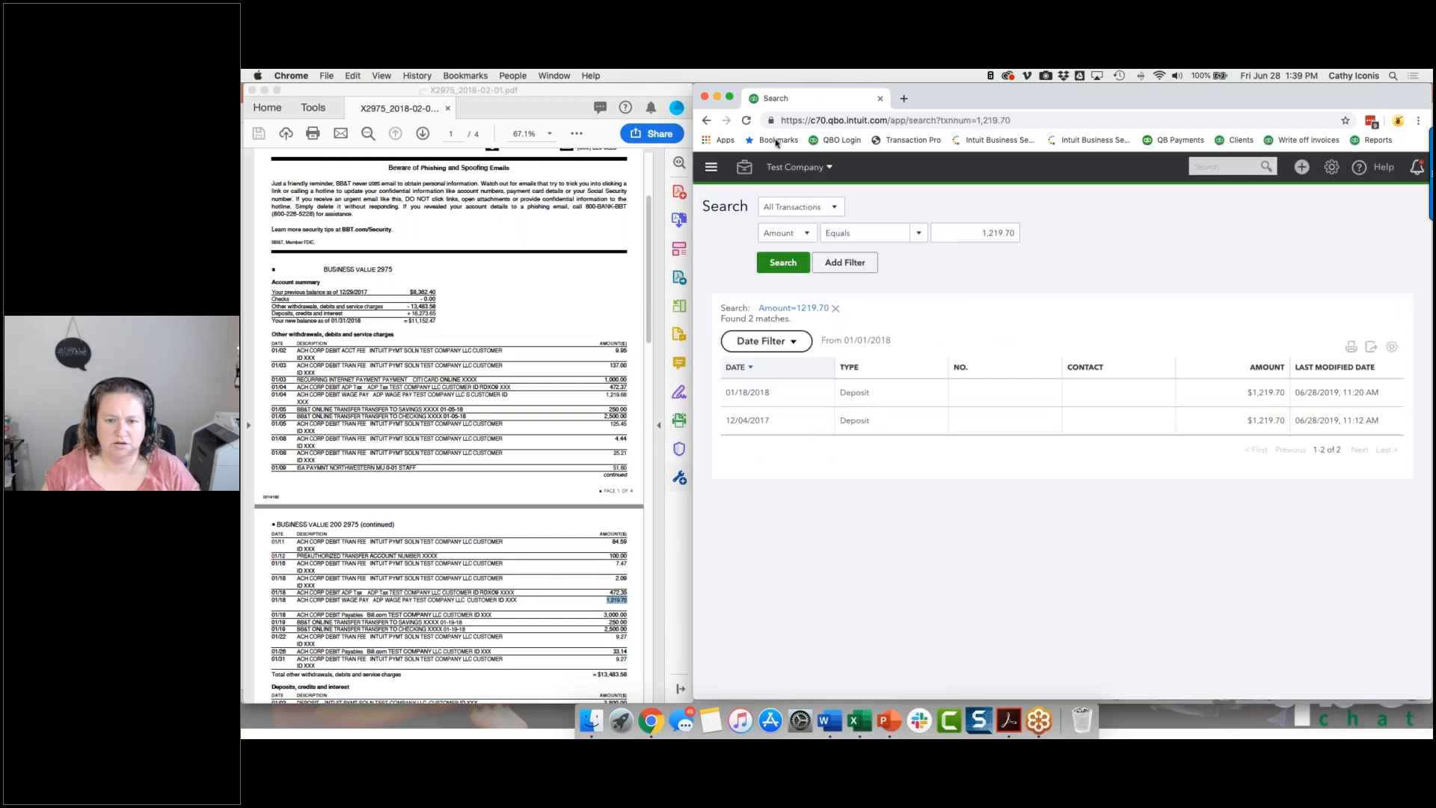
Return to the reconciliation and resume reconciling account 1000 Checking 2975.
left_click(745, 168)
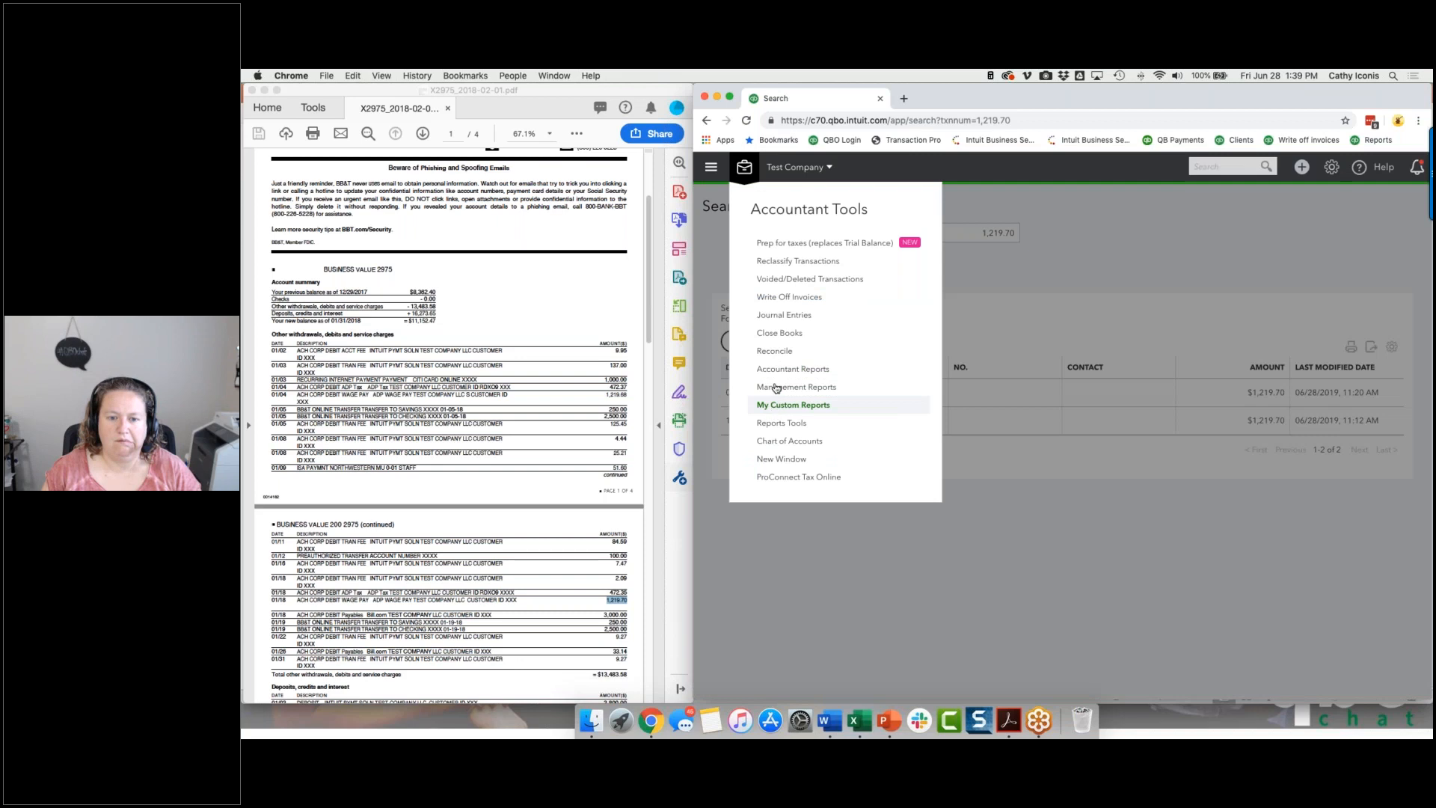
left_click(775, 351)
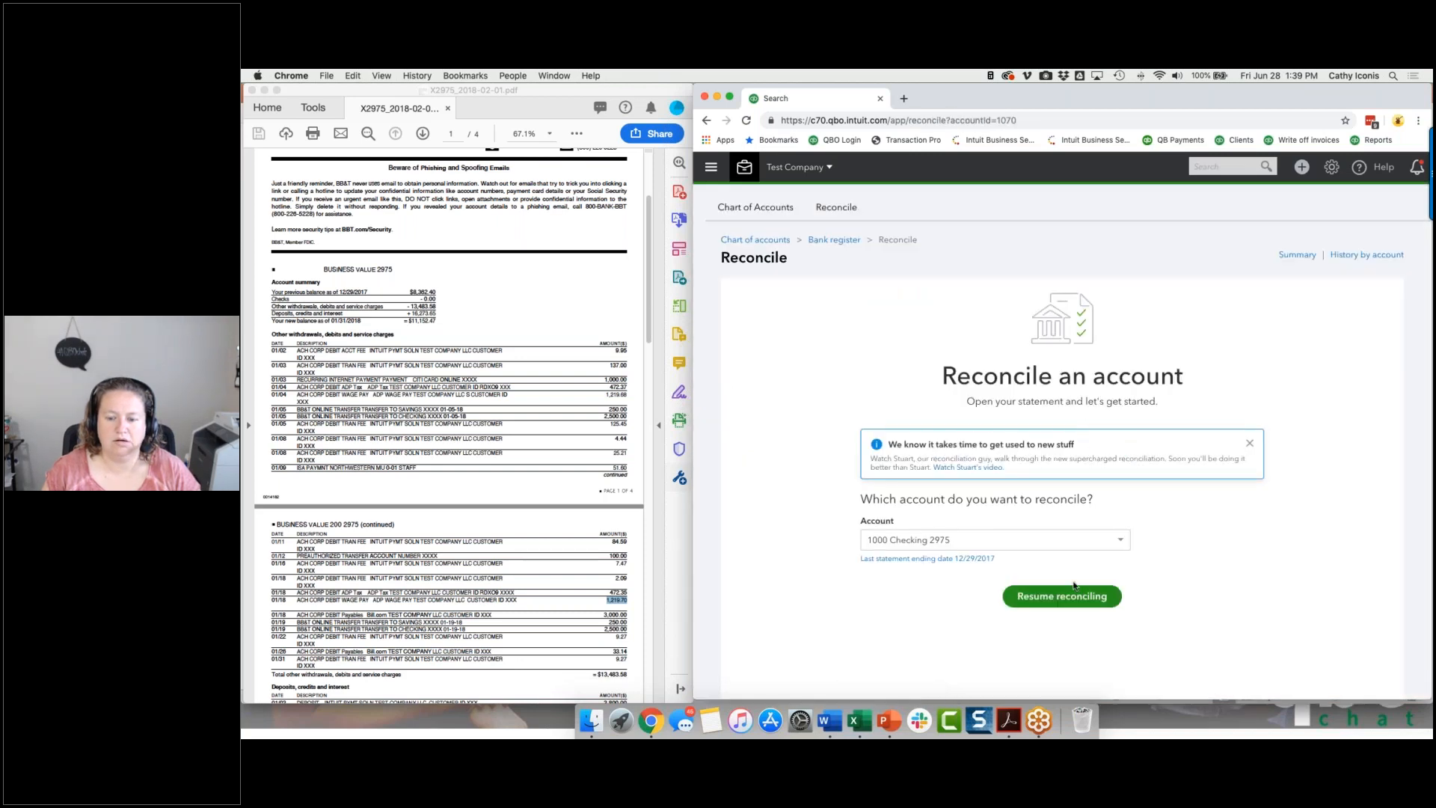
left_click(1061, 599)
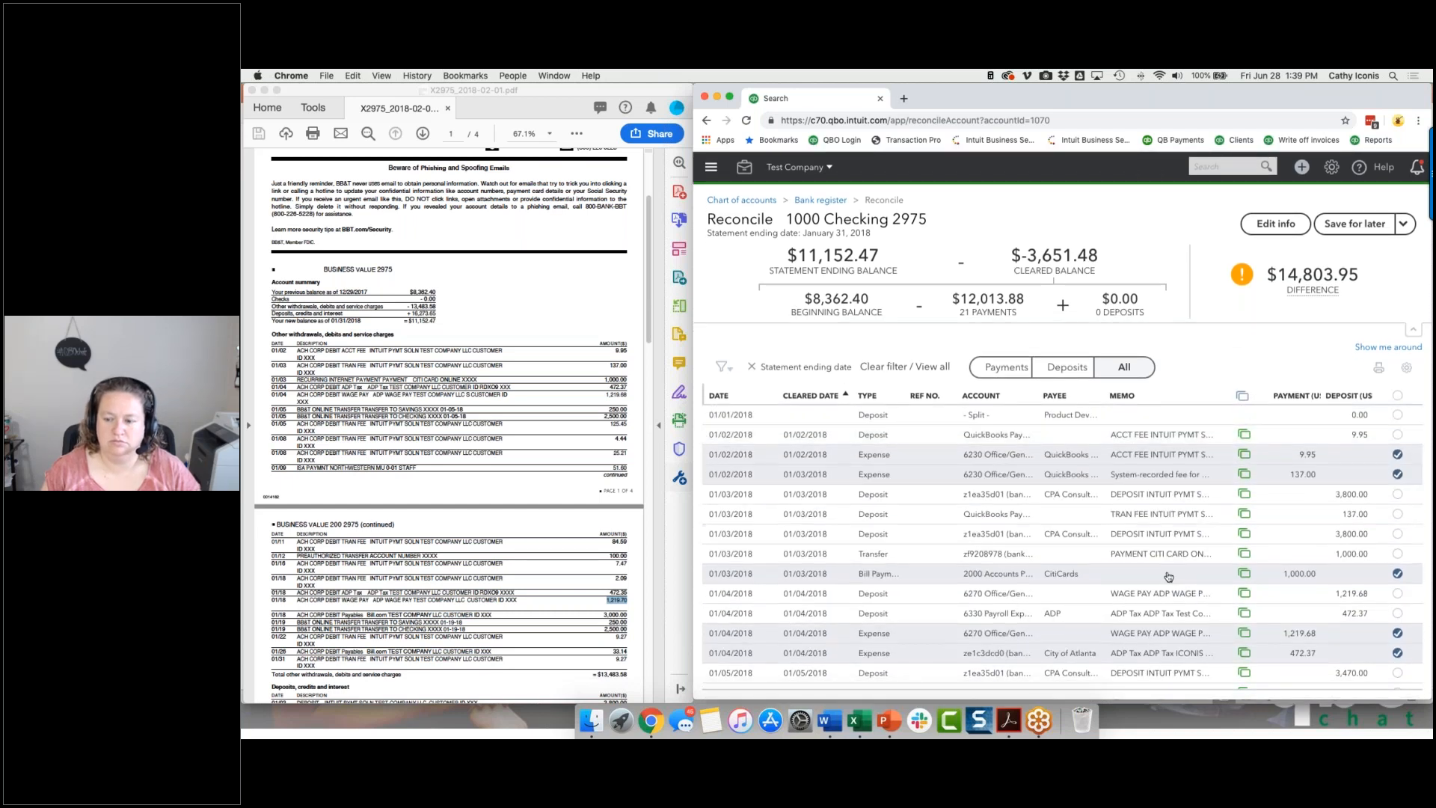
Find the 01/18/2018 deposit of 1,219.70 in the reconciliation list, open its full form, and examine the added funds line.
scroll(1153, 536, "down", 2)
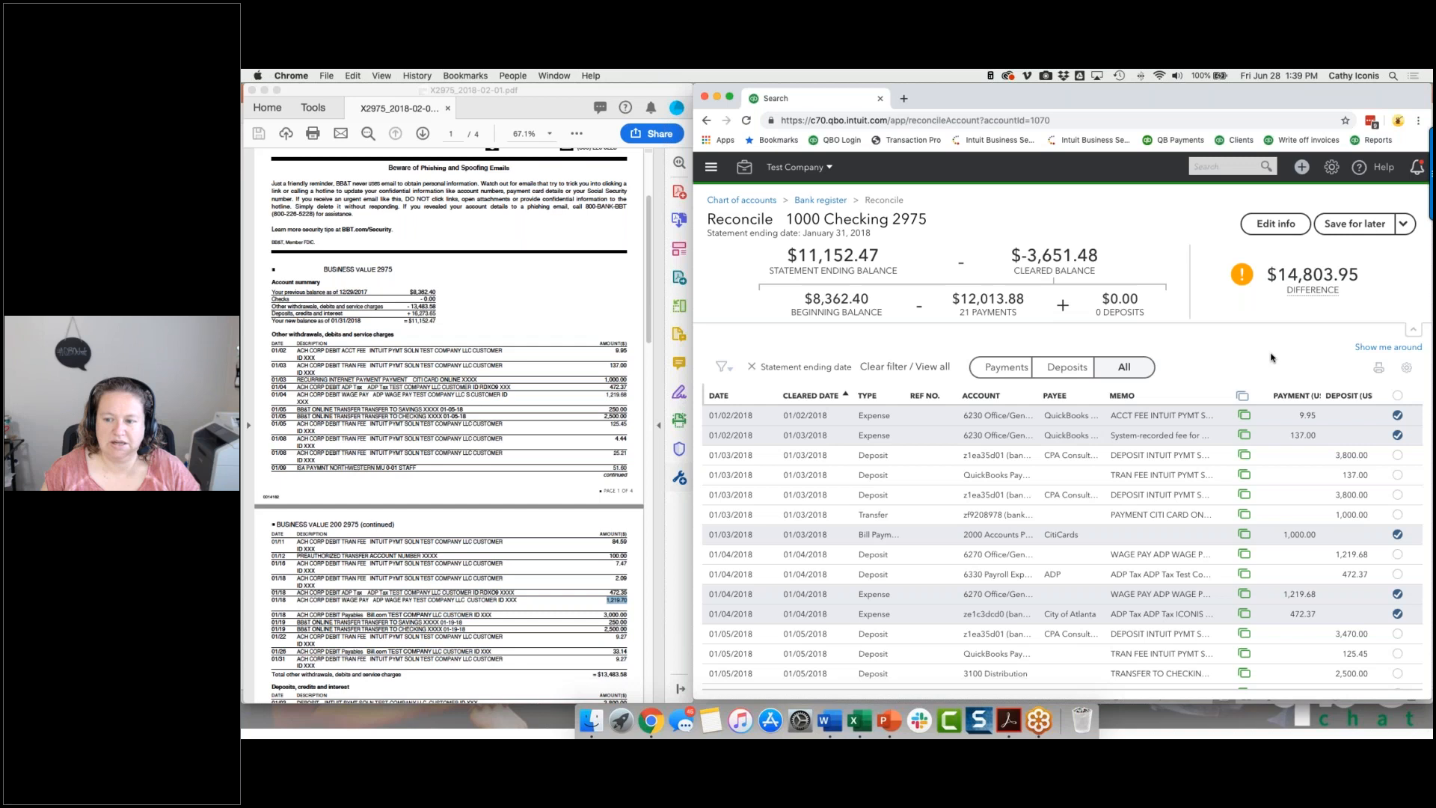
scroll(1136, 504, "up", 2)
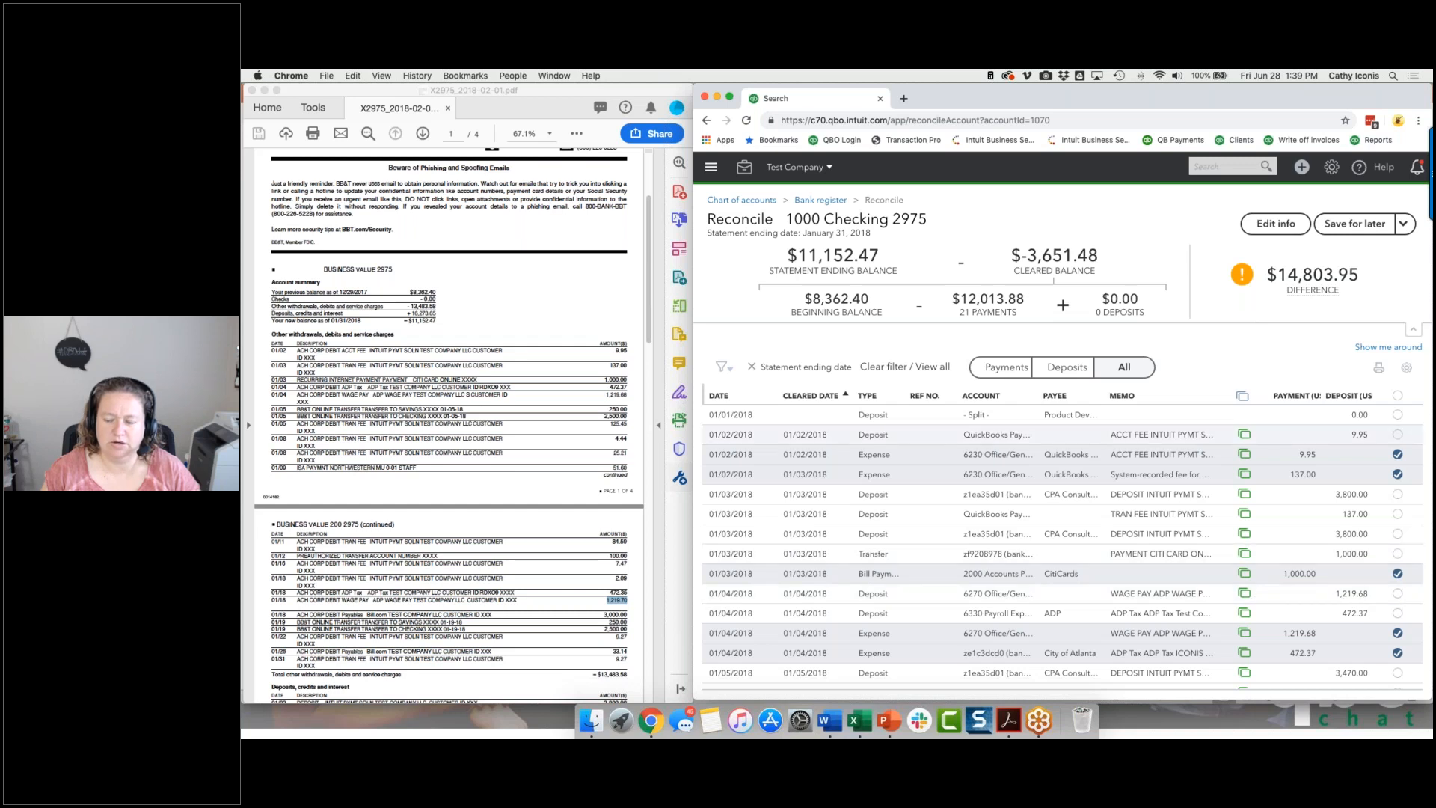
scroll(1305, 601, "down", 5)
scroll(1305, 600, "down", 2)
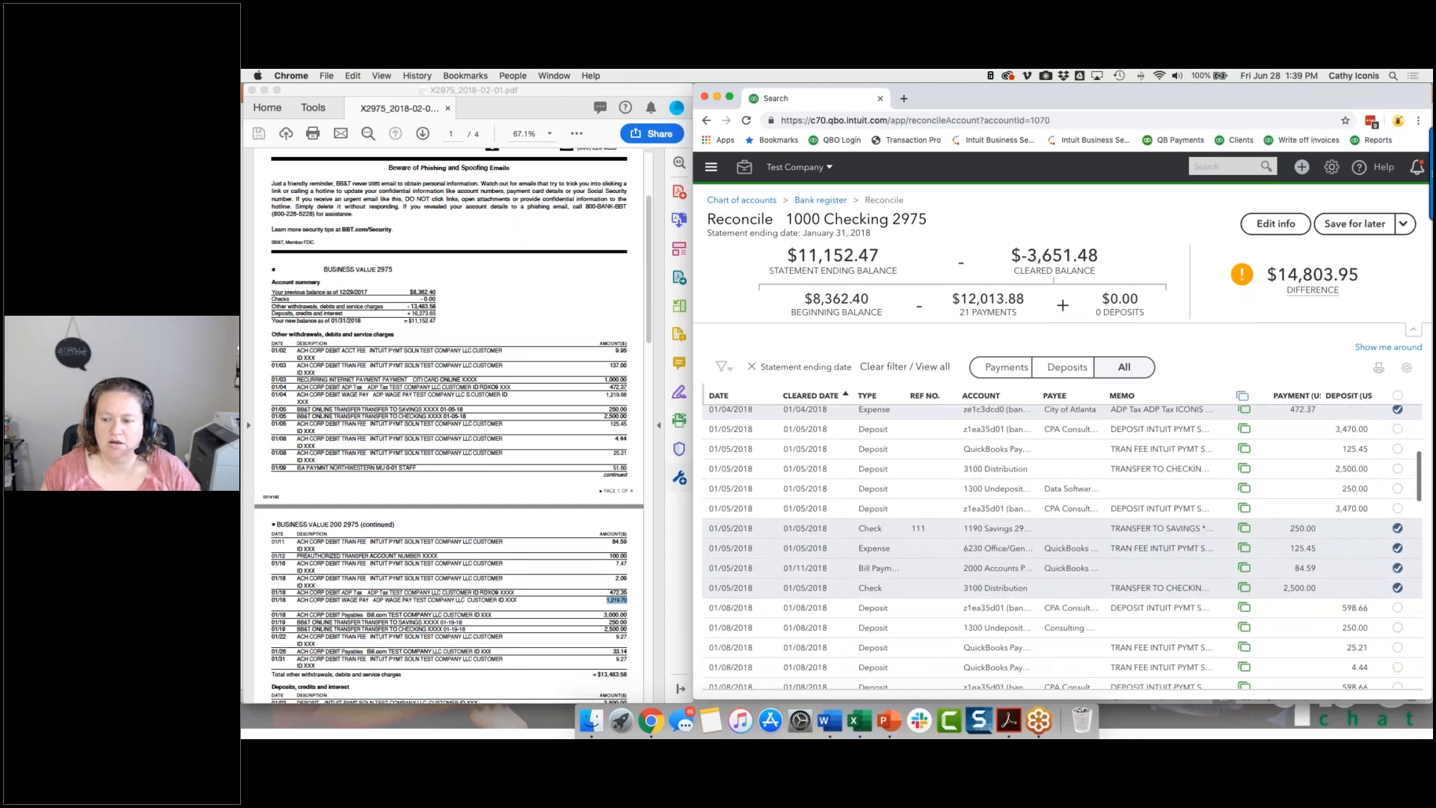
scroll(1061, 546, "down", 8)
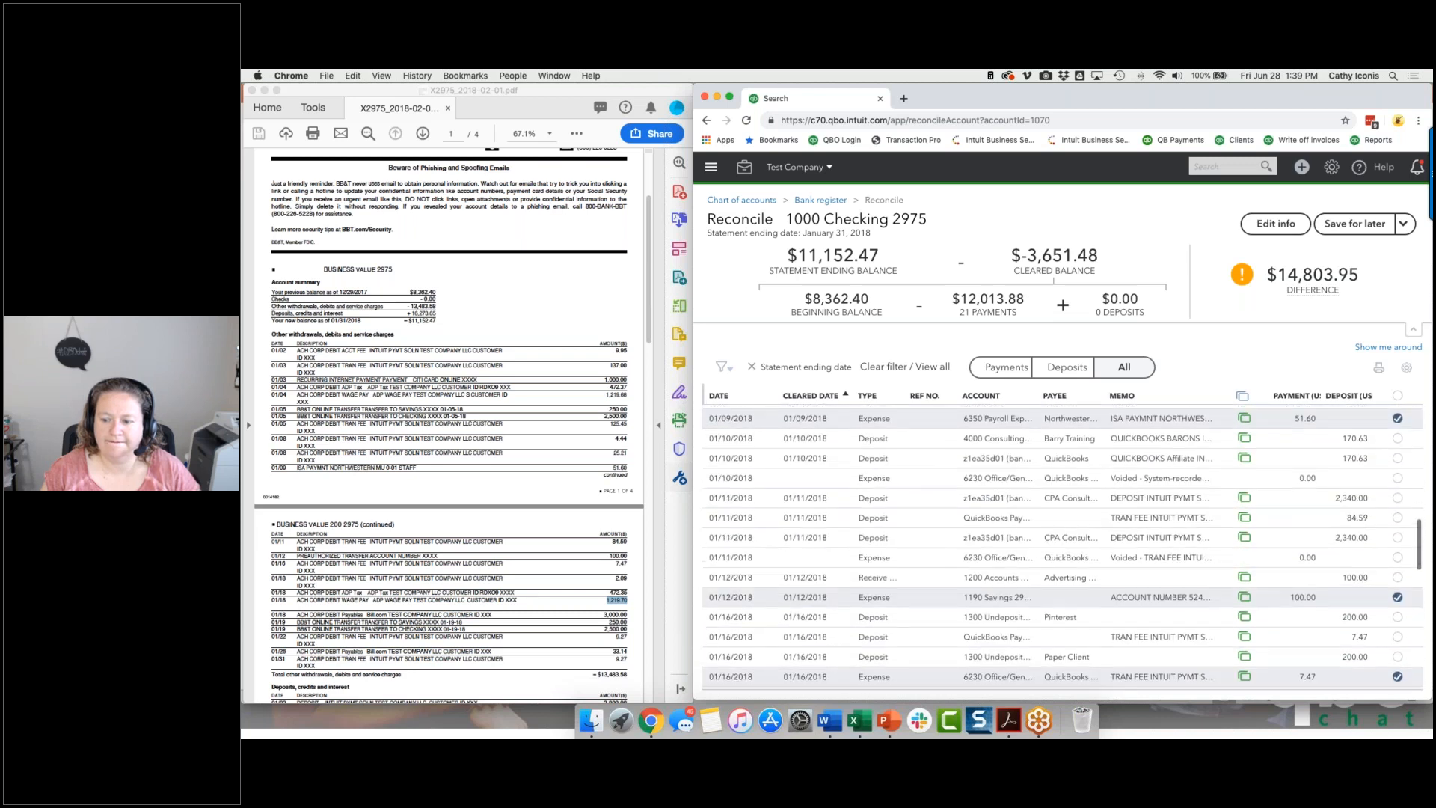
scroll(1062, 548, "down", 5)
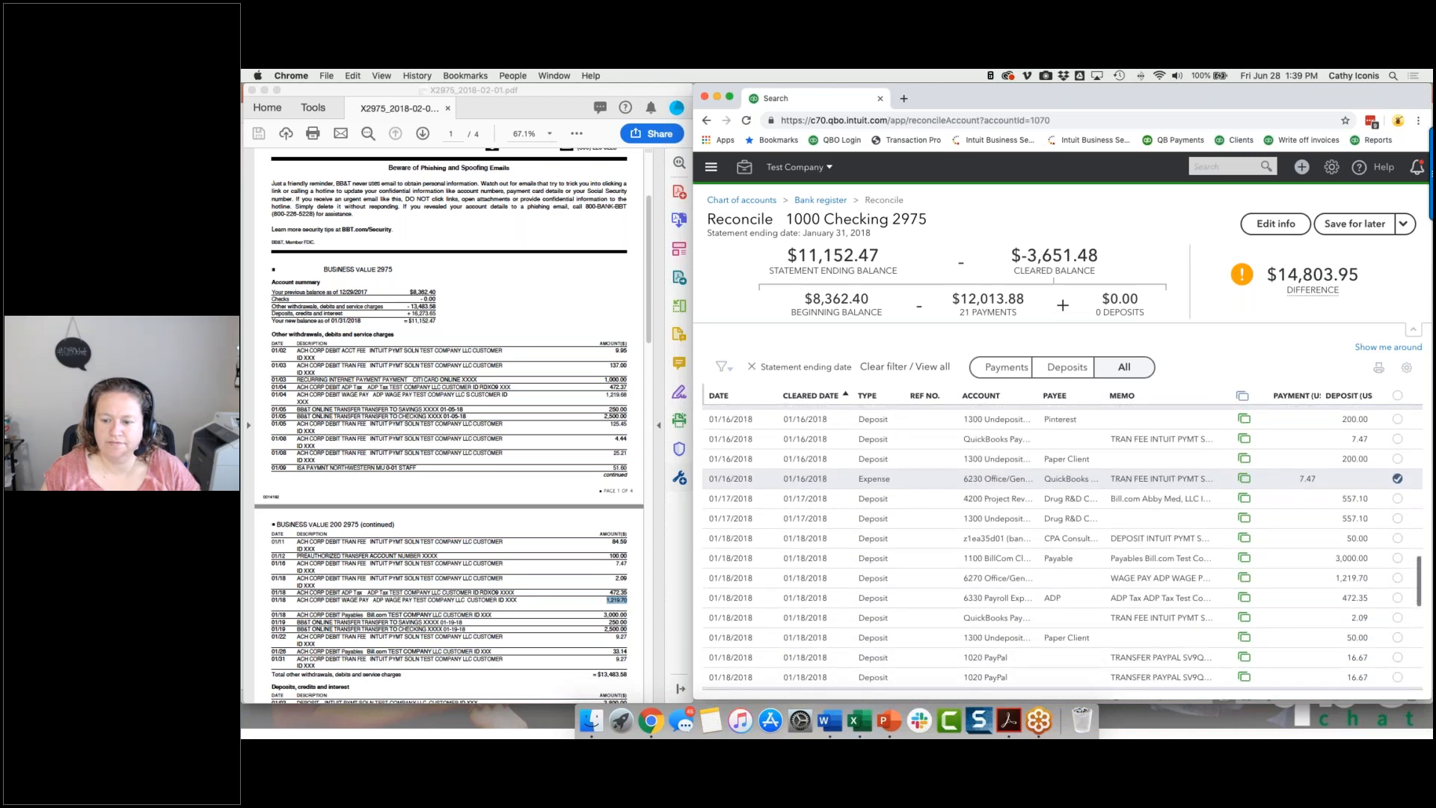
scroll(1357, 494, "down", 2)
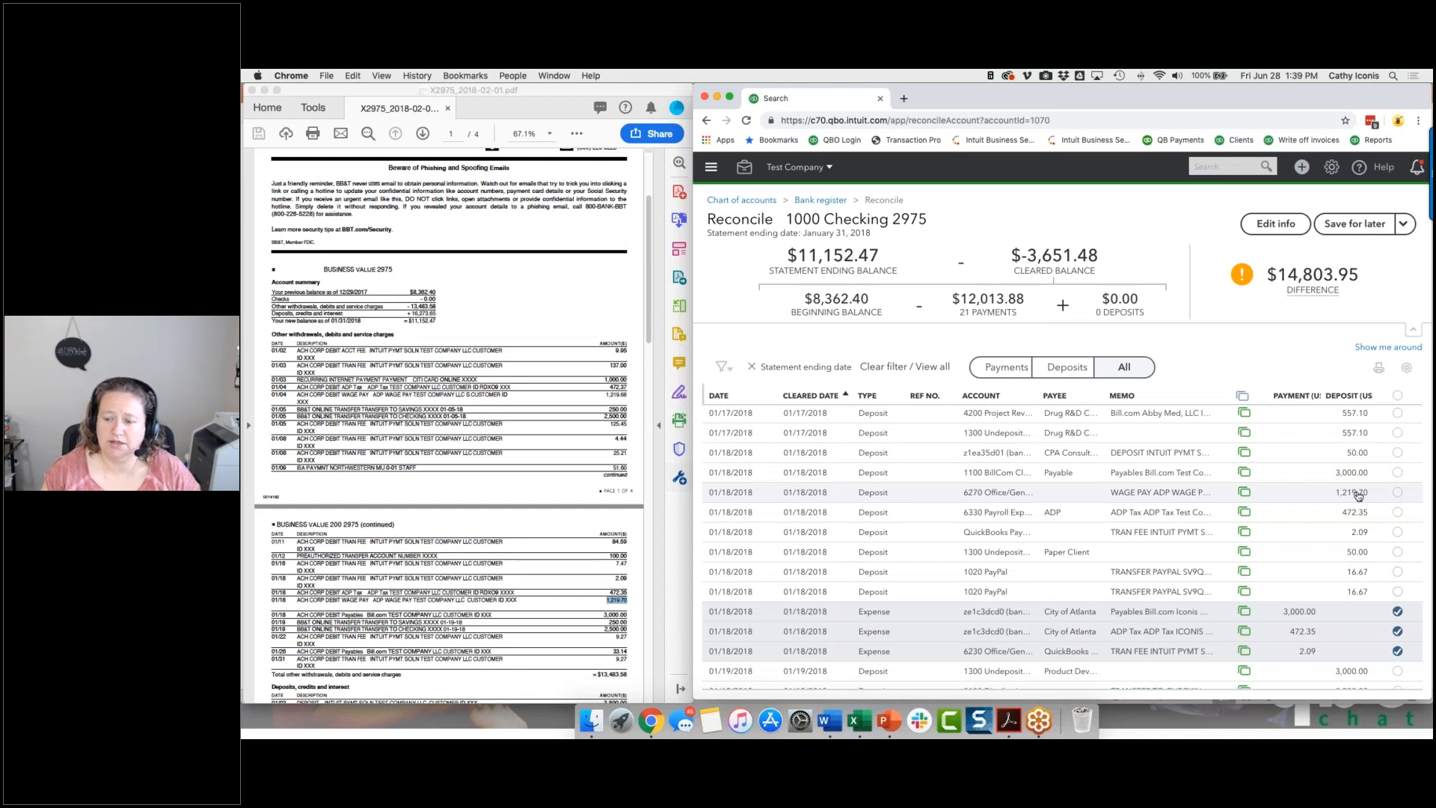
left_click(1358, 495)
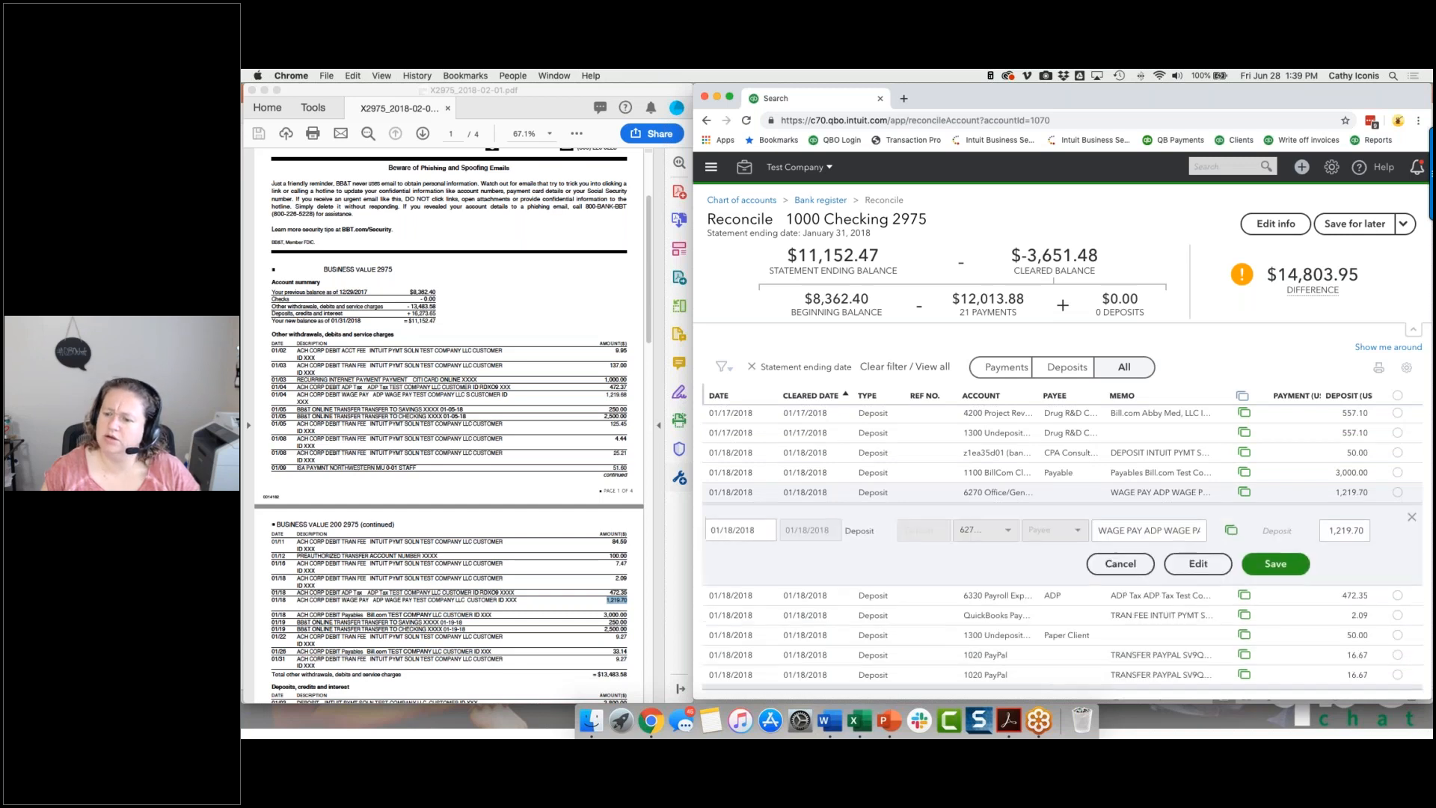
left_click(1183, 569)
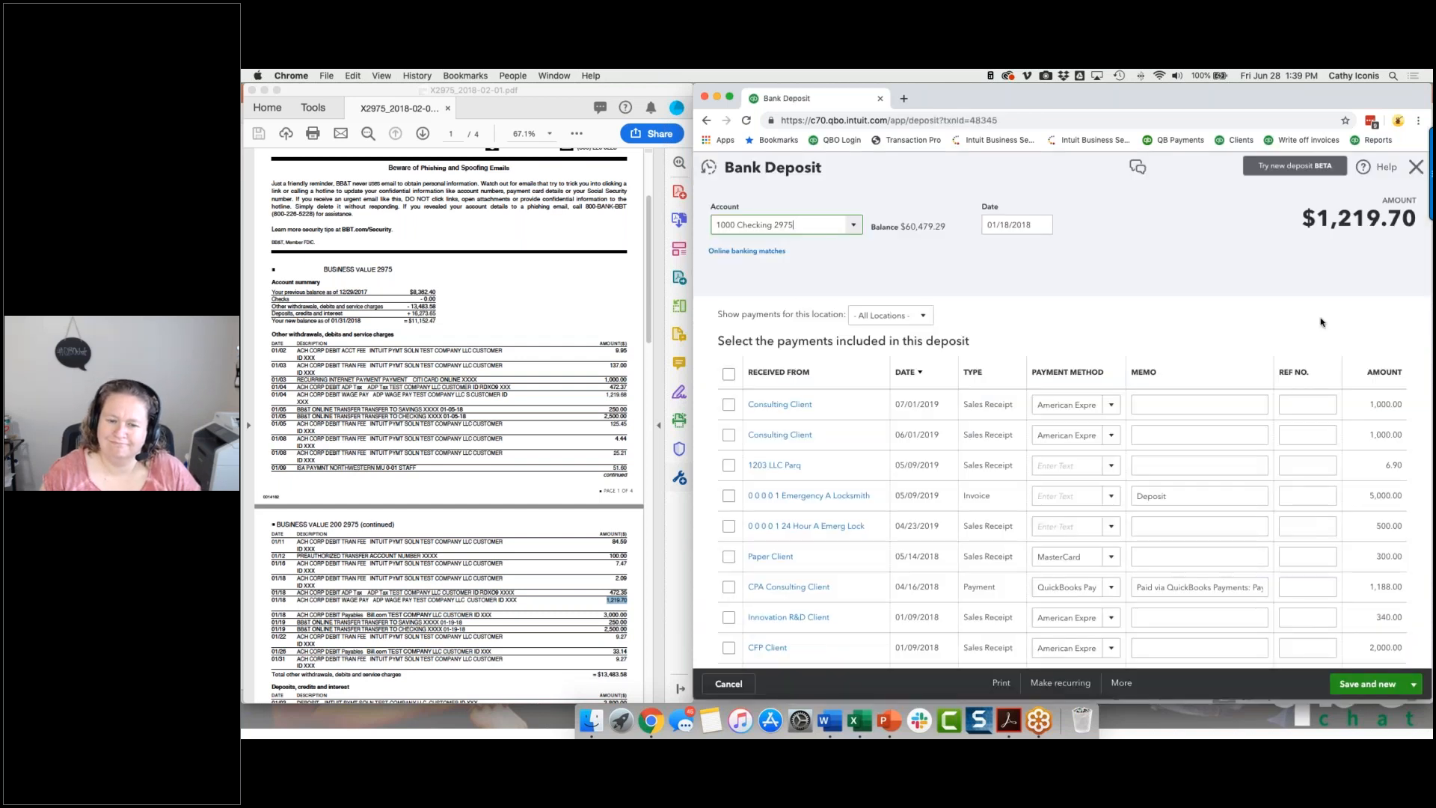
scroll(1007, 327, "down", 10)
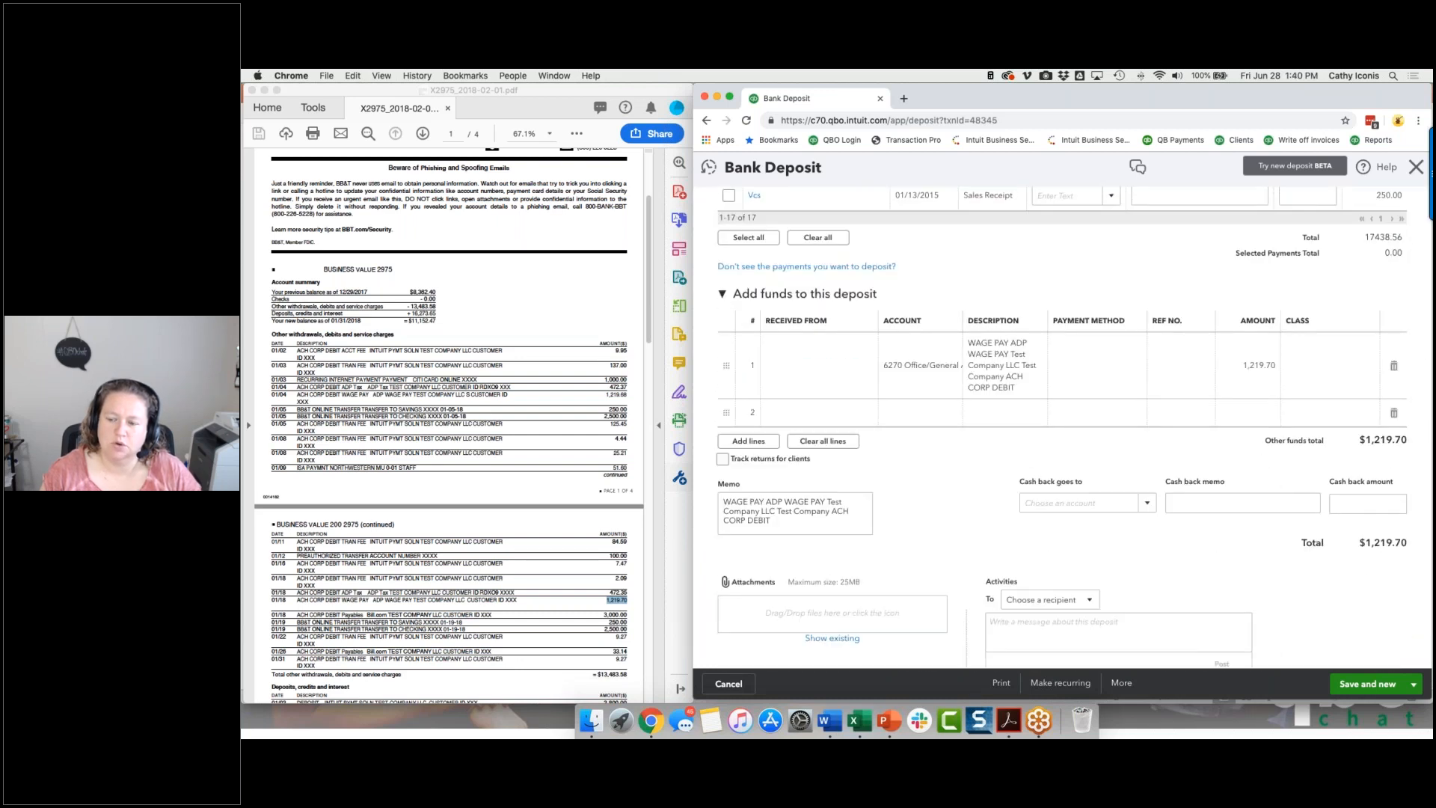
Close the deposit without changes and review the 01/18/2018 entries in the reconciliation list.
left_click(728, 684)
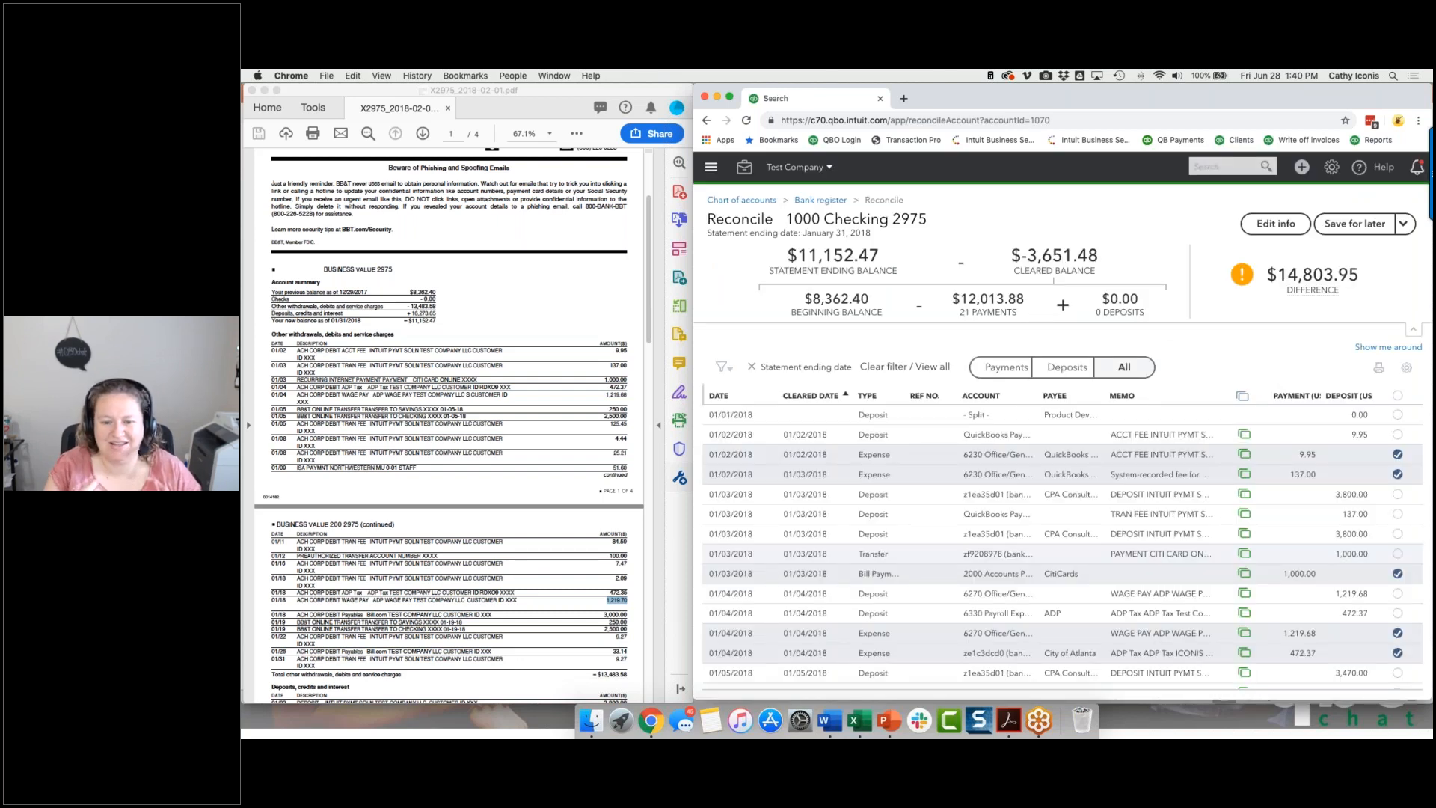
scroll(1069, 550, "down", 5)
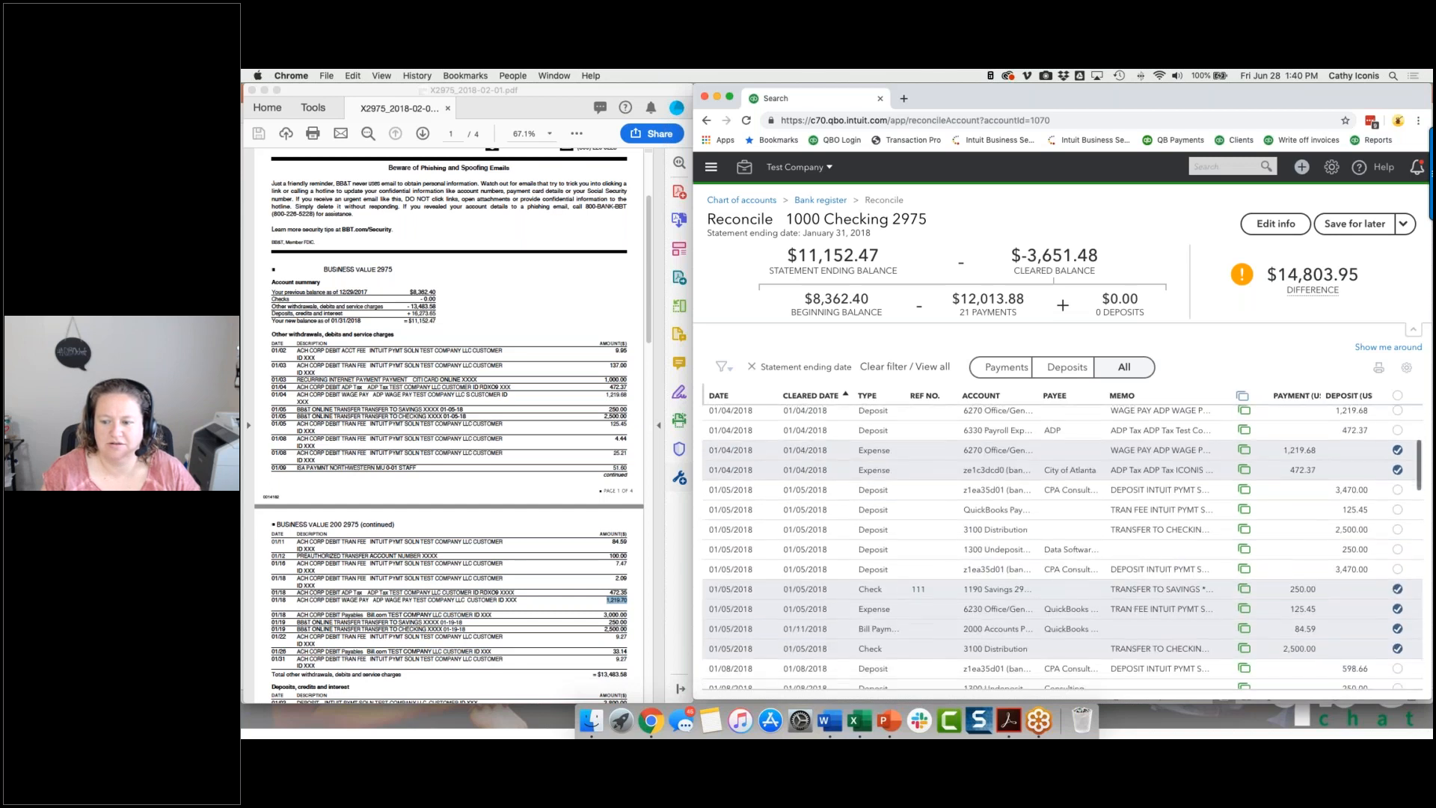
scroll(1152, 476, "down", 10)
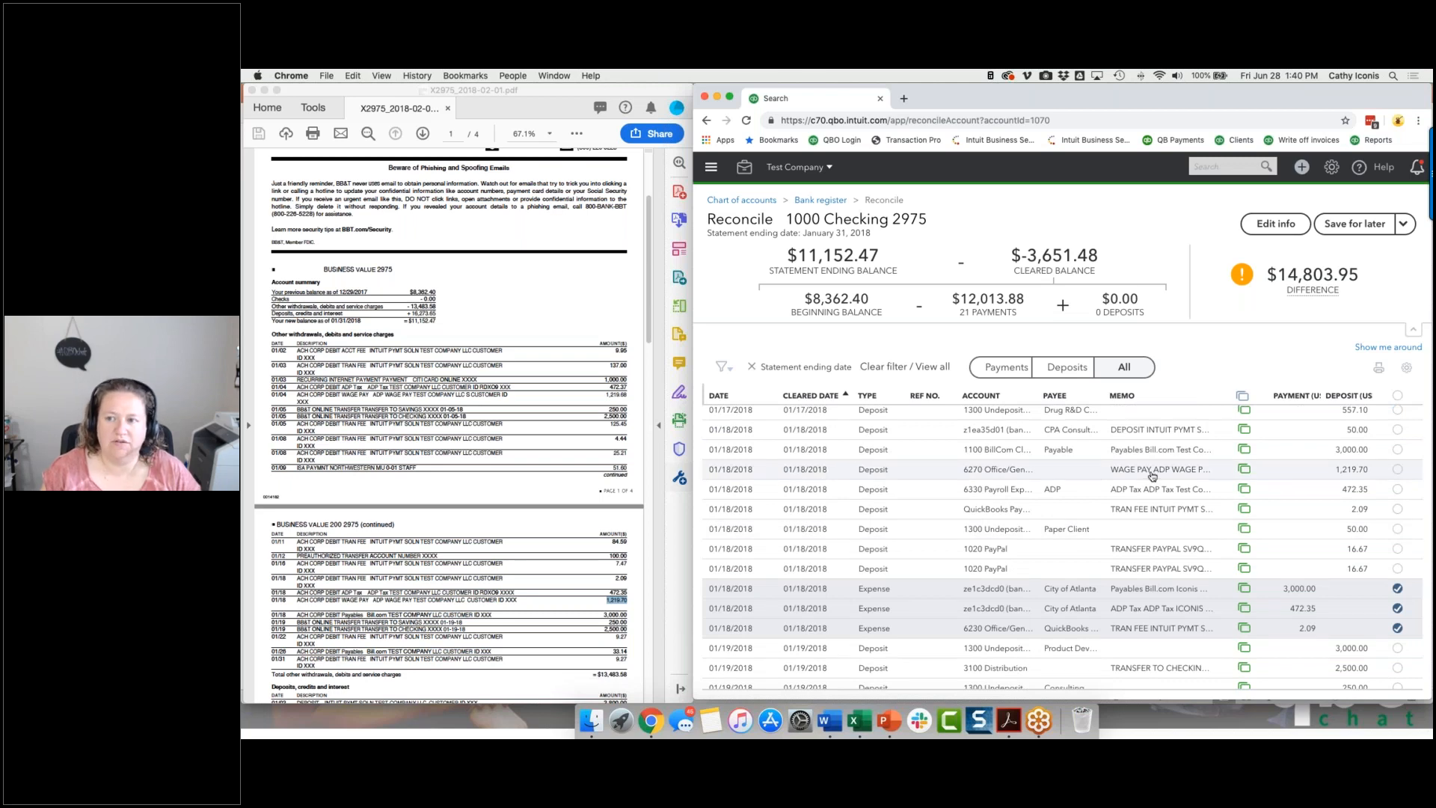
Create and save an expense of 1,219.70 from 1000 Checking 2975 with the category 7900 Uncategorized Expense.
left_click(1301, 167)
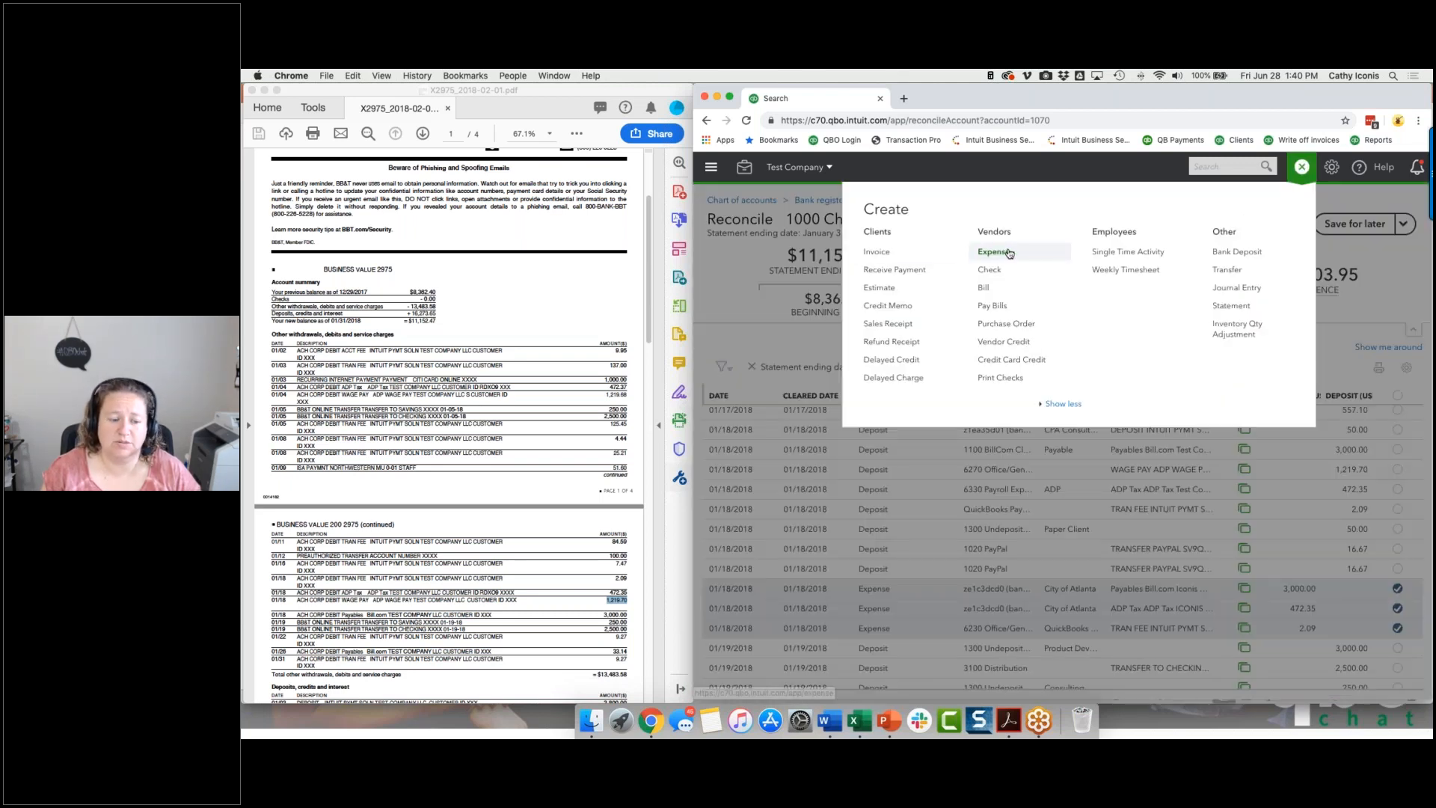
left_click(1009, 254)
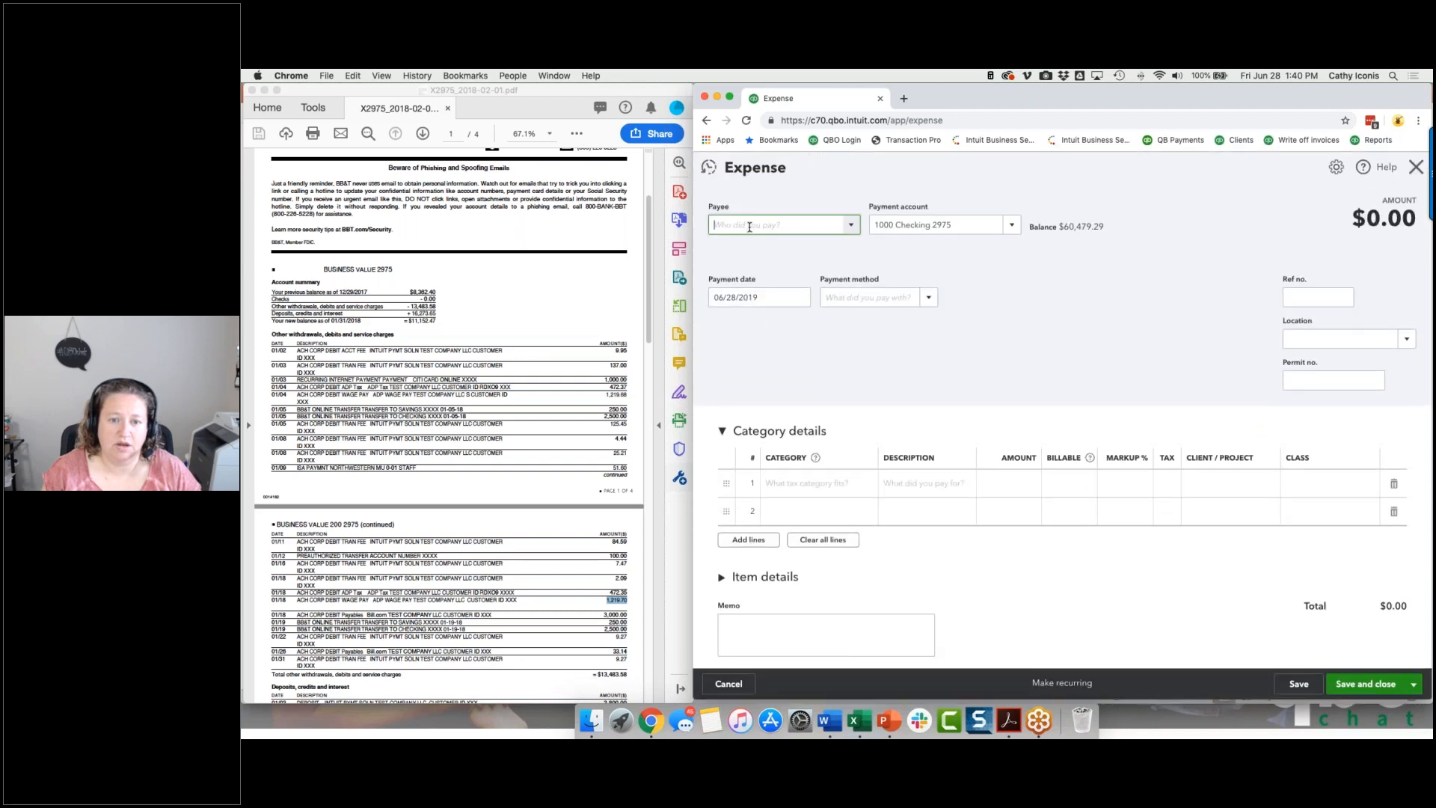
left_click(831, 482)
type("uncate")
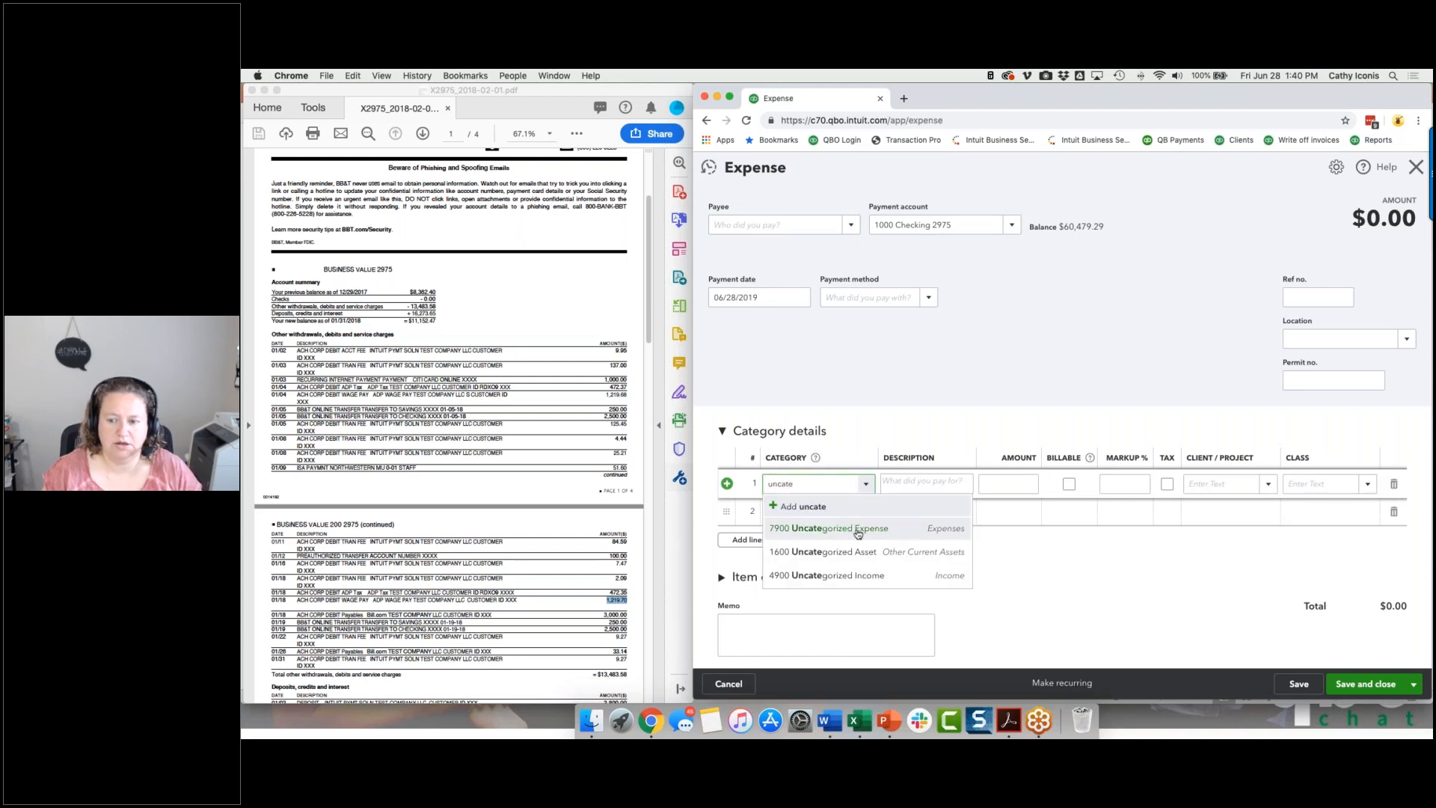
left_click(851, 536)
left_click(993, 486)
type("1,219.70")
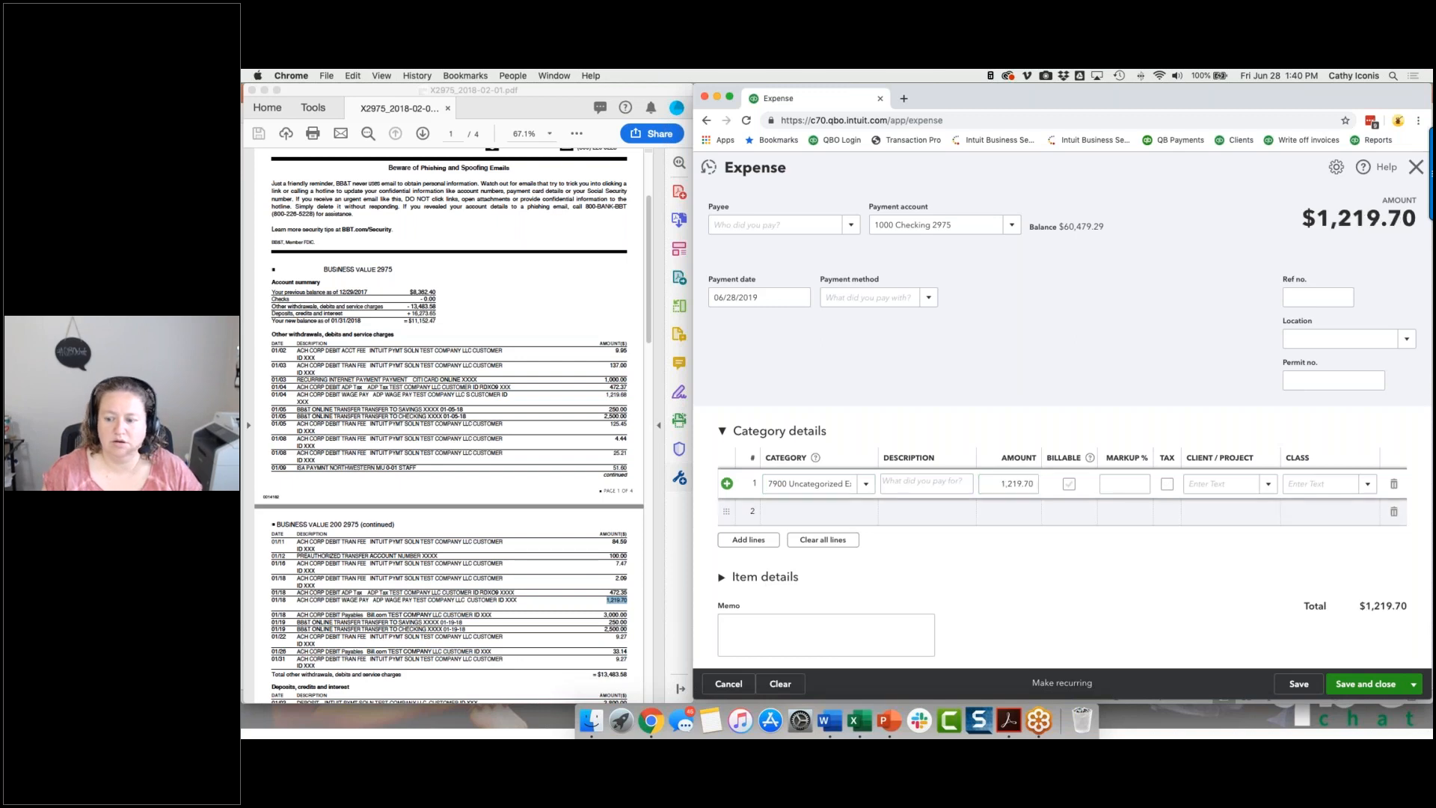
left_click(1360, 686)
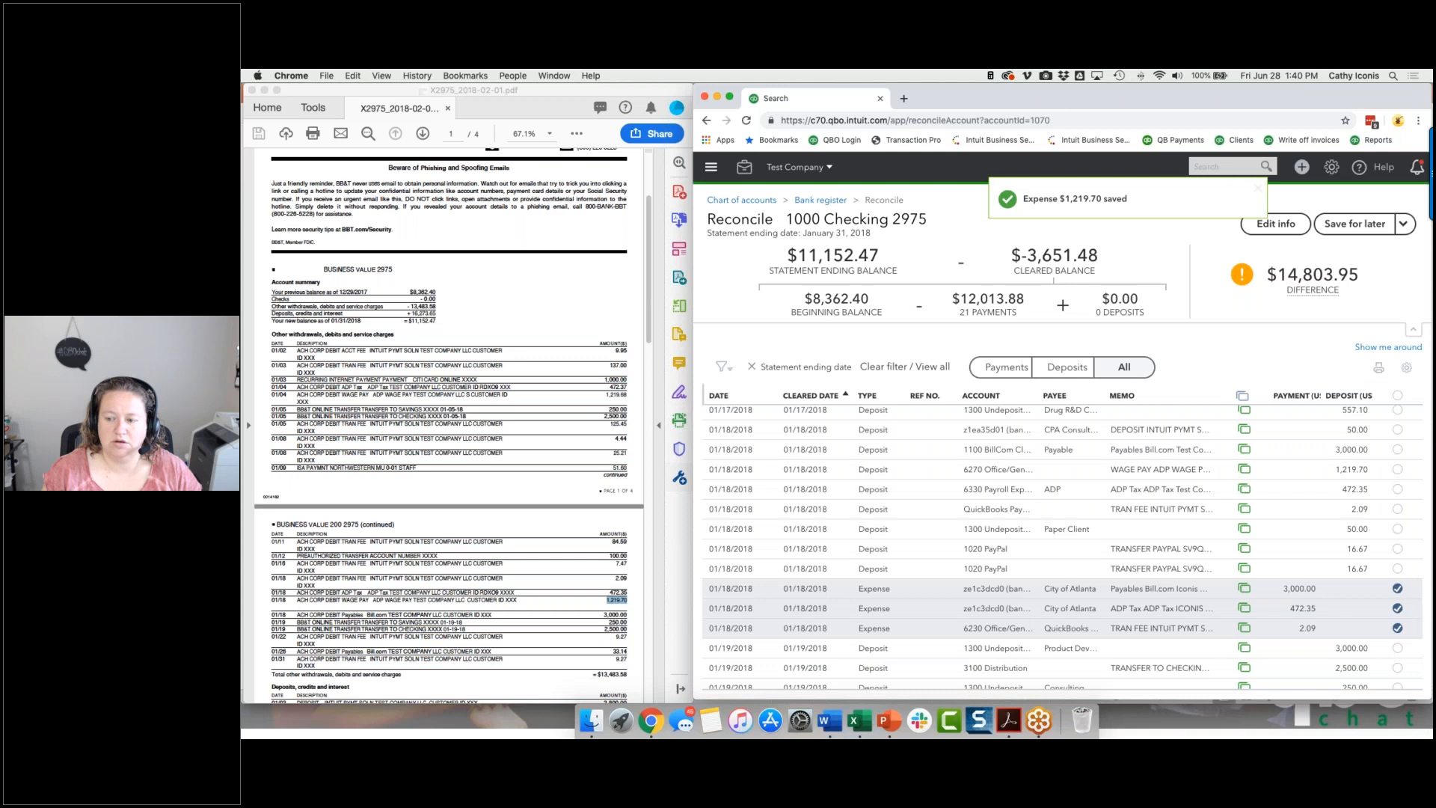
Reopen the newly saved 1,219.70 expense, set its payment date to 01/18/2018, and save it.
scroll(1117, 421, "down", 10)
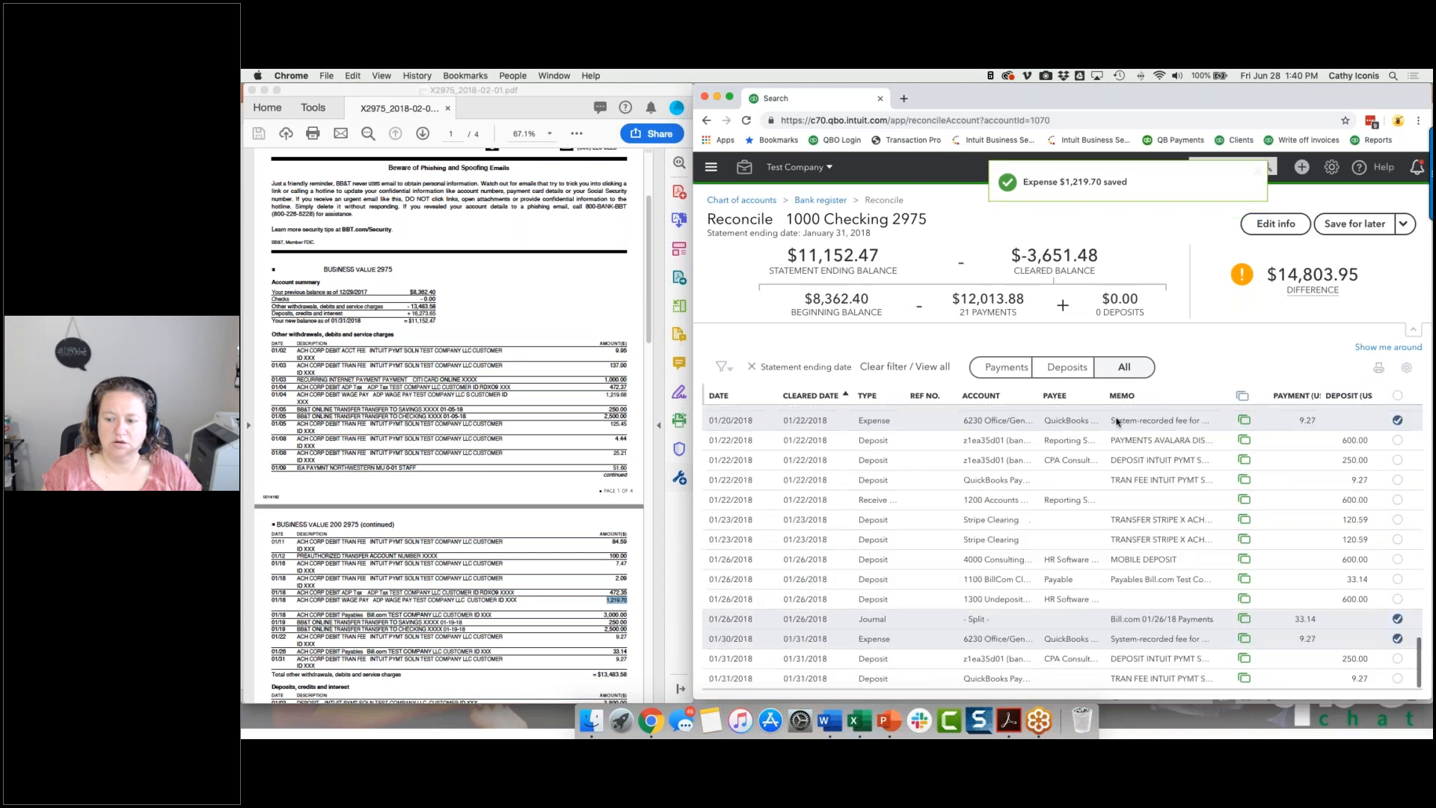
left_click(1224, 166)
left_click(1094, 216)
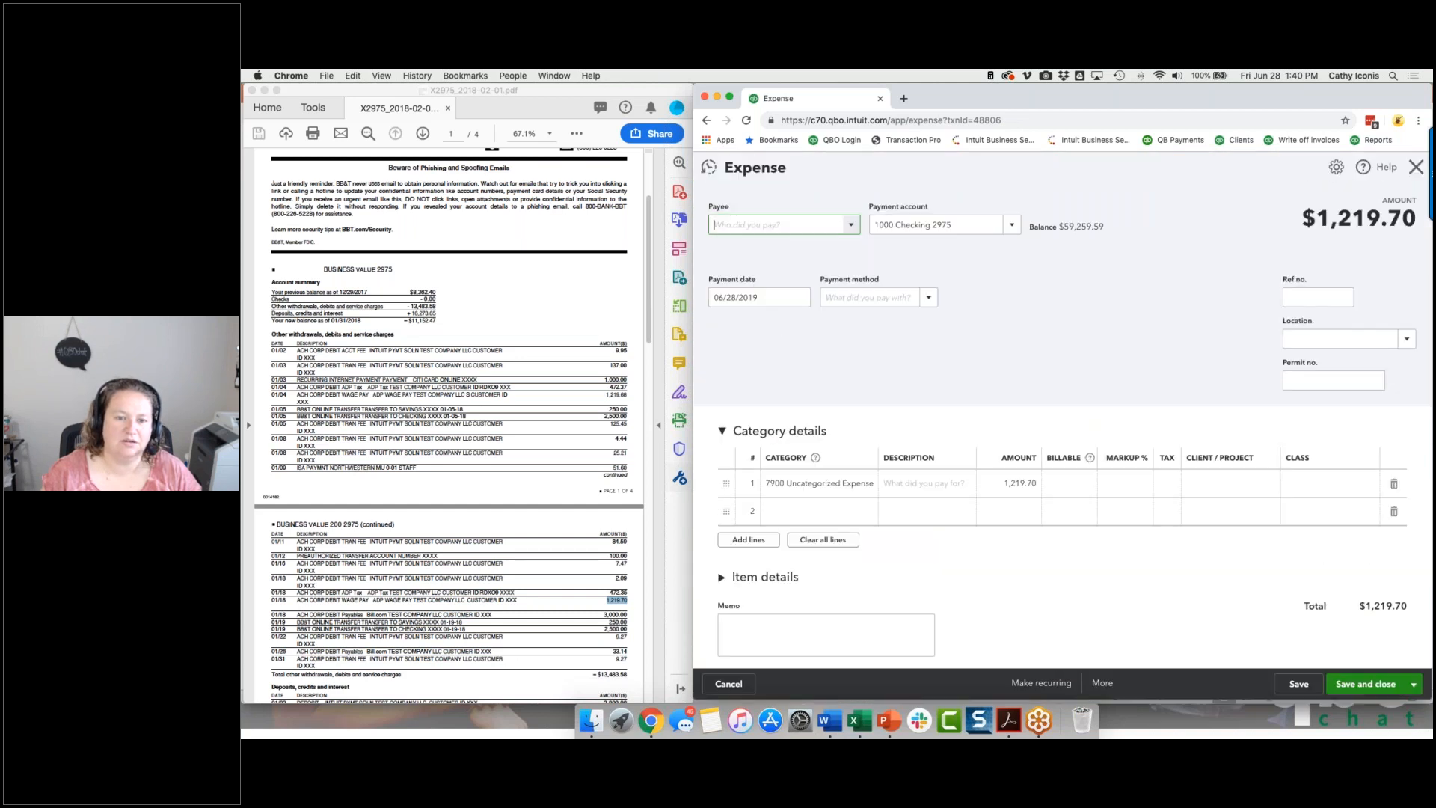
left_click(766, 299)
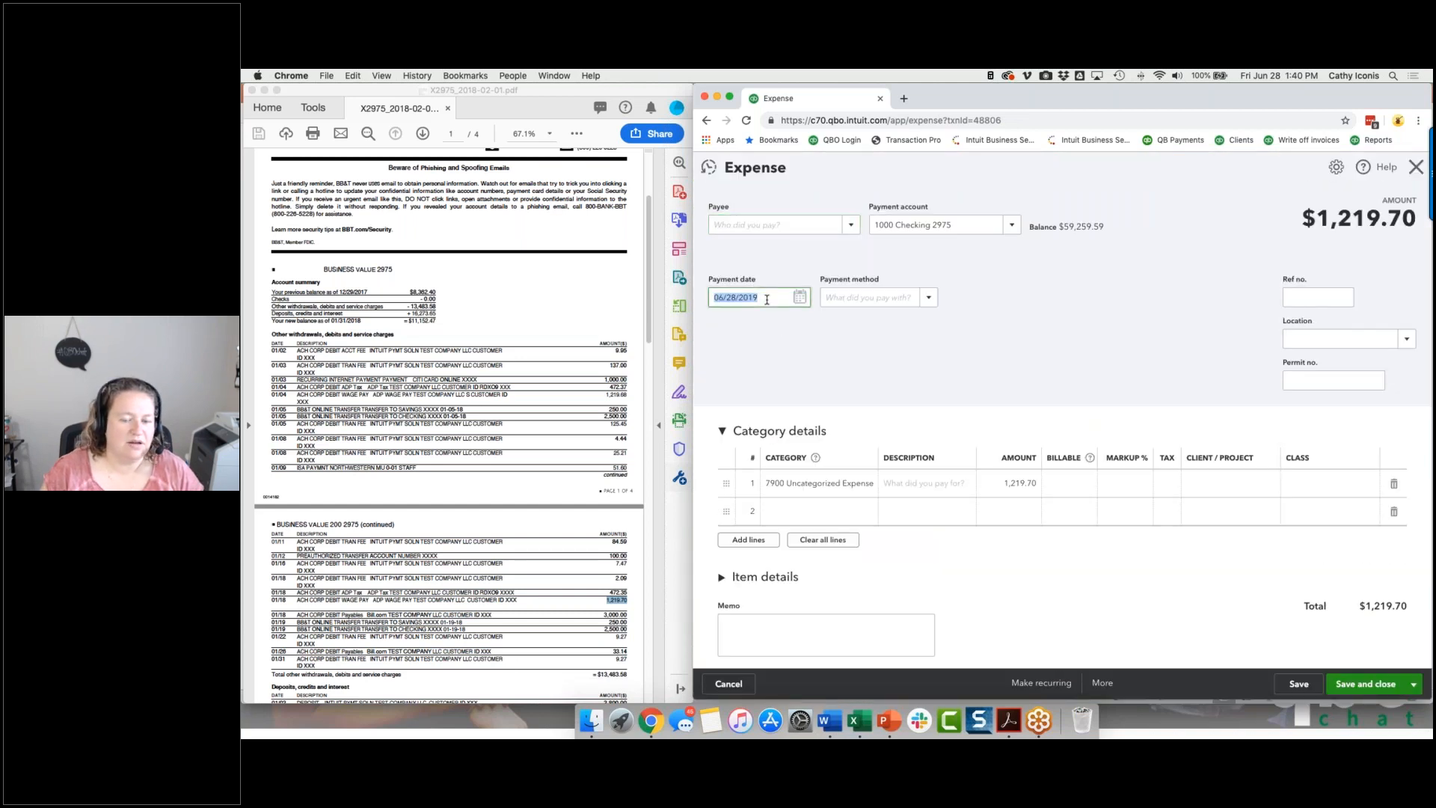
type("01/18/2018")
key("Tab")
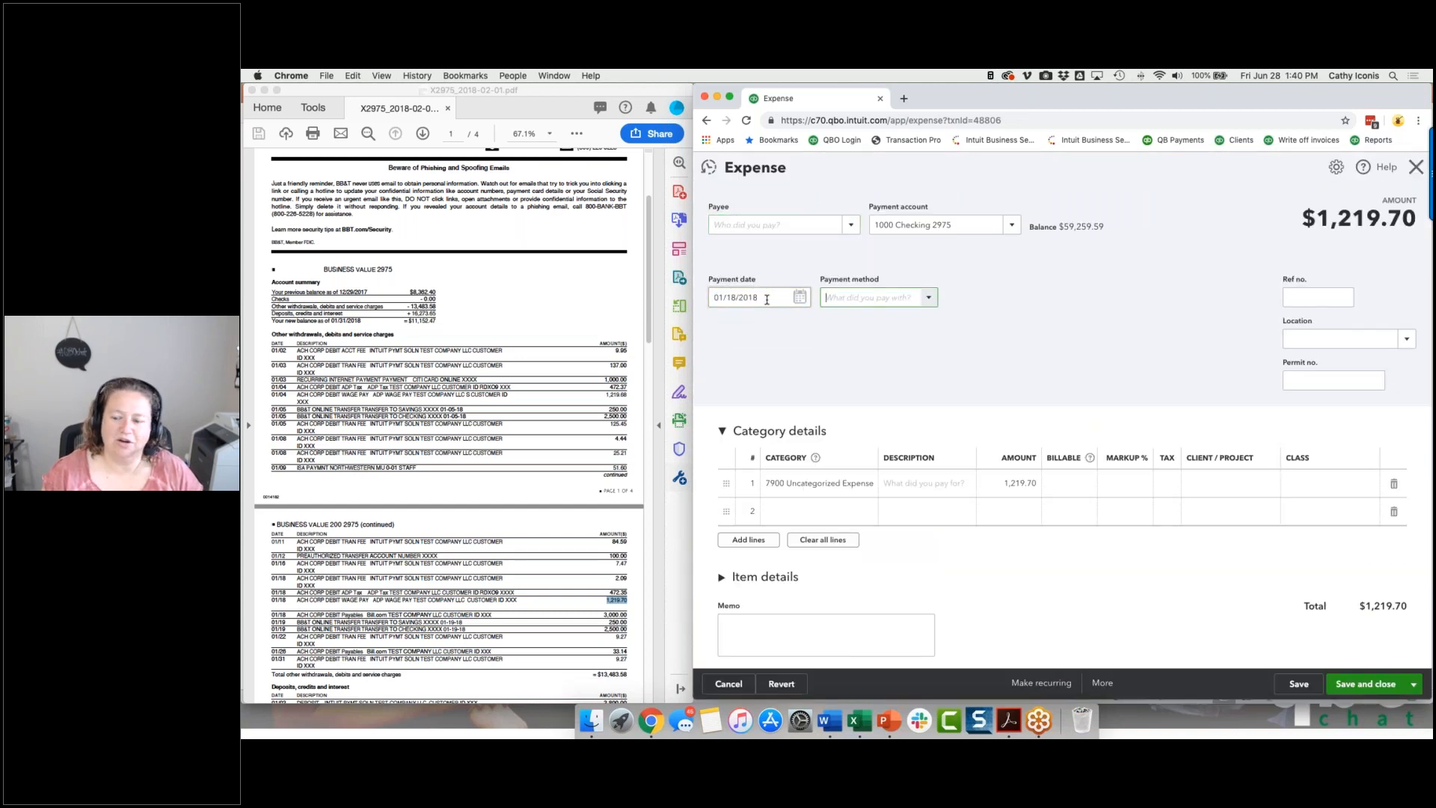
left_click(1351, 677)
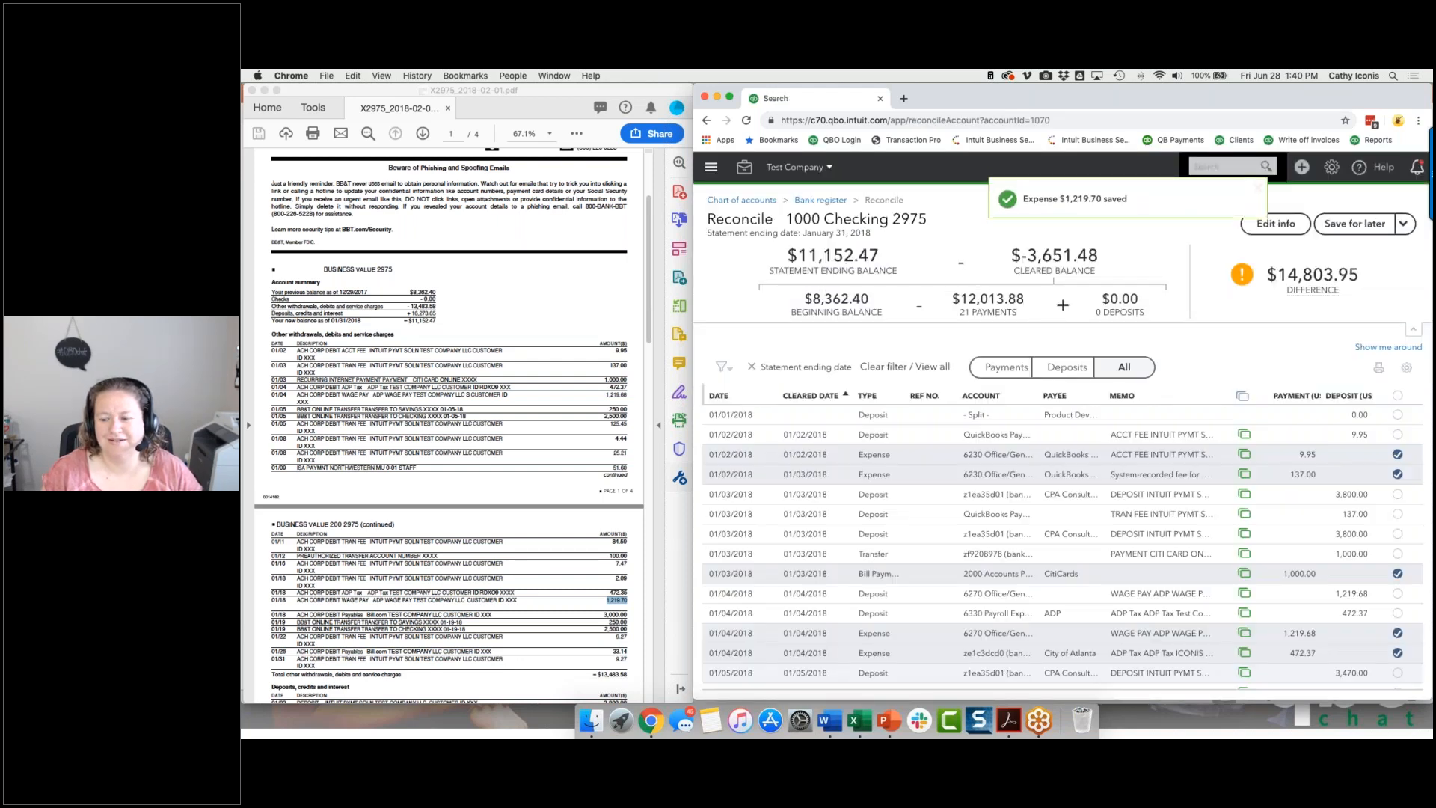
Mark the 01/18/2018 uncategorized expense of 1,219.70 as cleared in the reconciliation.
scroll(1061, 546, "down", 10)
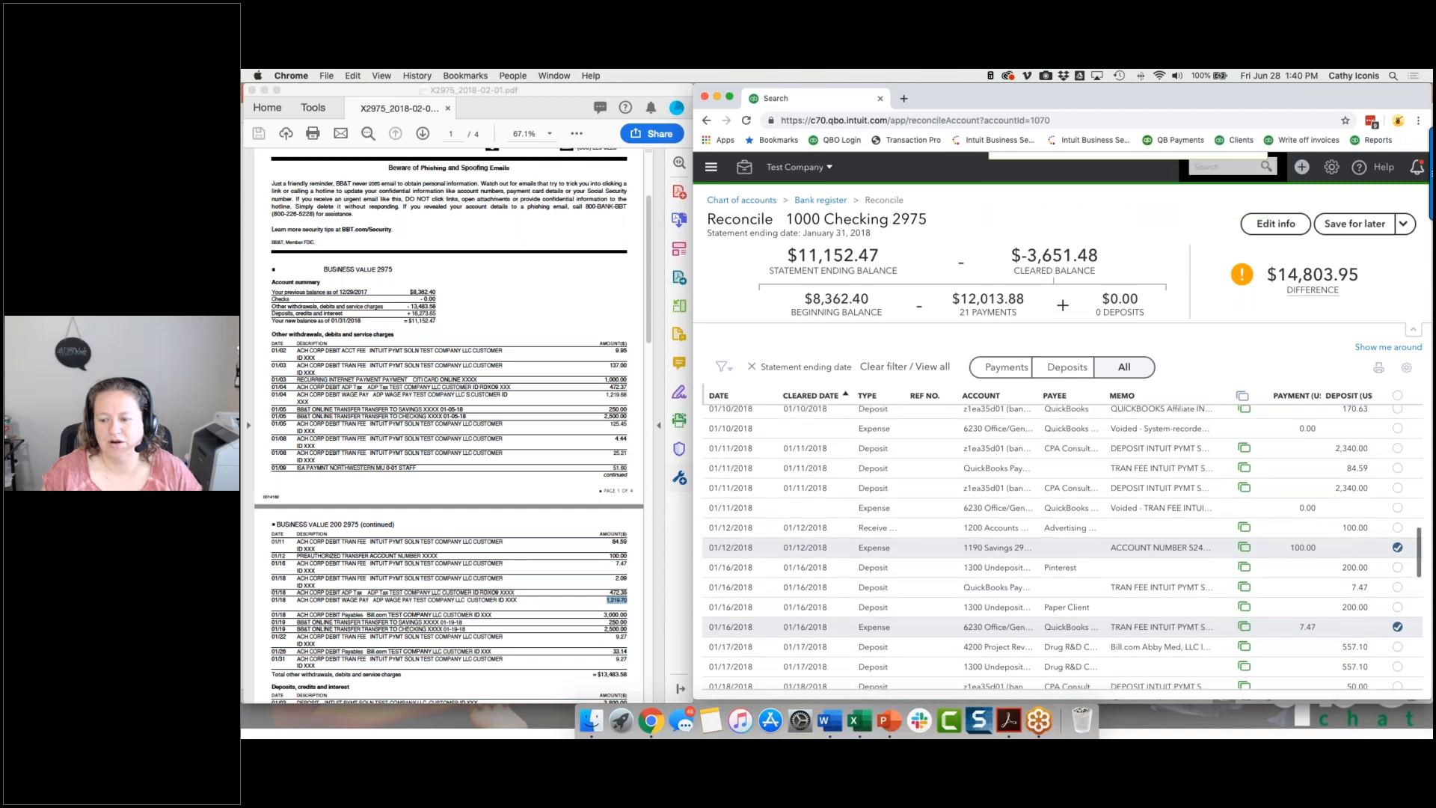
scroll(1062, 546, "down", 2)
scroll(1062, 546, "down", 2)
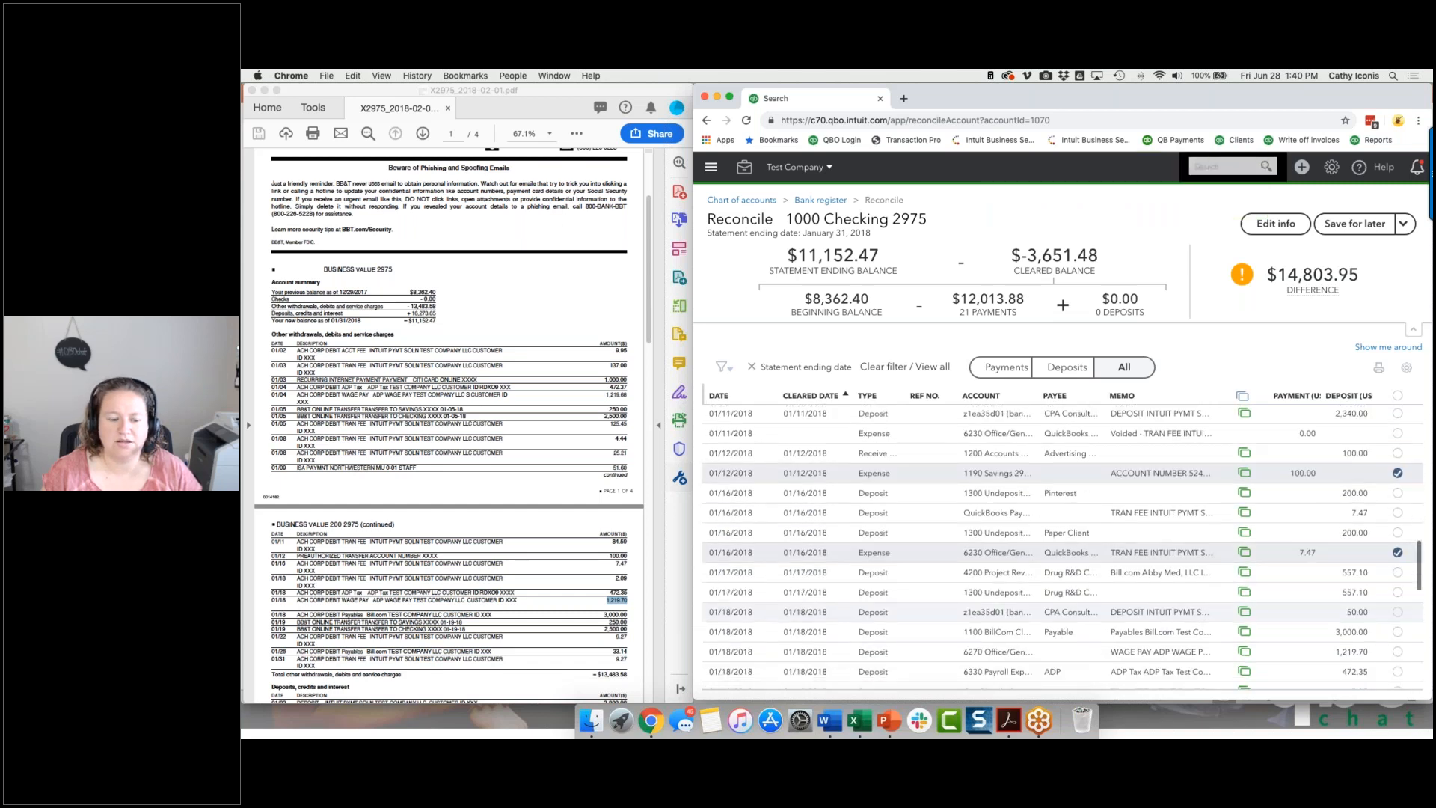
scroll(1062, 612, "down", 5)
left_click(1398, 605)
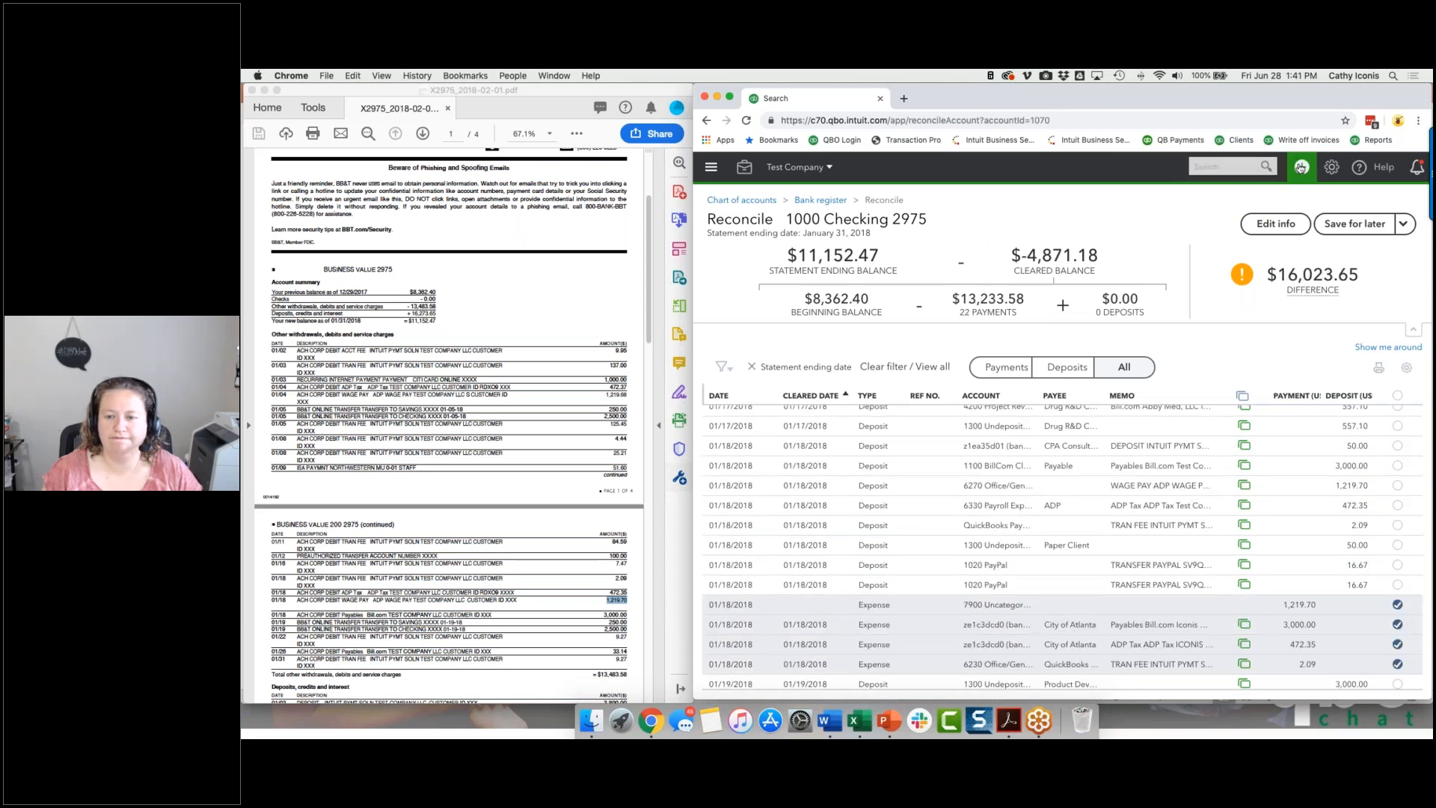
Start a new expense from 1000 Checking 2975 with 250.00 assigned to 7900 Uncategorized Expense.
left_click(1301, 167)
left_click(986, 252)
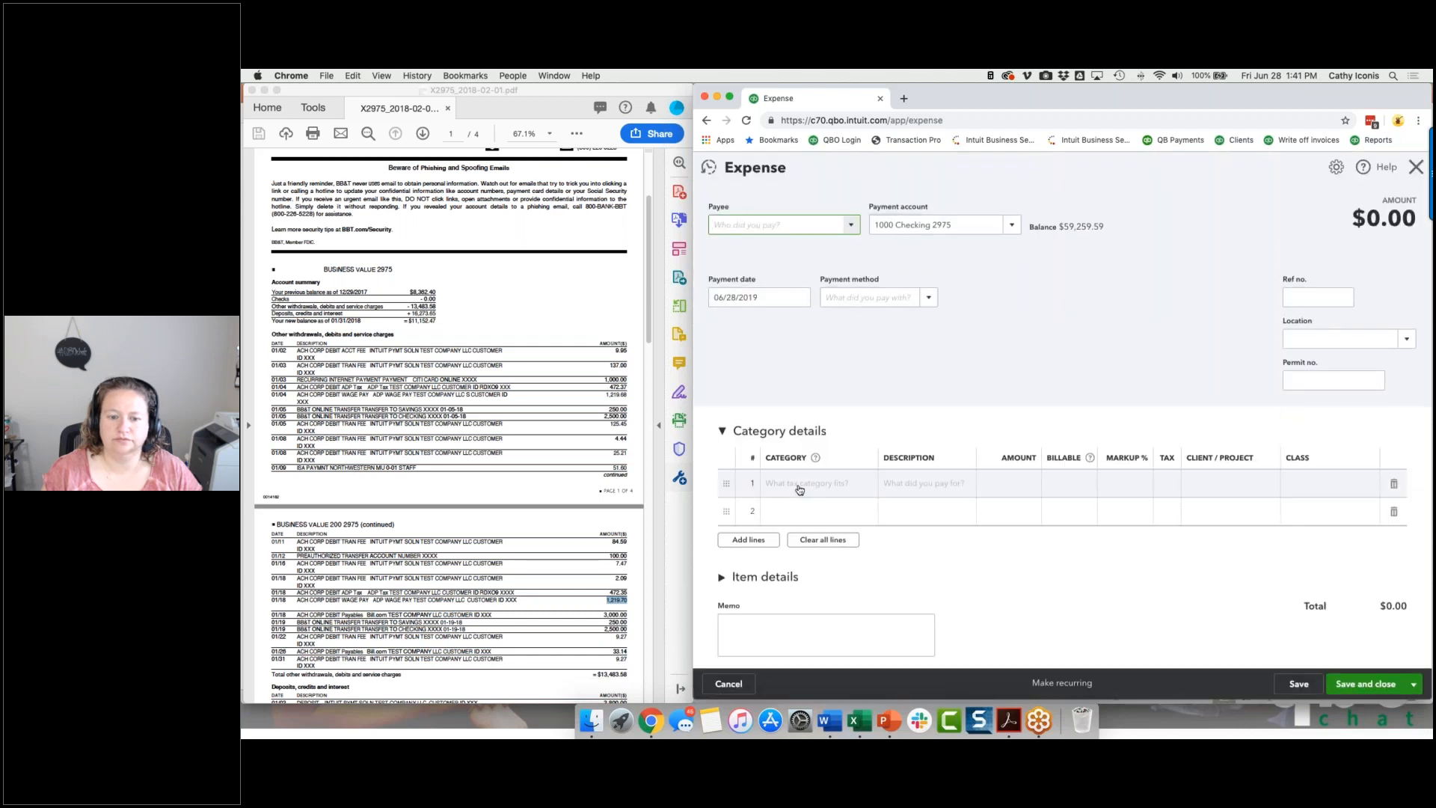
left_click(809, 484)
type("uncate")
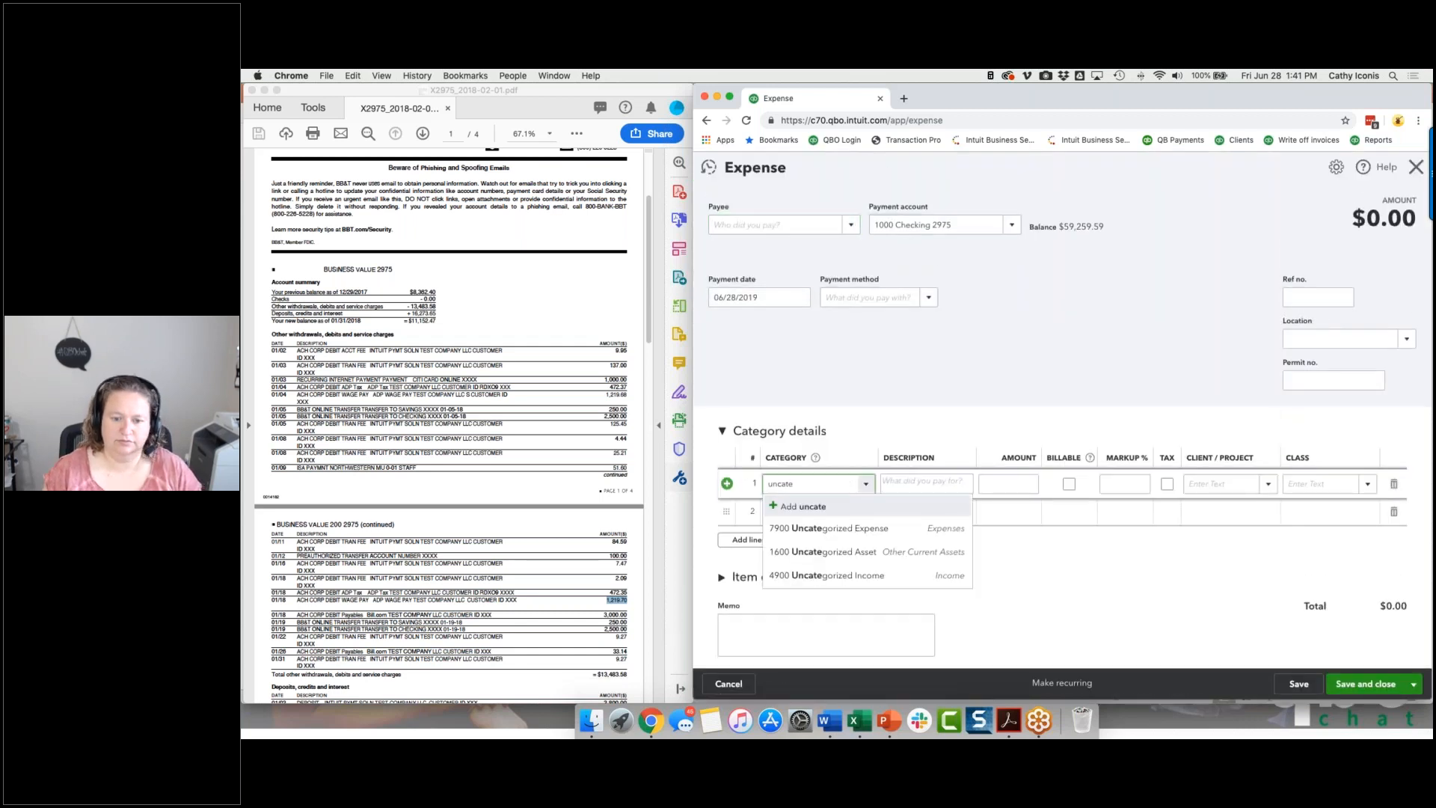
left_click(819, 532)
left_click(1017, 486)
type("250")
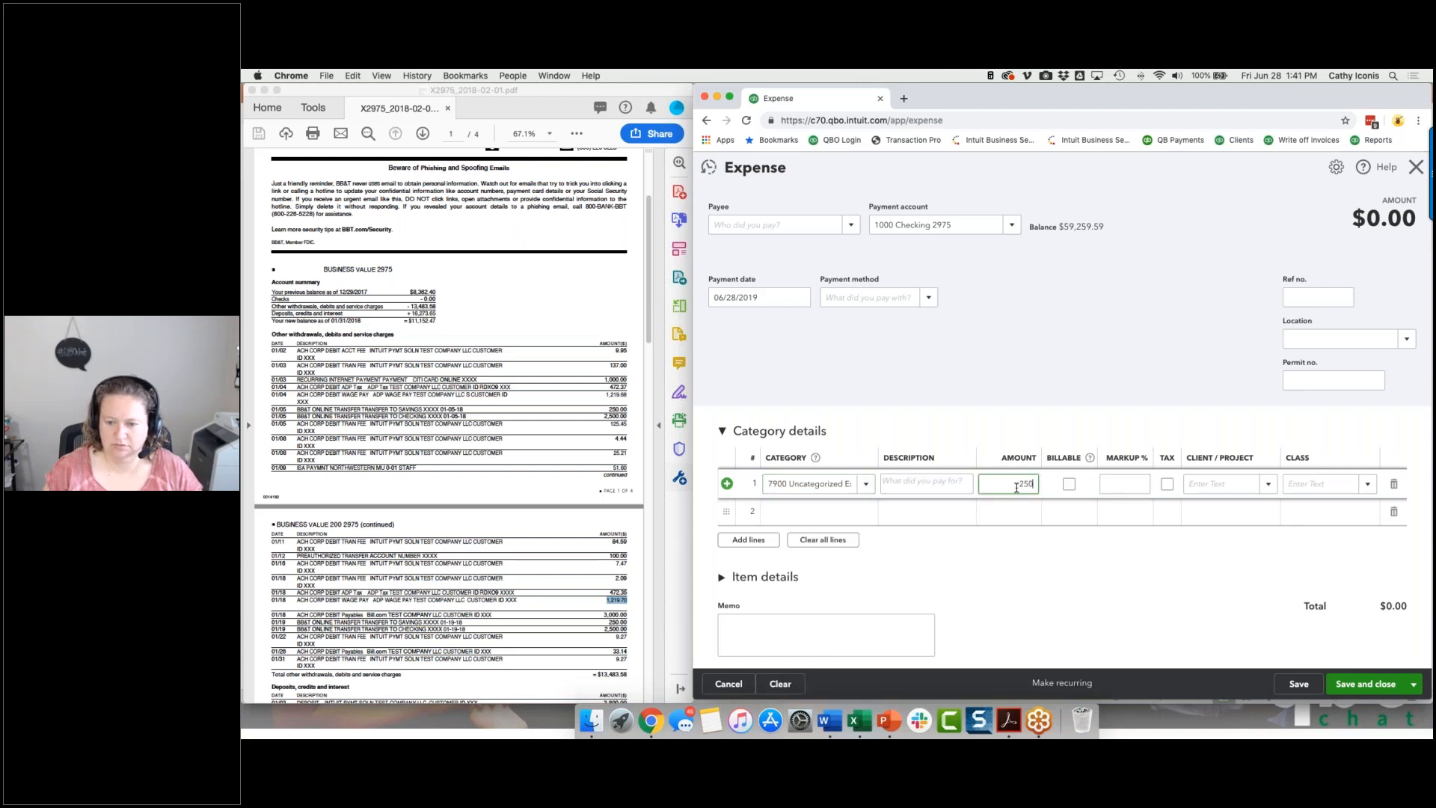
key("Tab")
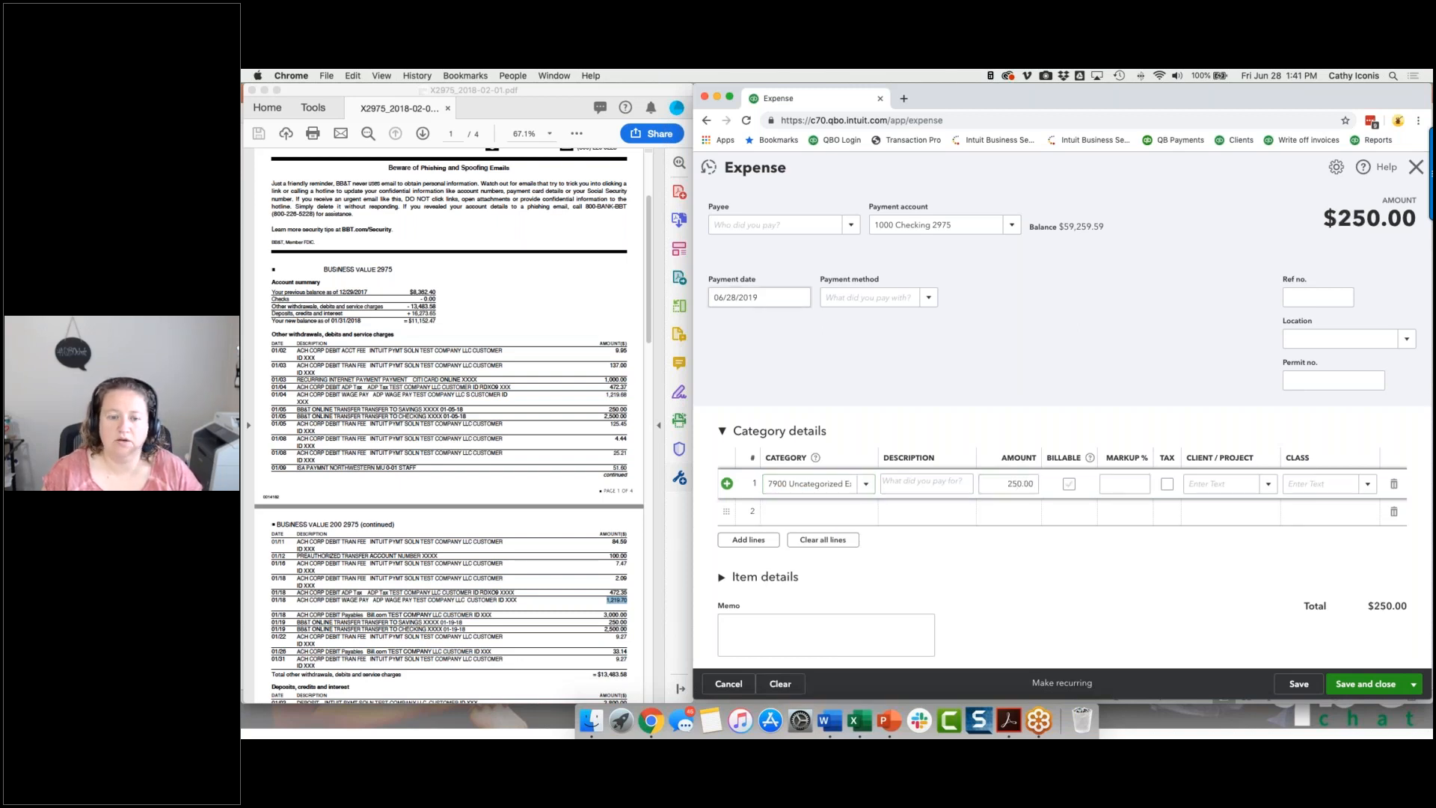
Set the 250.00 expense's payment date to 01/19/2018 and save the expense.
left_click(761, 297)
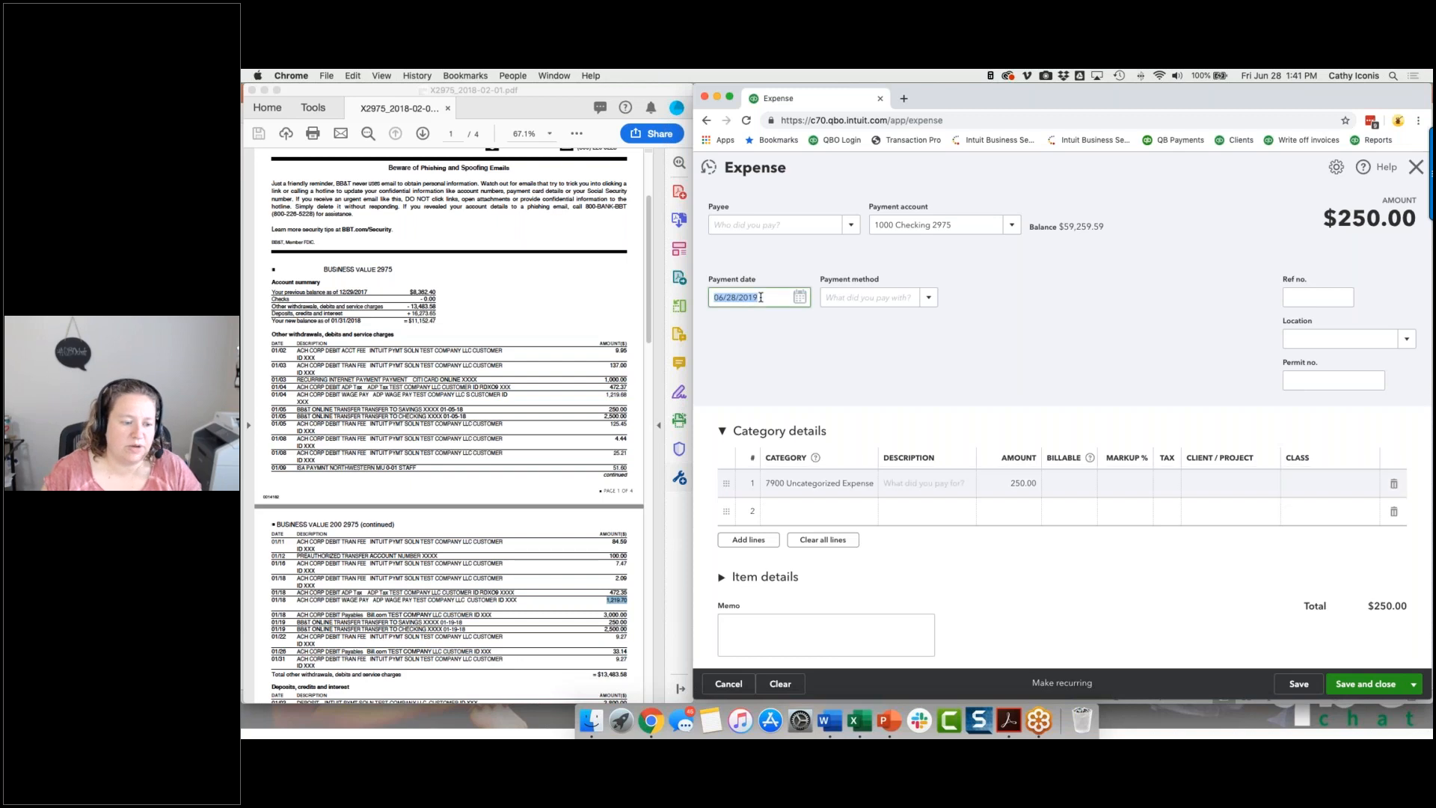
type("01019")
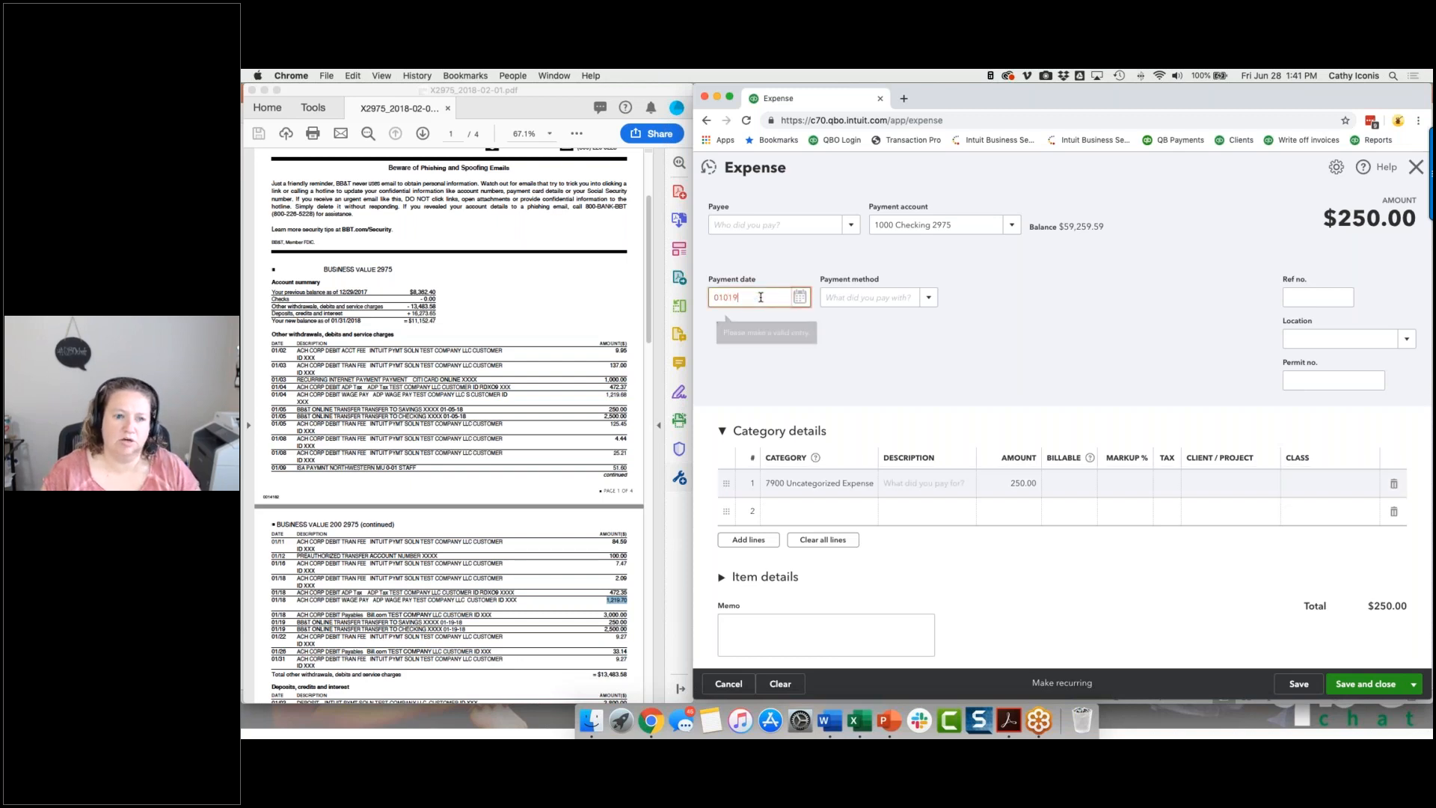
type("18")
key("Tab")
left_click(1370, 683)
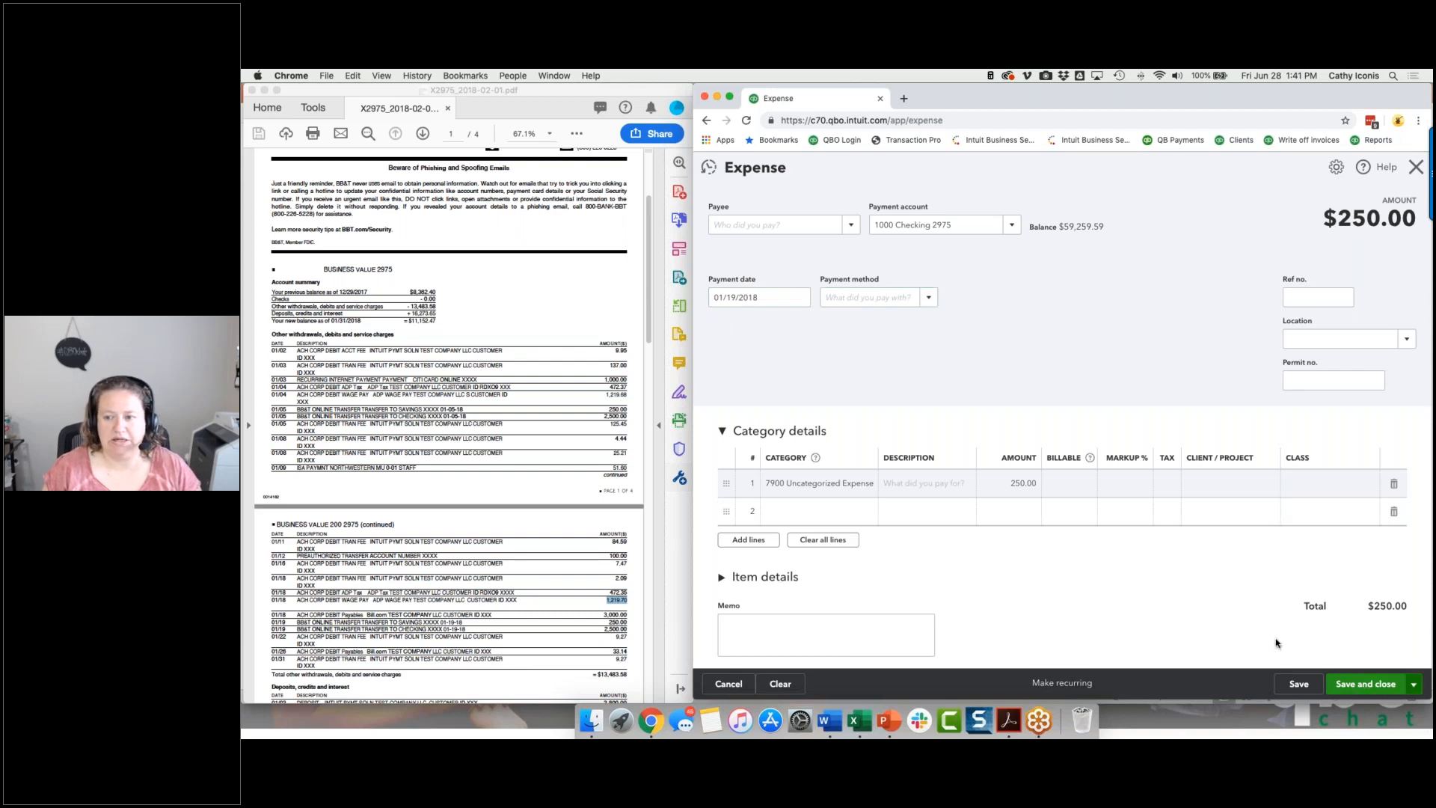
Mark the 01/19/2018 uncategorized expense of 250.00 as cleared in the reconciliation.
scroll(1275, 619, "down", 5)
scroll(1062, 546, "down", 5)
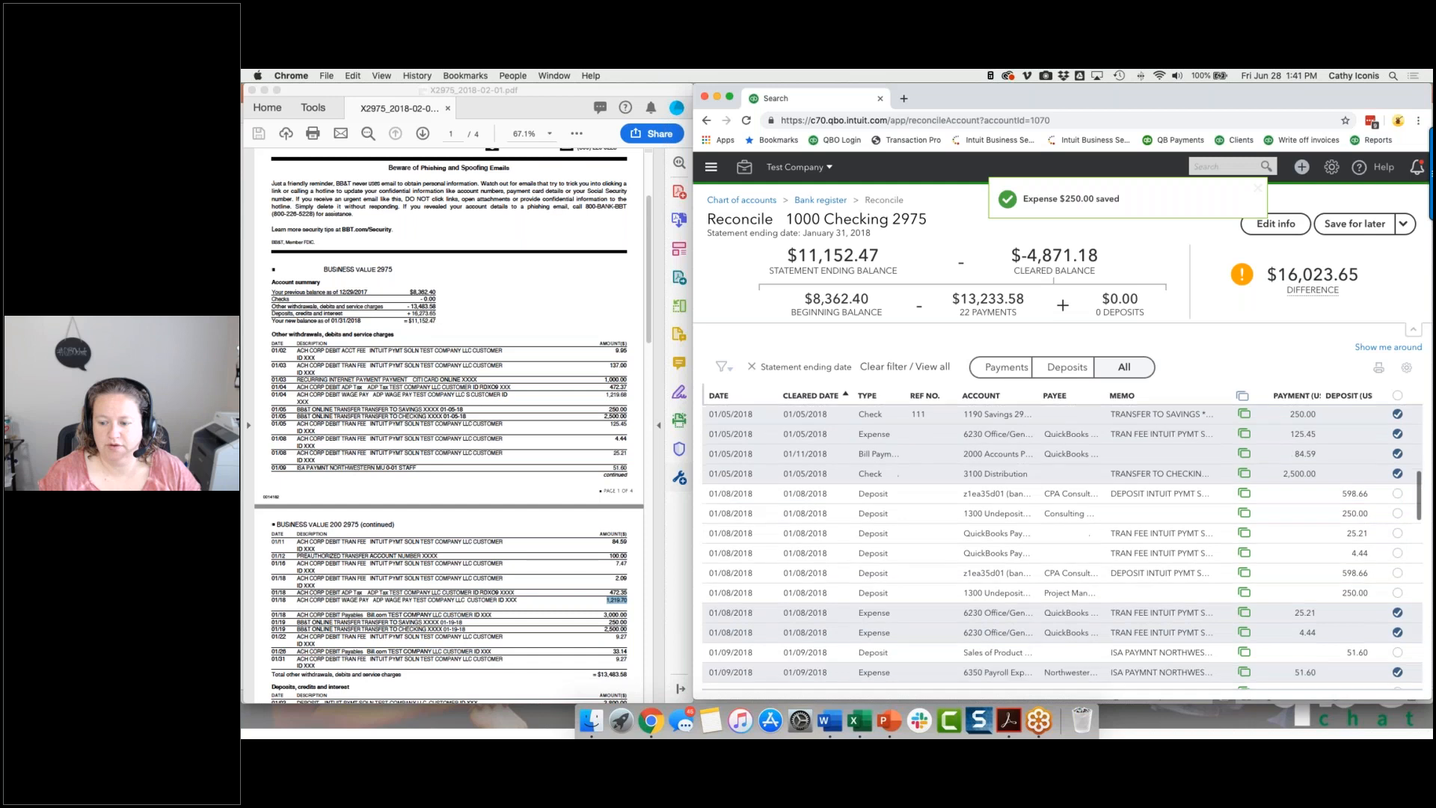
scroll(1062, 548, "down", 5)
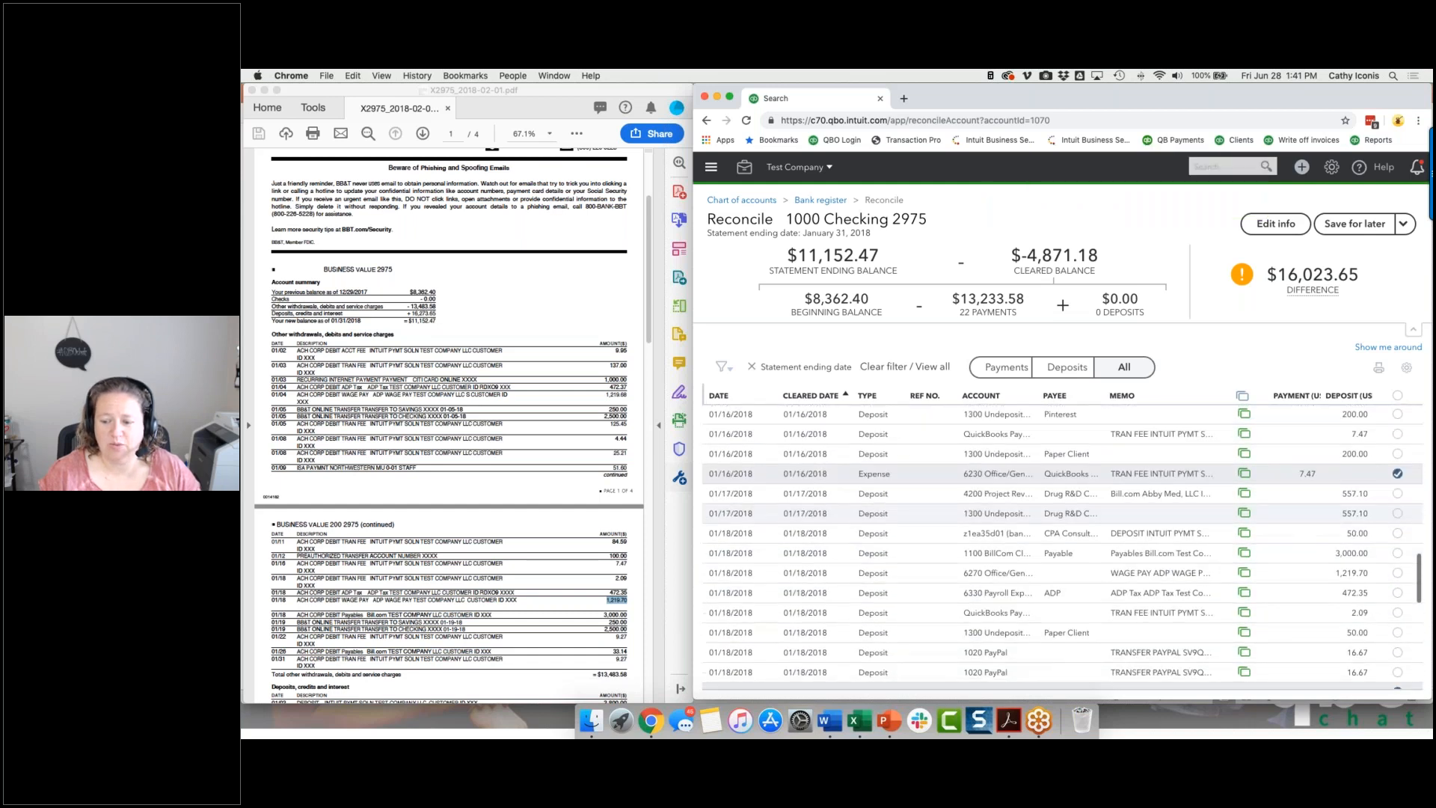
left_click(1301, 630)
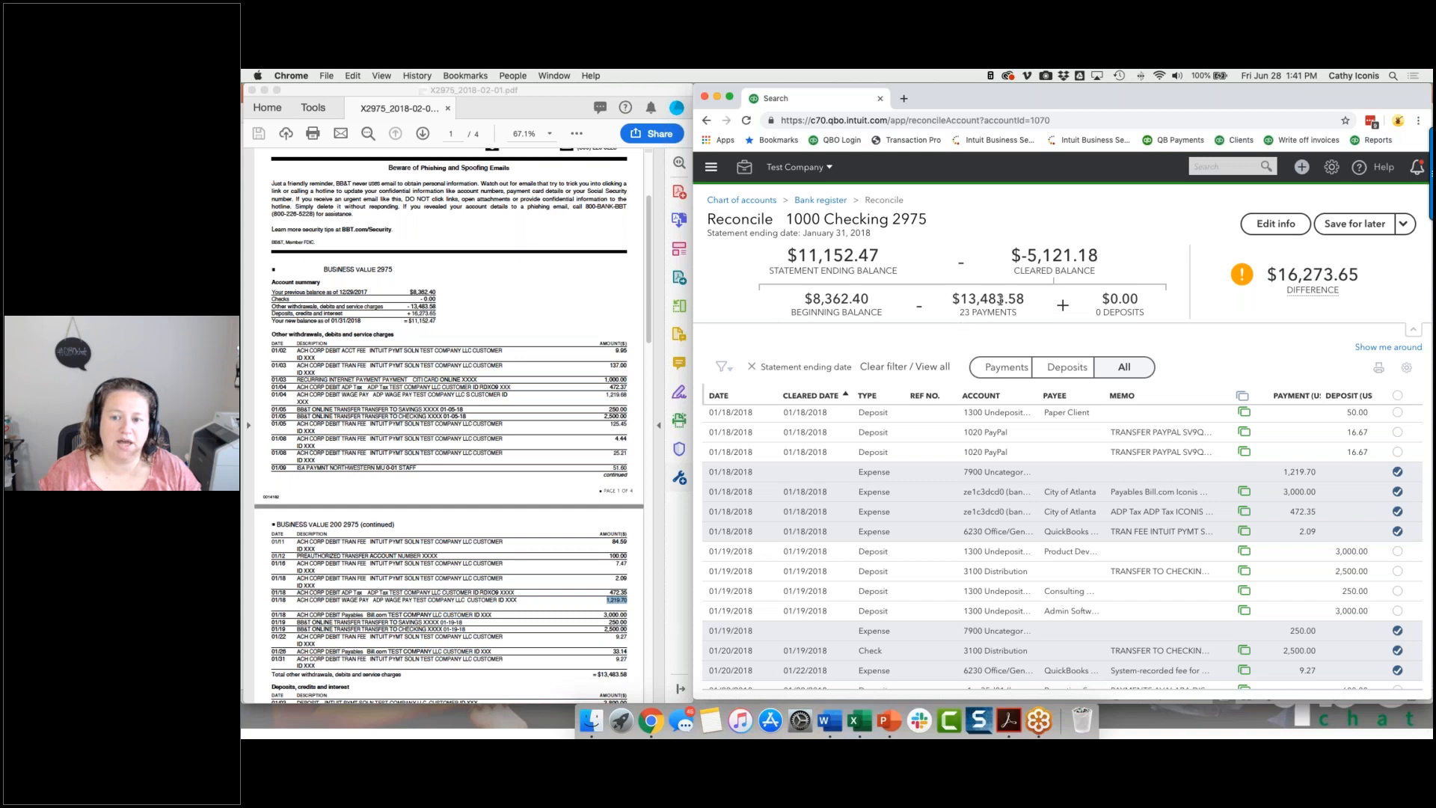
Limit the reconciliation list to deposits and bring up the bank statement's deposits, credits and interest section for comparison.
left_click(1082, 374)
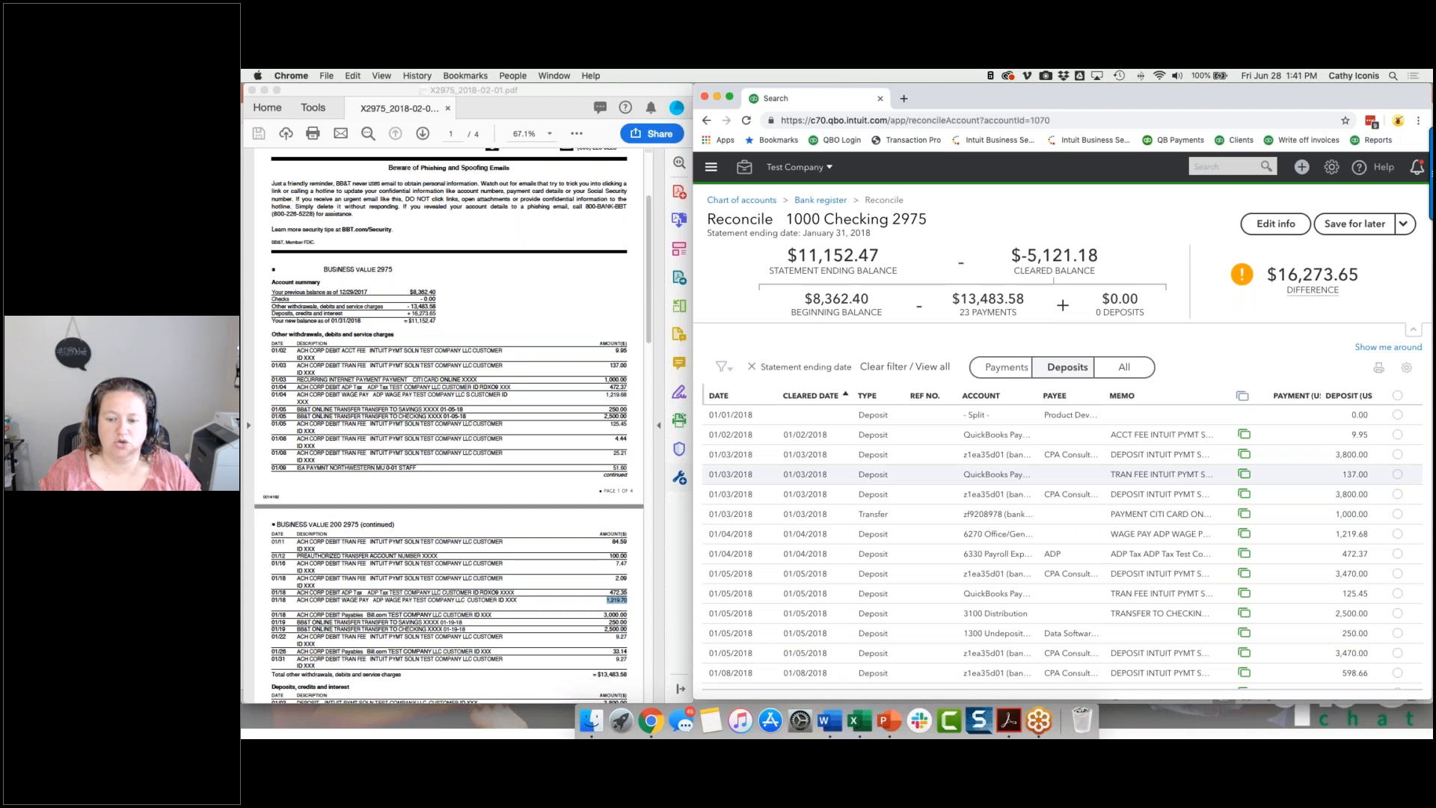
scroll(1061, 474, "down", 5)
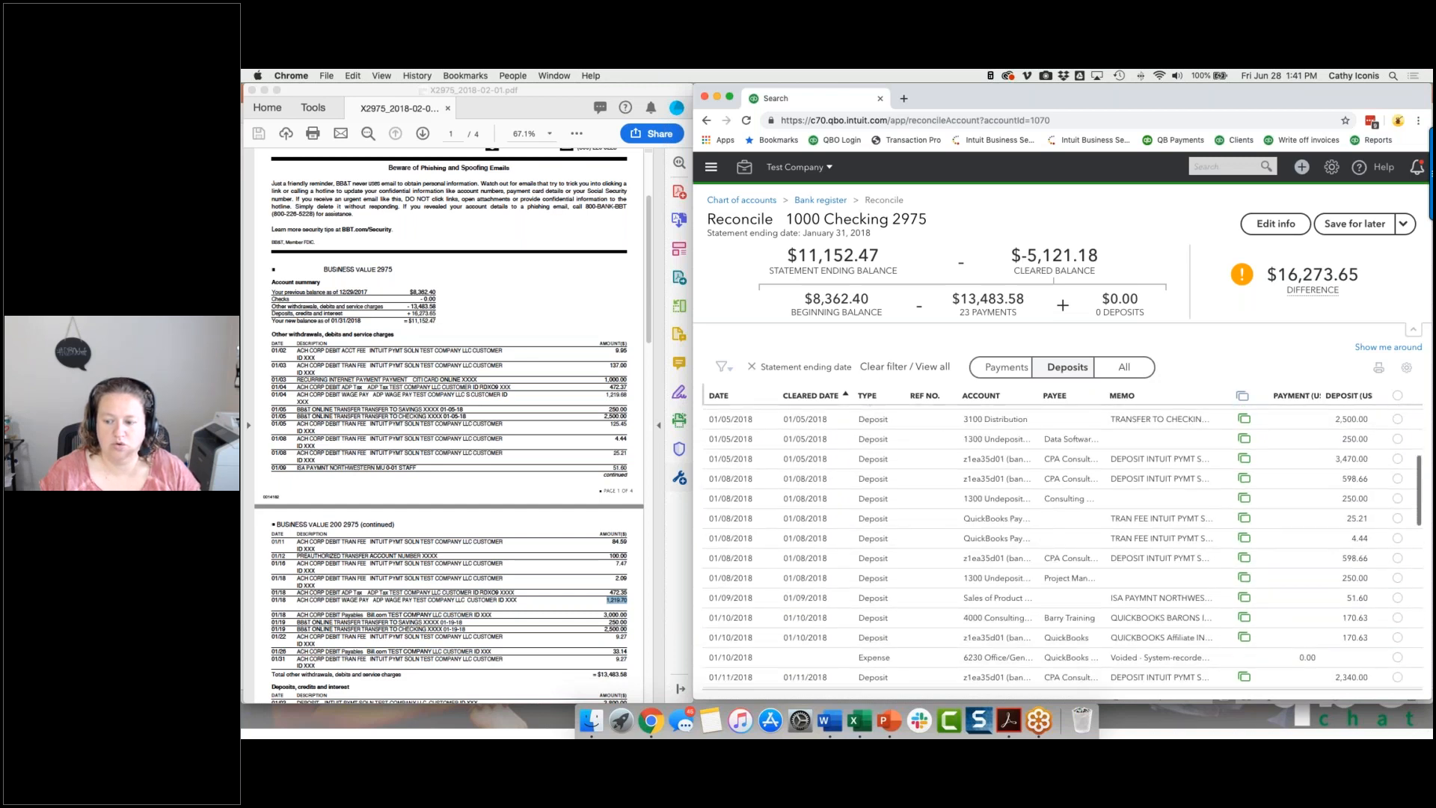
scroll(1396, 504, "down", 5)
left_click(1397, 500)
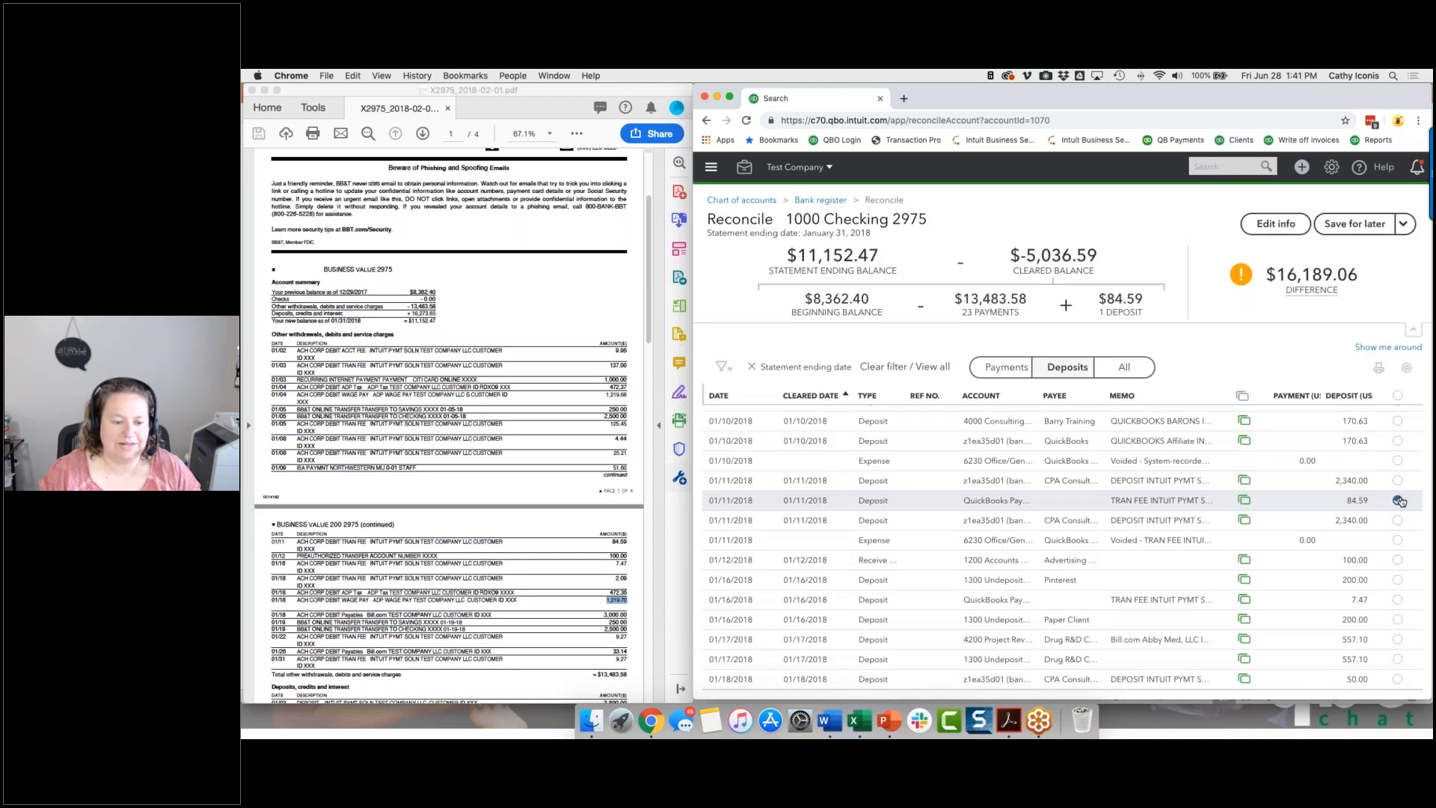
left_click(1396, 501)
scroll(583, 542, "down", 5)
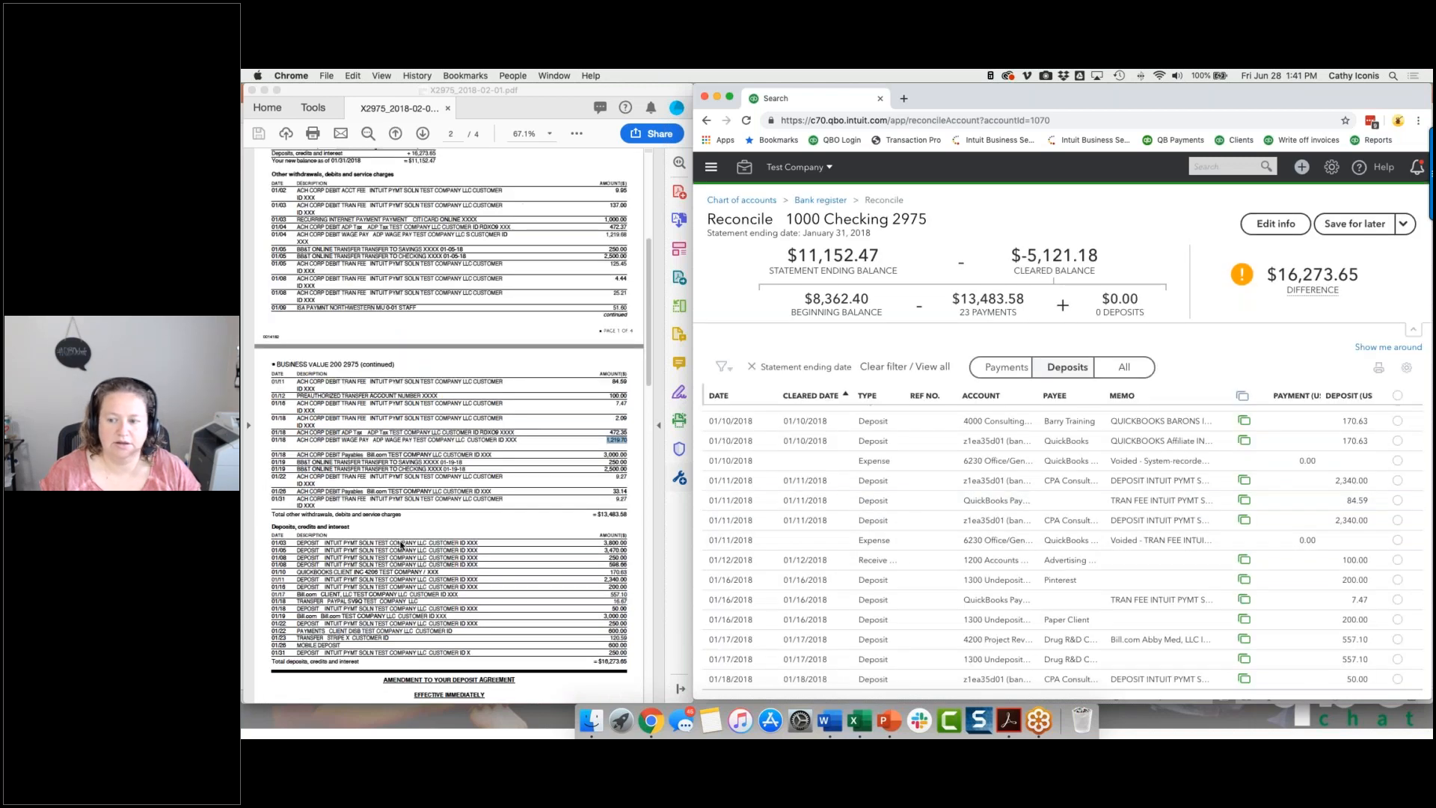
scroll(1264, 454, "up", 10)
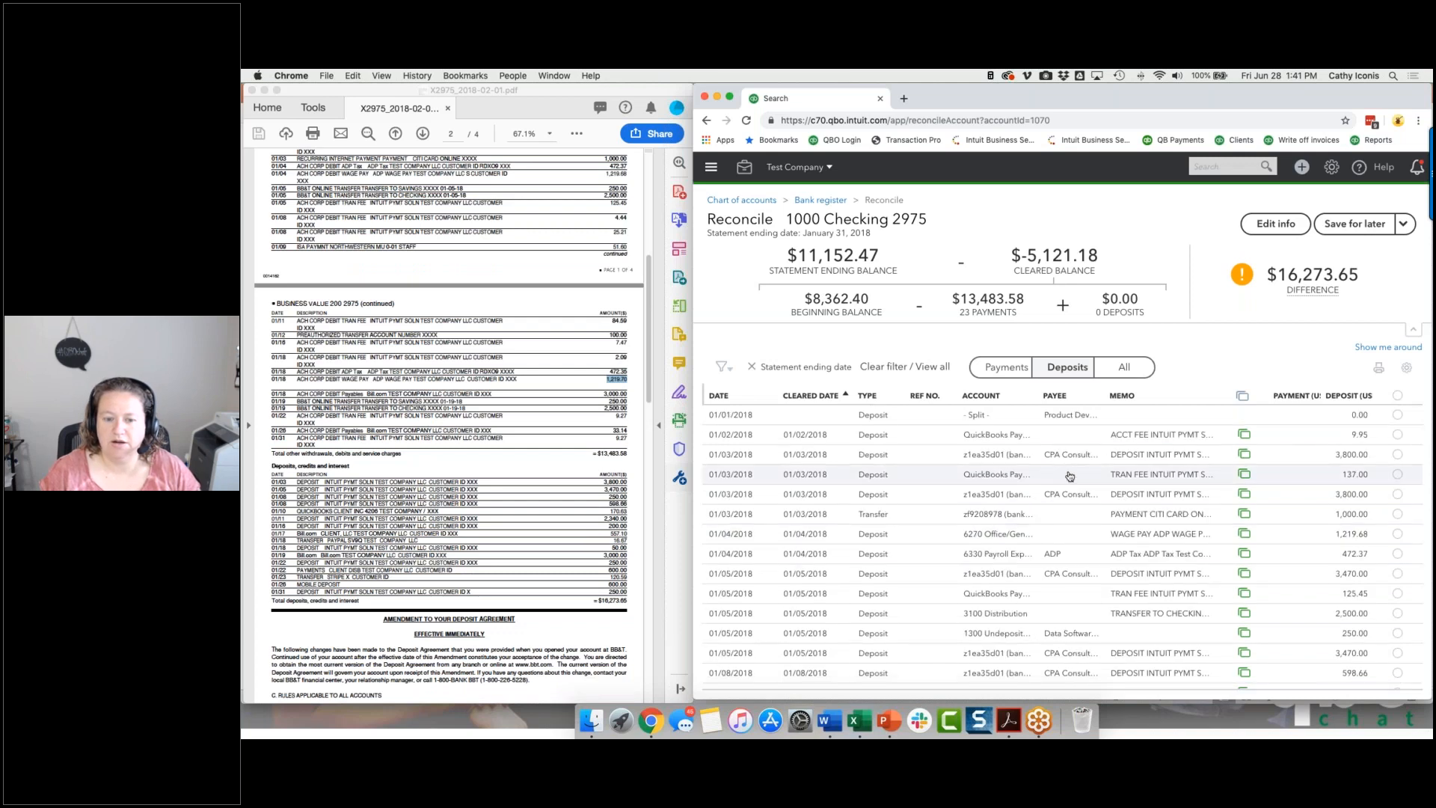
Clear the first 3,800.00 deposit of 01/03, the first 3,470.00 and the 250.00 deposits of 01/05, and the first 598.66 deposit of 01/08/2018.
left_click(1397, 454)
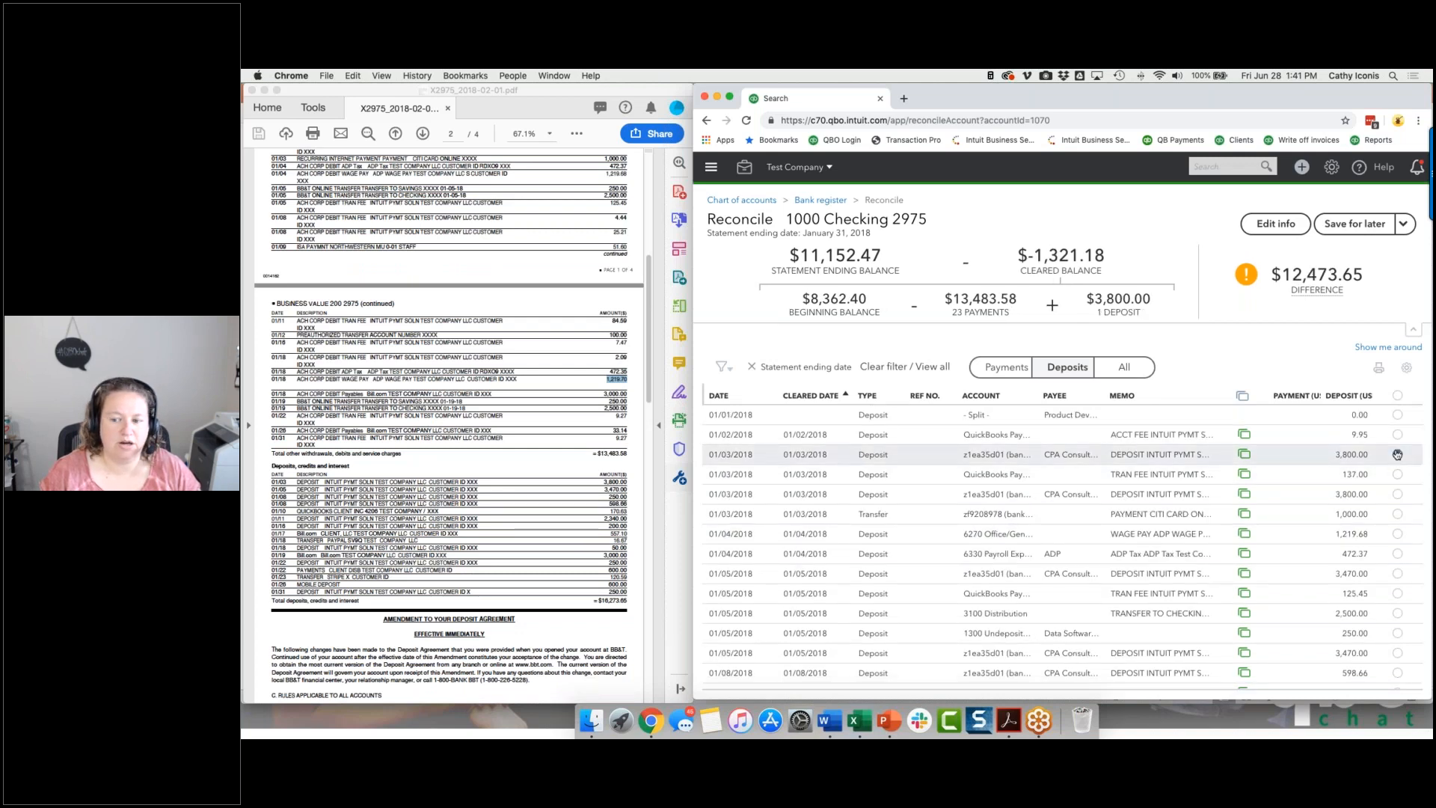
left_click(1395, 574)
left_click(1397, 632)
left_click(1397, 673)
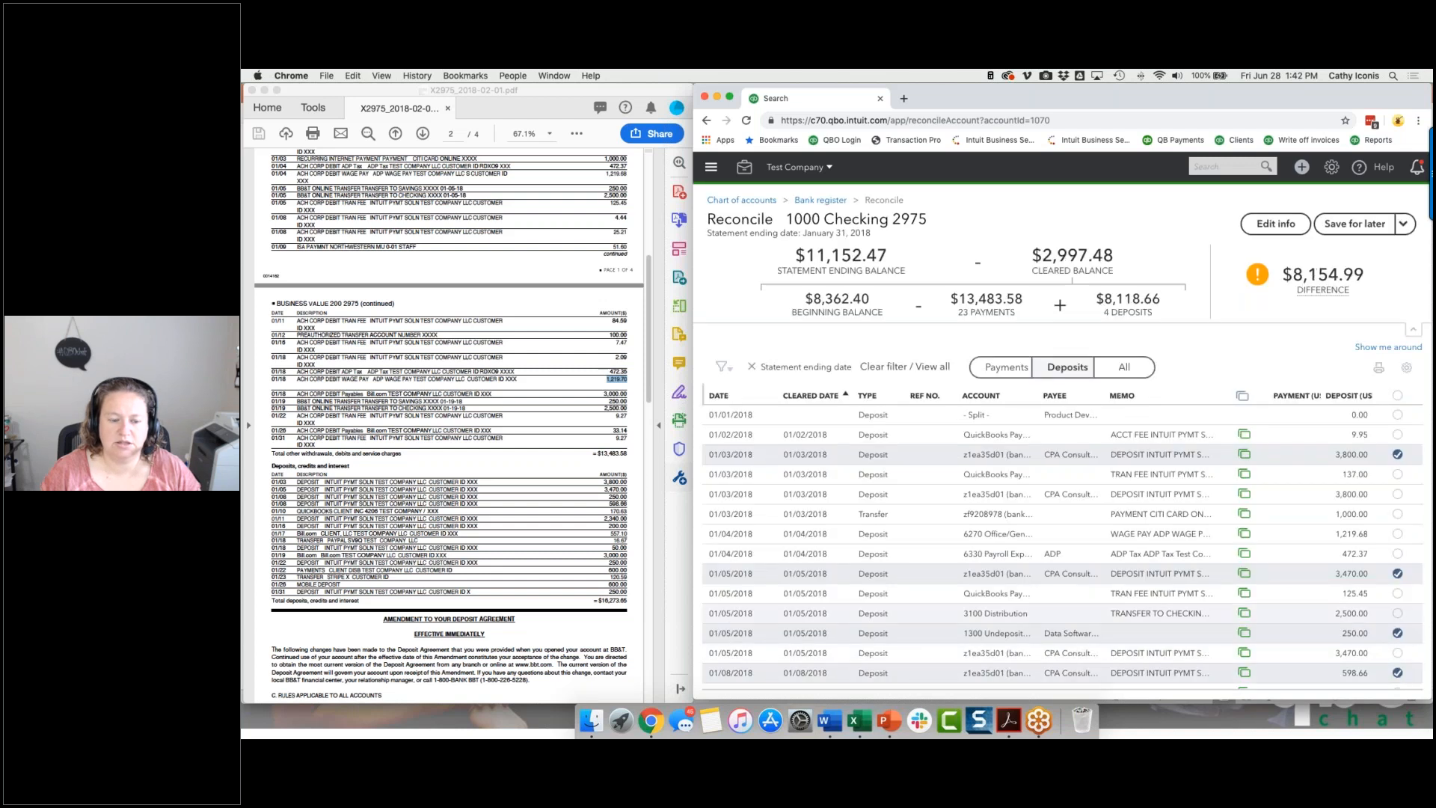
Clear the 4000 Consulting deposit of 170.63 from 01/10, the first 2,340.00 deposit of 01/11, and the 200.00 Pinterest deposit of 01/16/2018.
scroll(1062, 546, "down", 3)
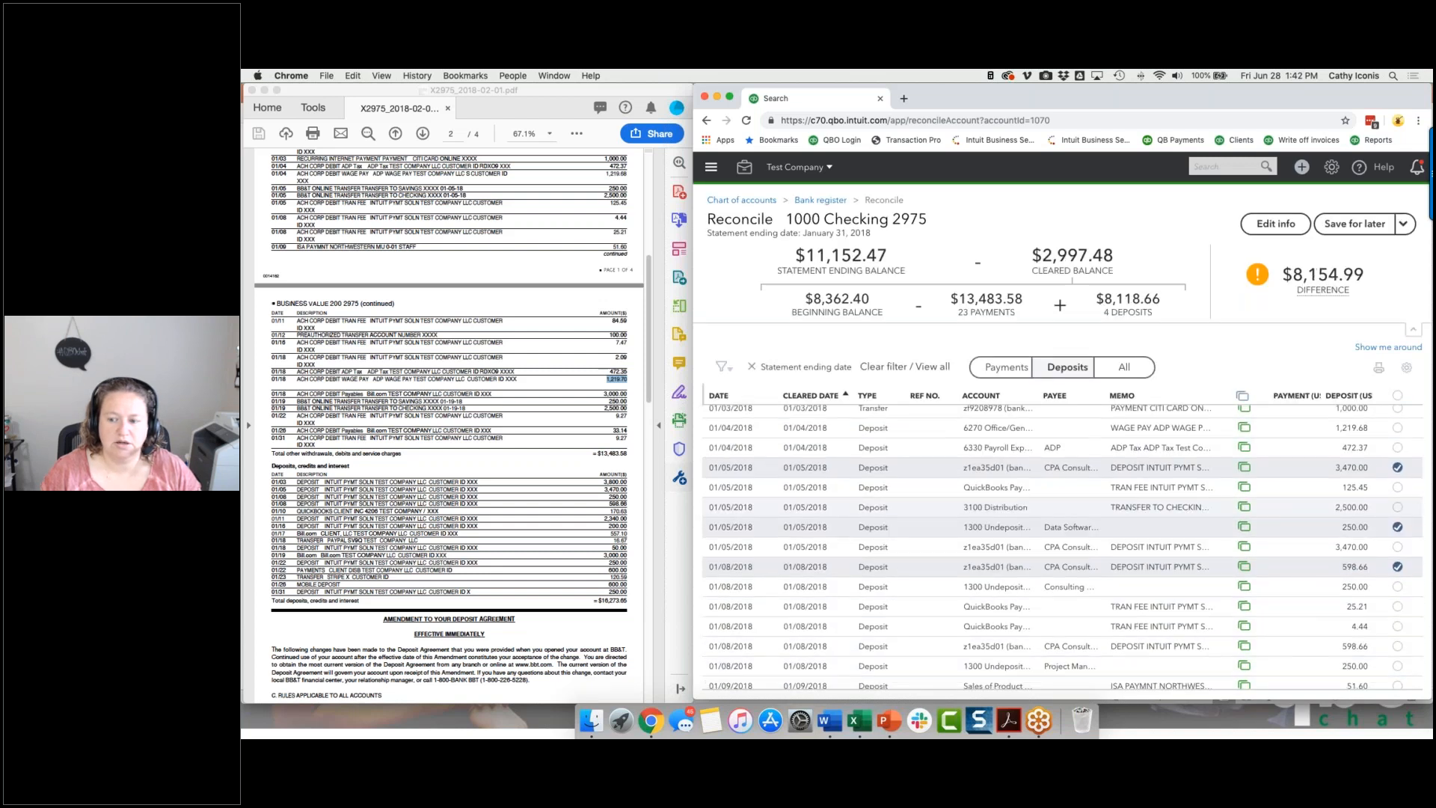
scroll(1393, 615, "down", 3)
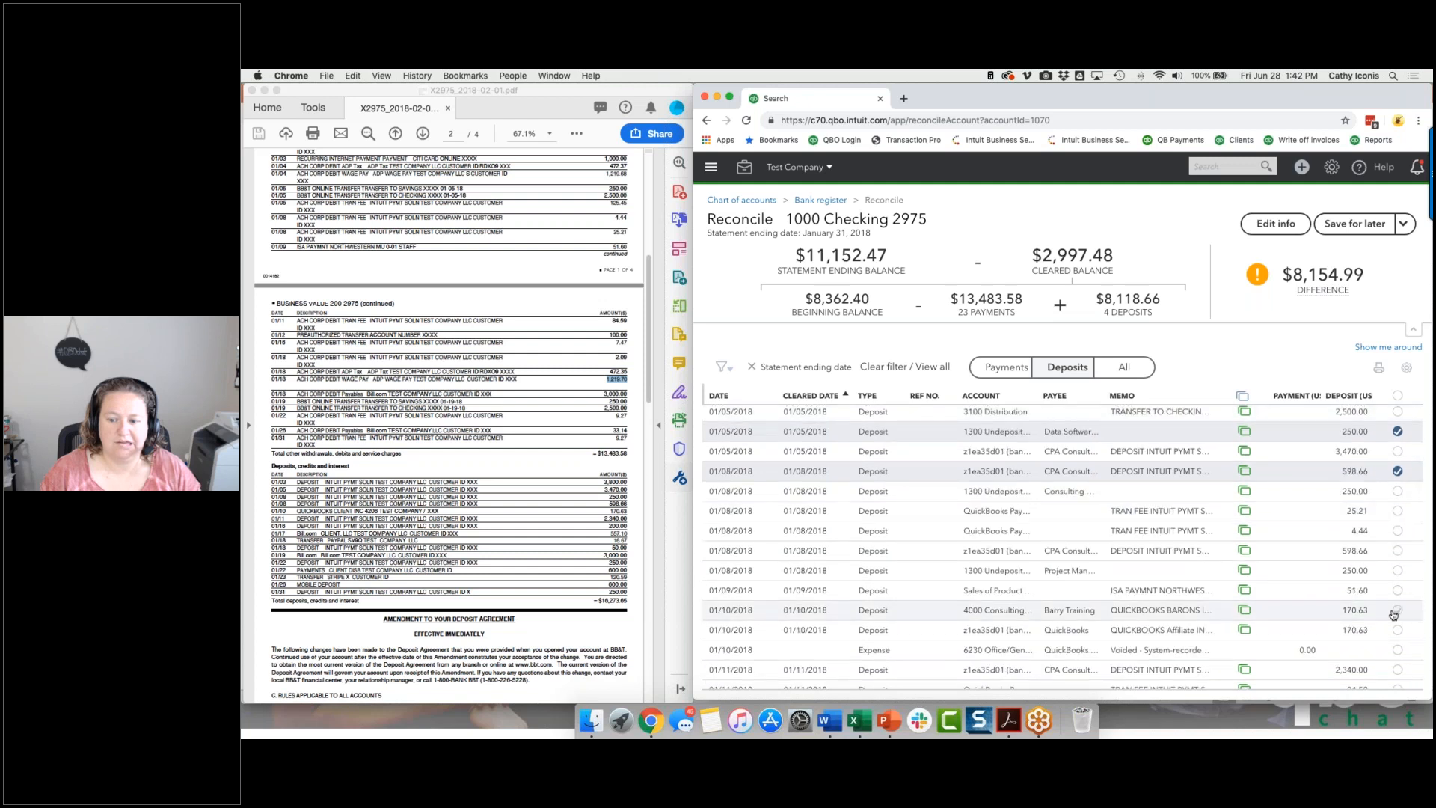
left_click(1396, 610)
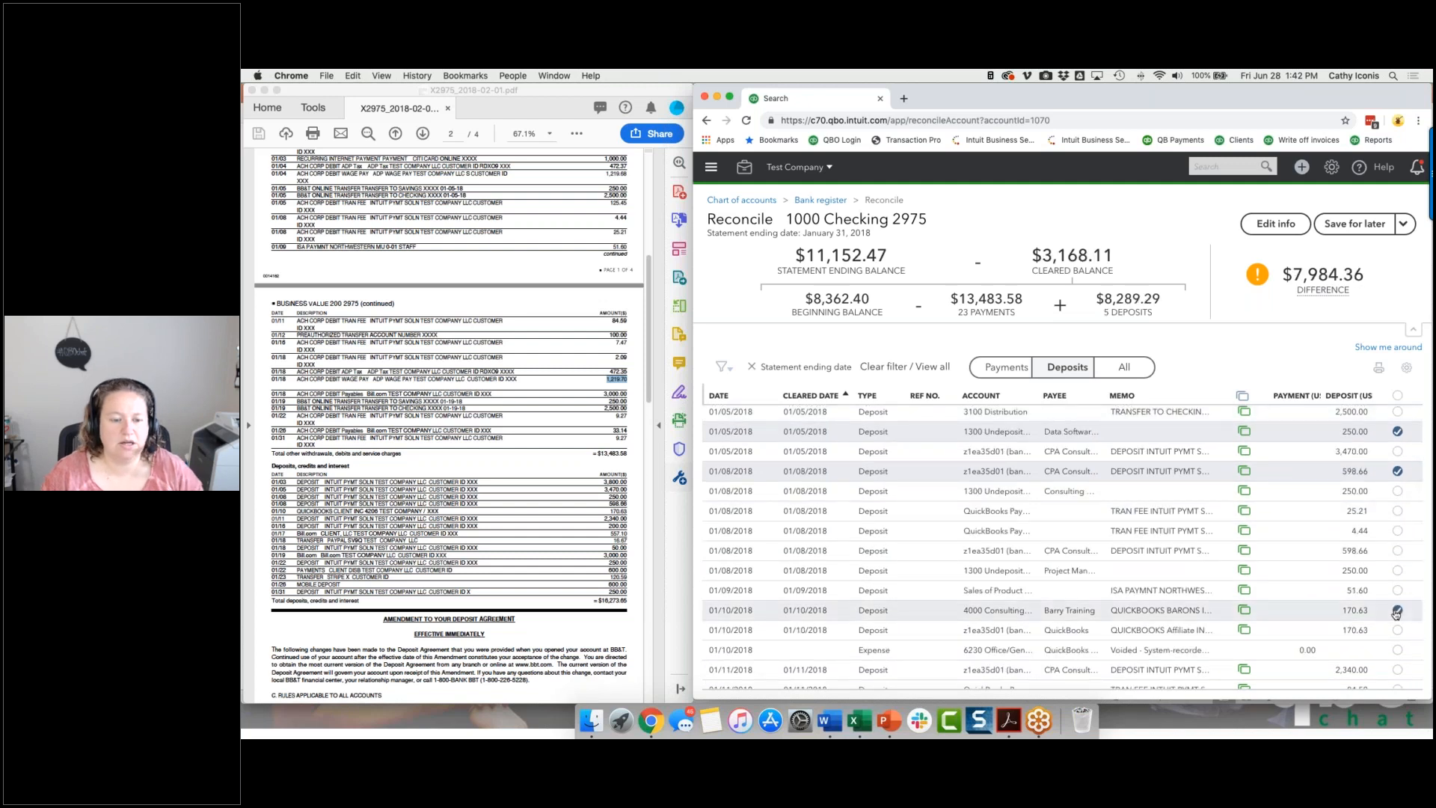
left_click(1398, 670)
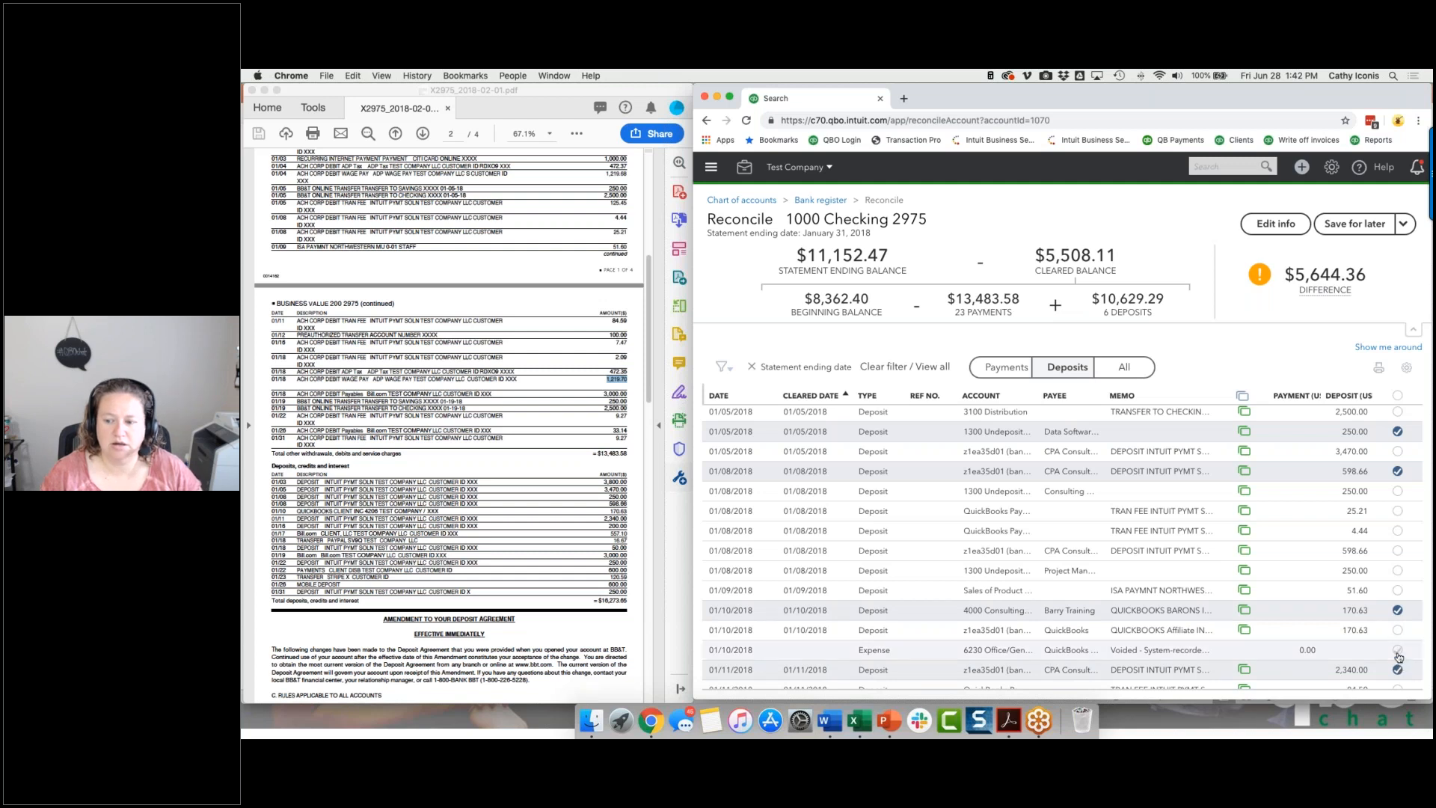
scroll(1397, 656, "down", 3)
left_click(1398, 662)
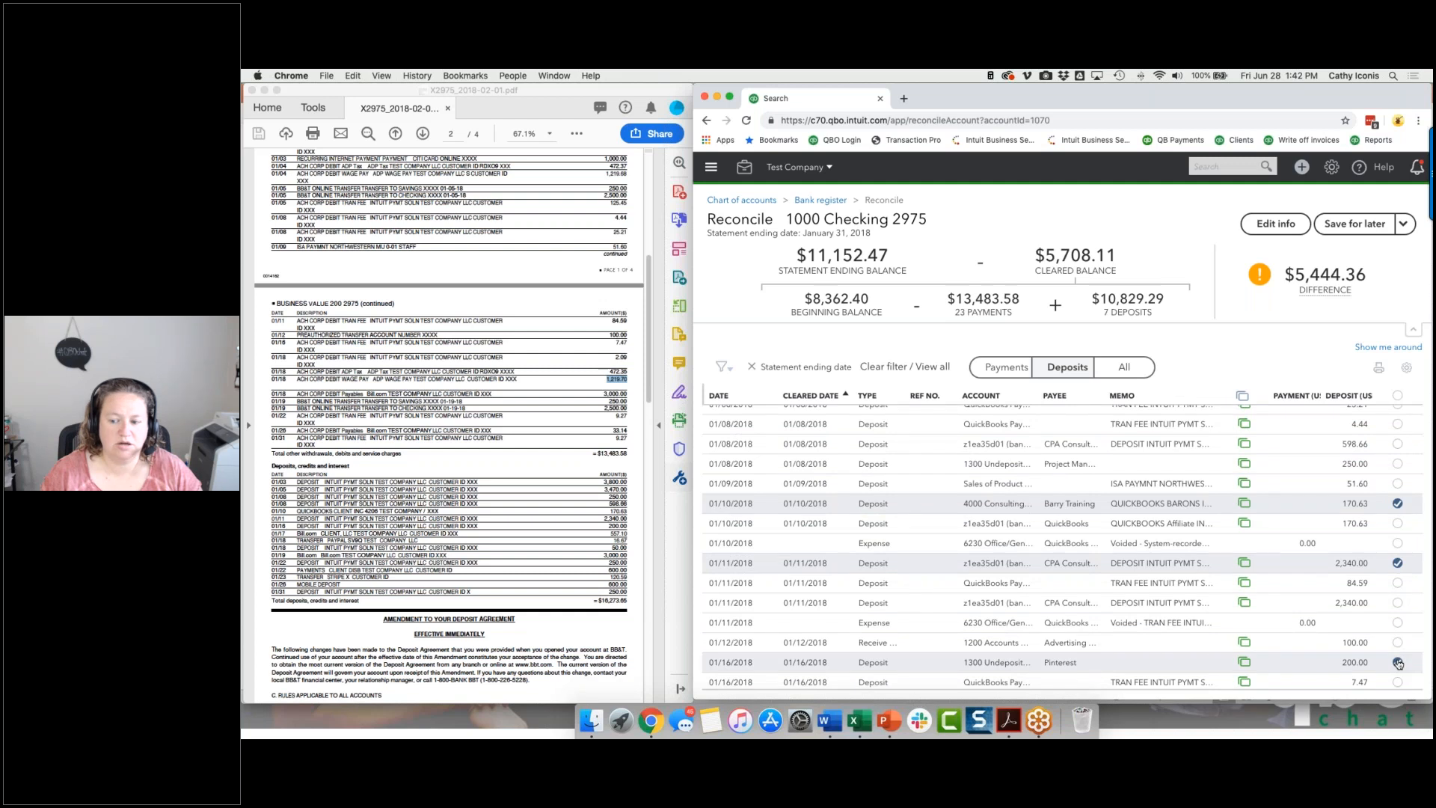
Clear the 557.10 Bill.com deposit of 01/17/2018 and the first 16.67 PayPal transfer deposit of 01/18/2018.
scroll(1397, 662, "down", 2)
scroll(1397, 664, "down", 2)
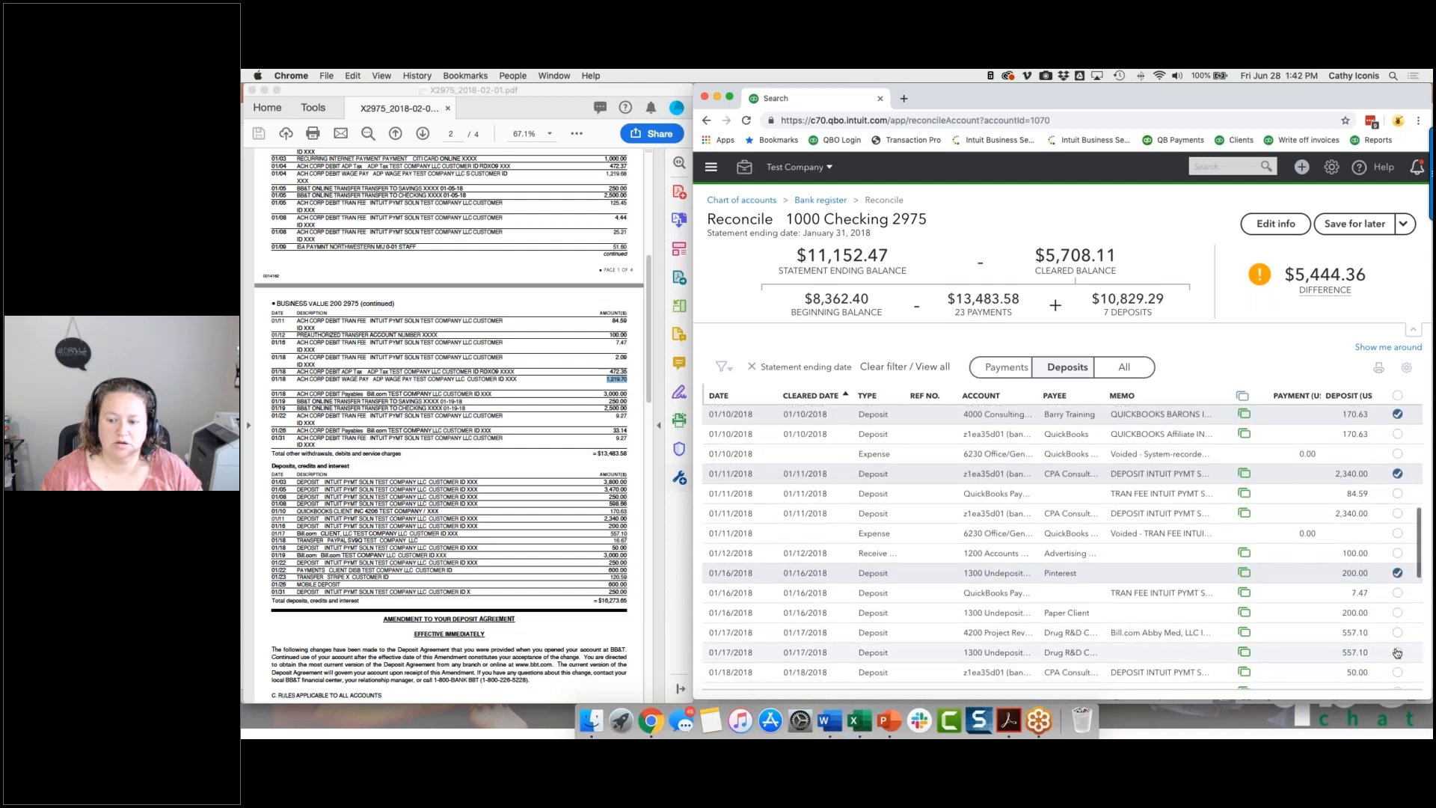
left_click(1396, 634)
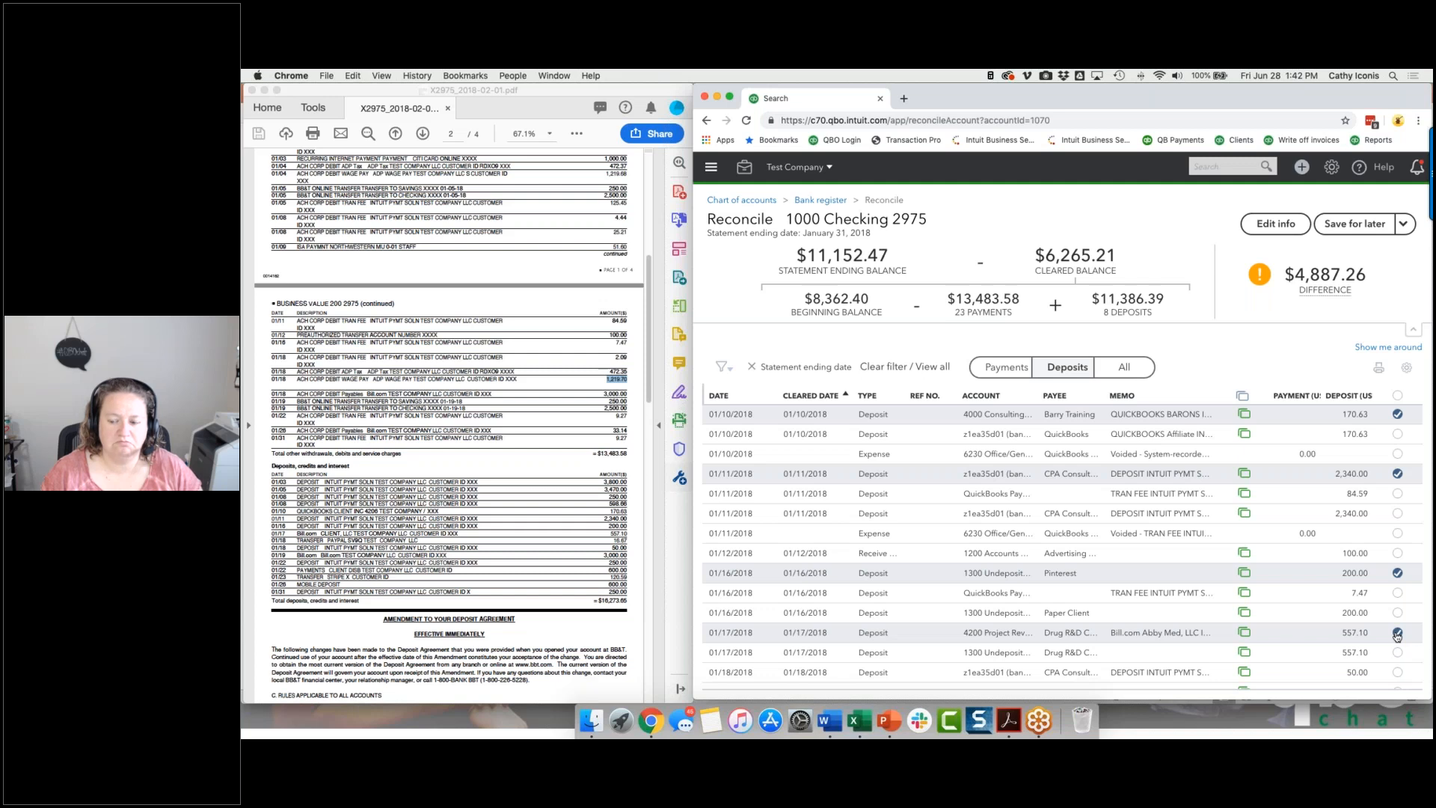
scroll(1397, 634, "down", 5)
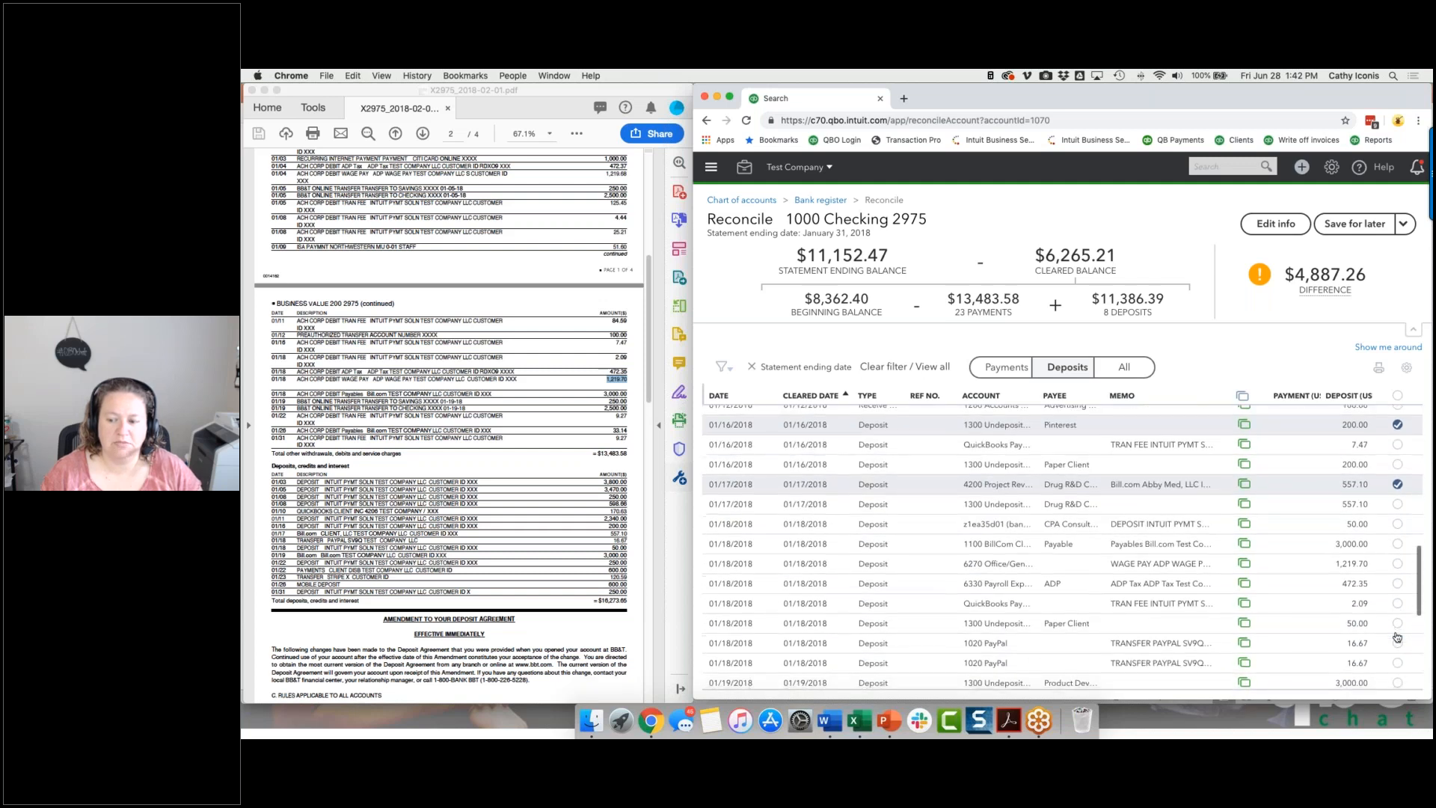
left_click(1396, 638)
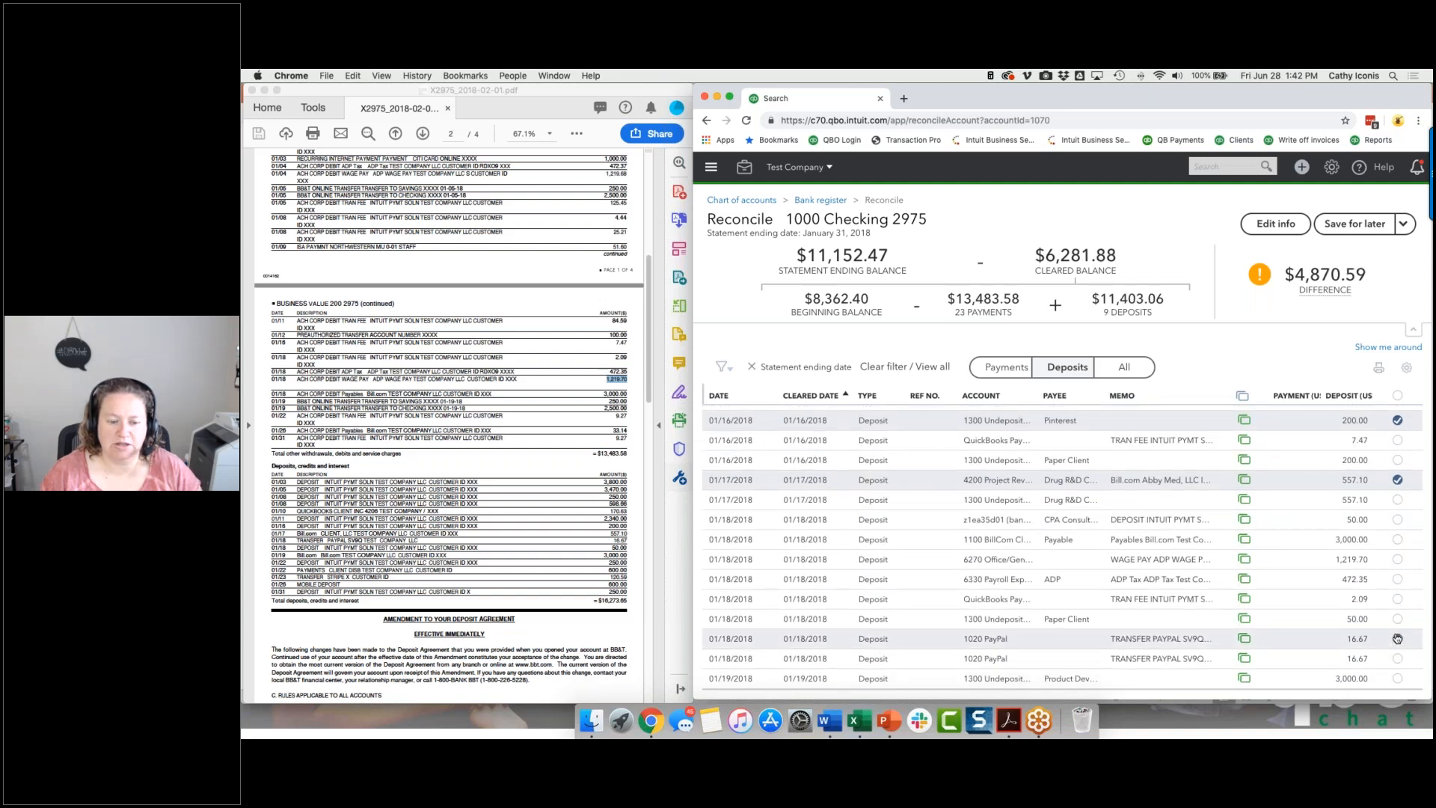
Clear the 50.00 Paper Client deposit of 01/18/2018 and the first 3,000.00 undeposited funds deposit of 01/19/2018.
scroll(1396, 638, "down", 8)
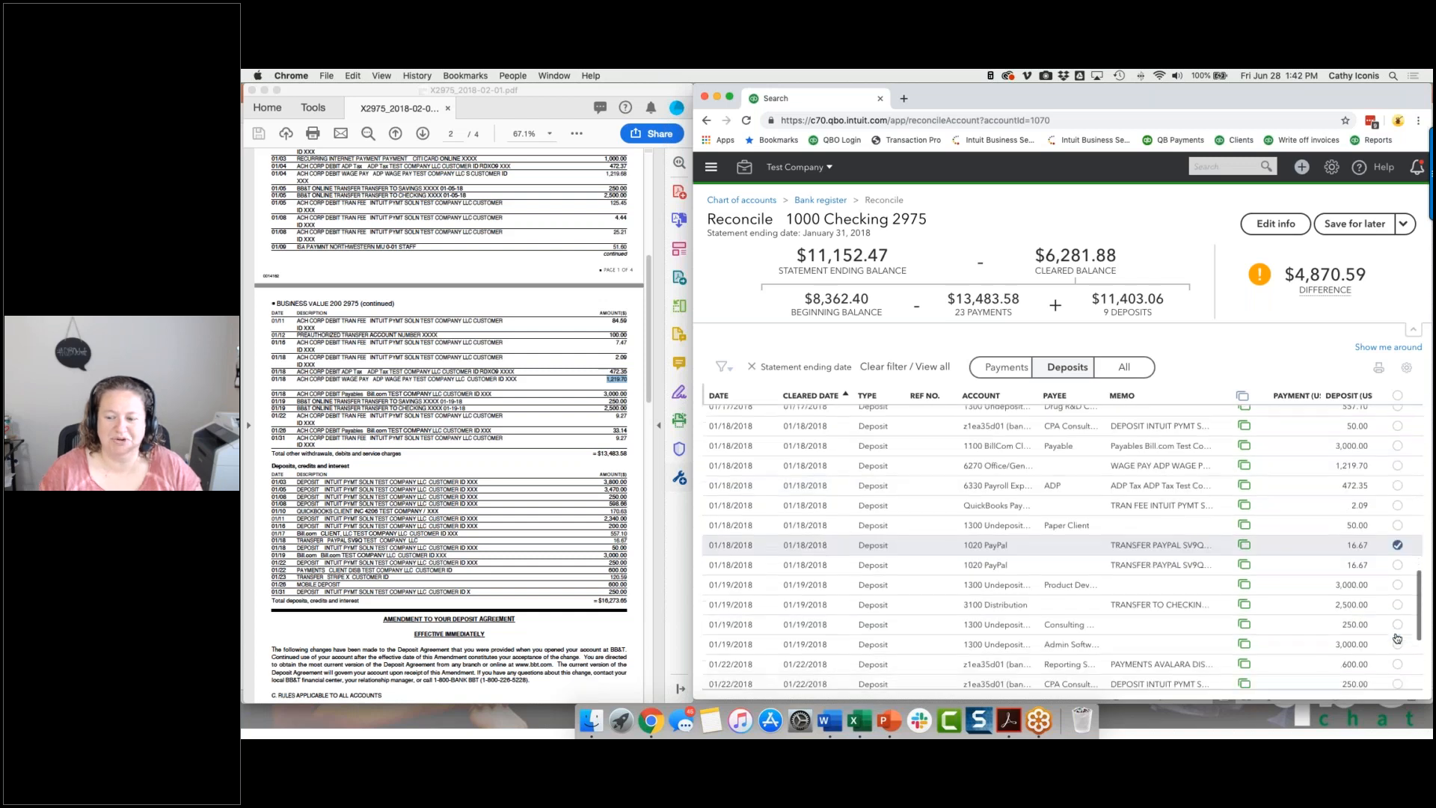
scroll(1396, 638, "down", 1)
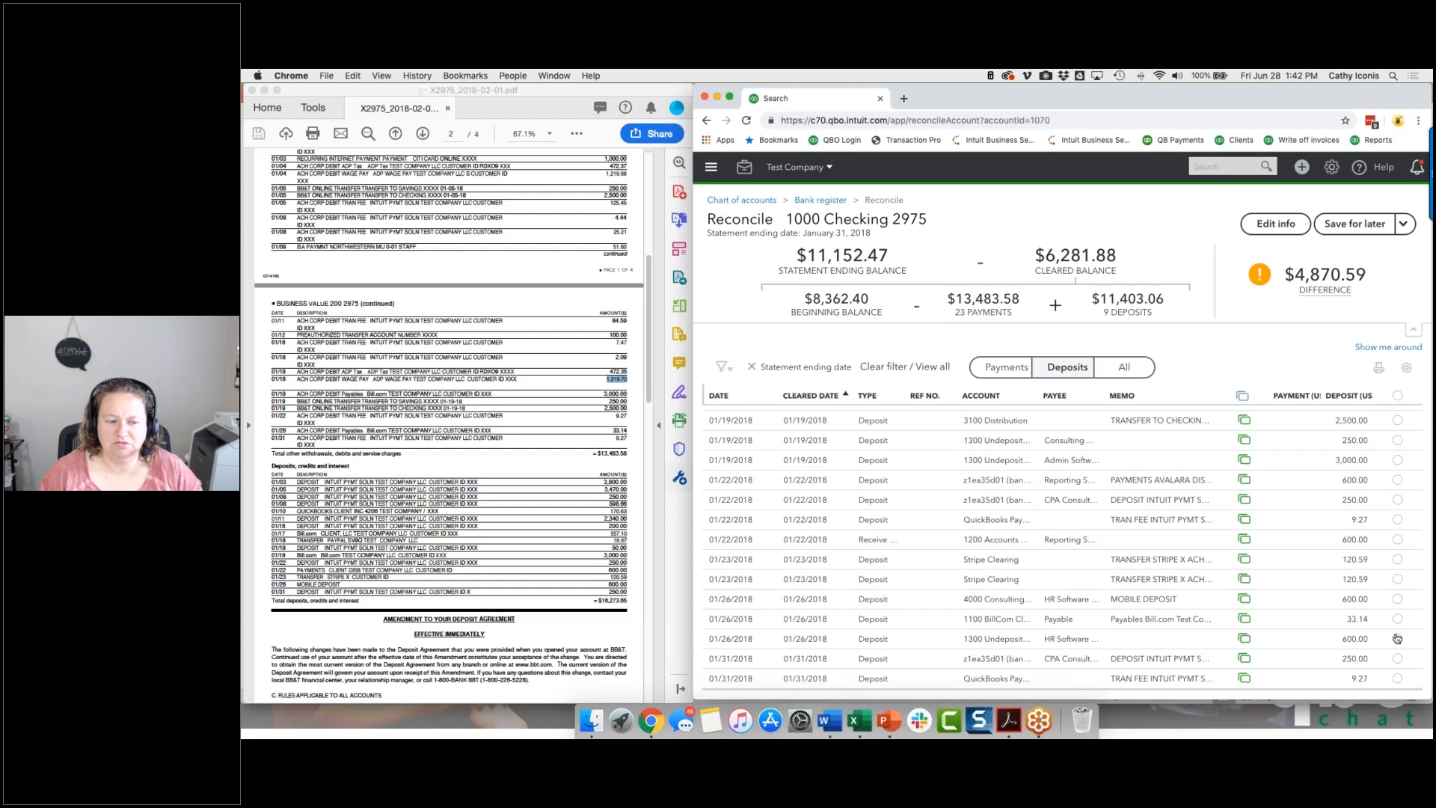
scroll(1397, 638, "up", 7)
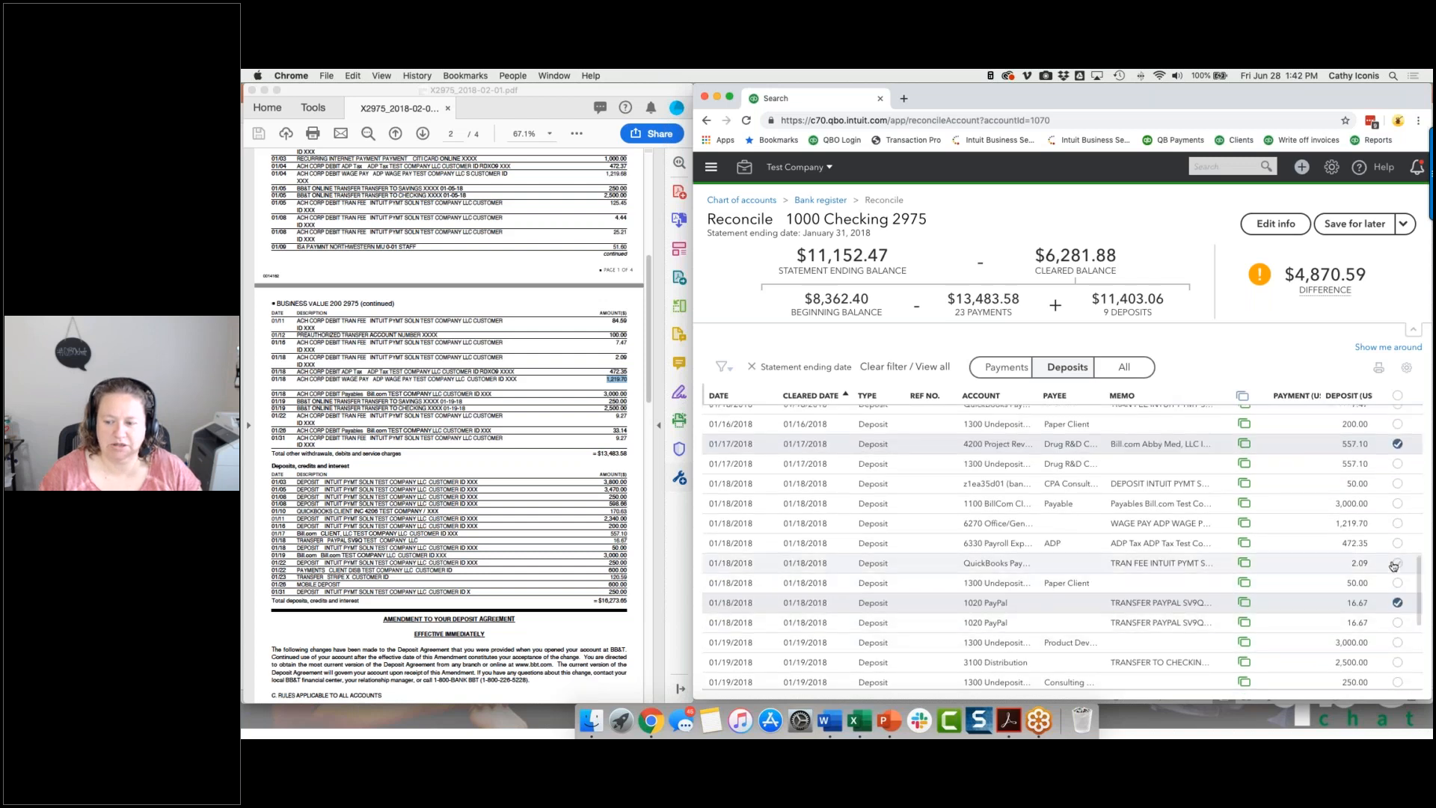
left_click(1397, 583)
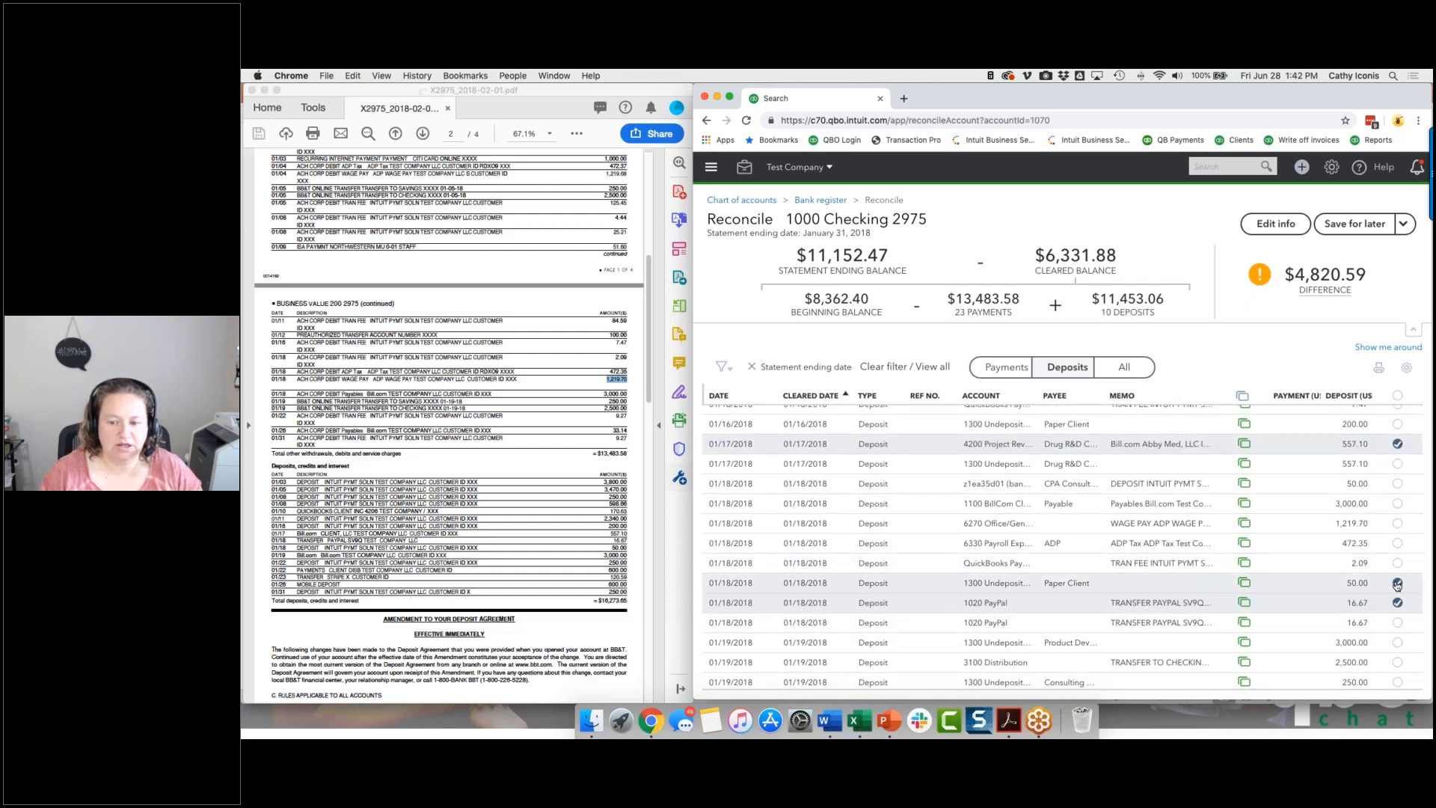
left_click(1397, 642)
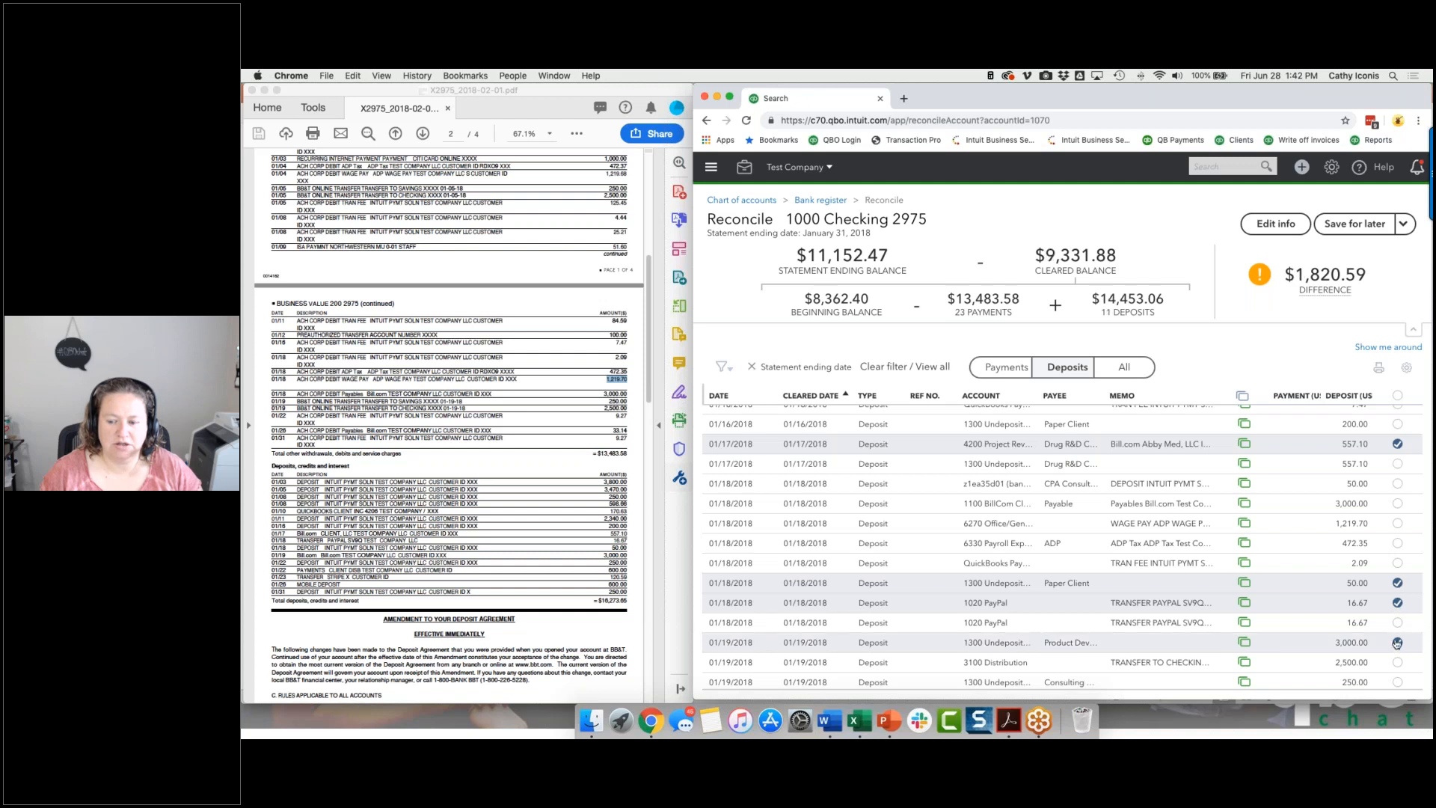
Clear the 250.00 deposit of 01/19/2018 and the 600.00 Avalara payments deposit of 01/22/2018.
scroll(1397, 642, "down", 3)
left_click(1396, 623)
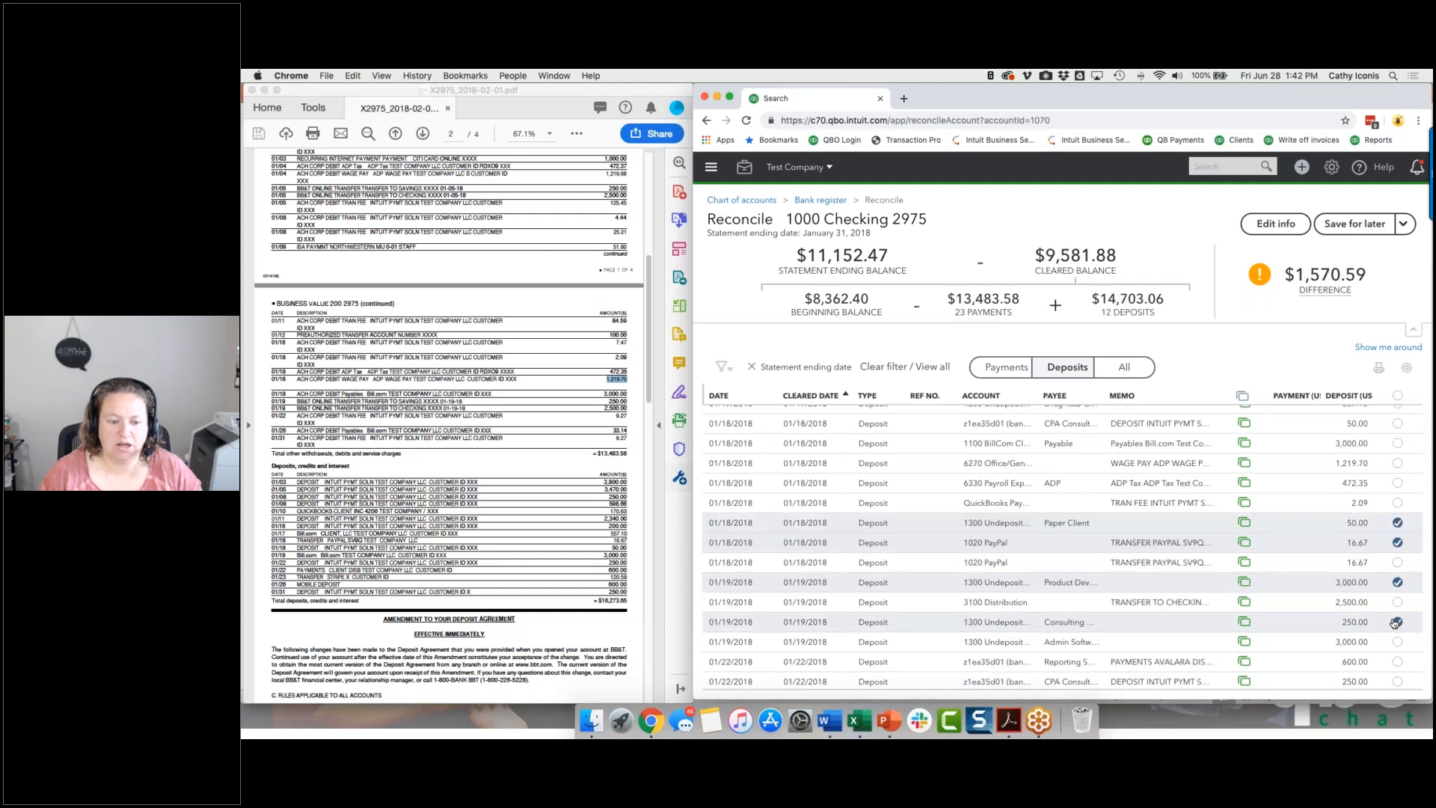
left_click(1397, 663)
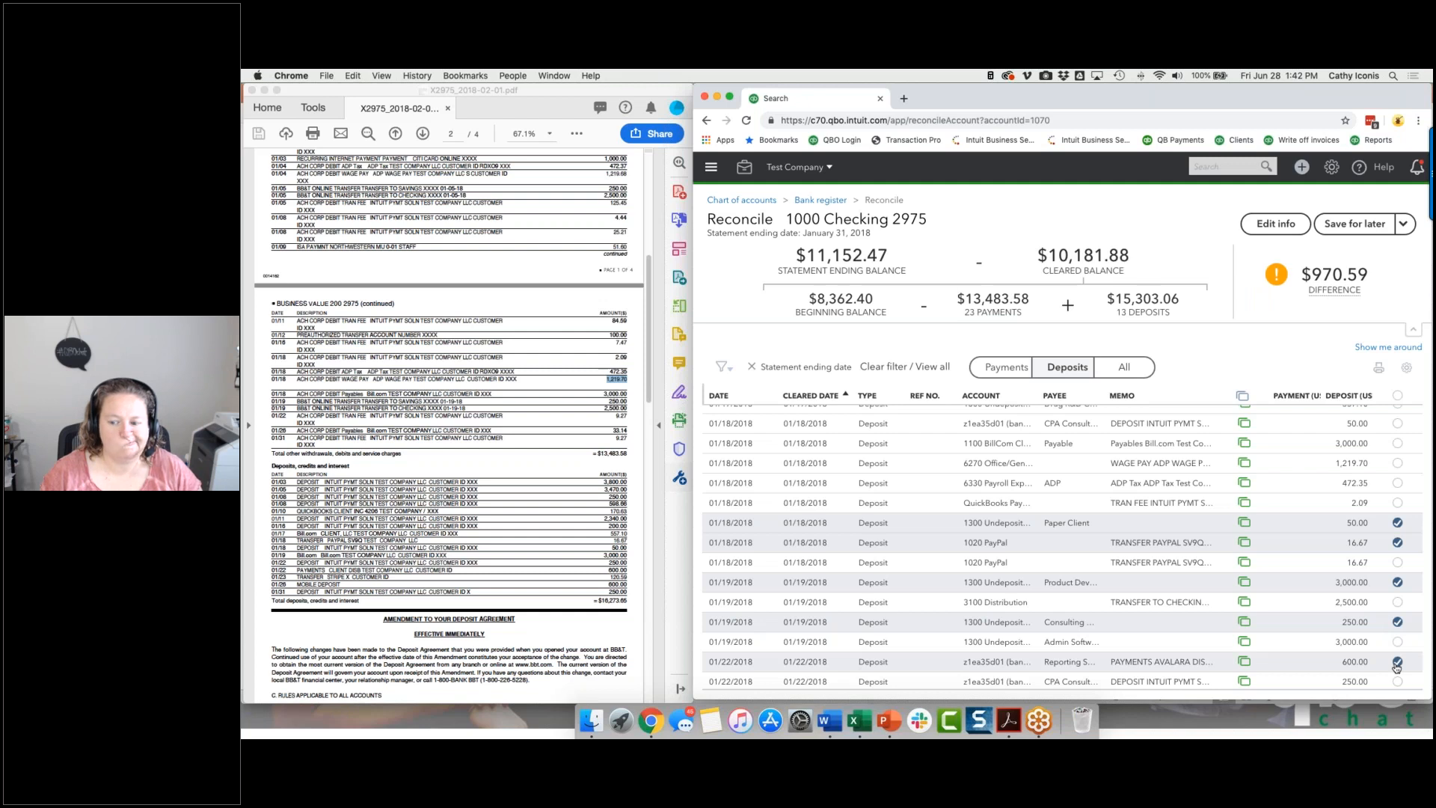
Clear the first 120.59 Stripe deposit of 01/23, both 600.00 deposits of 01/26, and the 250.00 deposit of 01/31/2018.
scroll(1395, 630, "down", 7)
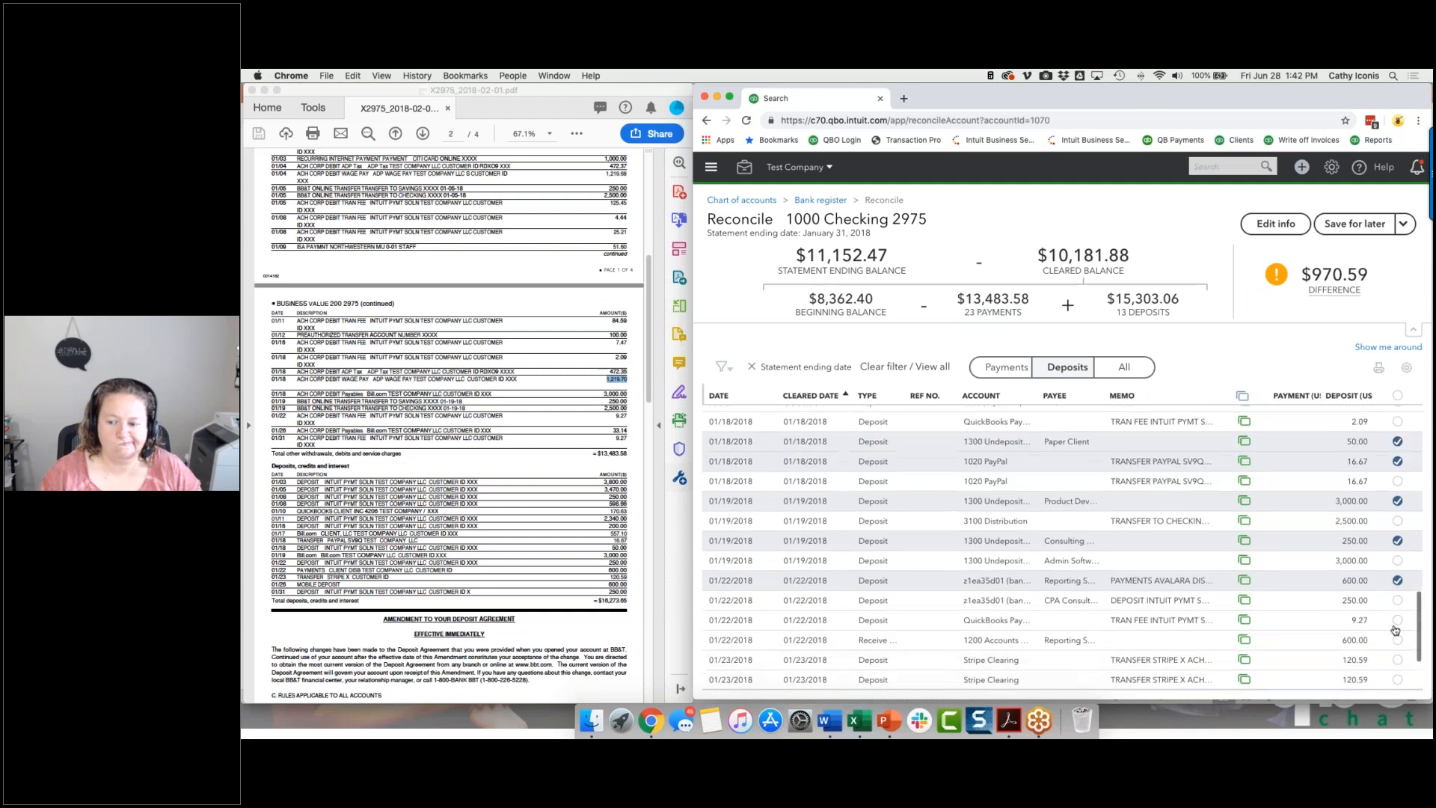
left_click(1398, 598)
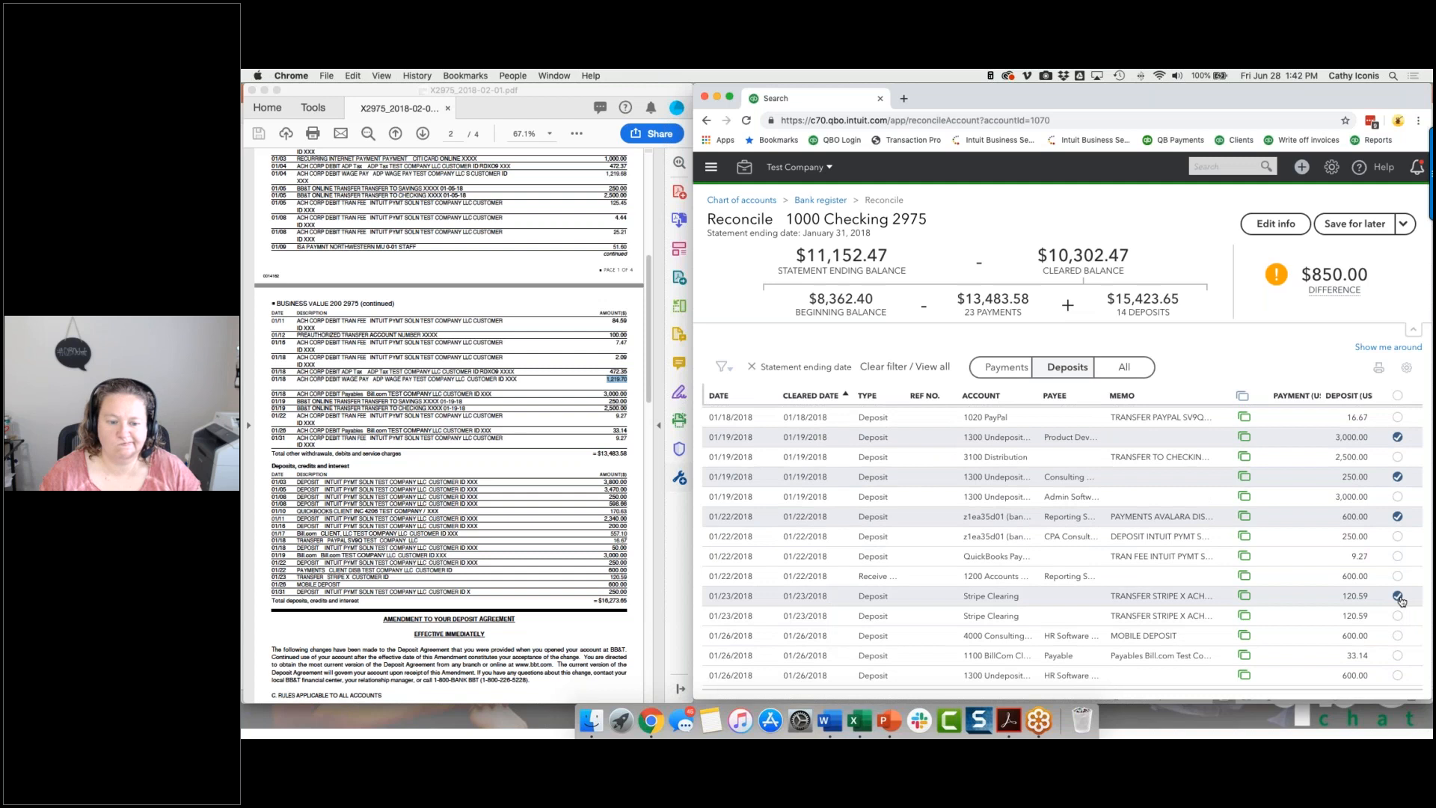
left_click(1397, 636)
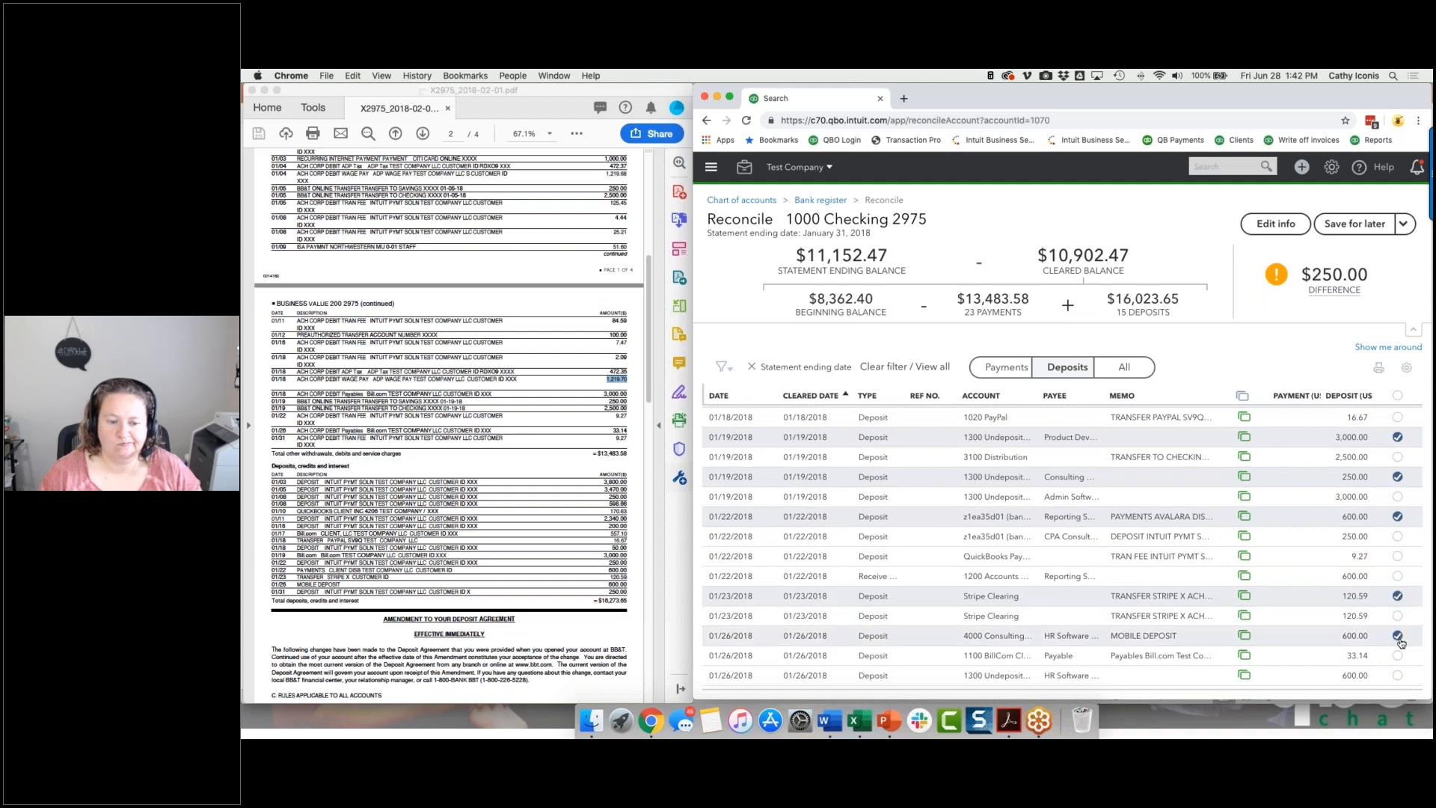
scroll(1400, 643, "down", 1)
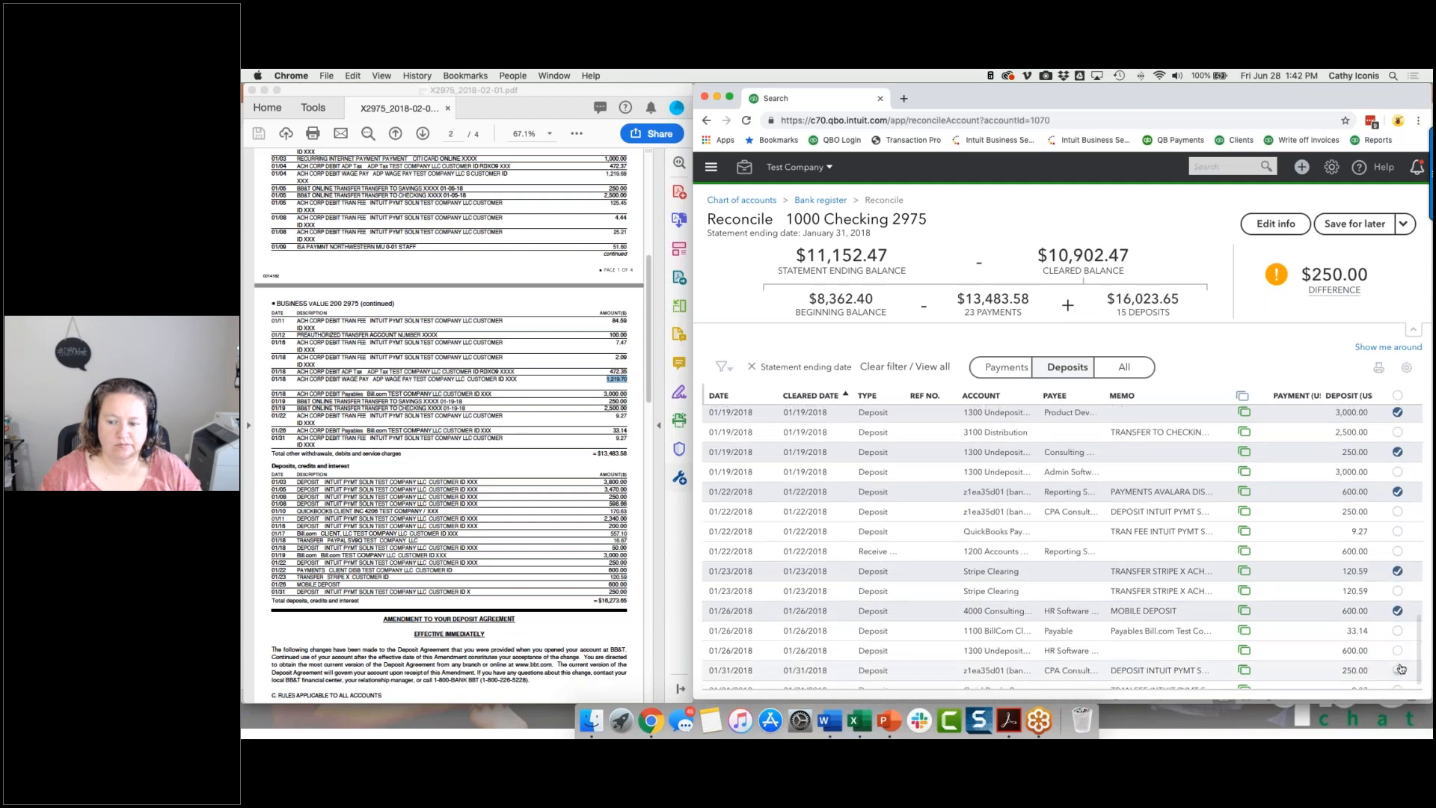
left_click(1398, 650)
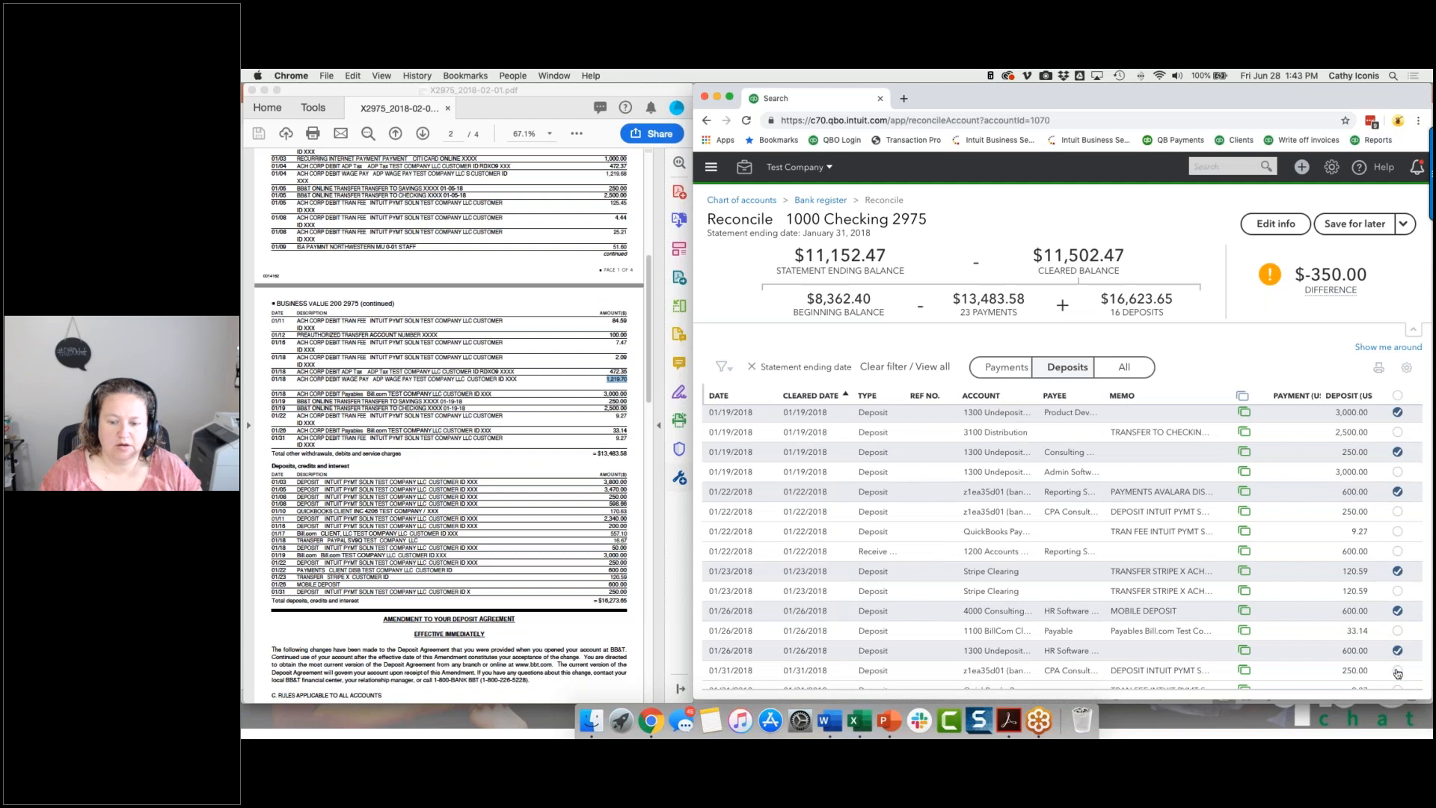
left_click(1398, 671)
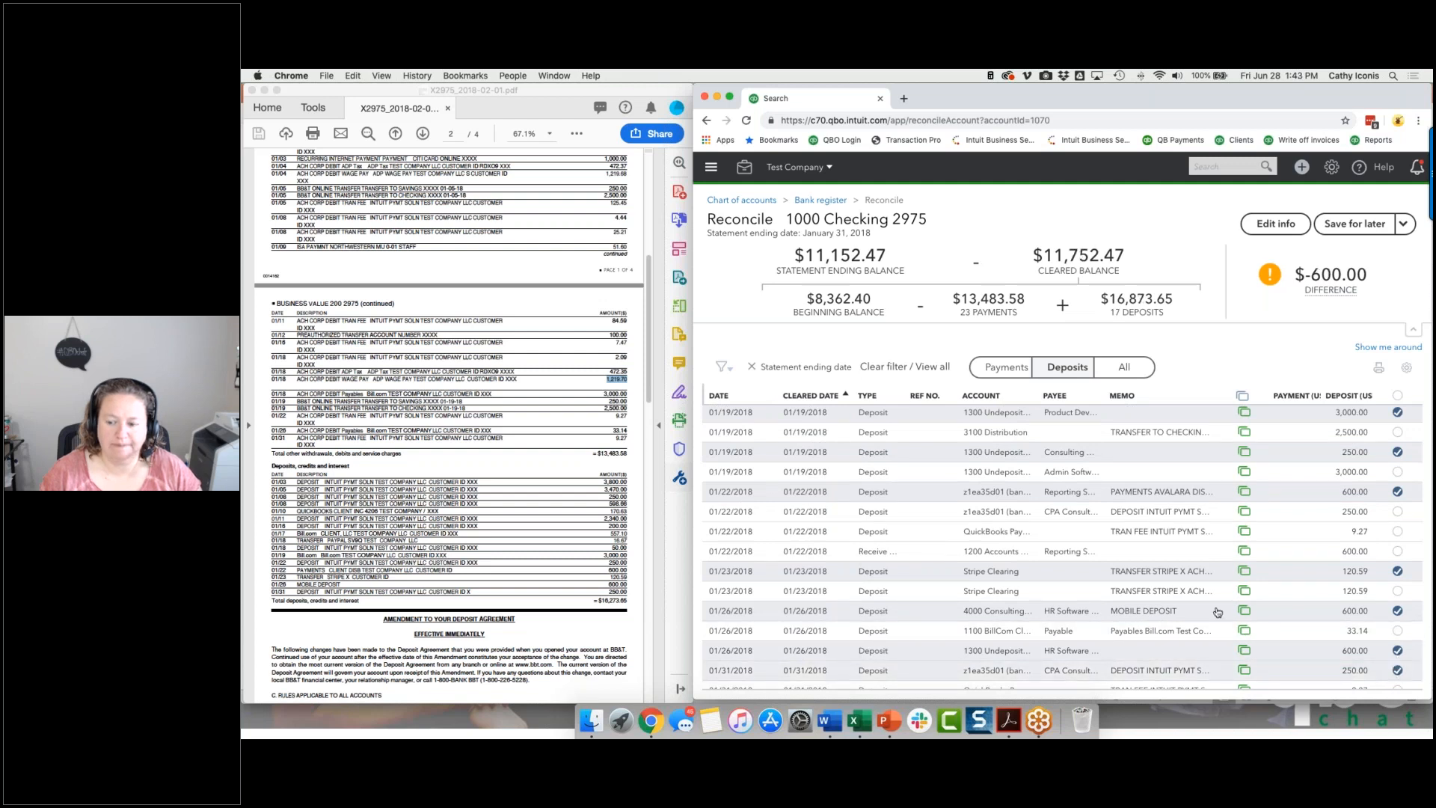
Compare the cleared deposits from the start to the end of January with the bank statement's deposits section.
scroll(1218, 612, "up", 10)
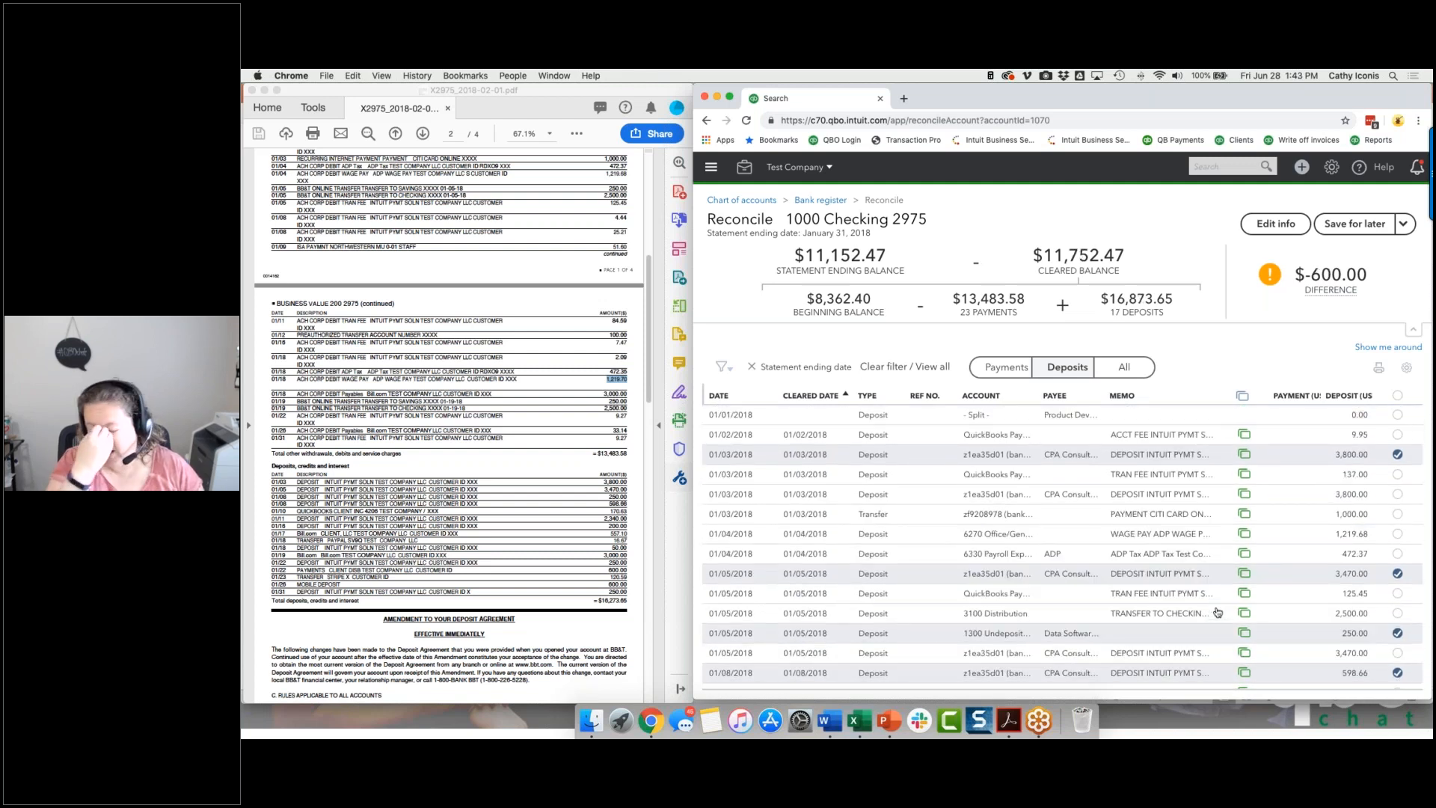
scroll(635, 452, "down", 1)
scroll(798, 541, "down", 1)
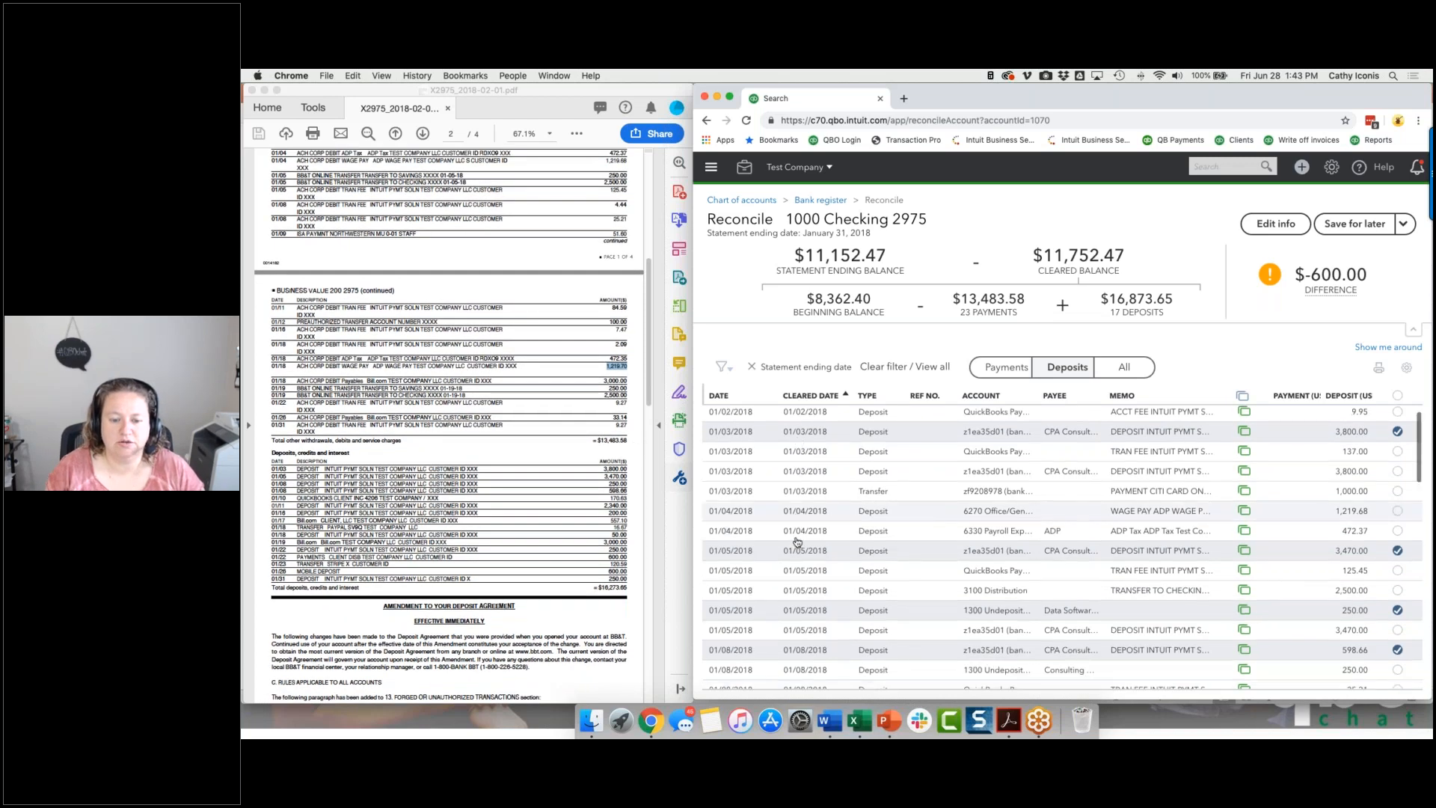
scroll(798, 541, "down", 13)
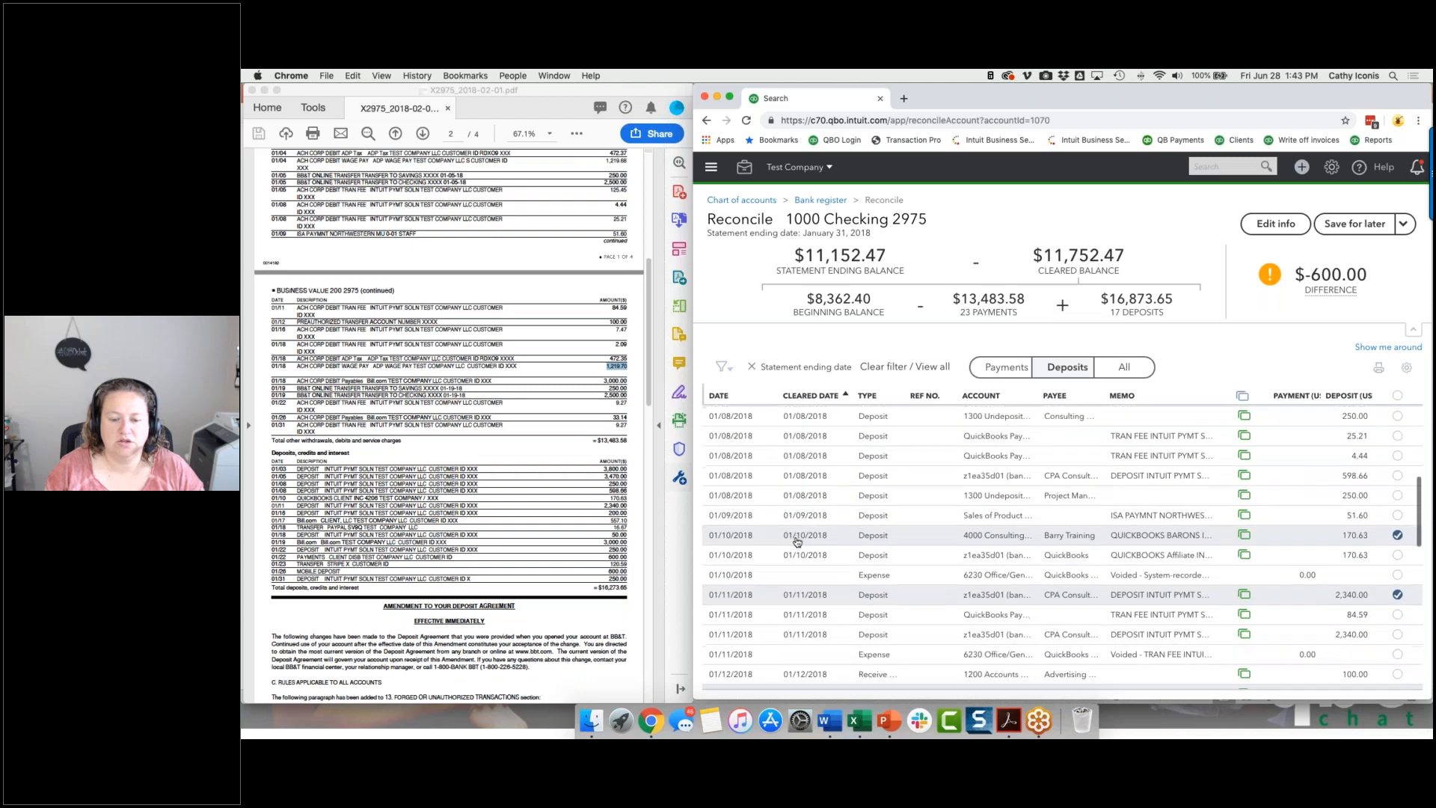
scroll(798, 541, "down", 8)
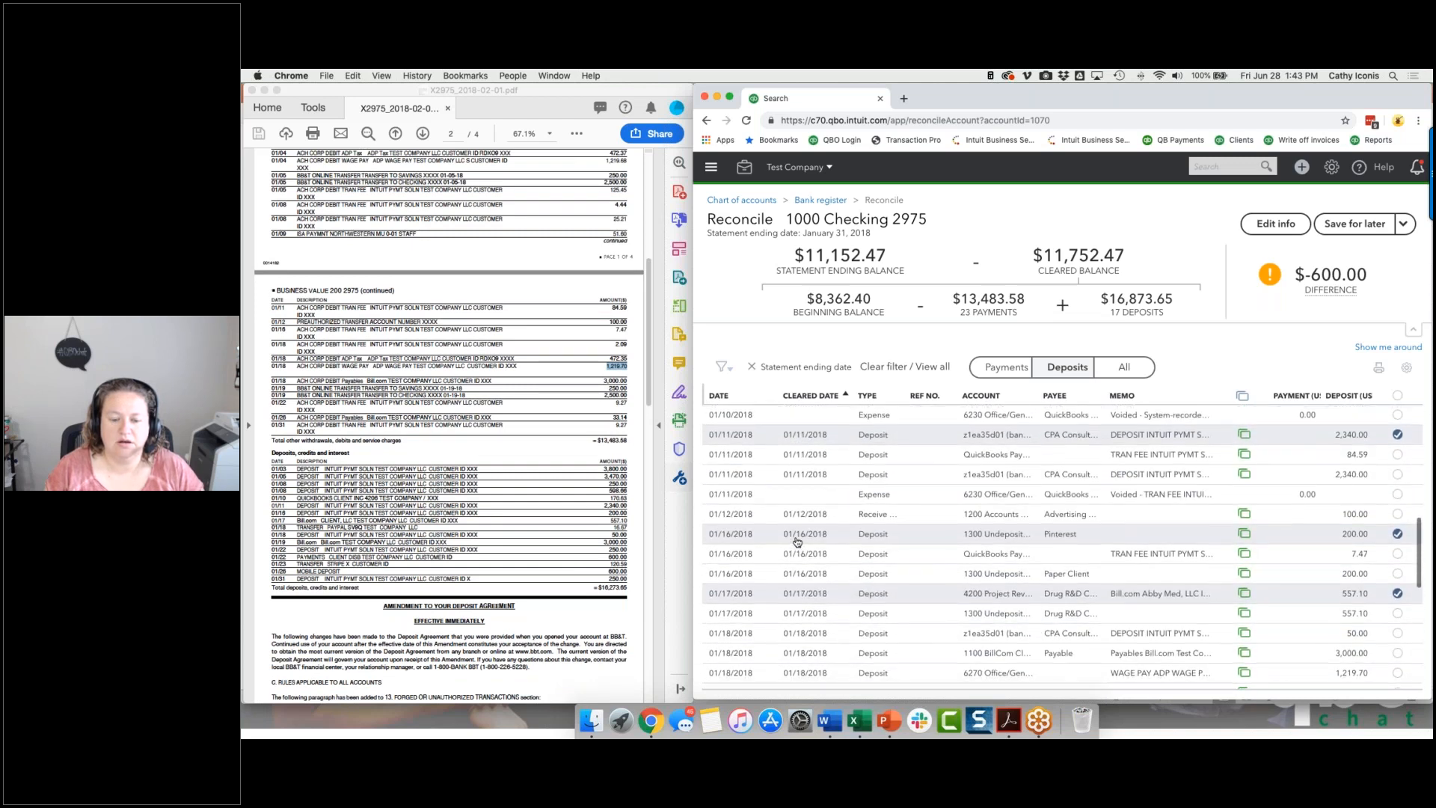
scroll(797, 541, "down", 7)
scroll(797, 541, "down", 10)
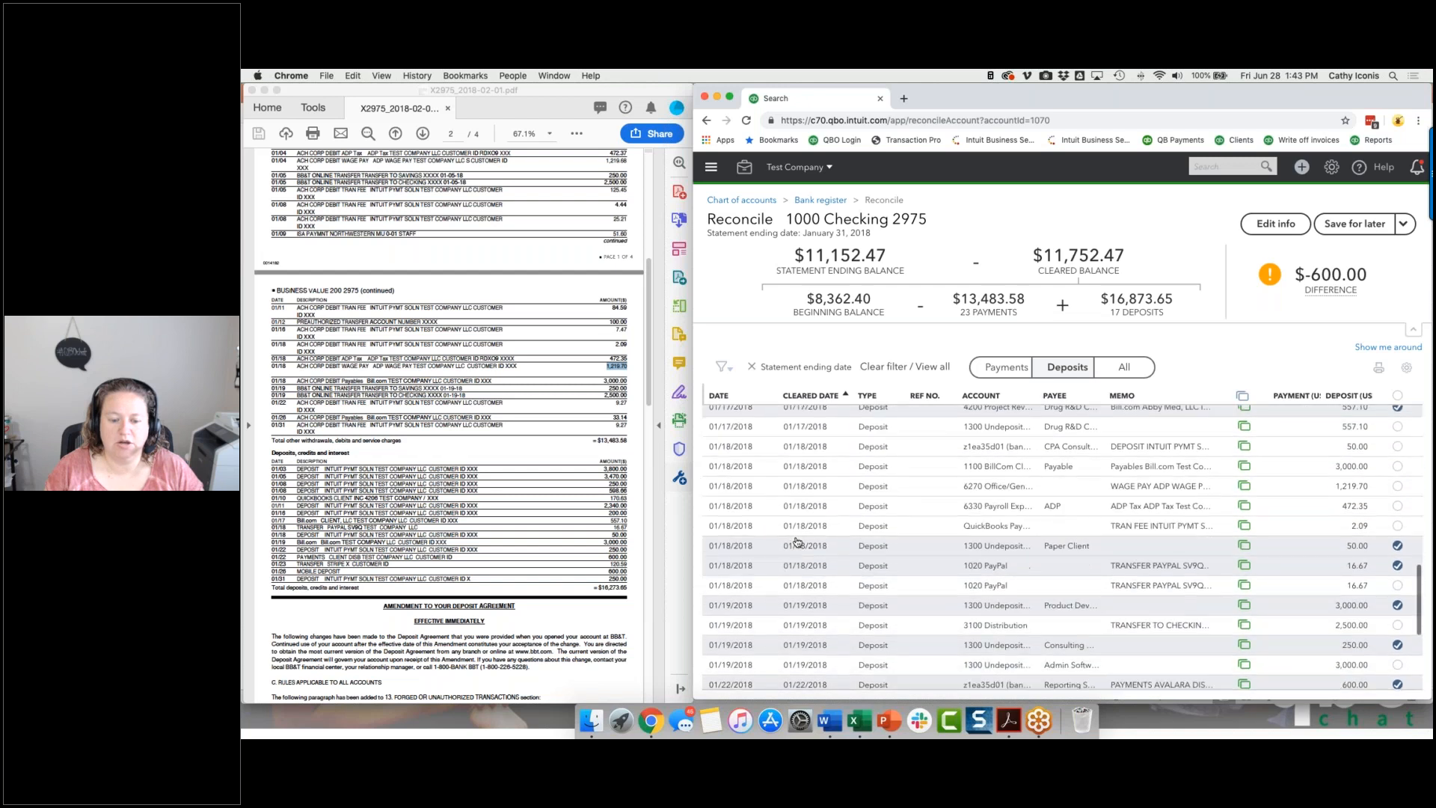
scroll(797, 541, "down", 3)
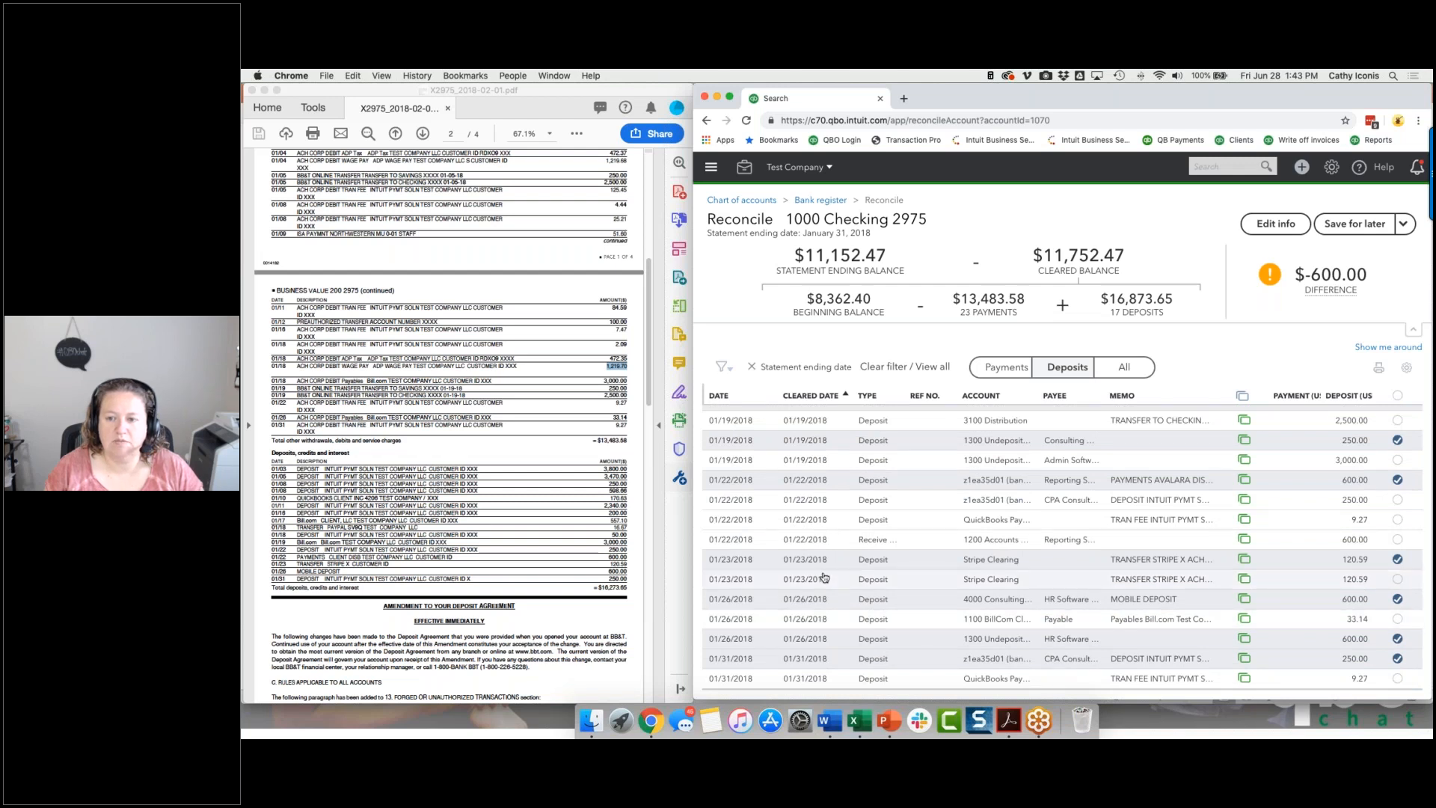
scroll(824, 577, "down", 1)
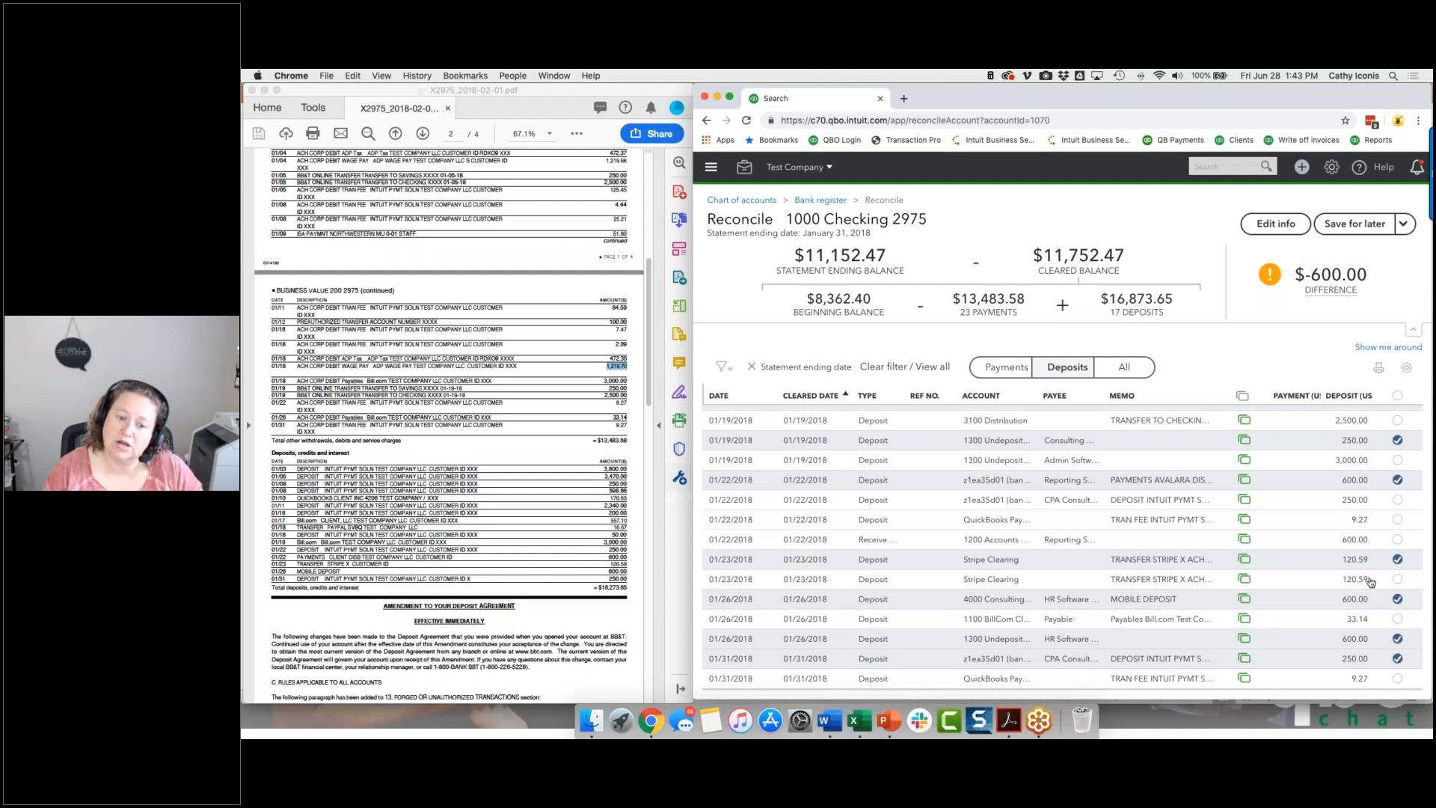
Unclear the 600.00 mobile deposit of 01/26/2018 and finish the reconciliation of the checking account.
left_click(1397, 481)
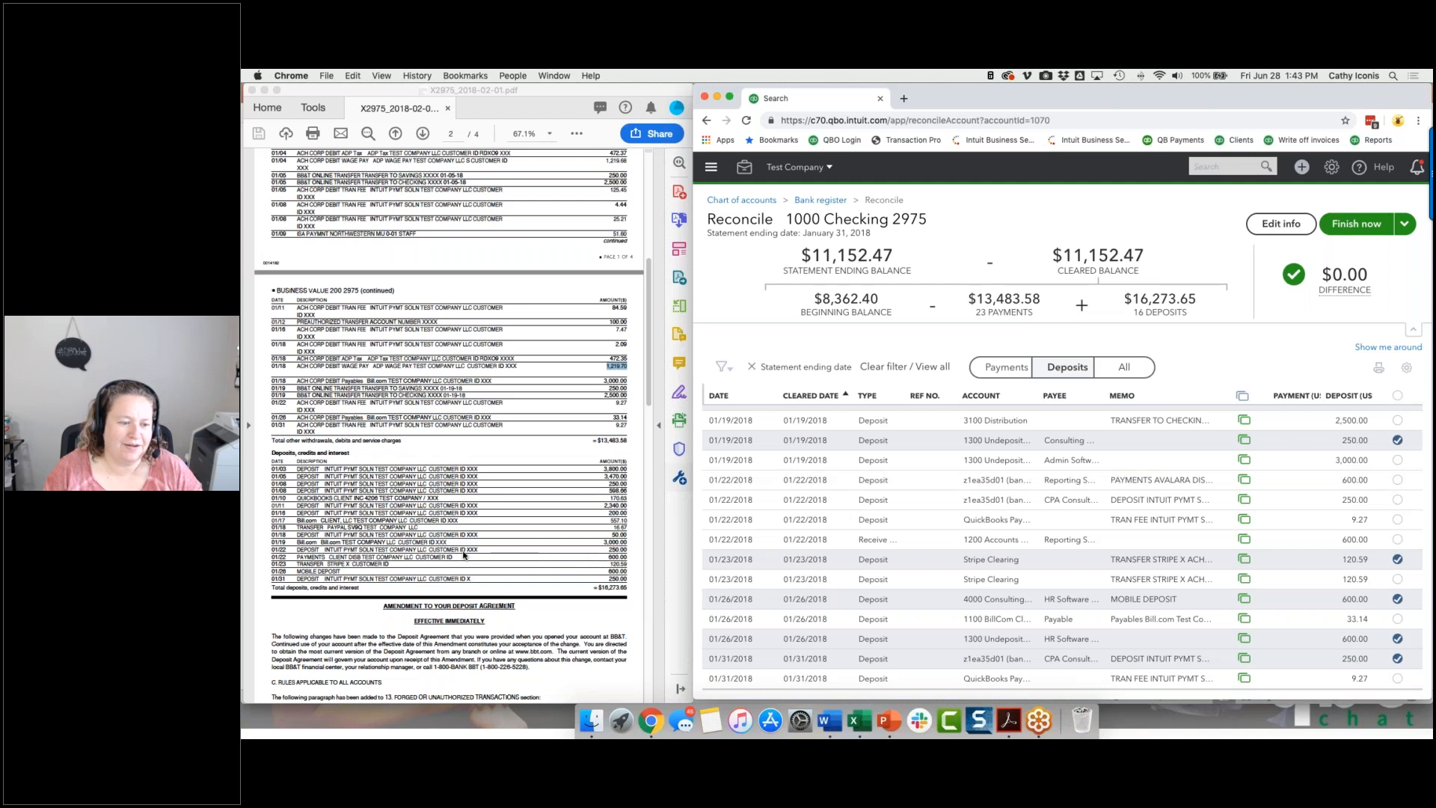
left_click(1397, 479)
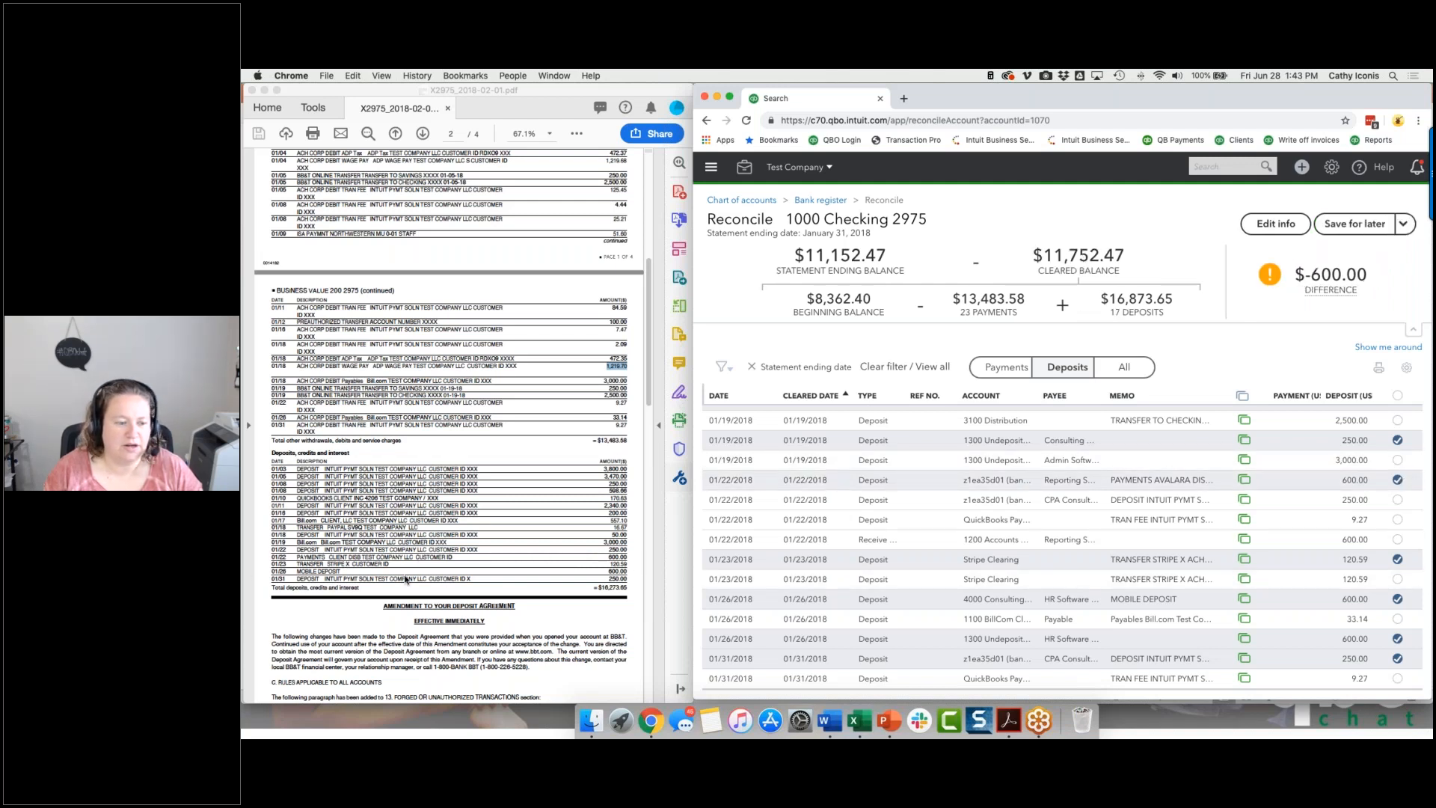
left_click(1397, 599)
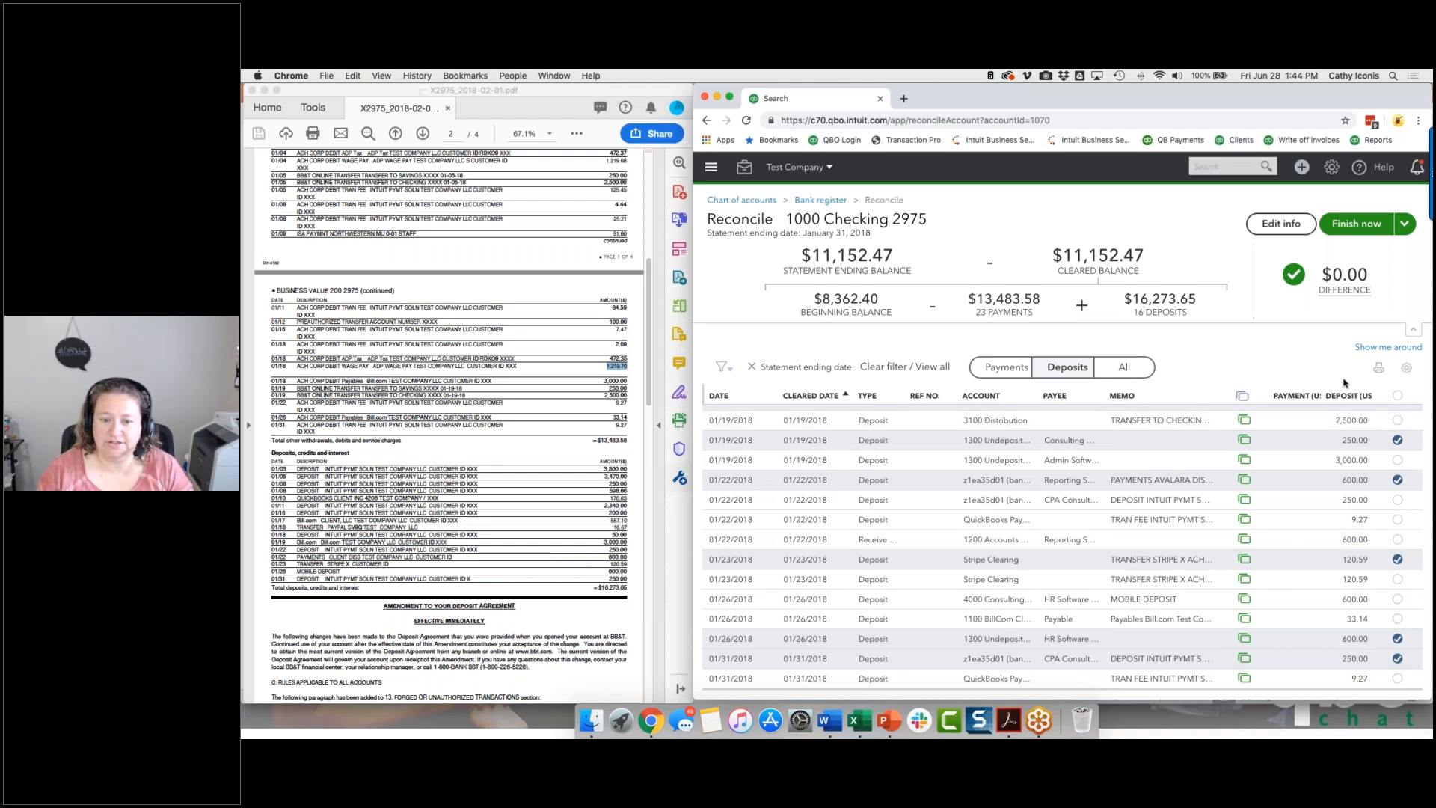
left_click(1363, 229)
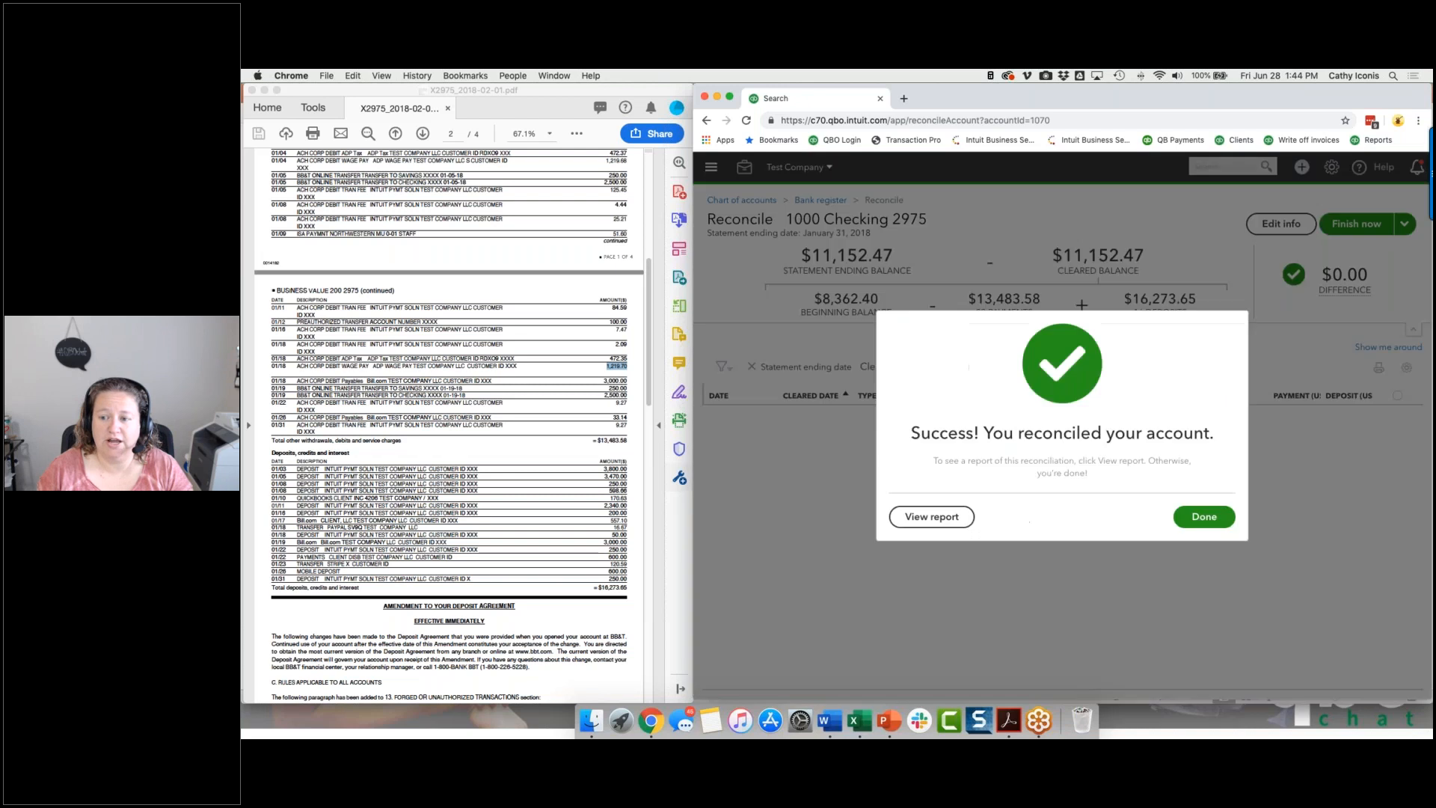
Close the finished reconciliation and start another for the checking account with ending balance 11,152.47 and ending date 01/31/2018.
left_click(1202, 518)
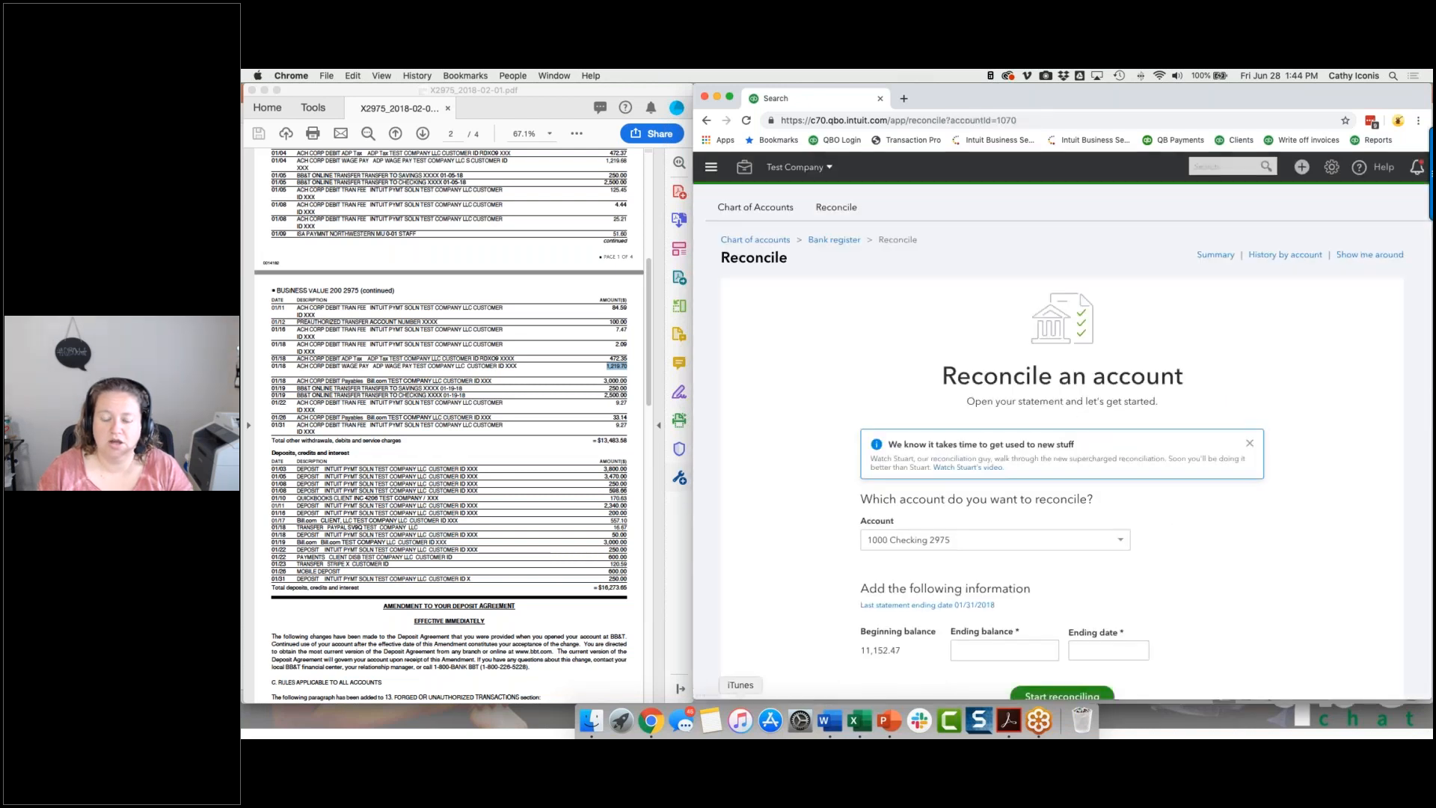
left_click(971, 650)
scroll(381, 487, "up", 10)
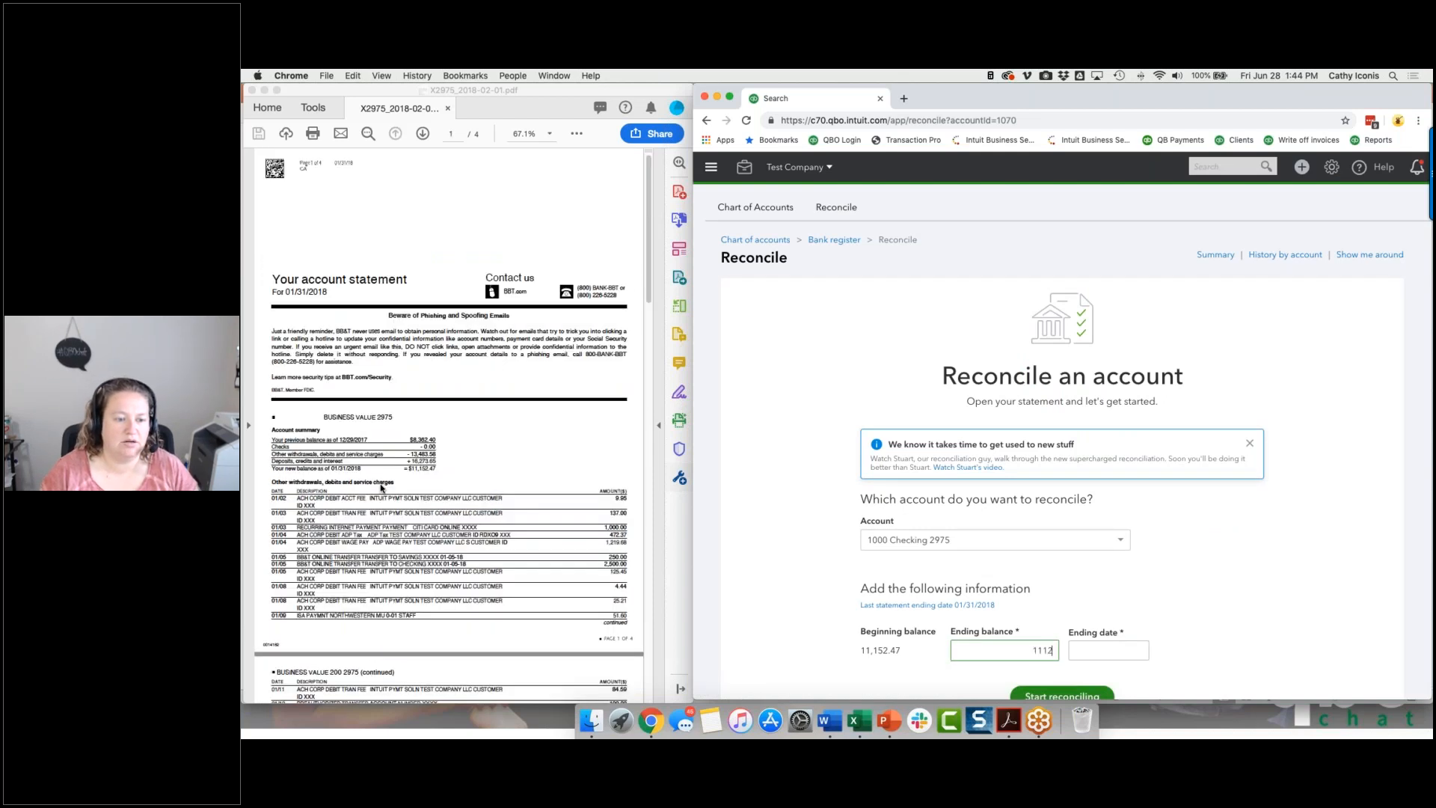
type("1115")
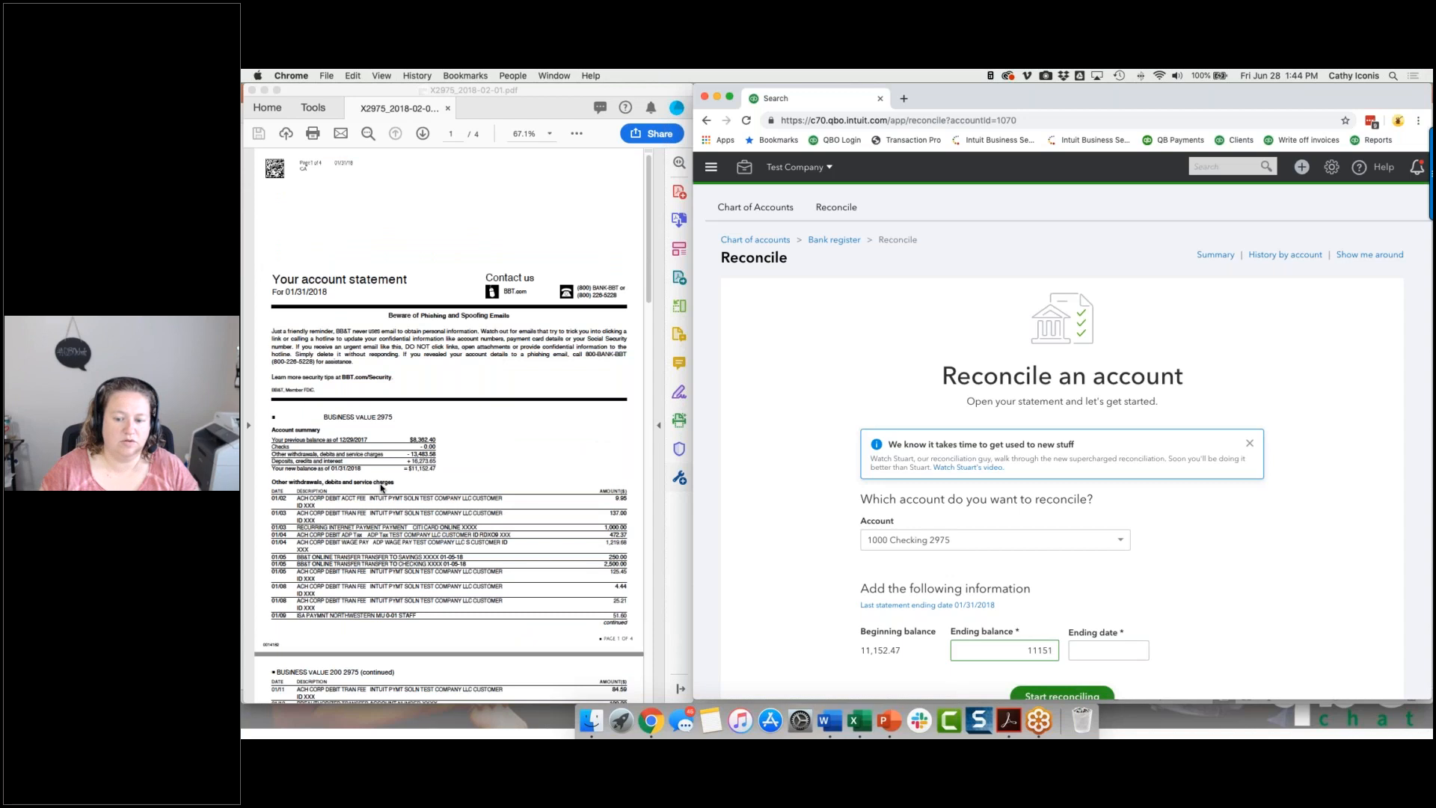
type("2.47")
key("Tab")
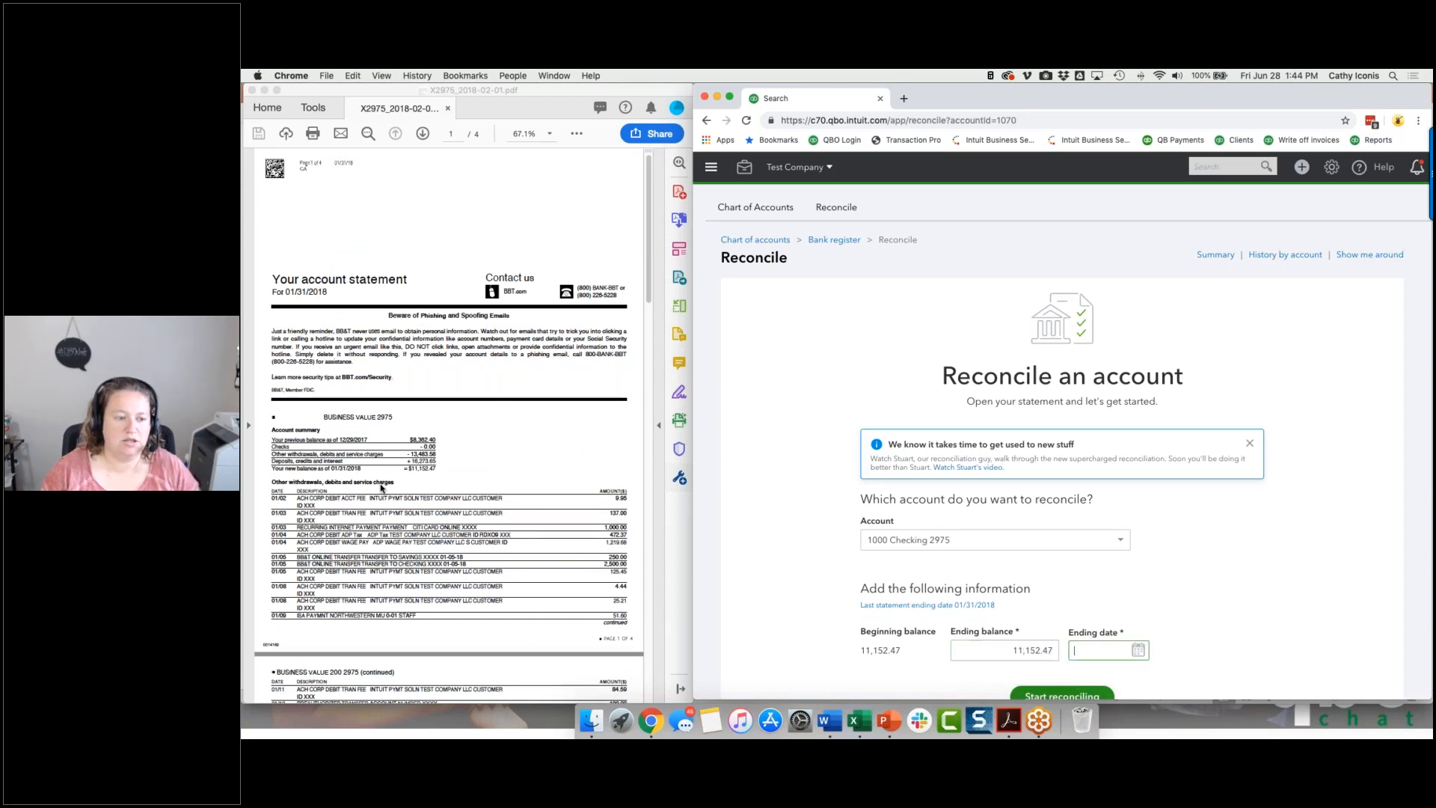
type("01/31/2018")
key("Tab")
left_click(1024, 688)
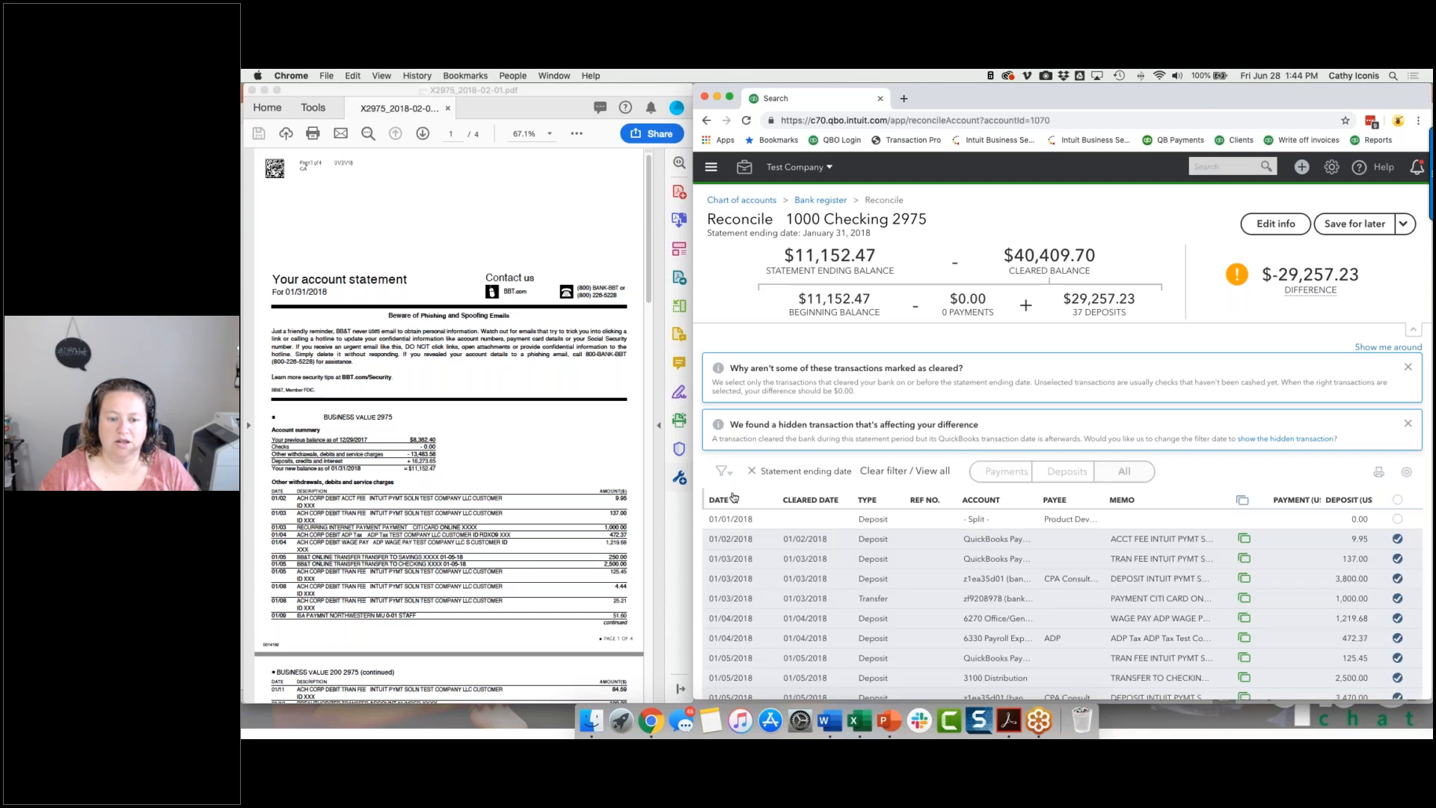
Examine the remaining uncleared January transactions in date order, and close the reconciliation without saving.
left_click(730, 500)
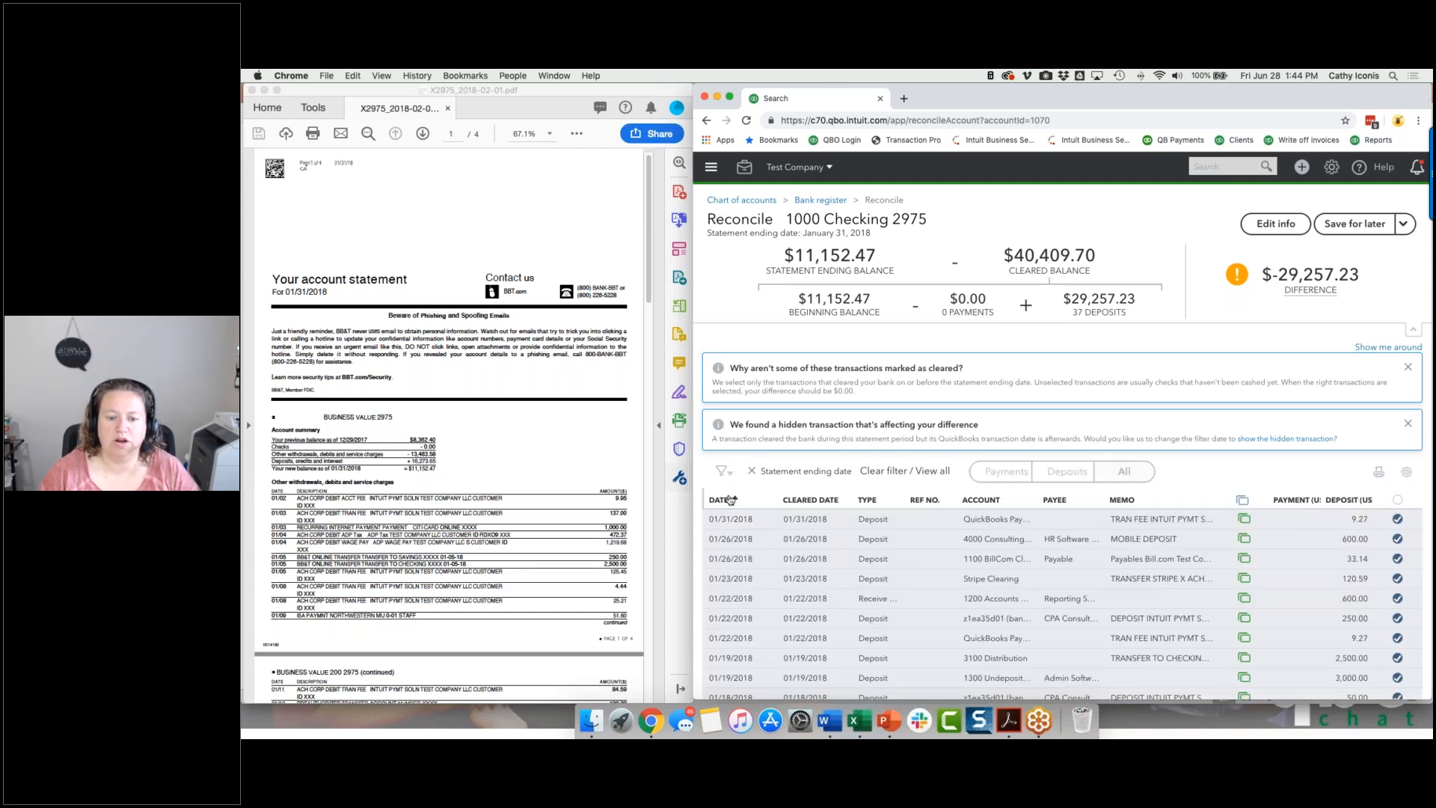
left_click(762, 500)
scroll(762, 500, "down", 10)
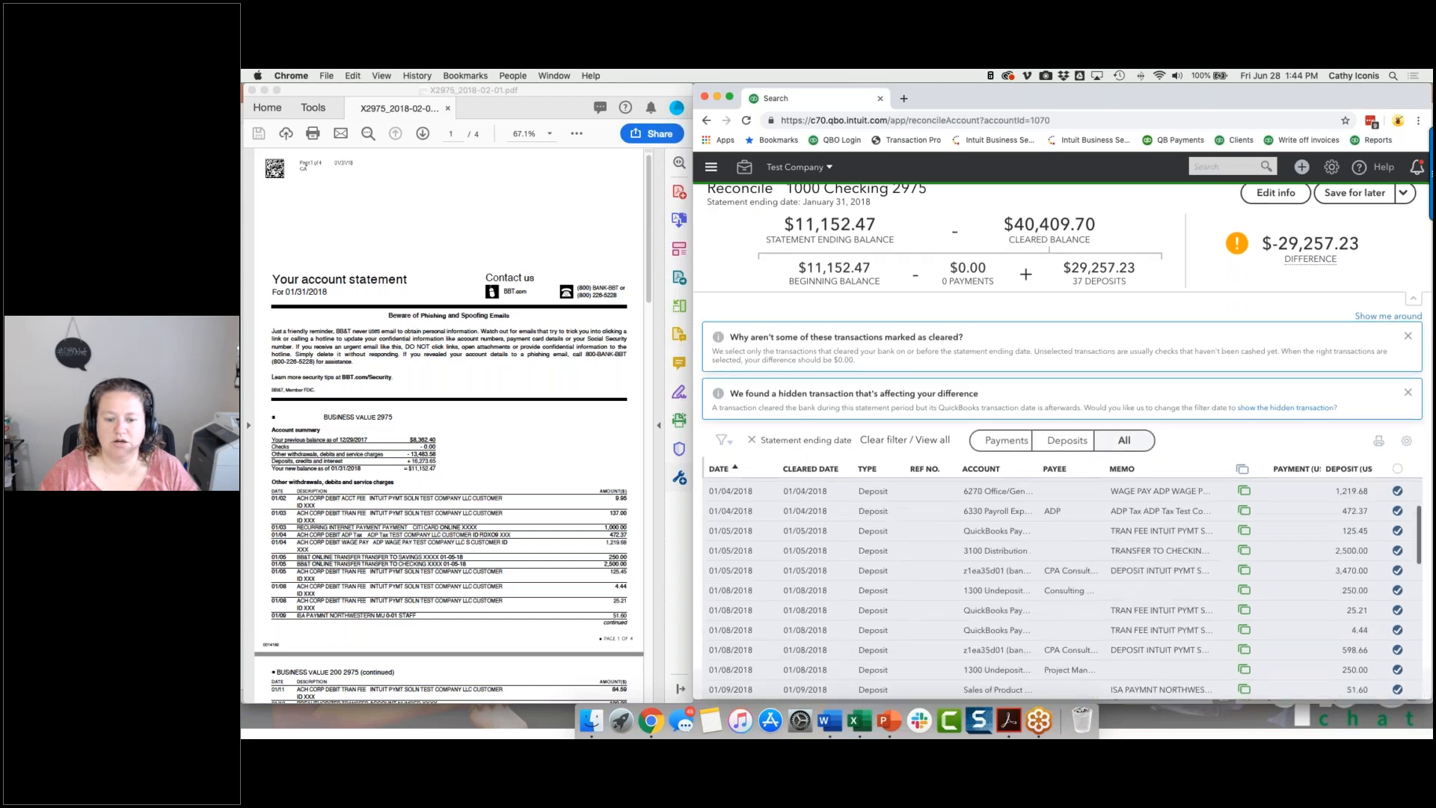
scroll(1062, 587, "up", 10)
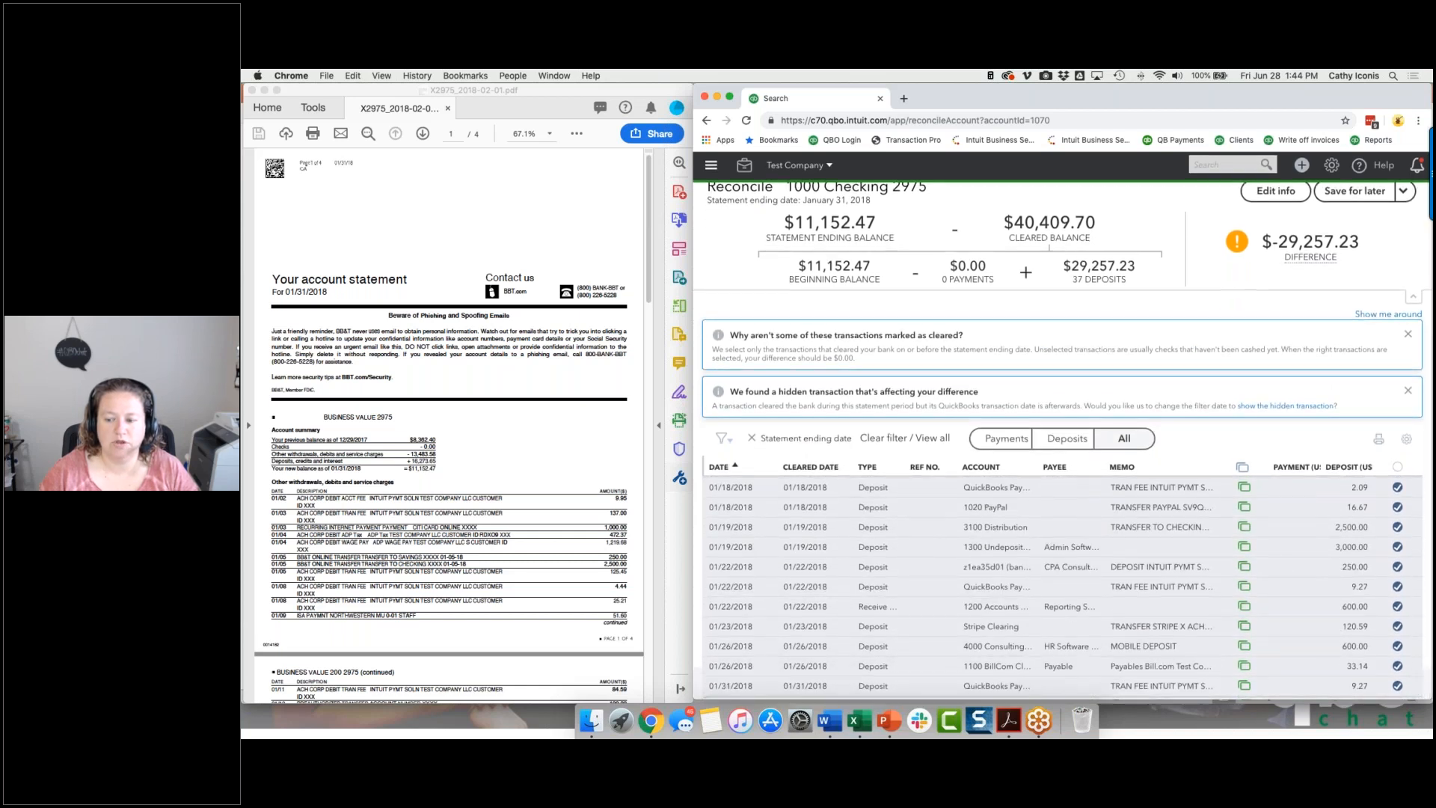
scroll(1061, 587, "up", 1)
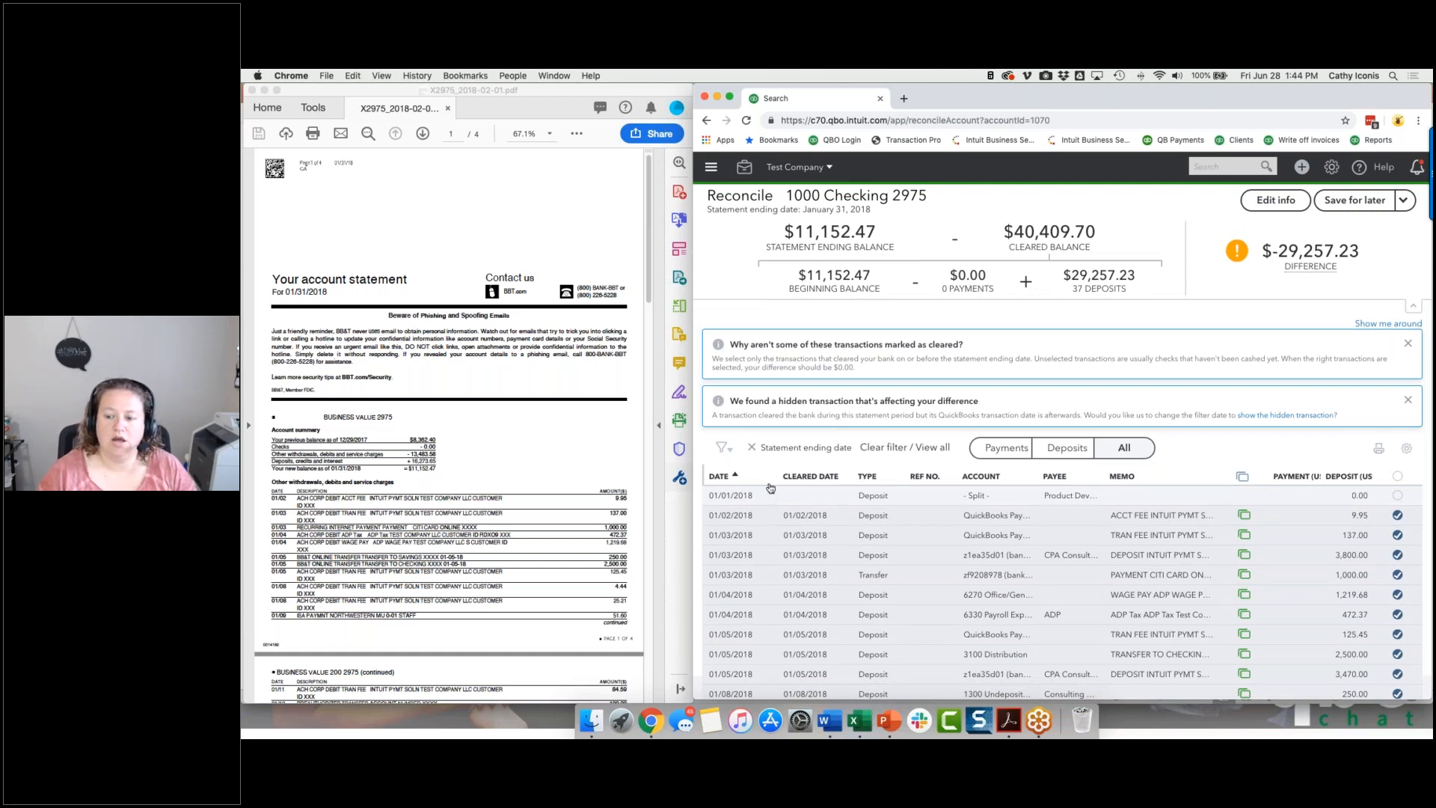
scroll(1242, 459, "down", 10)
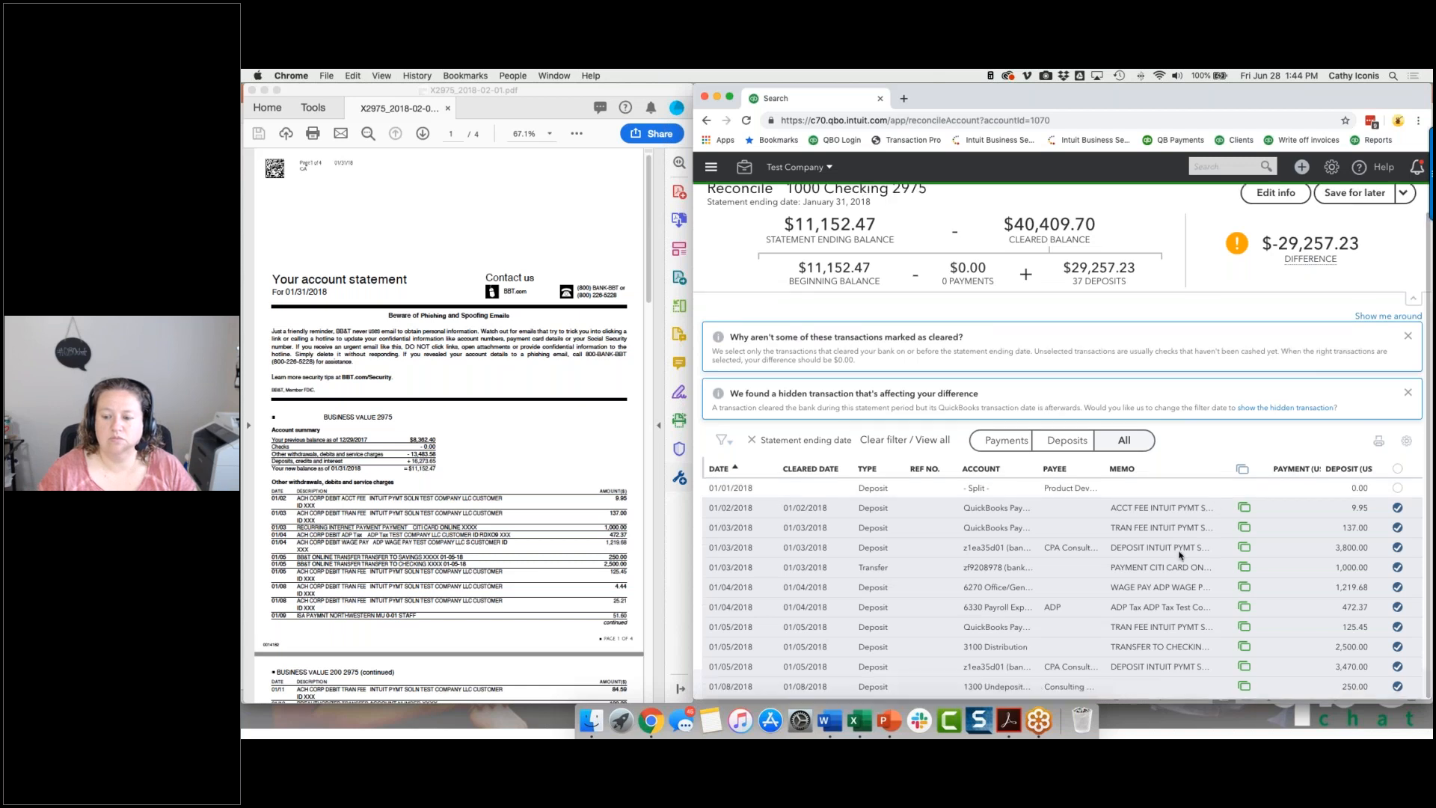
scroll(1062, 587, "down", 5)
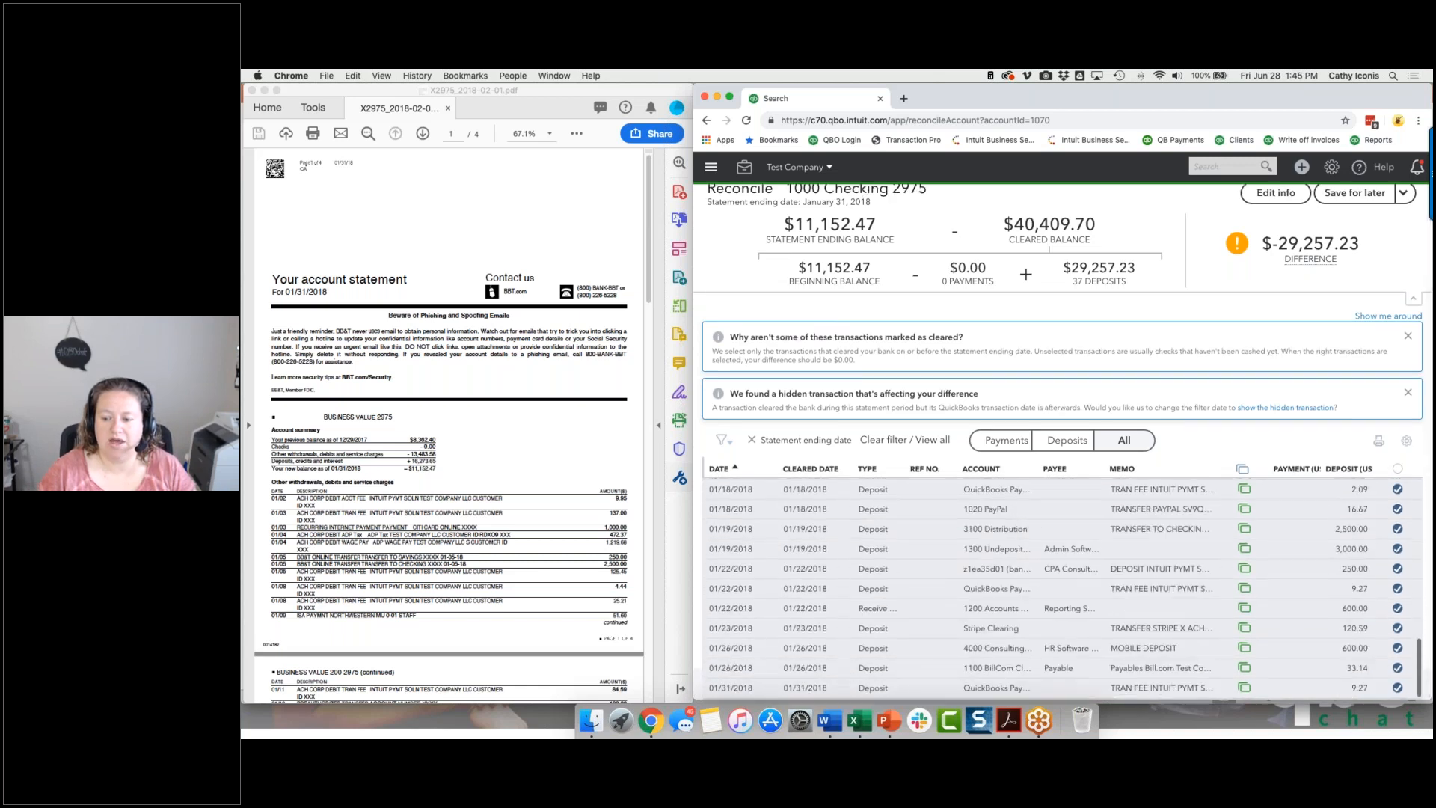
left_click(1404, 192)
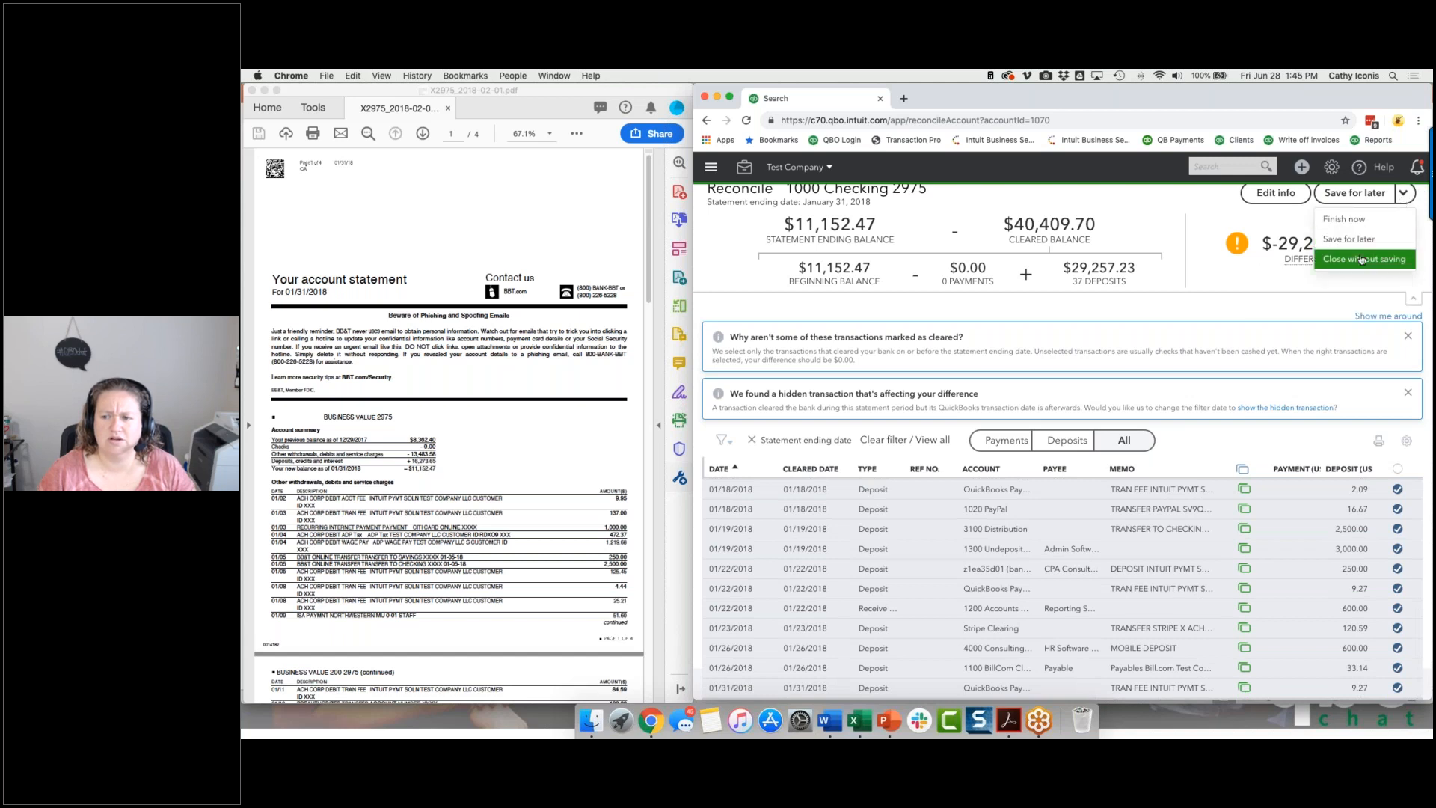
left_click(1362, 258)
left_click(965, 491)
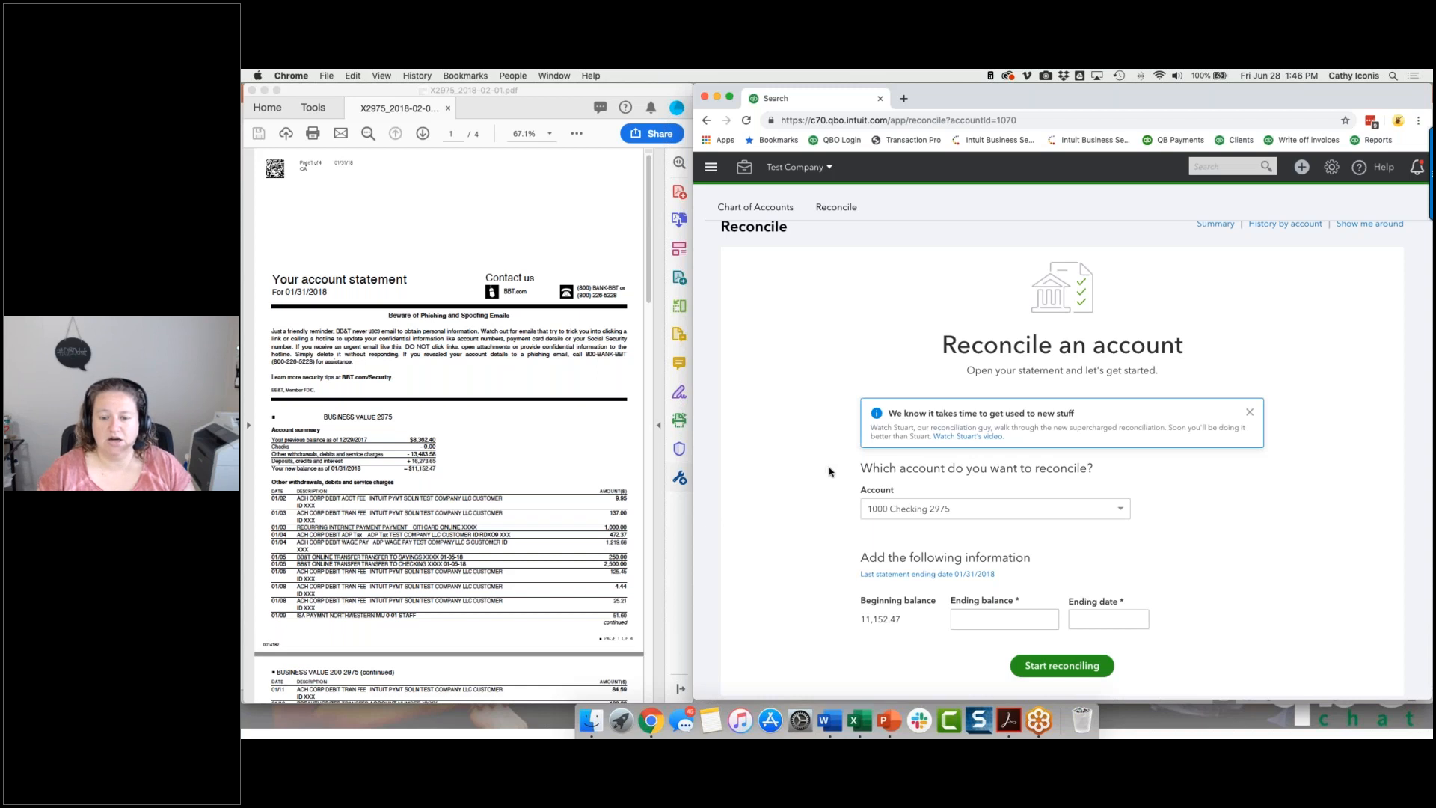
Open the reconciliation report for the last statement ending 01/31/2018 and review its summary and cleared transactions.
scroll(1196, 314, "up", 1)
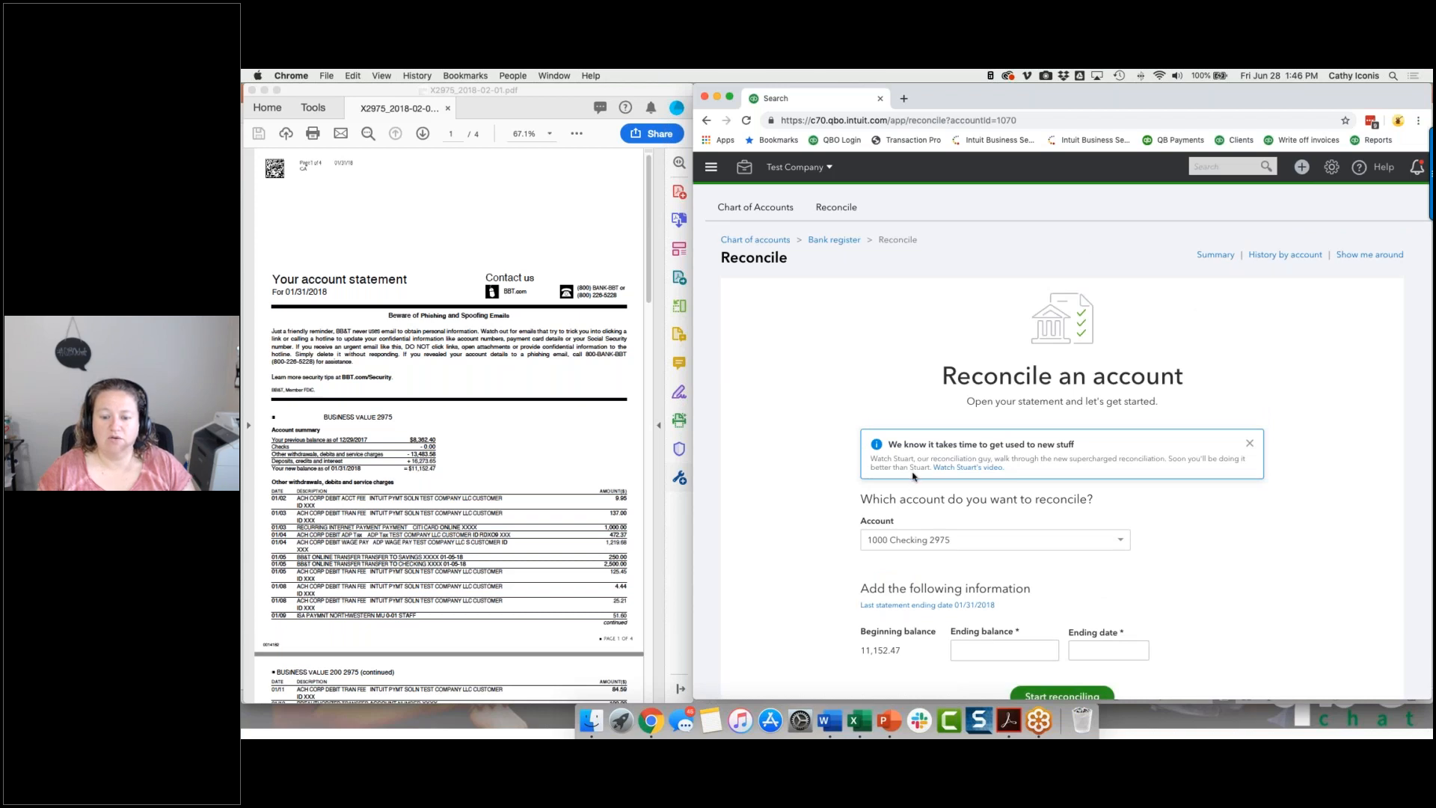
left_click(878, 608)
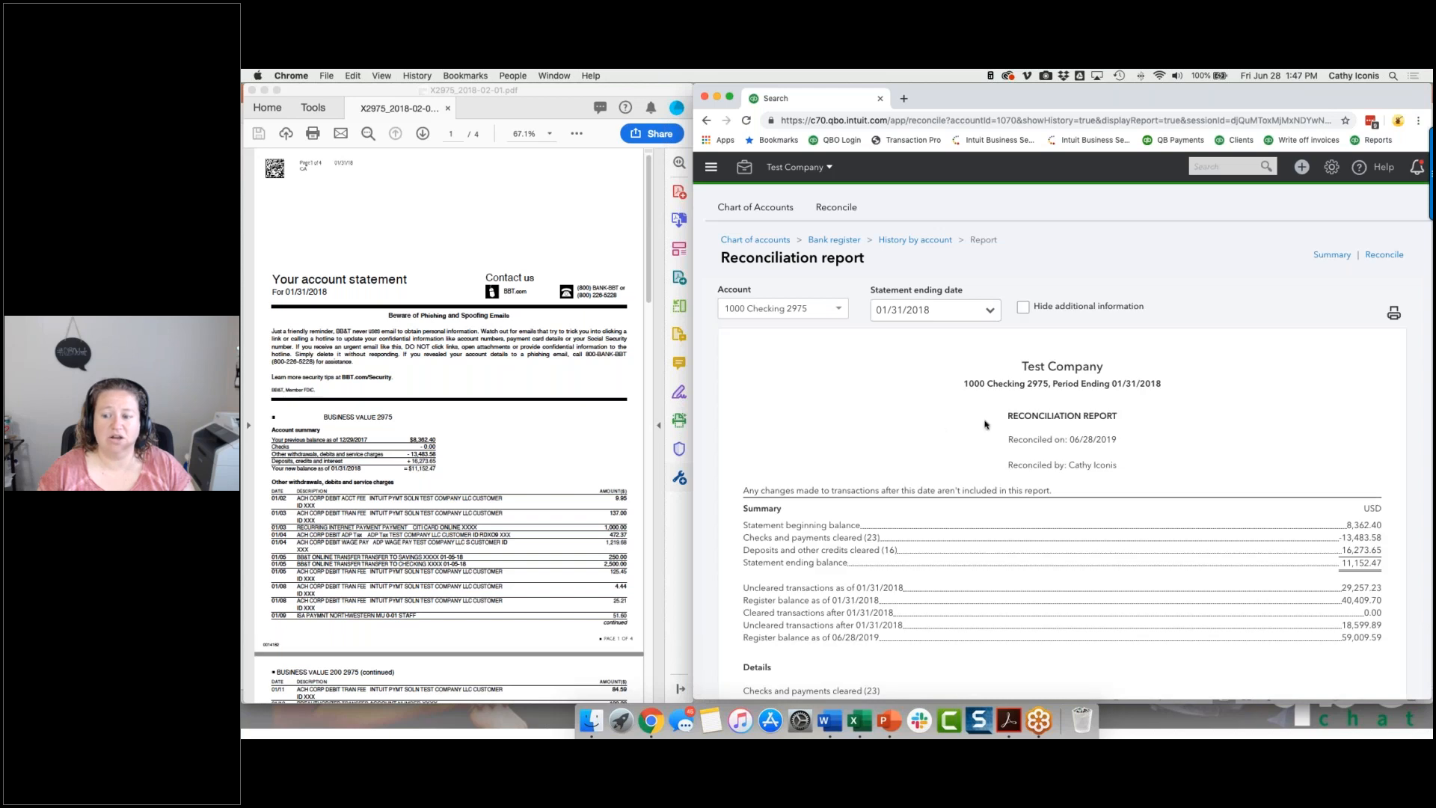
scroll(1132, 419, "down", 15)
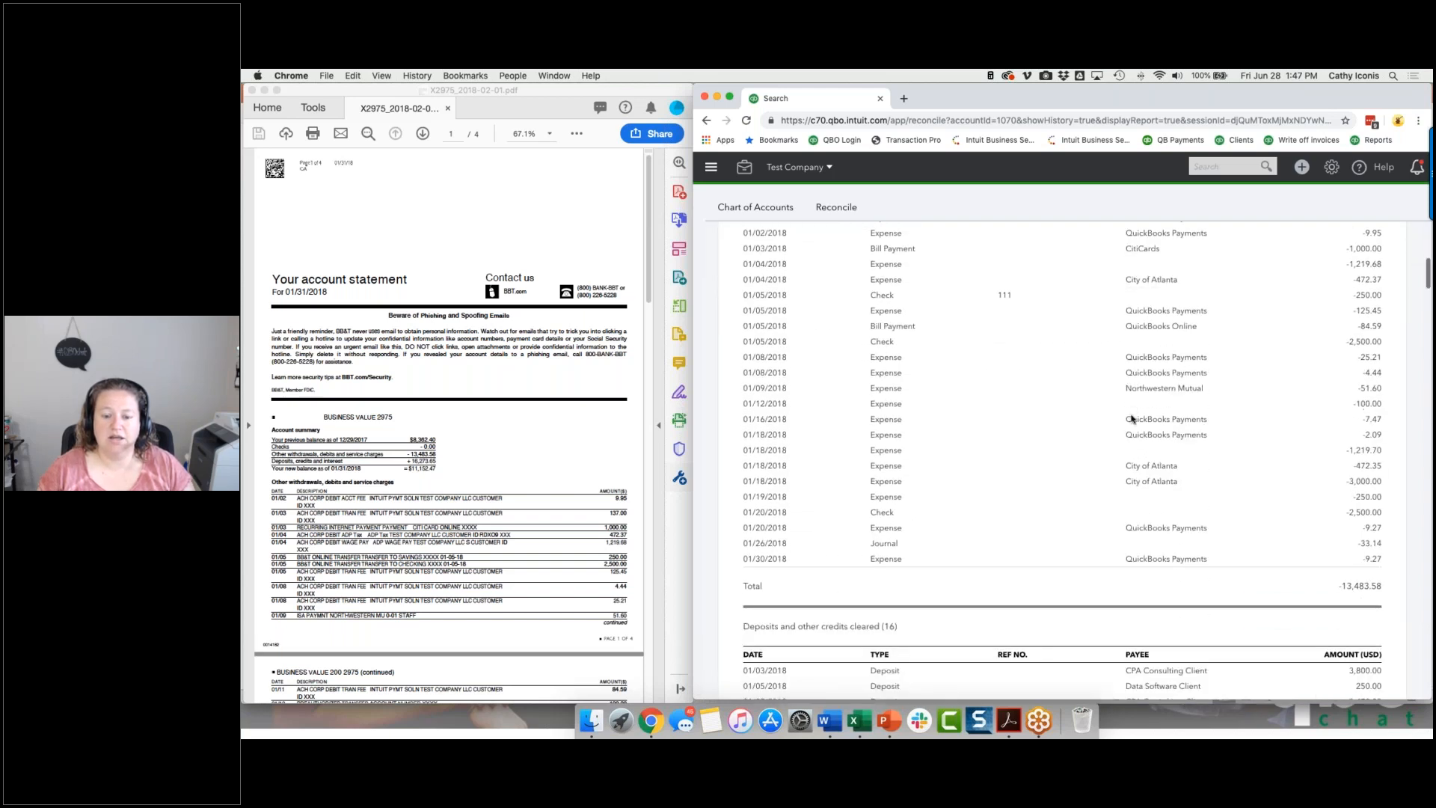
scroll(1131, 418, "down", 5)
scroll(1131, 419, "up", 20)
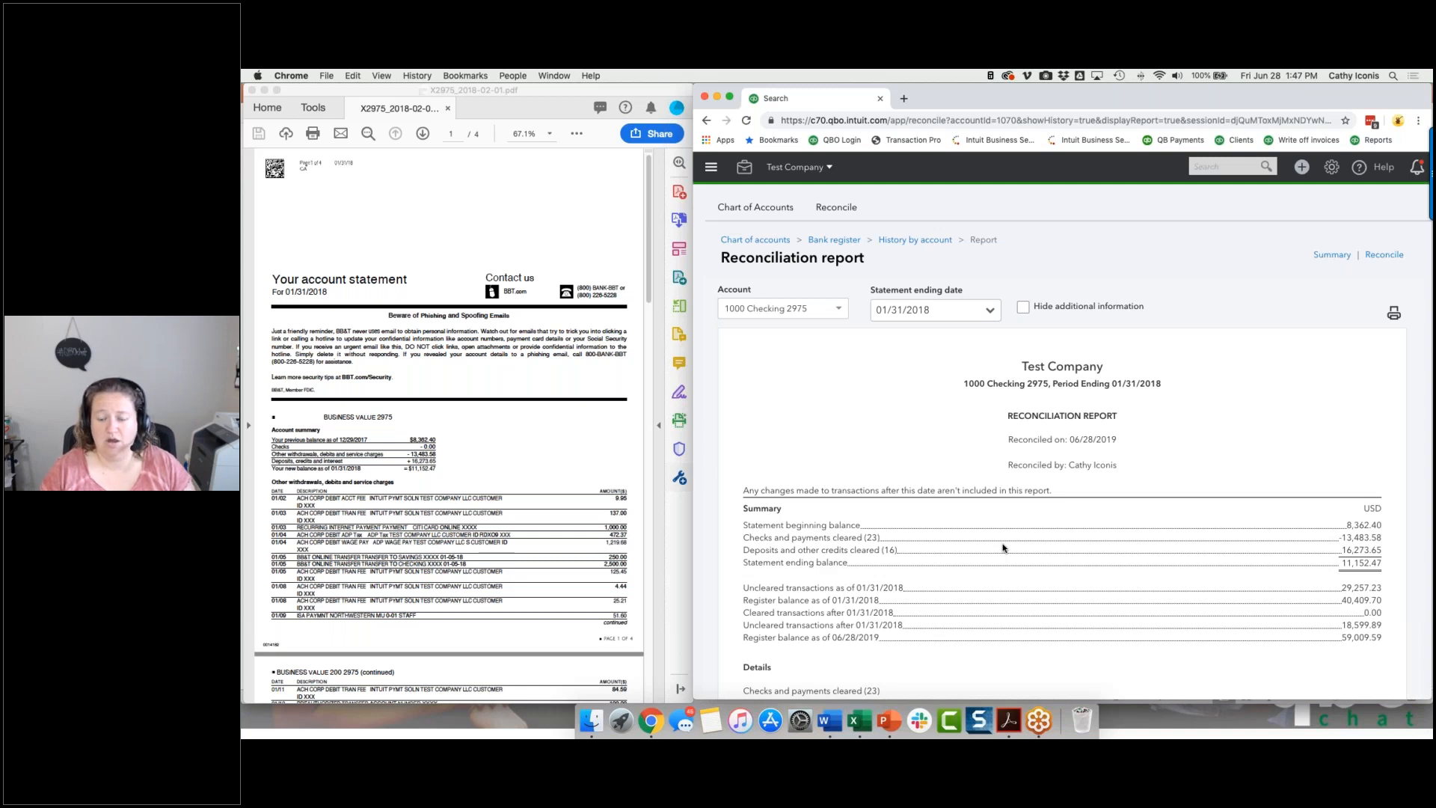
Change the reconciled 01/05/2018 QuickBooks Payments expense of 125.45 to 500.00 and save it despite the bank mismatch.
scroll(1003, 547, "down", 5)
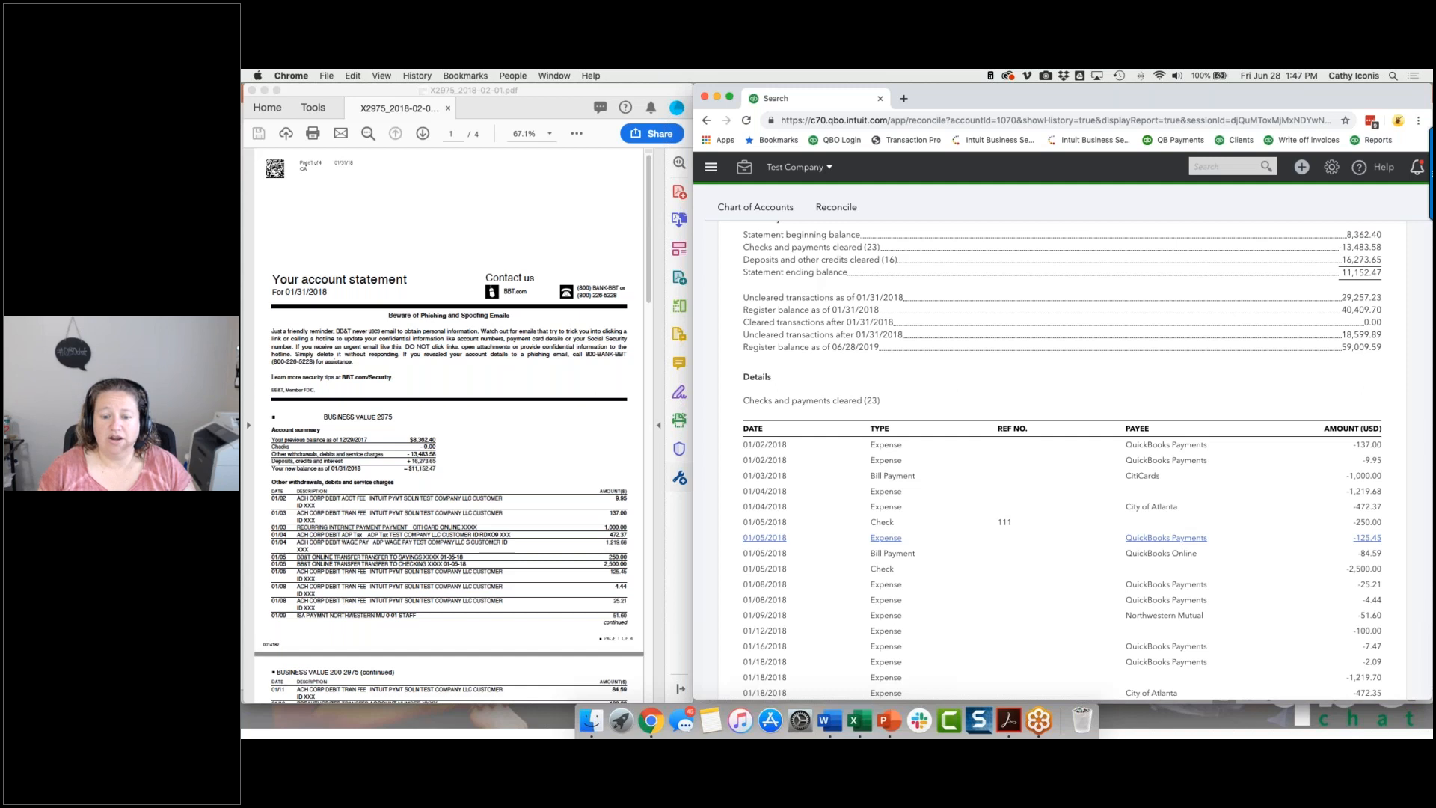
left_click(1165, 537)
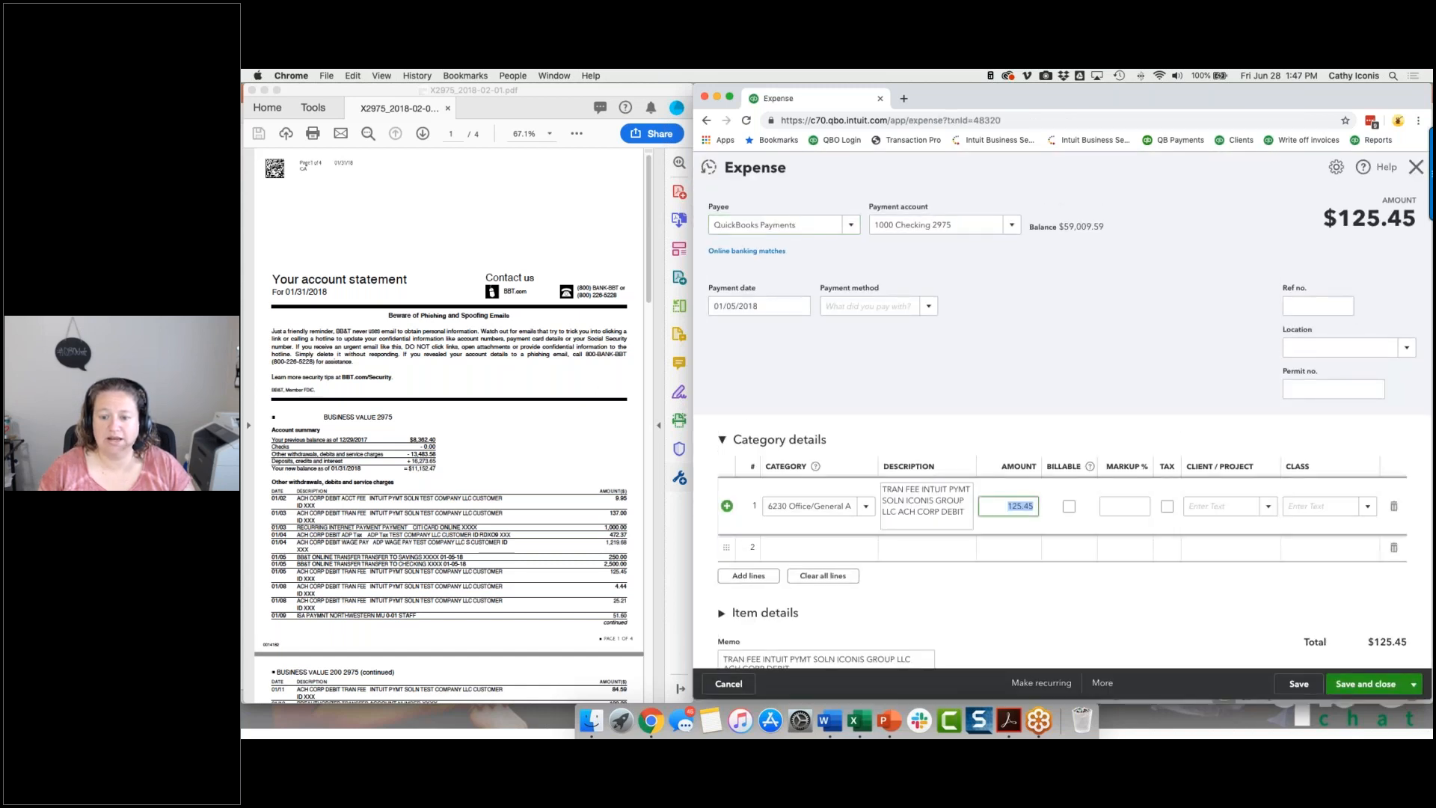
type("500")
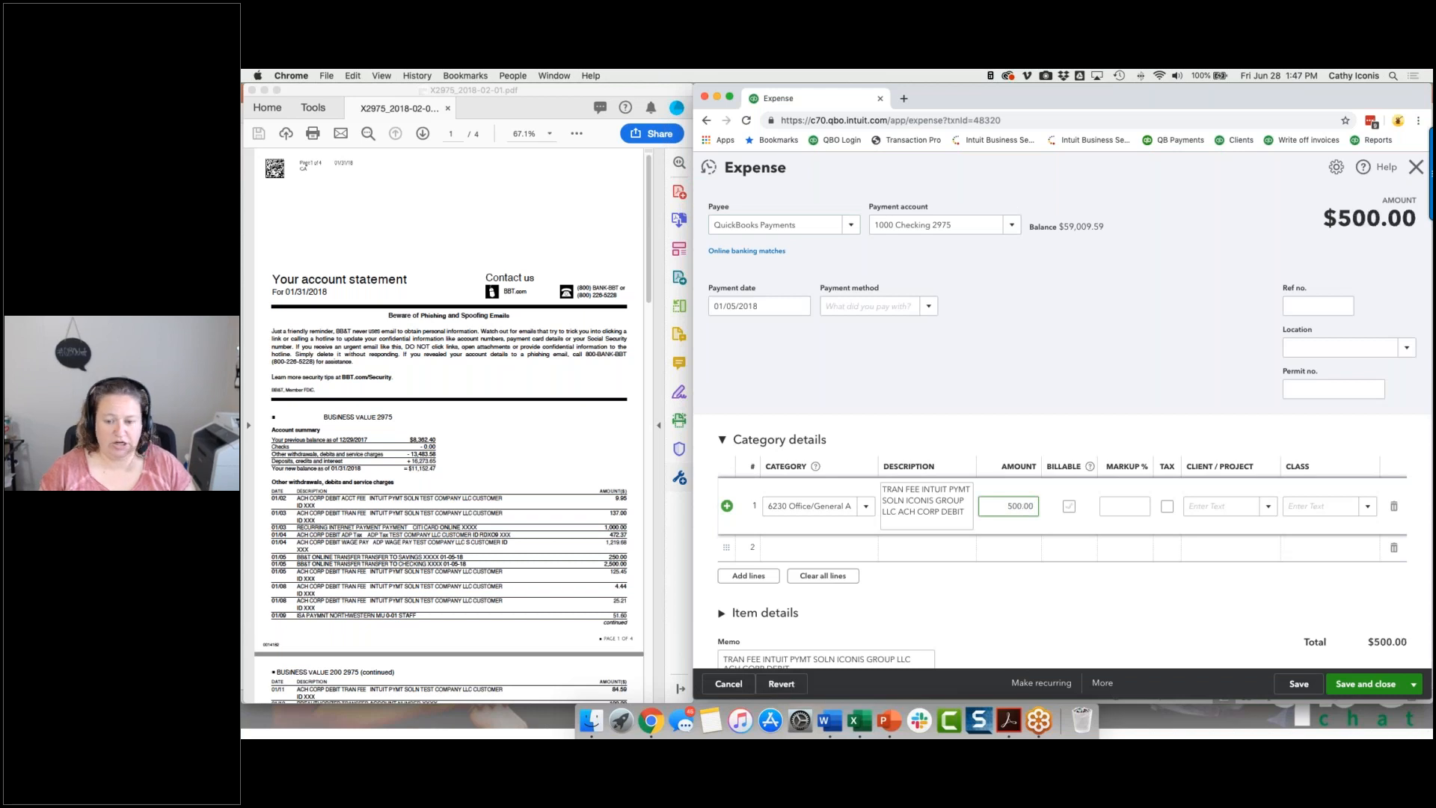
key("Tab")
left_click(1399, 694)
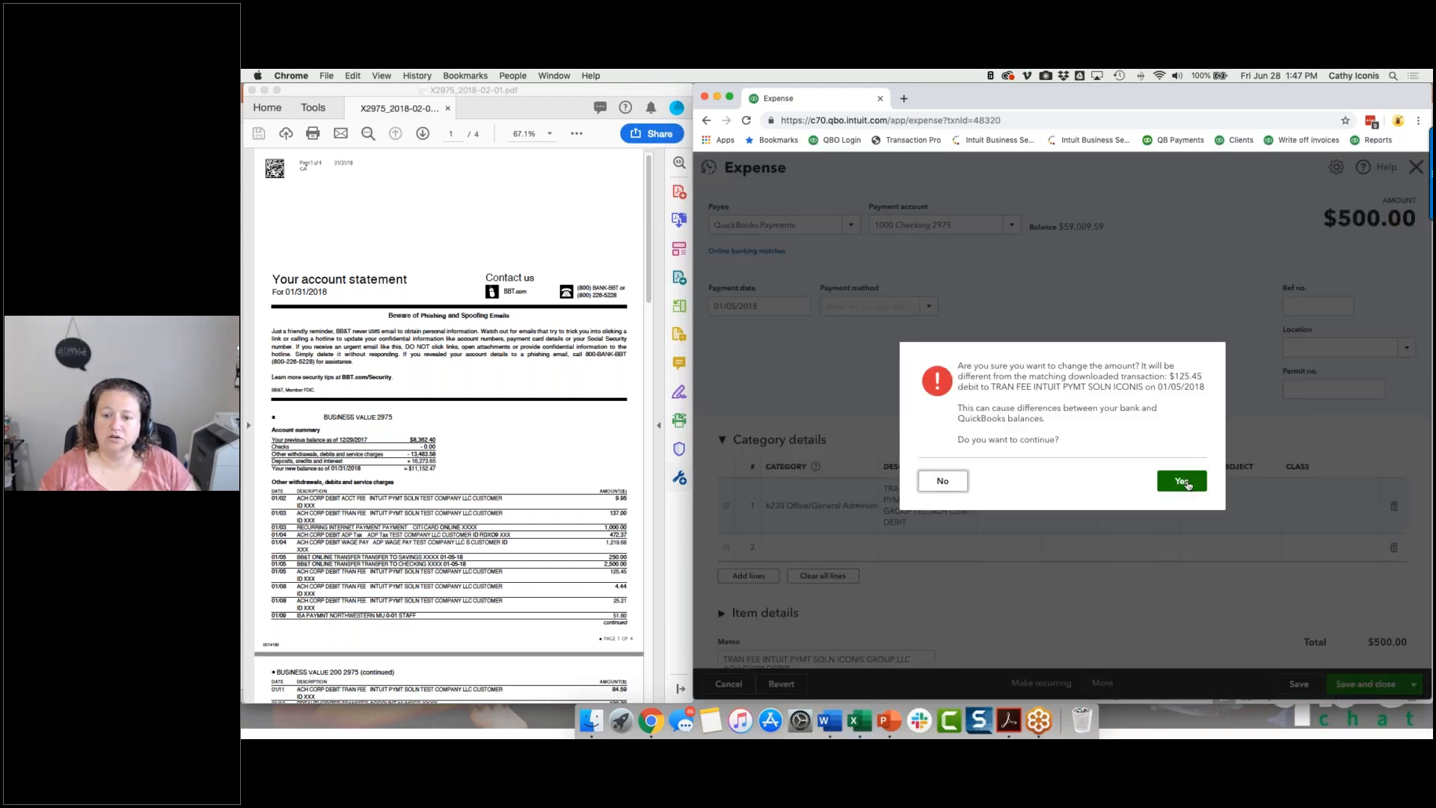
left_click(1182, 458)
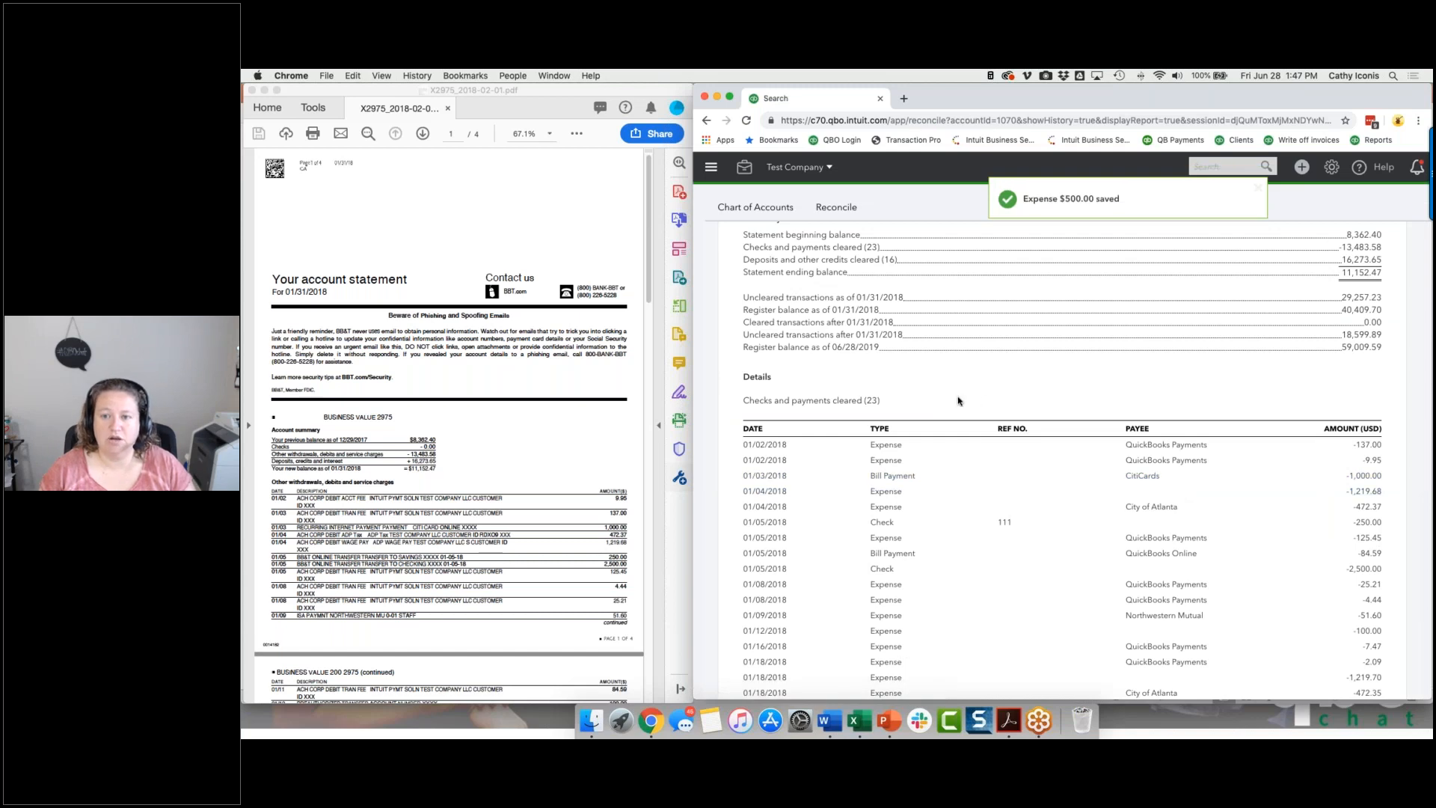
Review the reconciliation change report and inspect the altered 01/05/2018 expense from it, leaving without further edits.
scroll(982, 401, "up", 6)
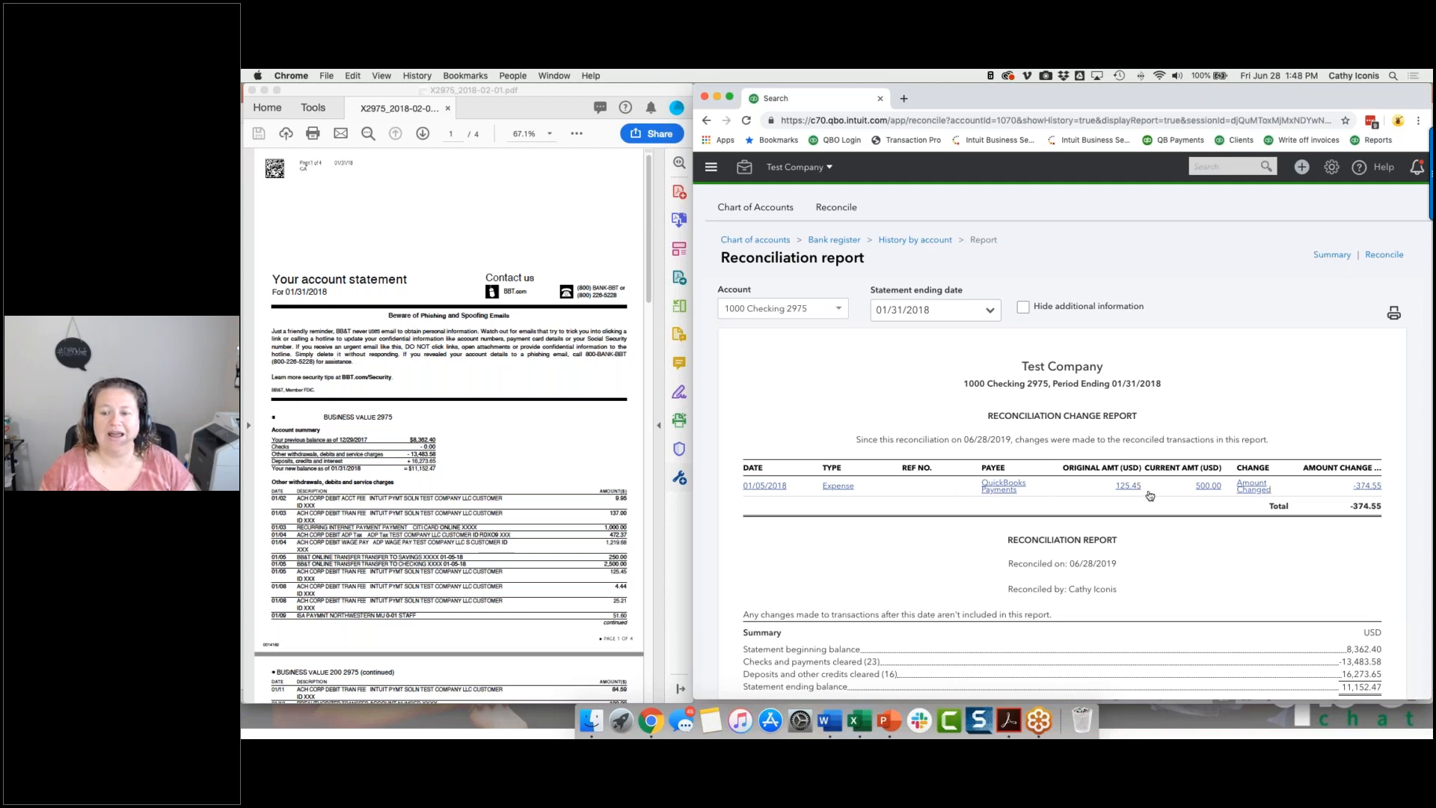
left_click(1209, 487)
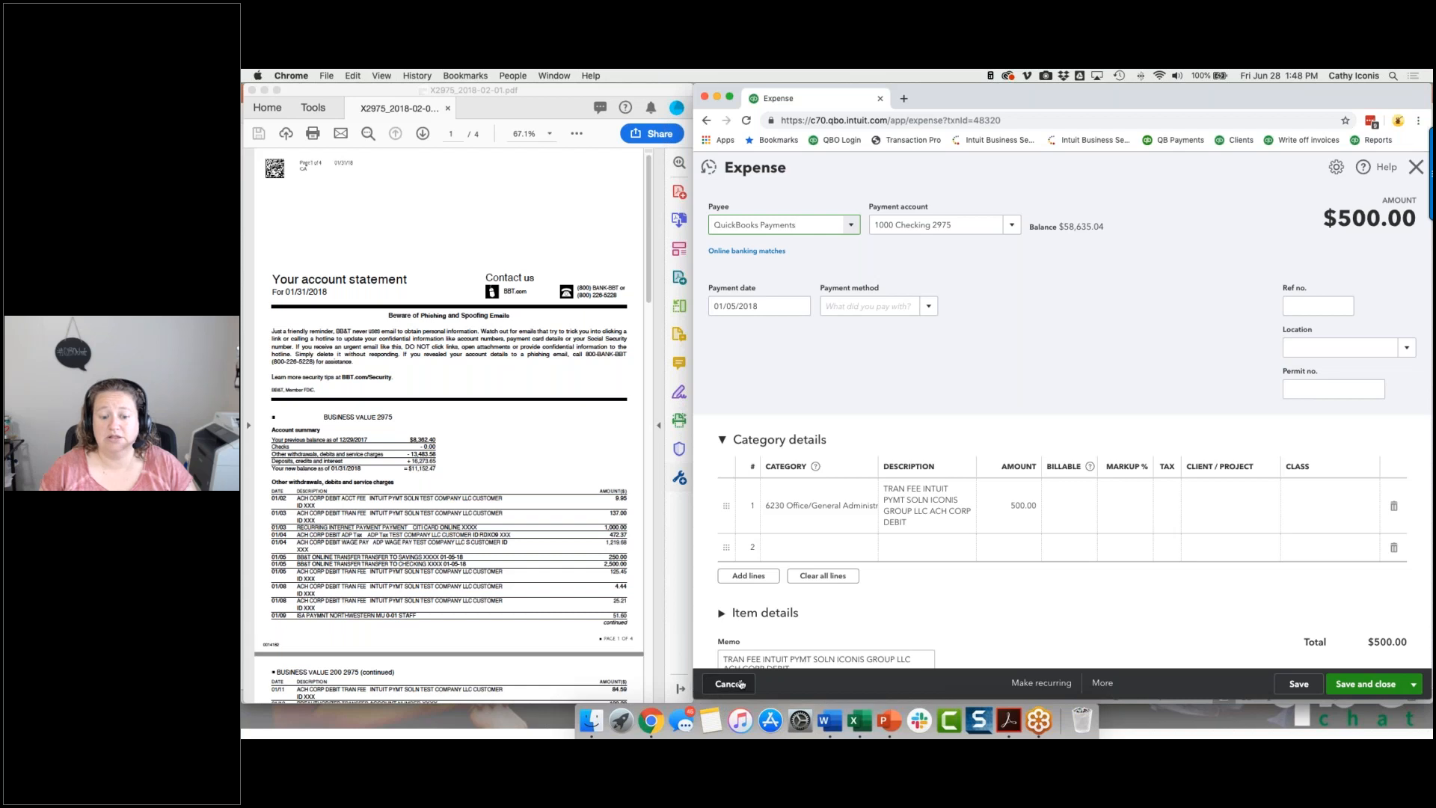
left_click(740, 683)
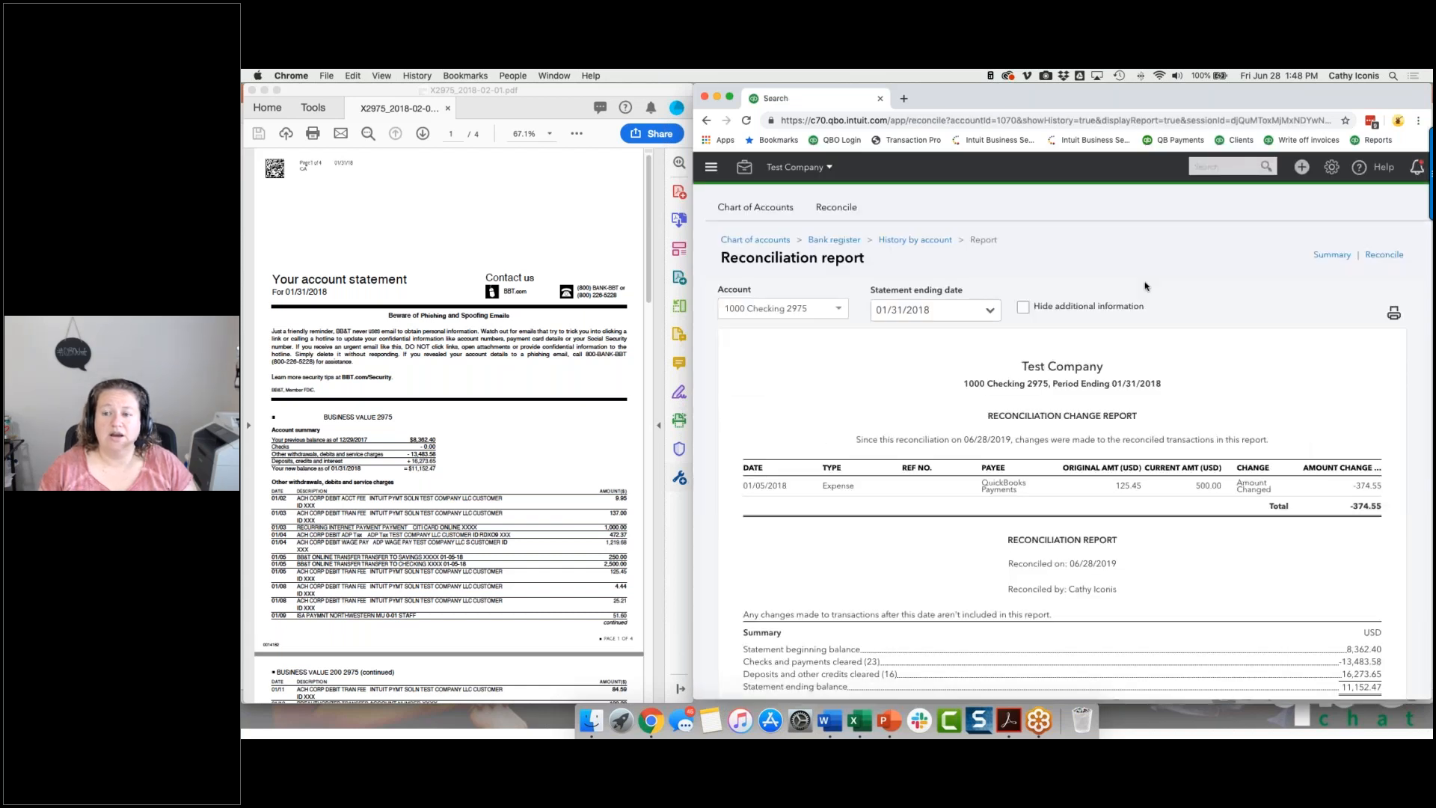
View the reconciliation summary and check the accounts' reconciliation status in Report Tools.
left_click(1336, 255)
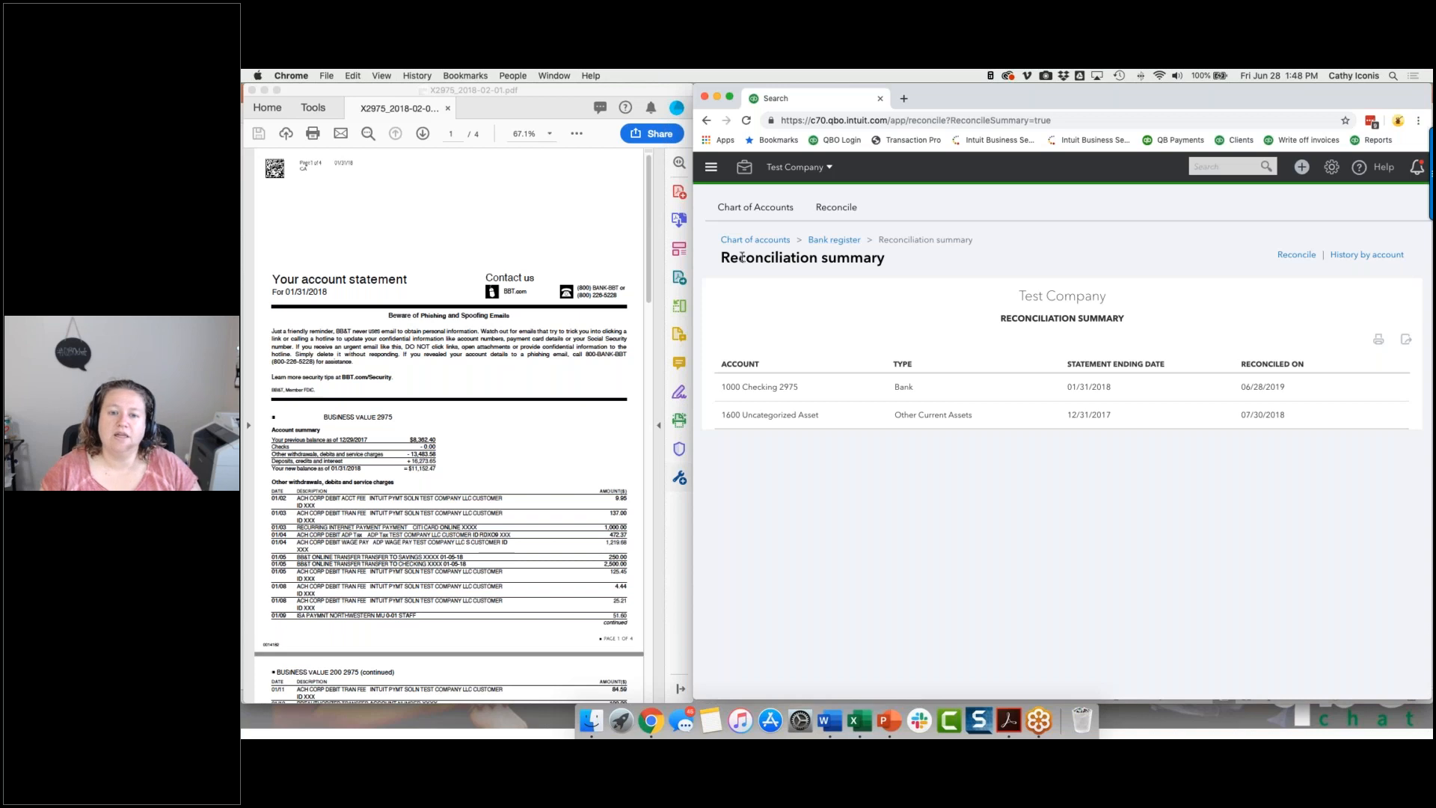
left_click(744, 168)
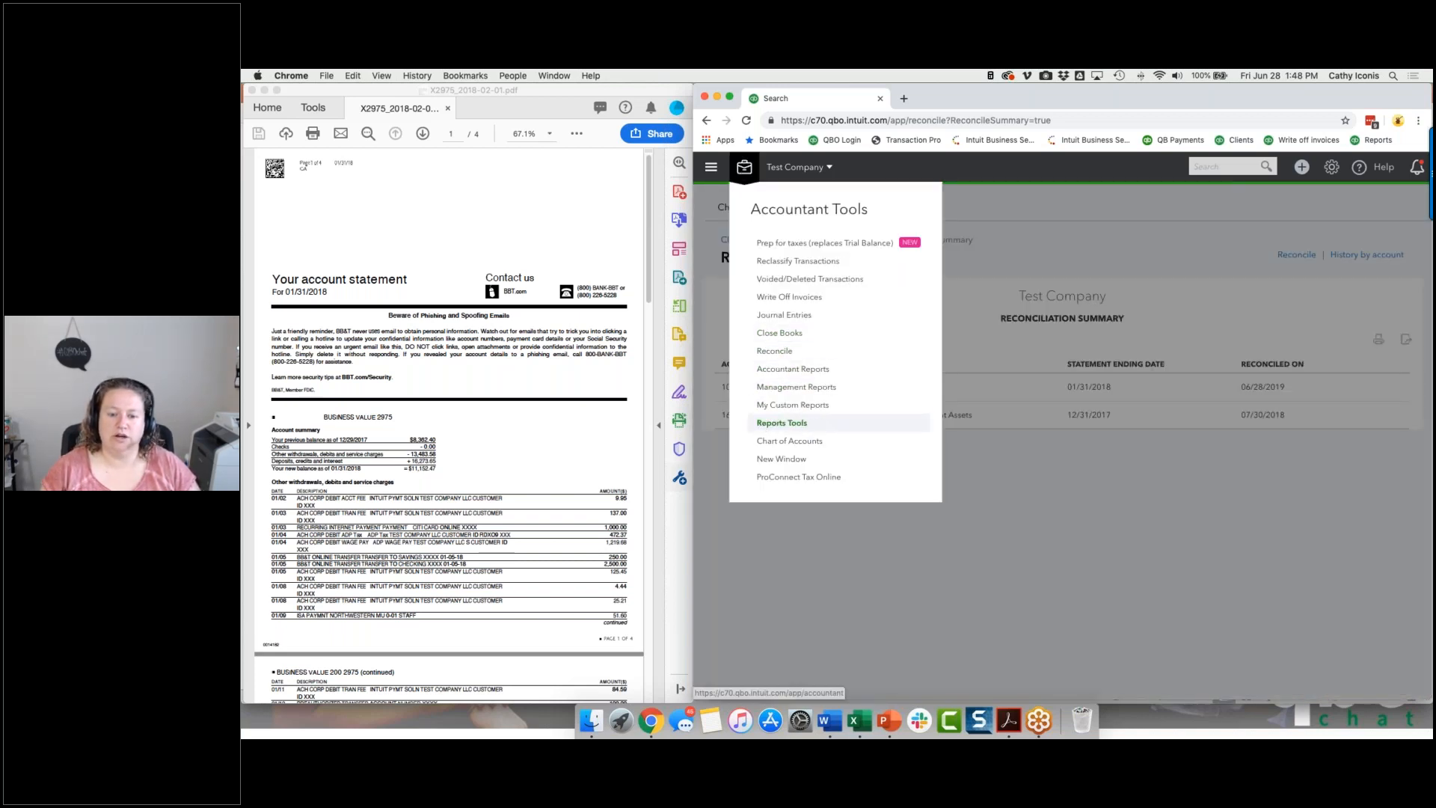
left_click(782, 424)
scroll(927, 453, "down", 1)
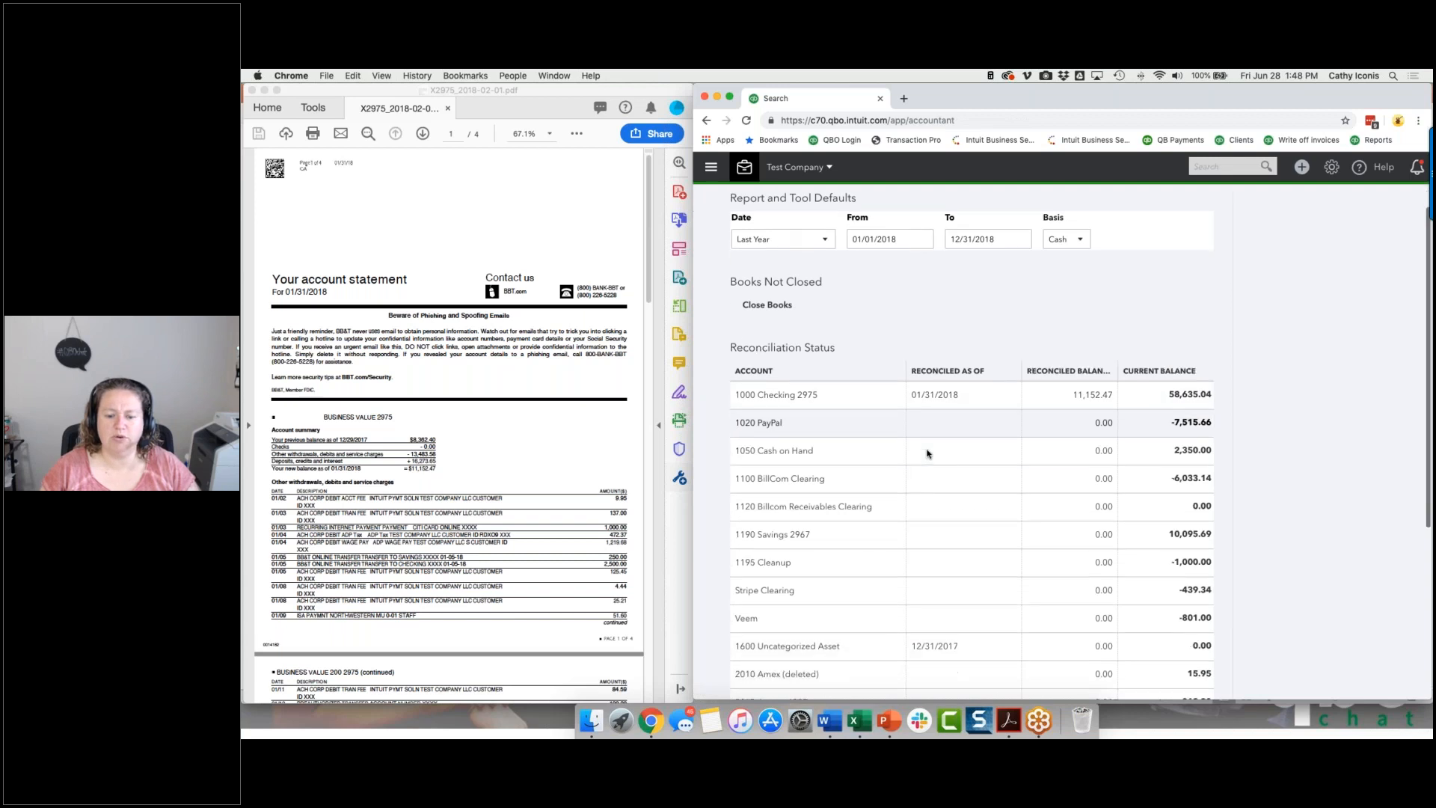
scroll(927, 453, "down", 2)
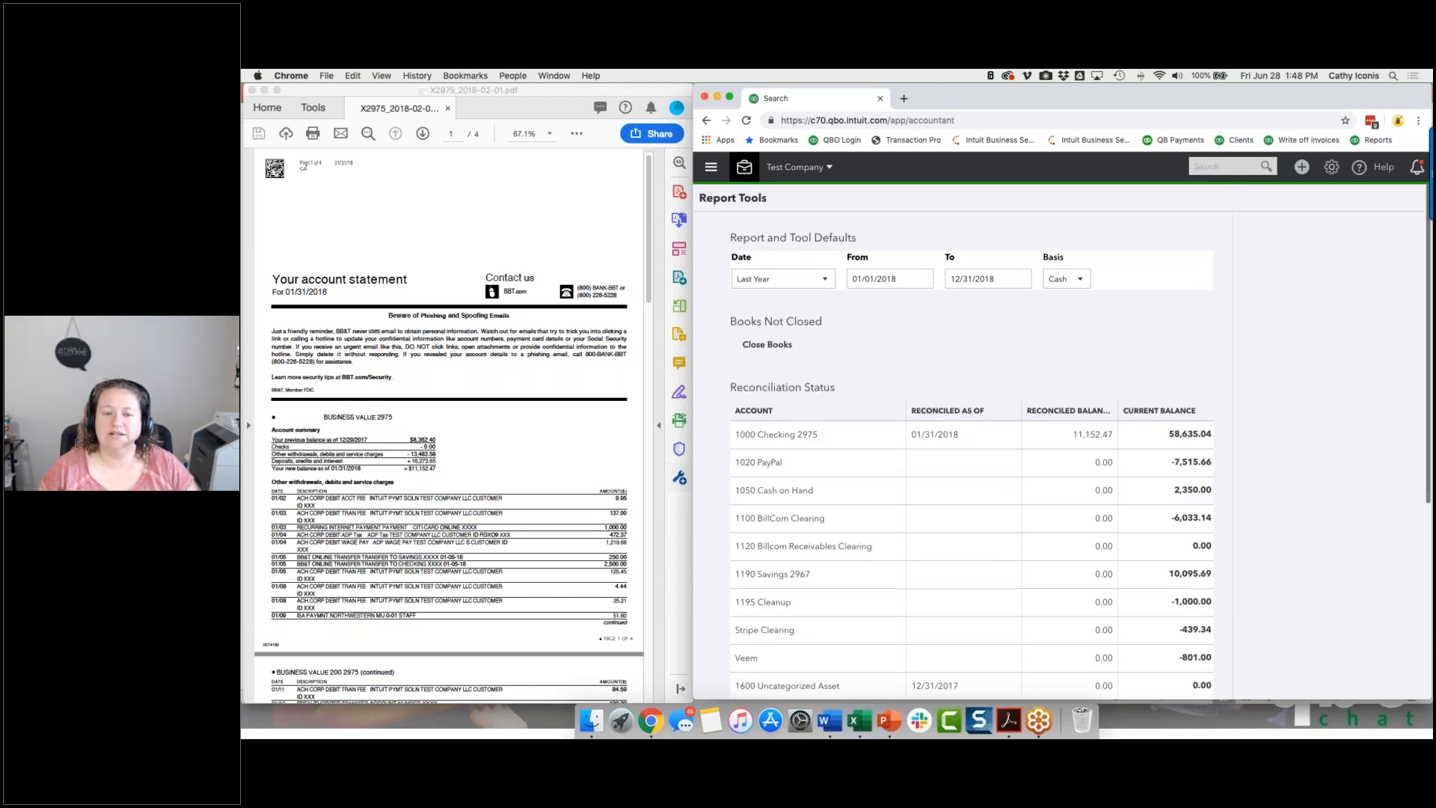
Return to the checking account's Reconcile page and reopen the reconciliation summary from there.
left_click(744, 168)
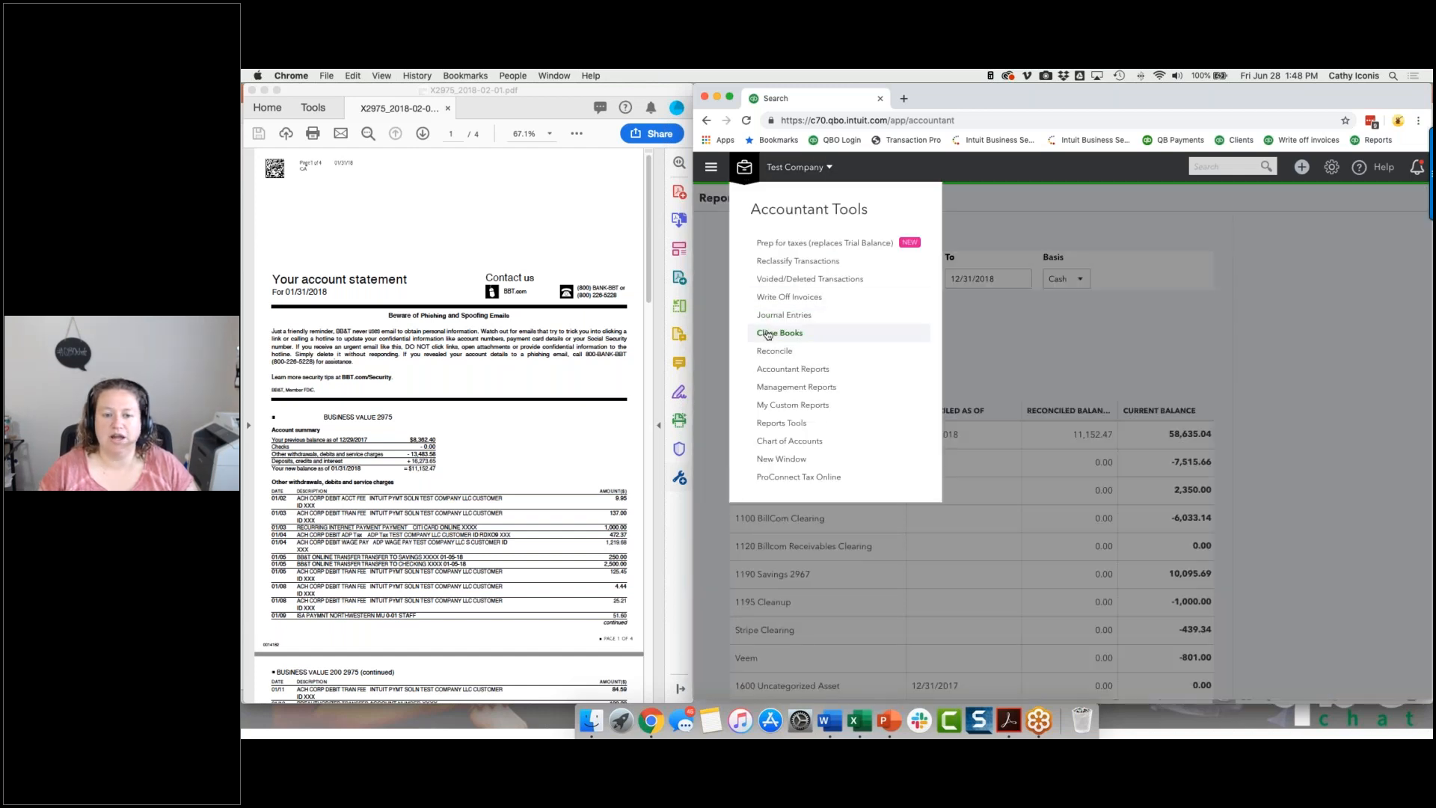
left_click(774, 346)
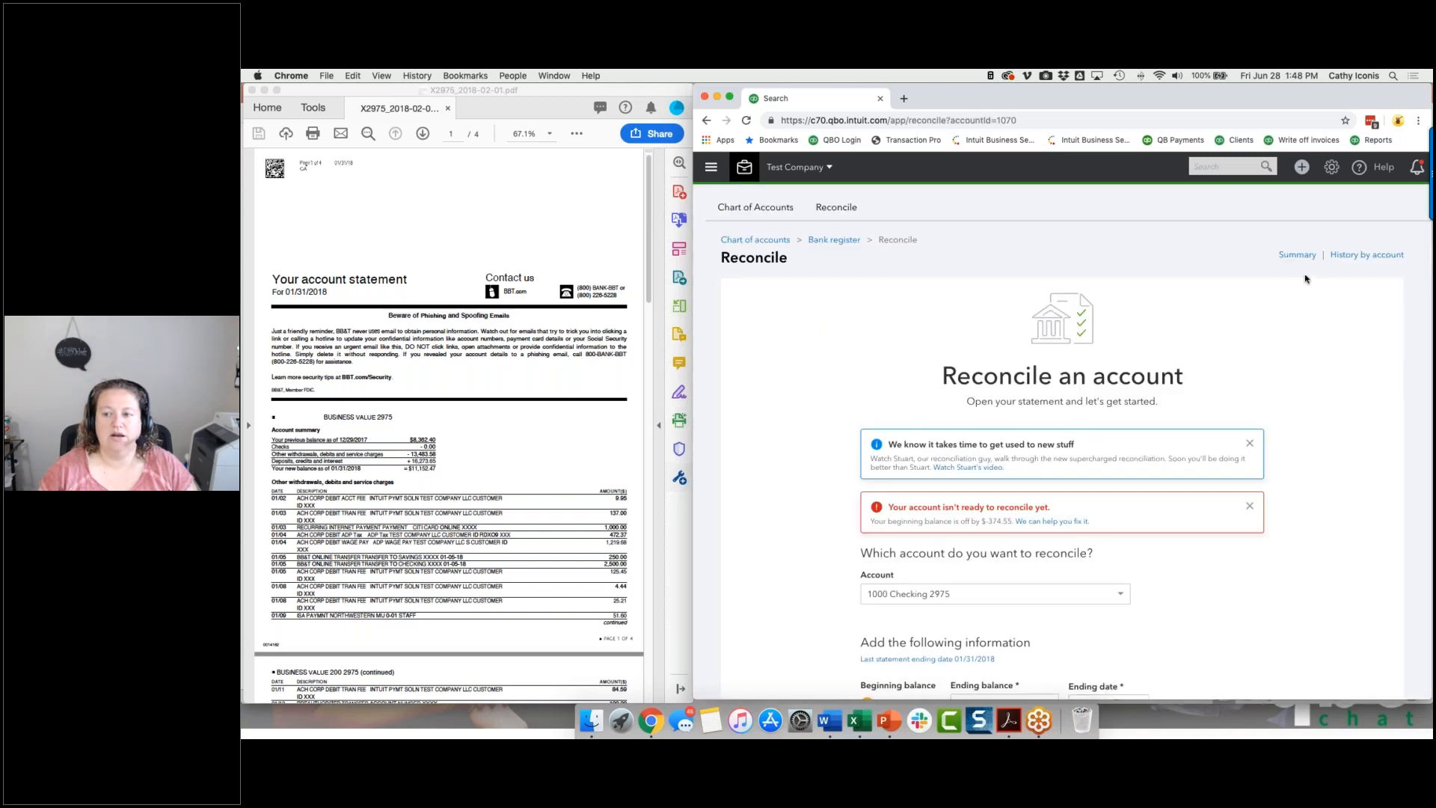
left_click(1297, 255)
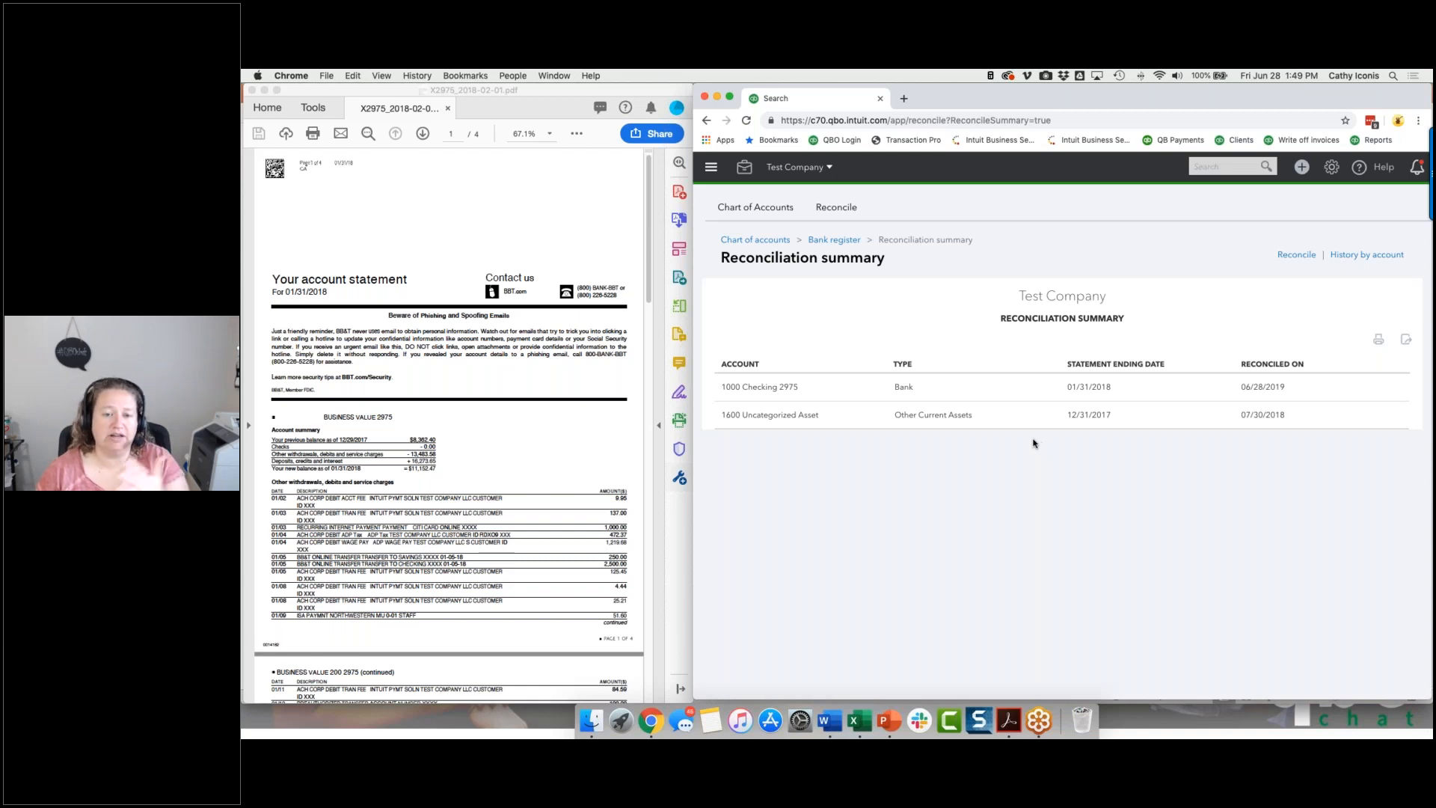
Open the company Overview and examine the reconciled-through dates of the accounts under Banking Activity.
left_click(704, 171)
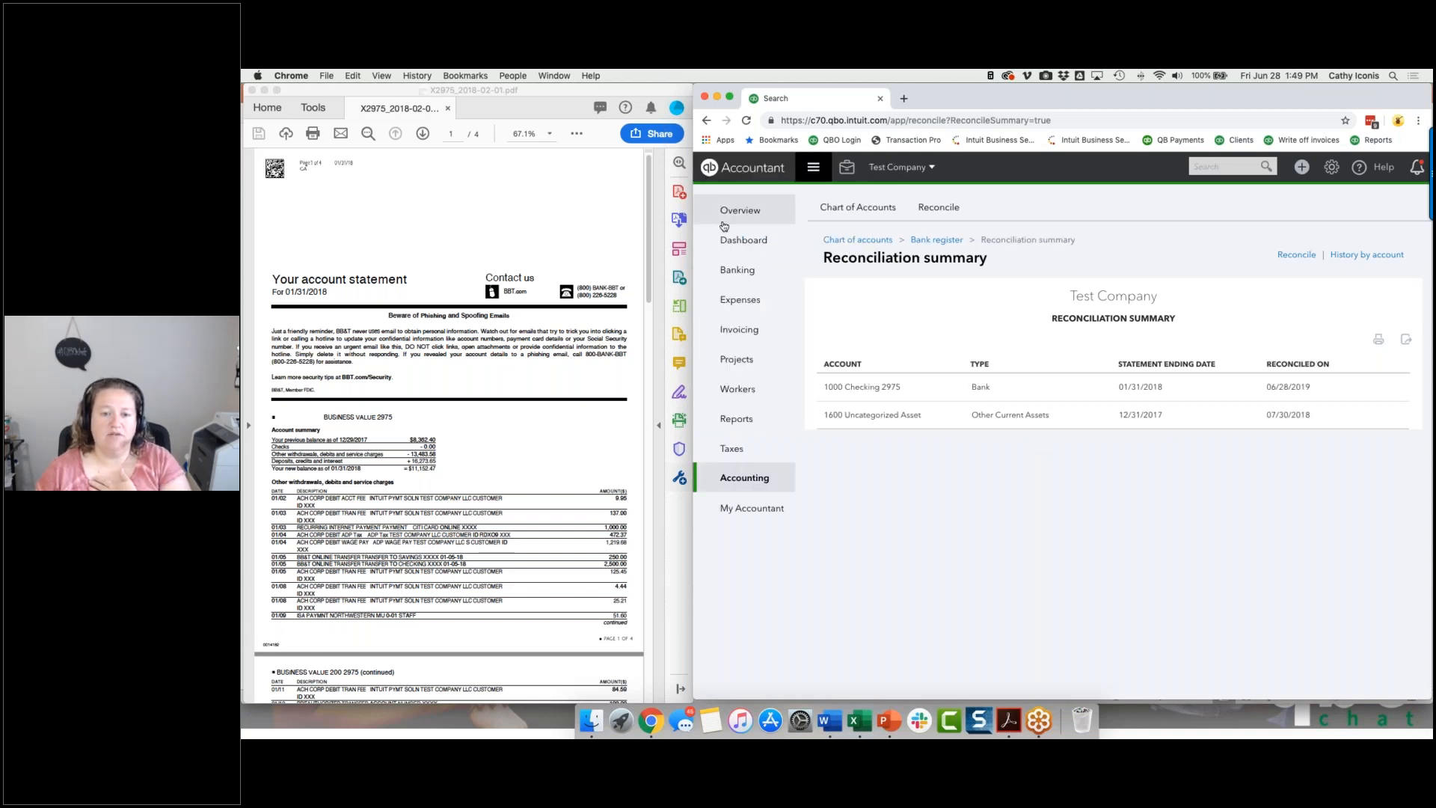
left_click(736, 211)
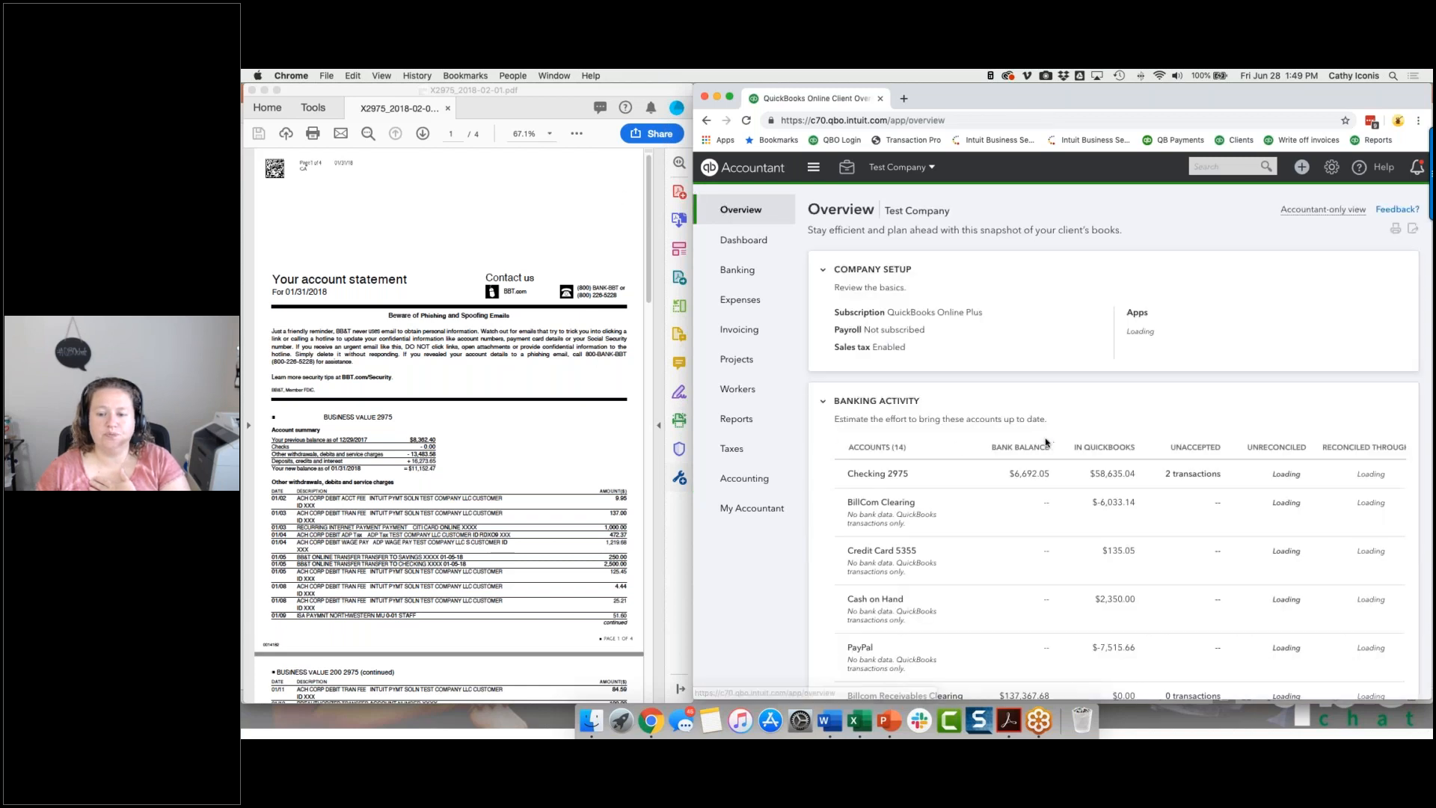
scroll(1050, 442, "down", 1)
scroll(1051, 441, "down", 5)
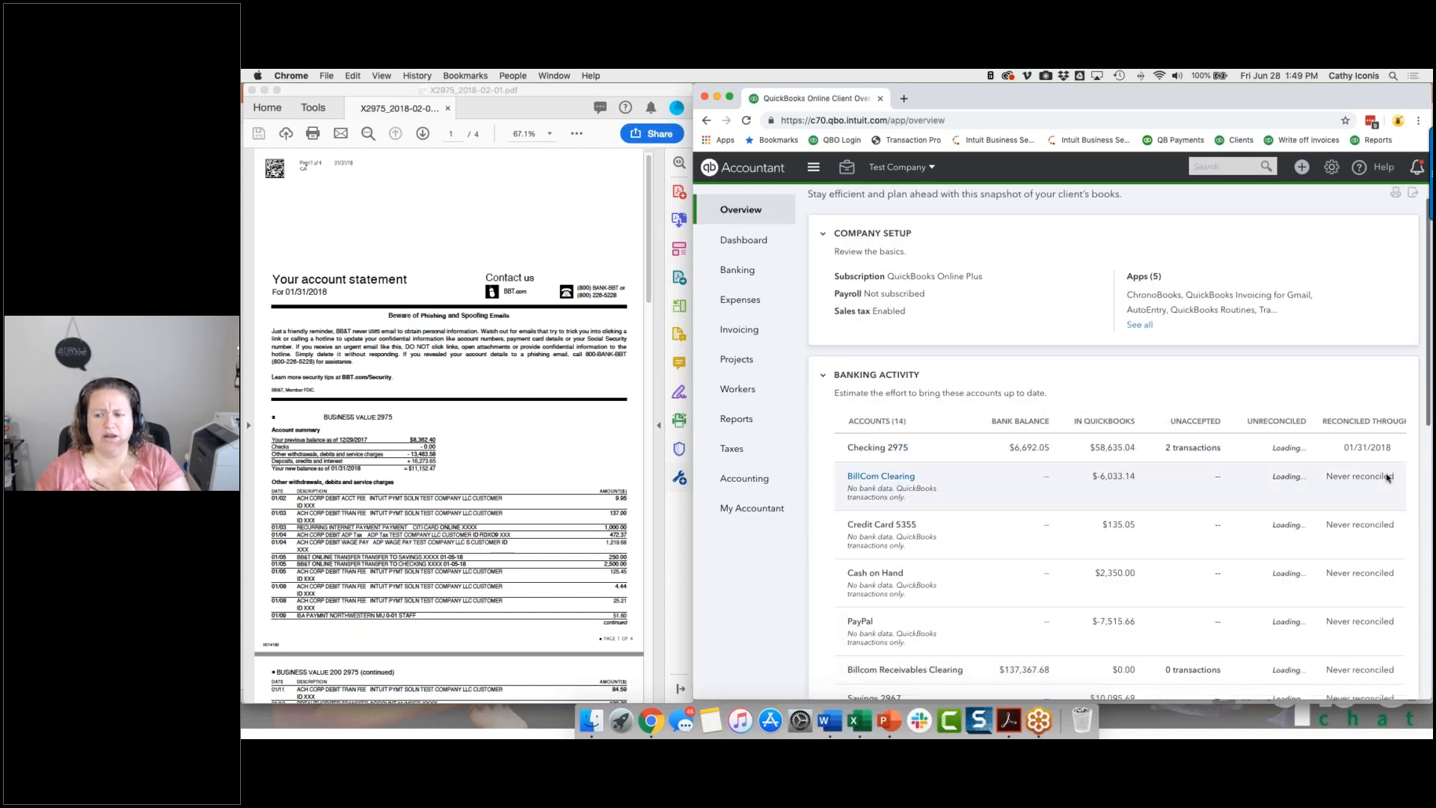
Review the unreconciled transactions and reconciliation status of the remaining accounts listed under Banking Activity.
scroll(1351, 491, "down", 6)
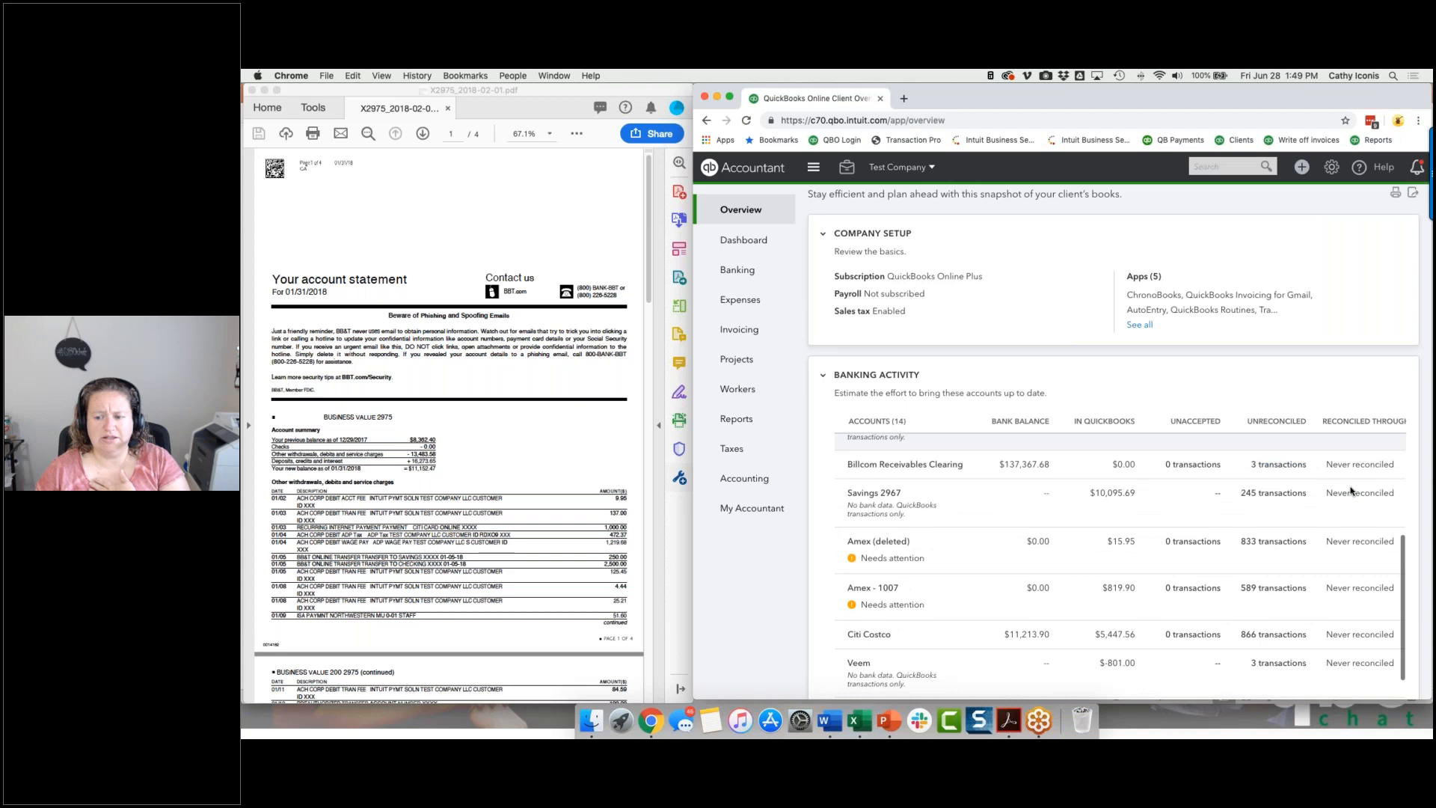
scroll(1351, 491, "down", 5)
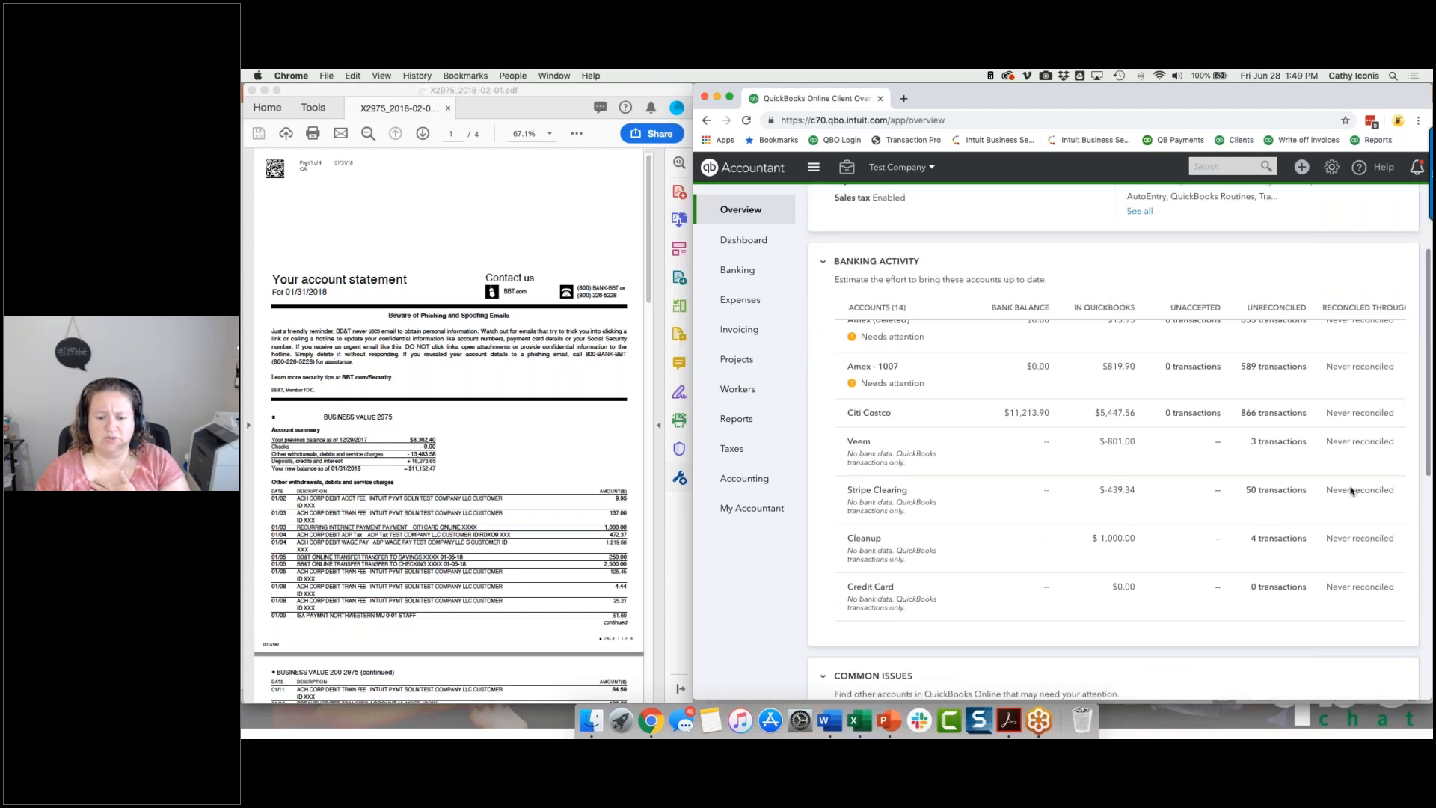
scroll(1350, 492, "up", 6)
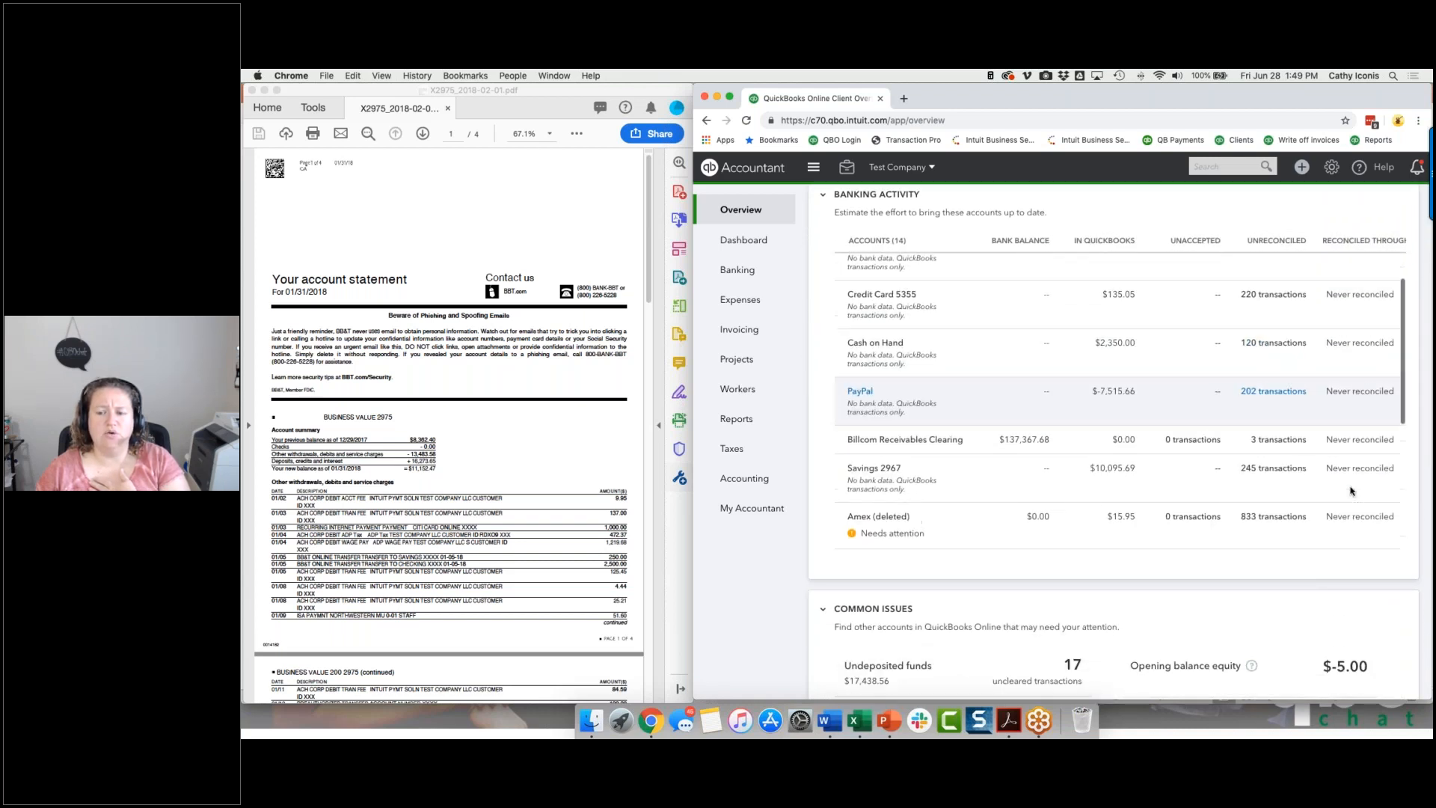
scroll(1351, 492, "up", 5)
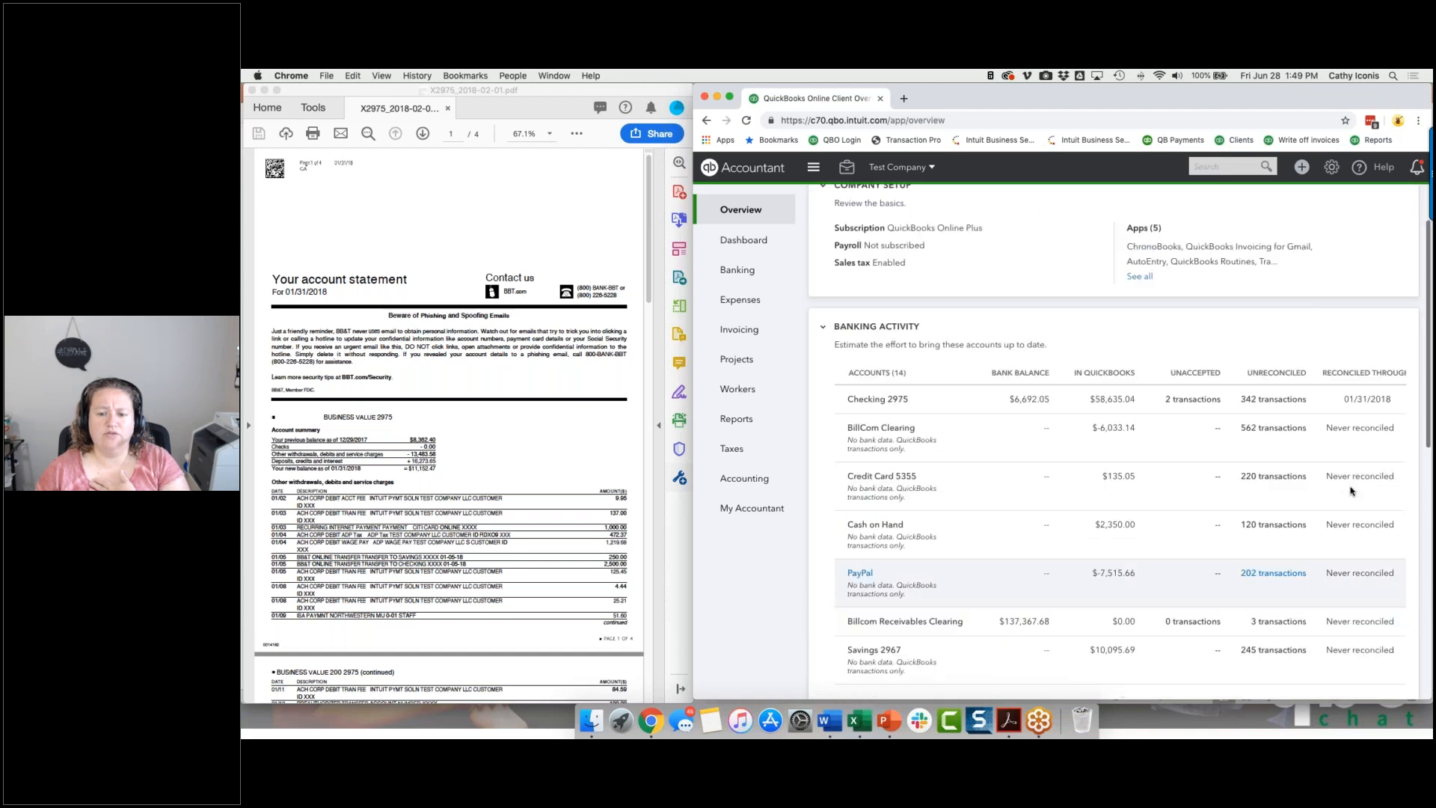
Open the reconciliation history of the checking account and expand its 2017 and 2018 entries.
left_click(845, 170)
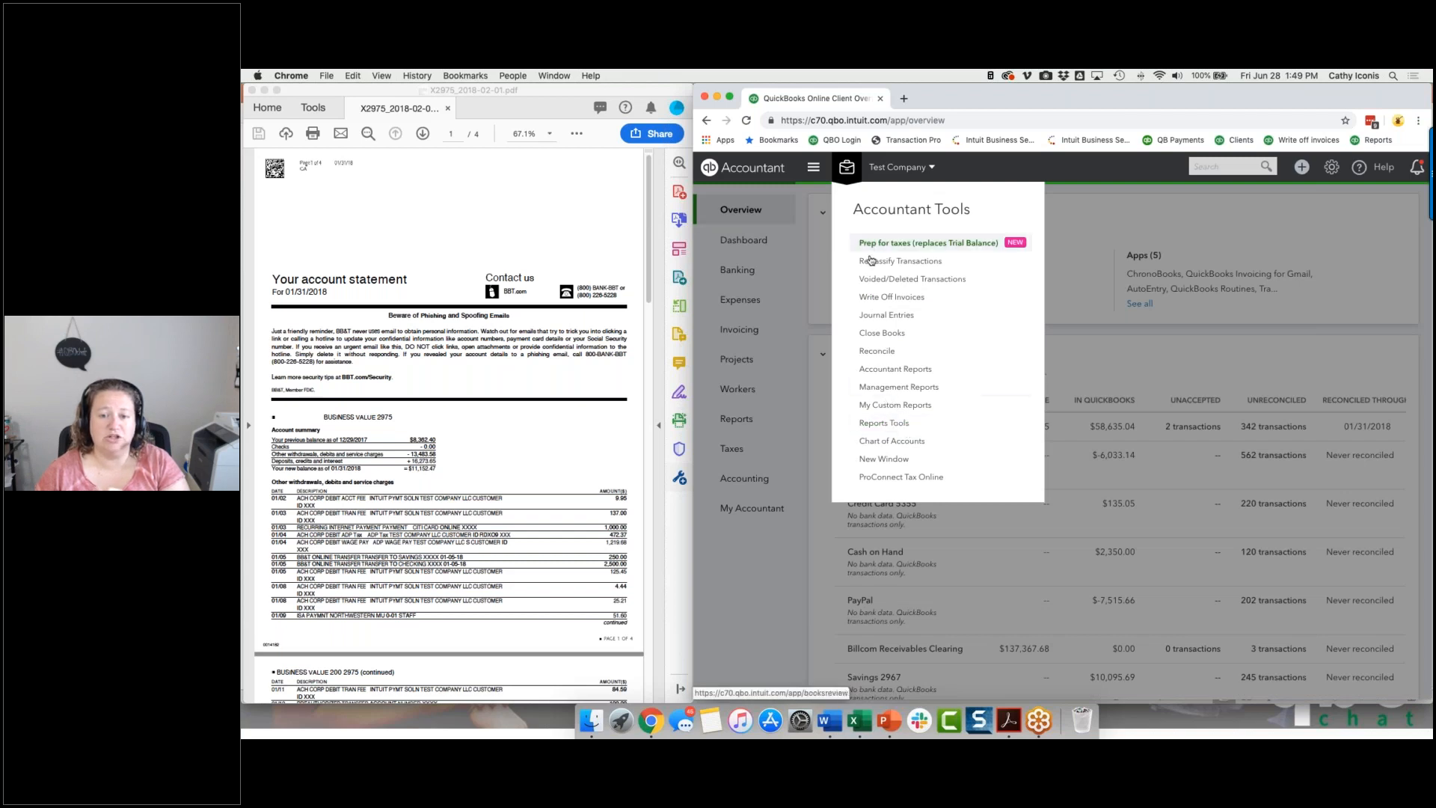
left_click(871, 351)
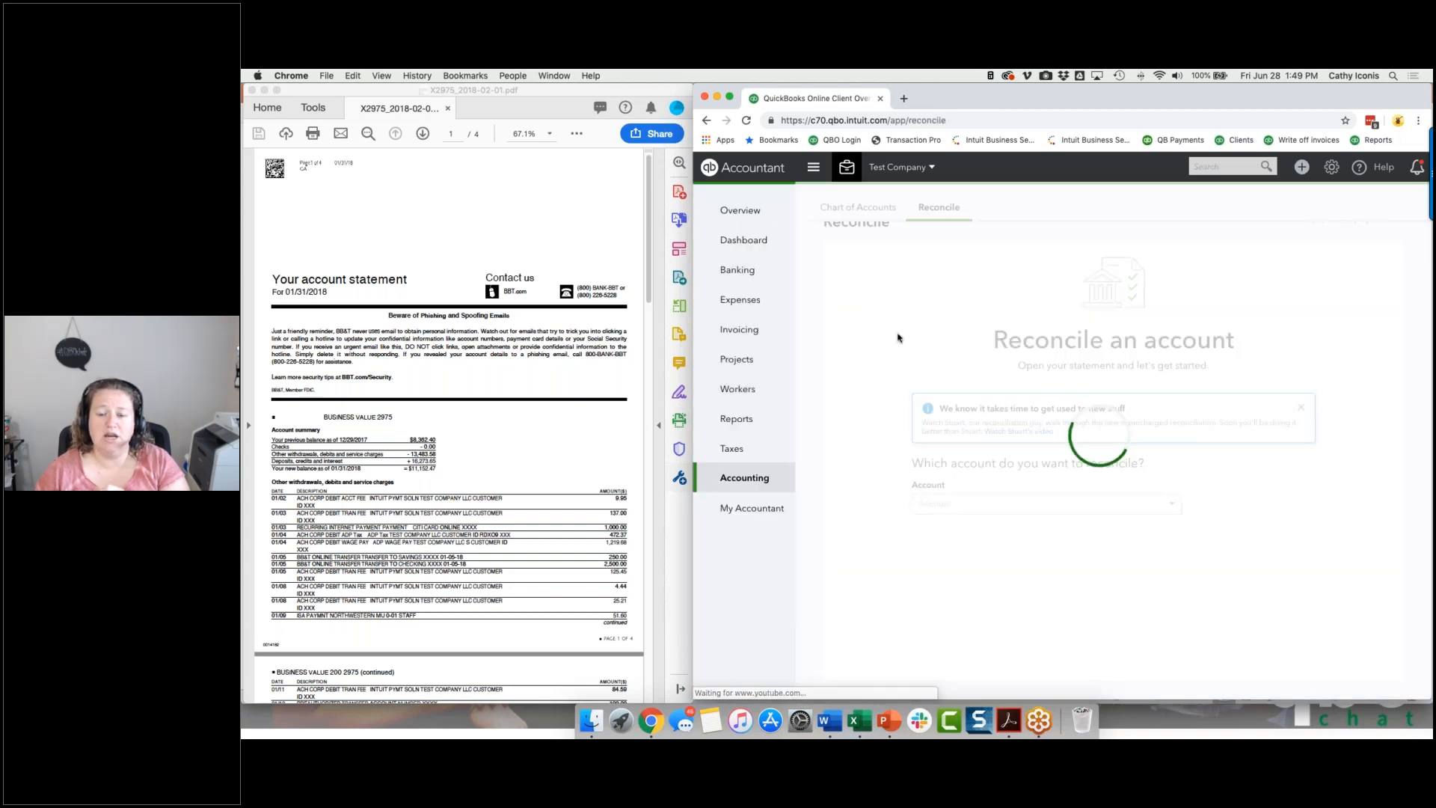
left_click(1299, 255)
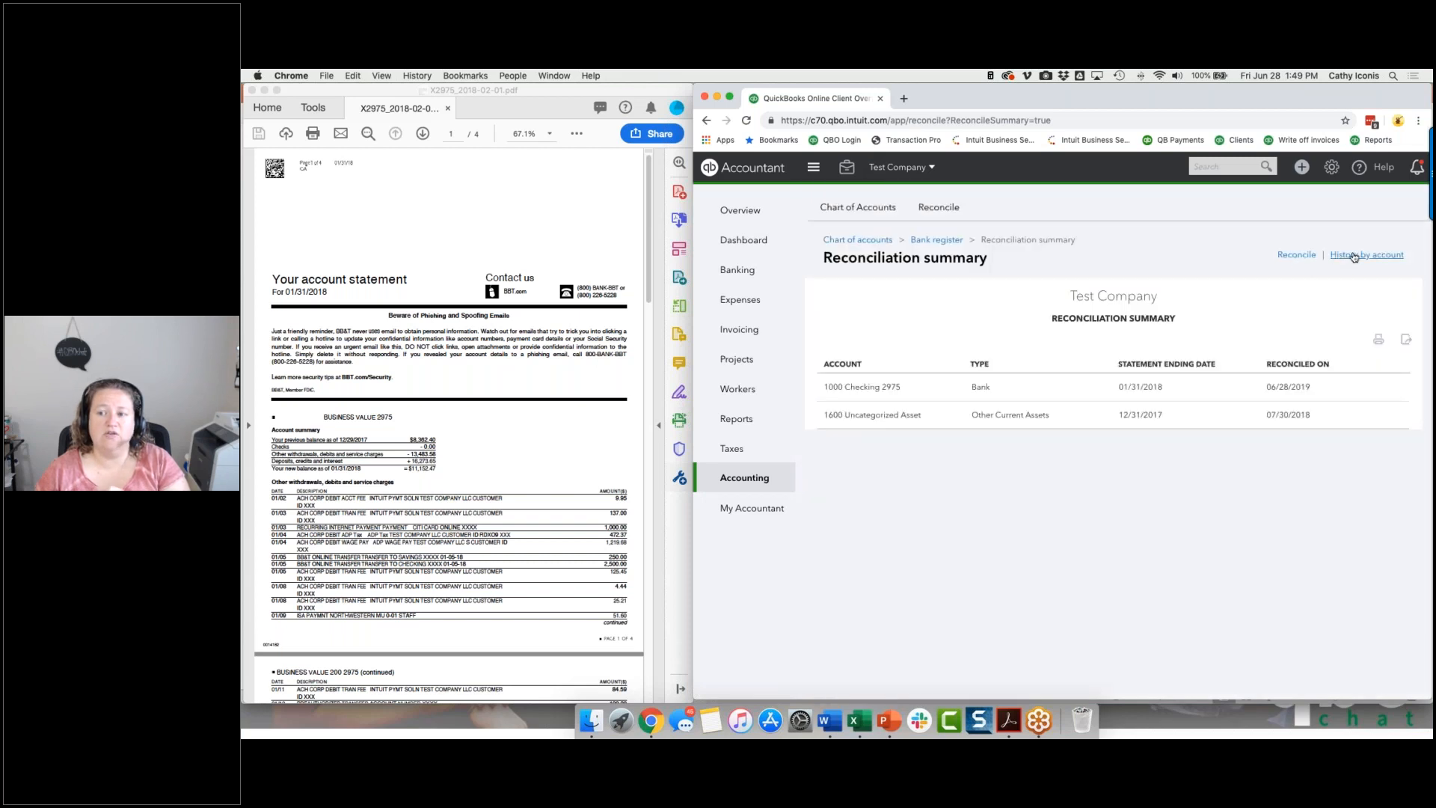
left_click(1354, 255)
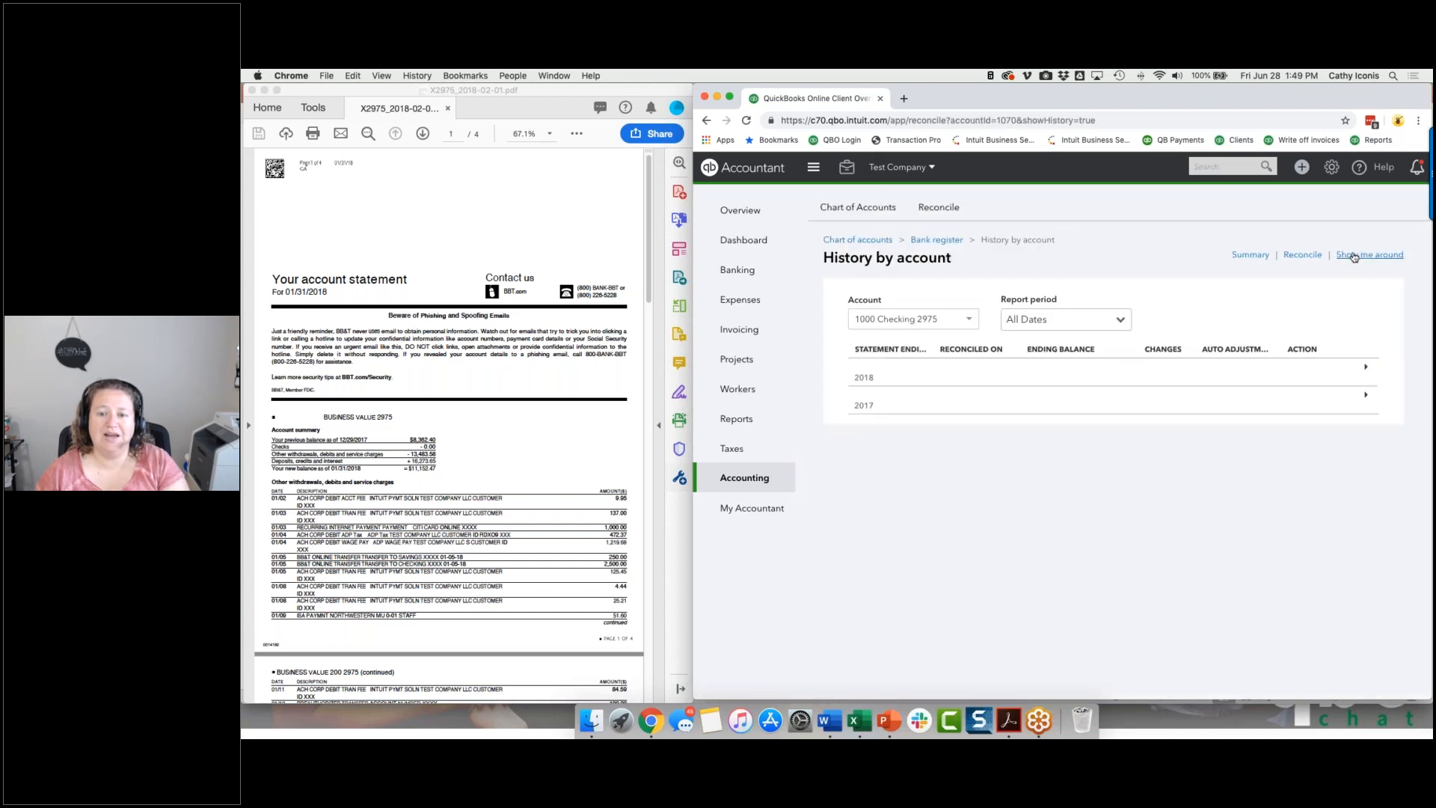
left_click(1367, 397)
left_click(1365, 371)
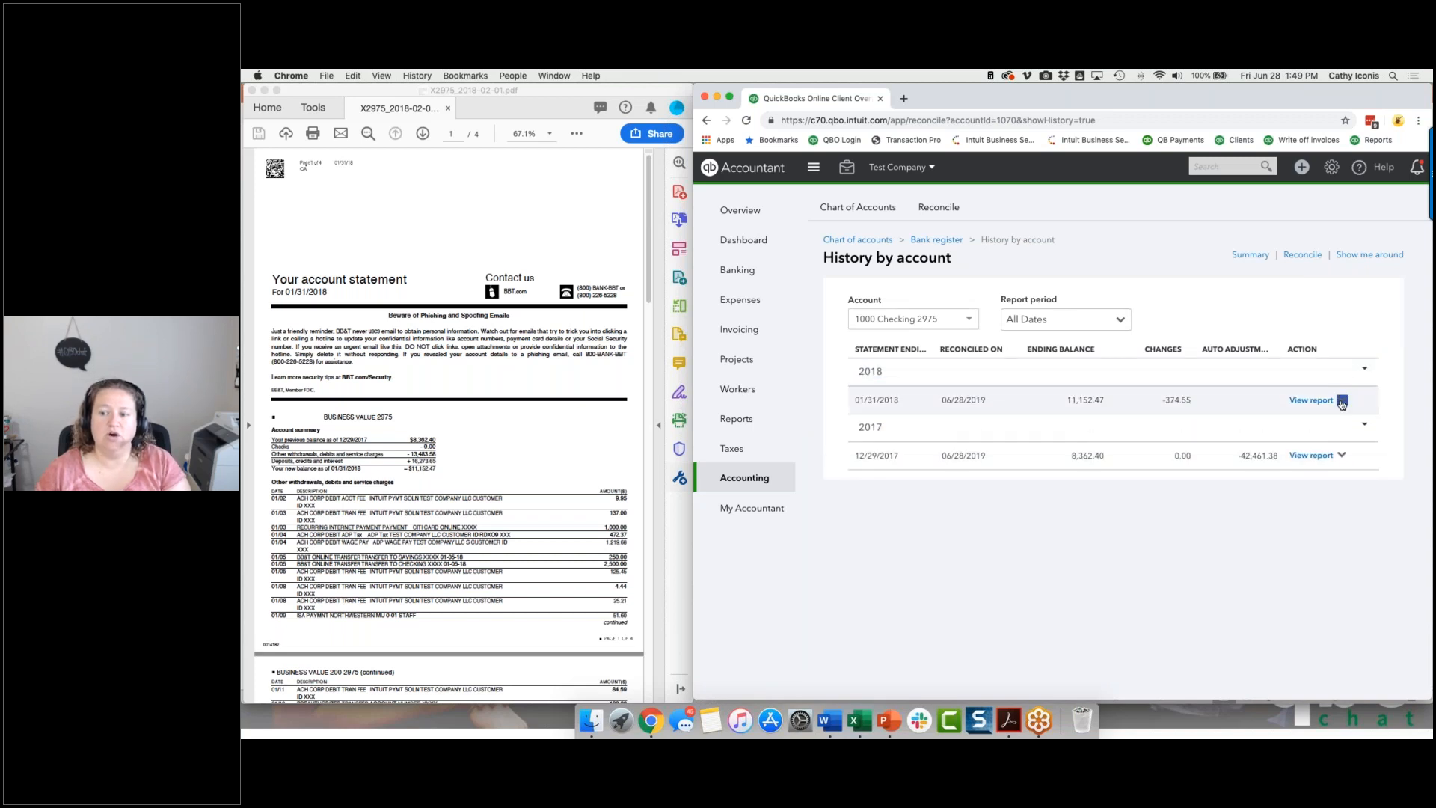
Preview the batch undo of the 12/29/2017 reconciliation through both confirmation stages, backing out without undoing anything.
left_click(1342, 401)
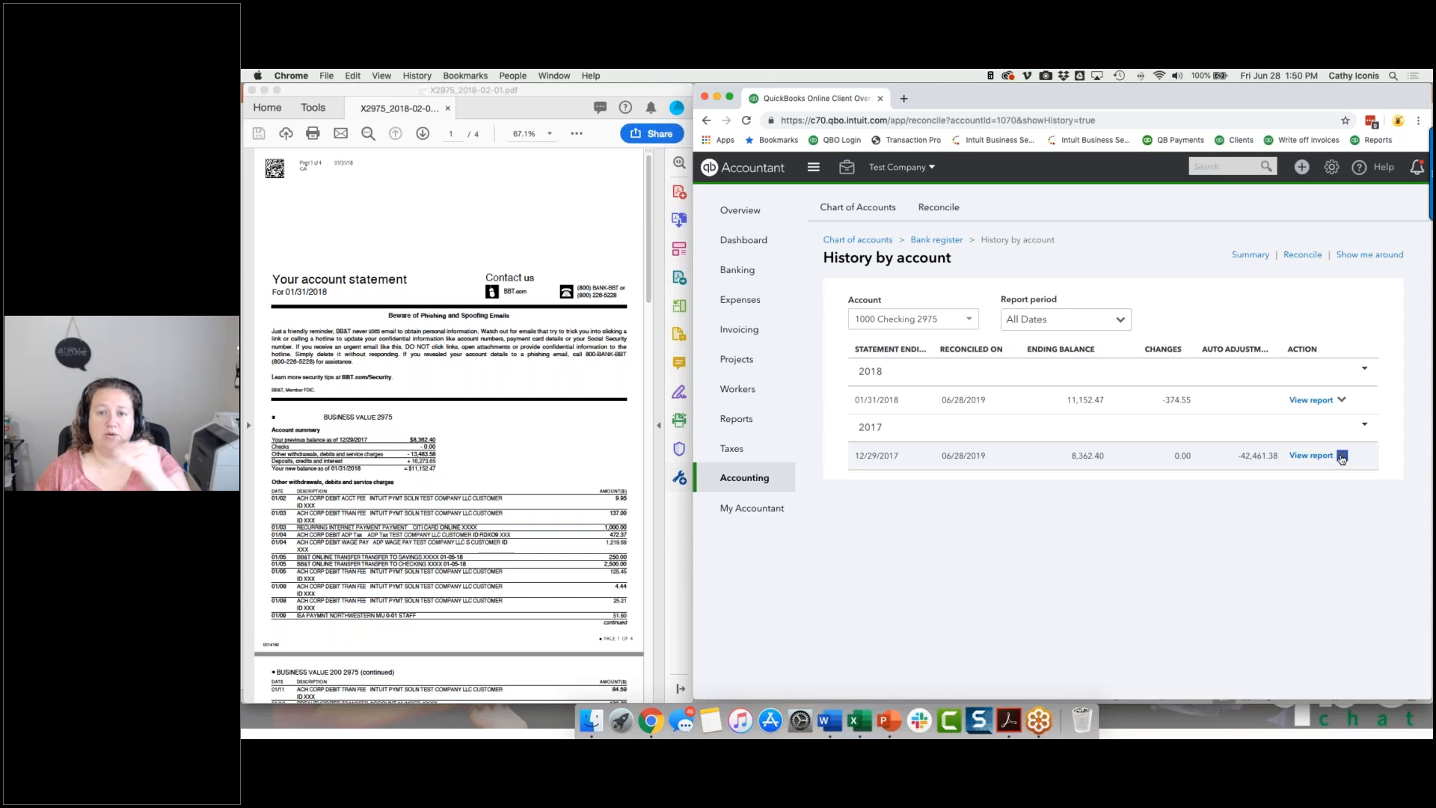
left_click(1341, 456)
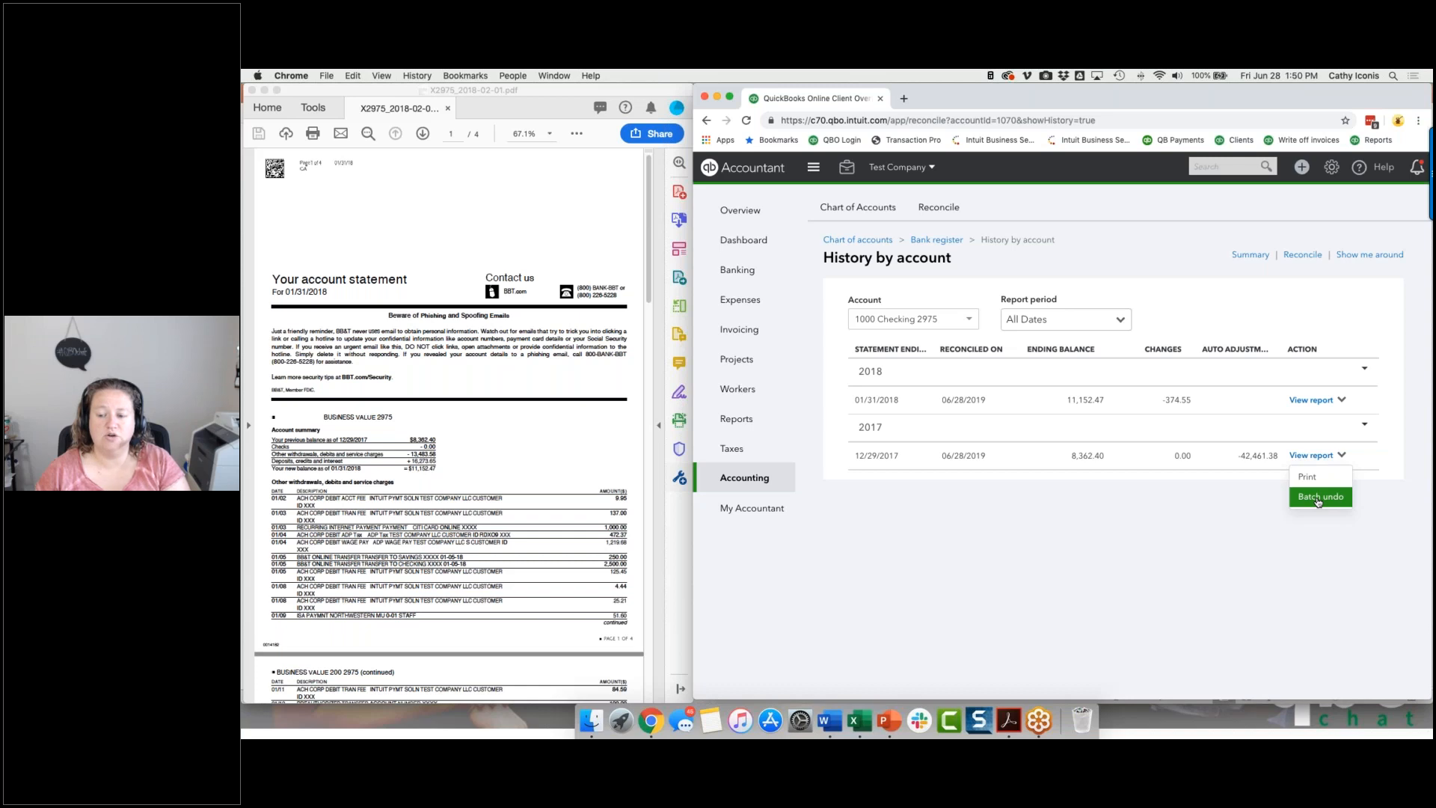
left_click(1319, 499)
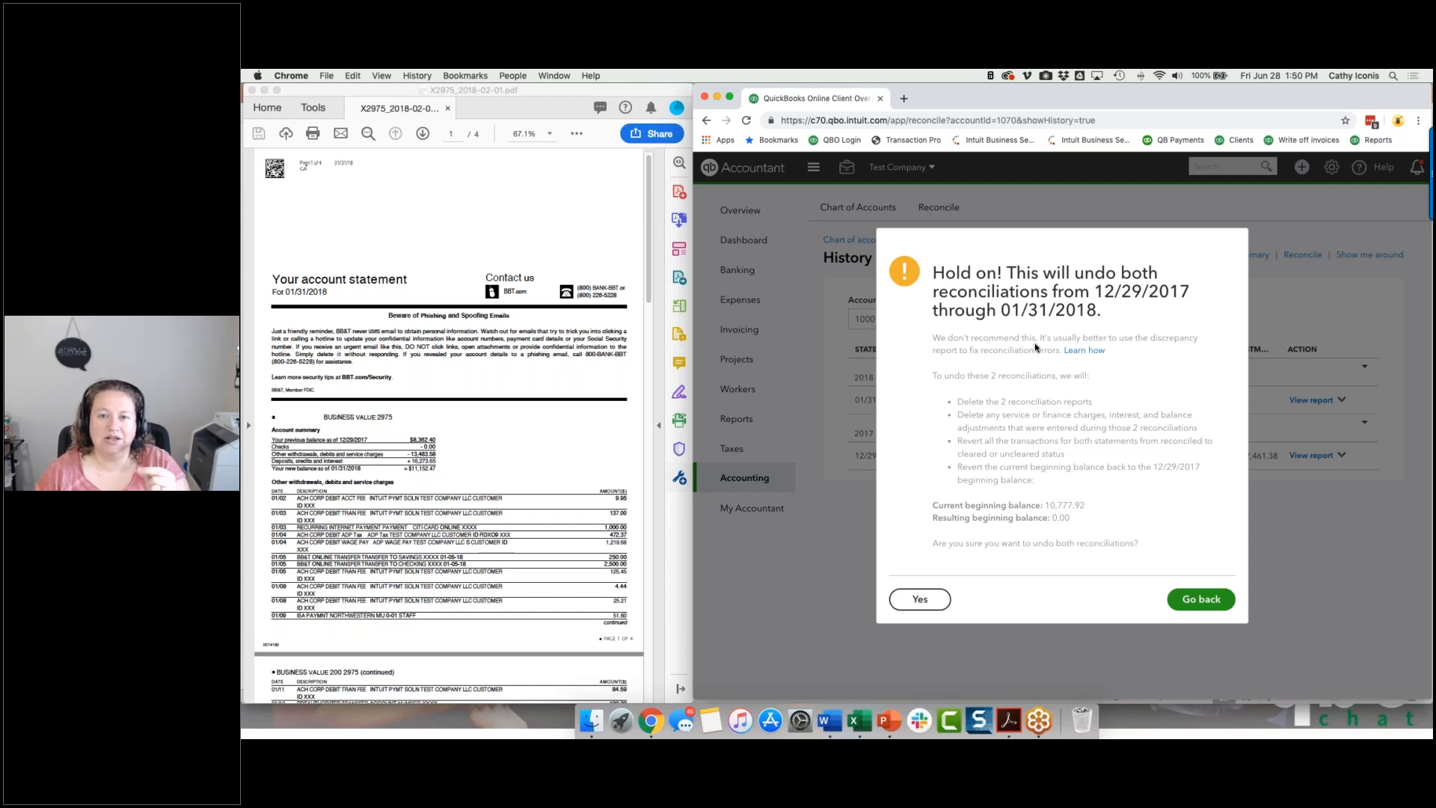
left_click(1197, 601)
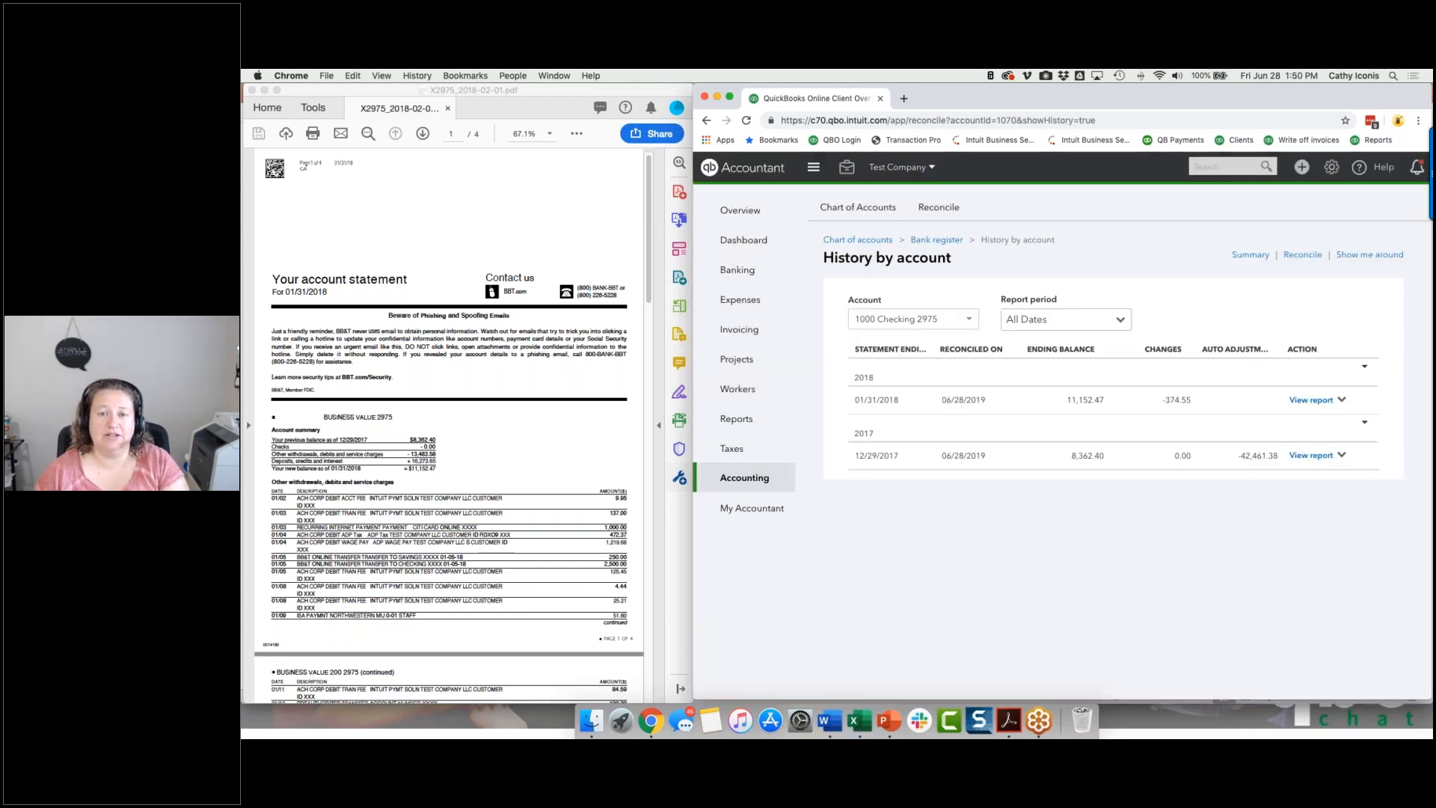
left_click(1341, 455)
left_click(1320, 497)
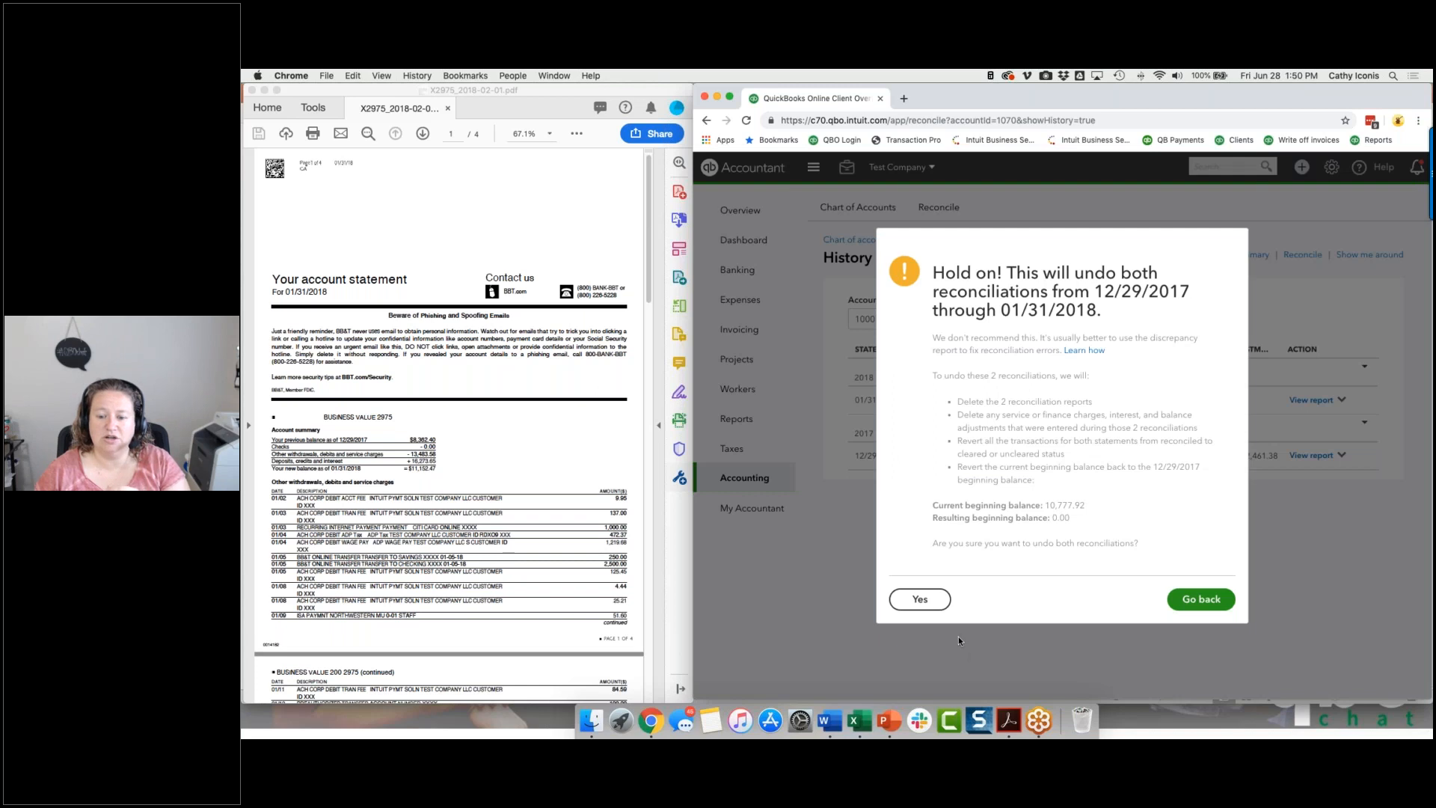
left_click(919, 600)
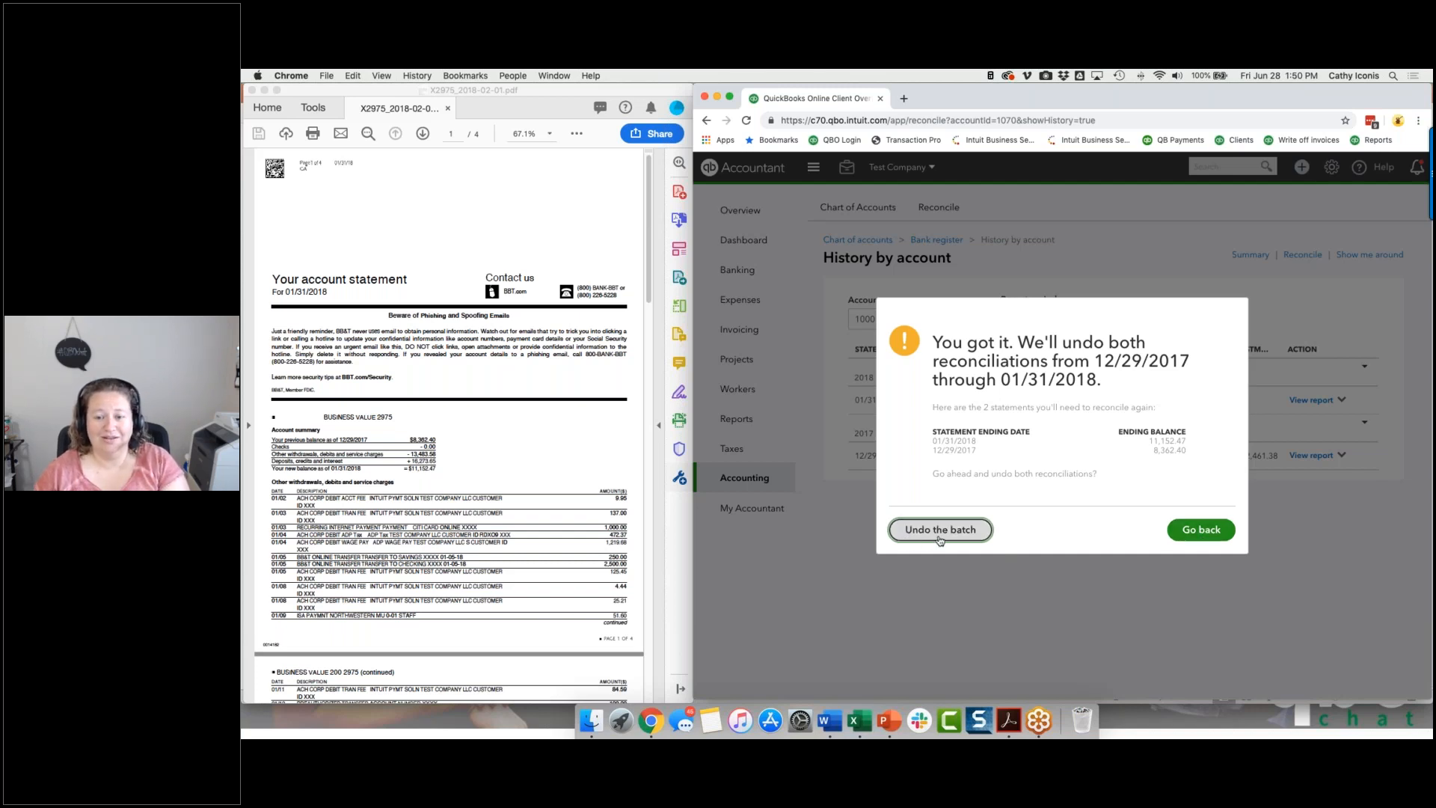
left_click(1180, 532)
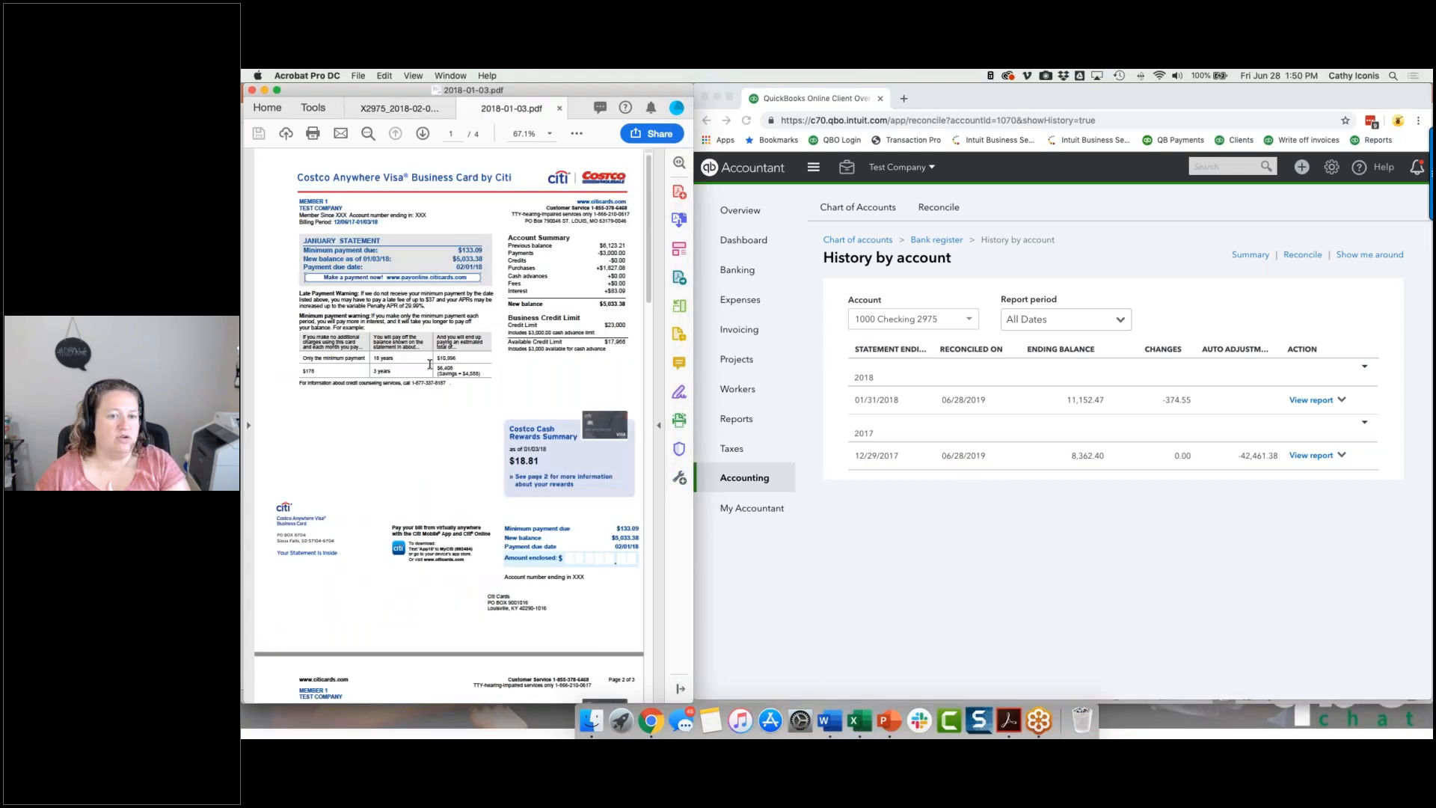
Return to the checking account's Reconcile page and open the discrepancy report for its beginning balance.
left_click(1247, 210)
left_click(1301, 255)
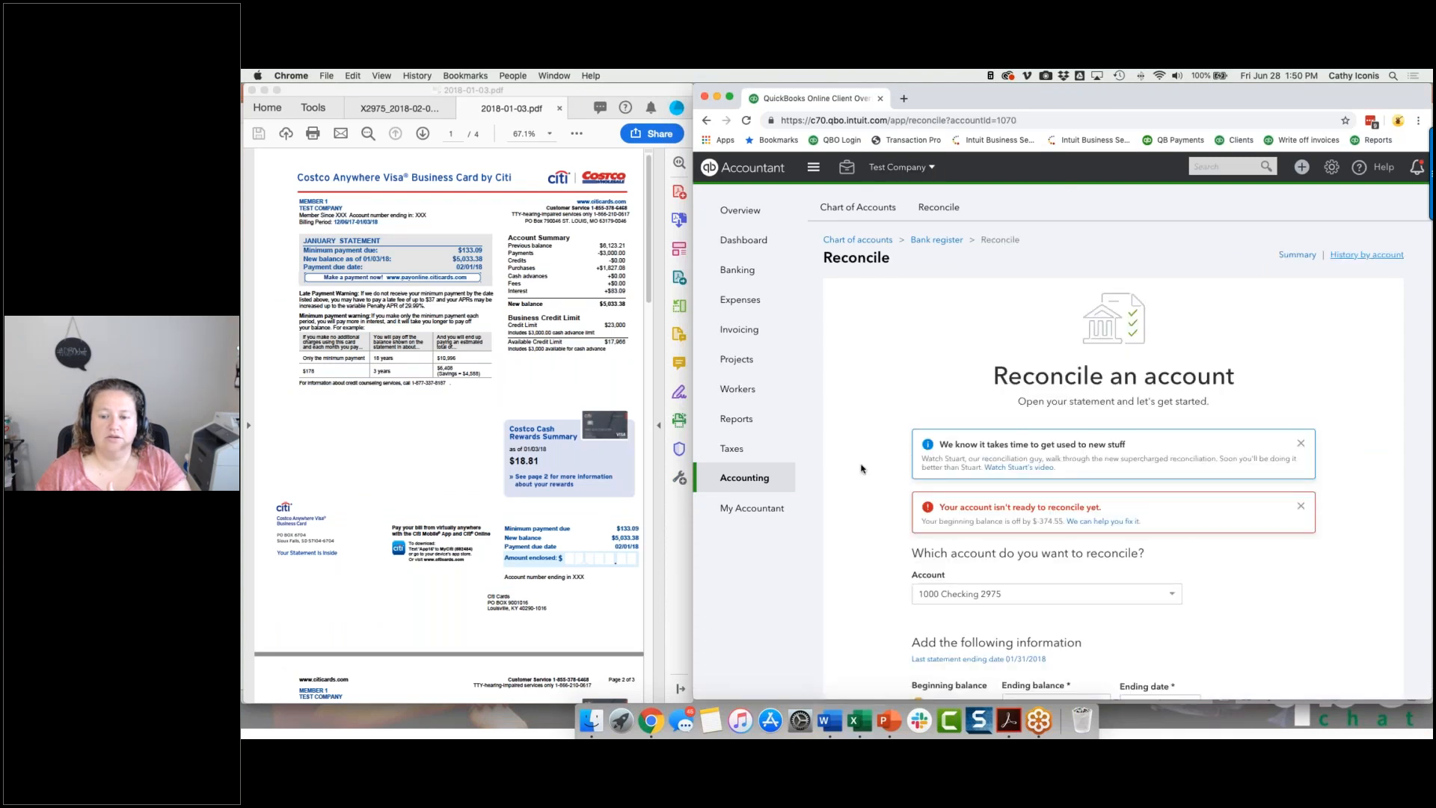
scroll(861, 469, "down", 2)
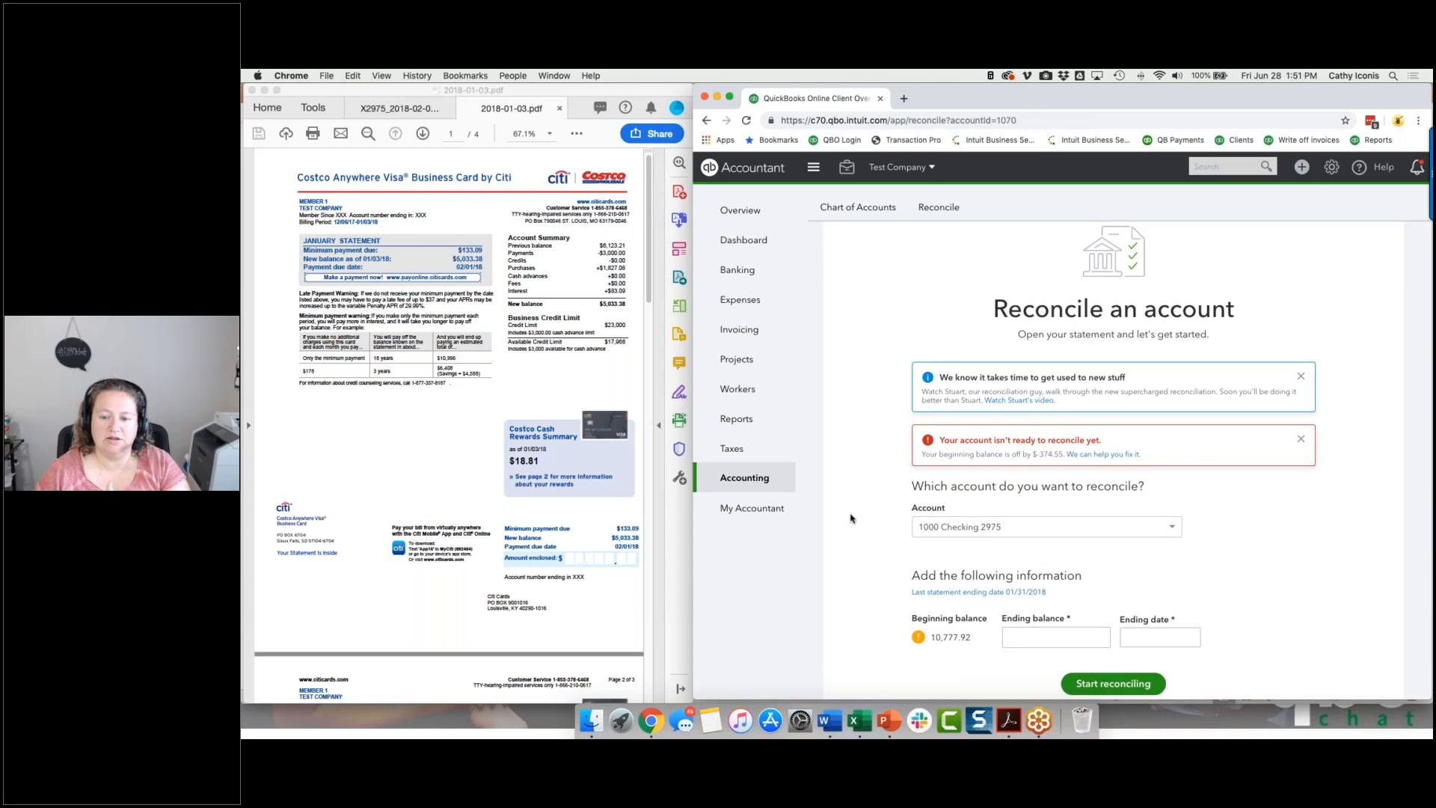
left_click(1088, 456)
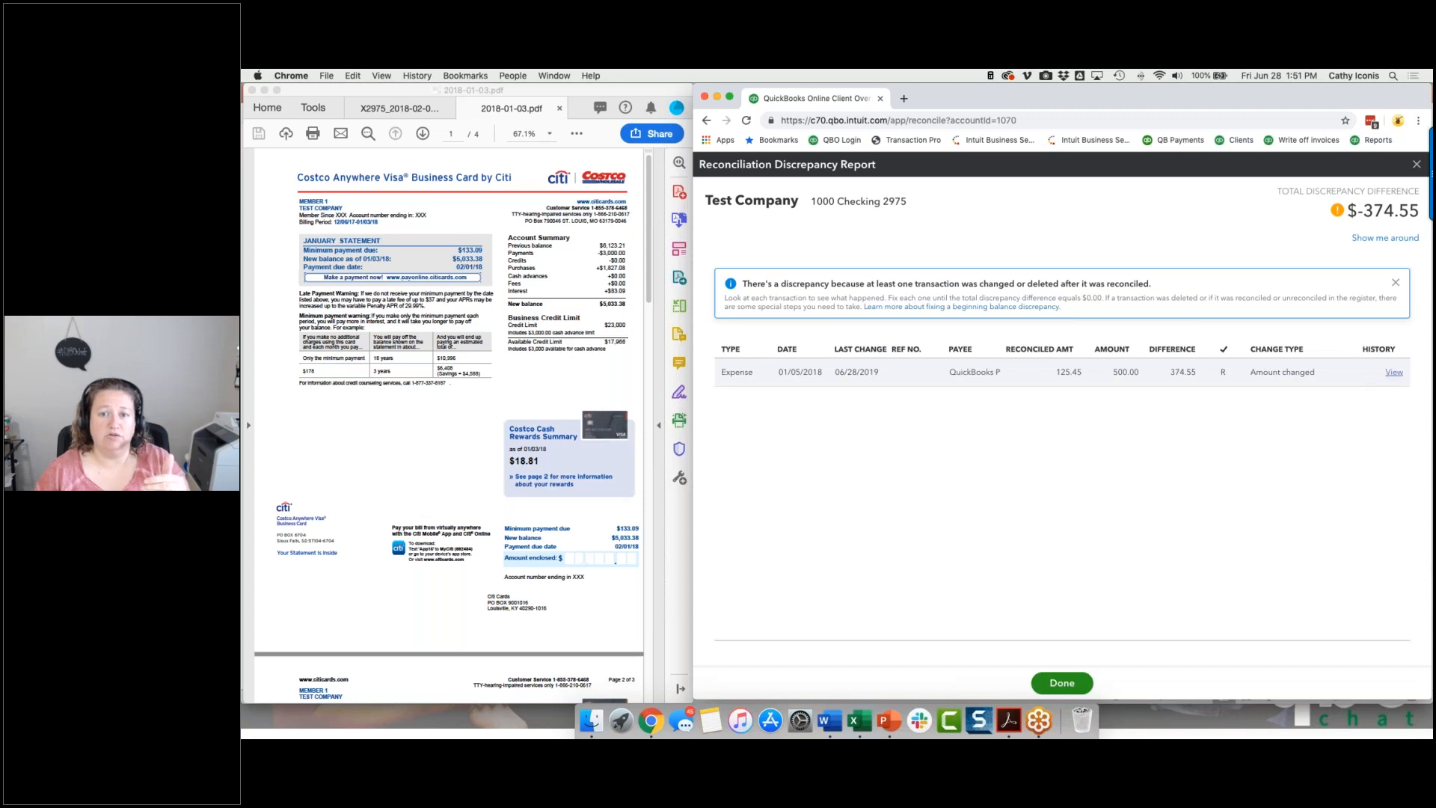
Open the audit history of the altered 01/05/2018 expense and compare its two most recent versions.
left_click(1392, 373)
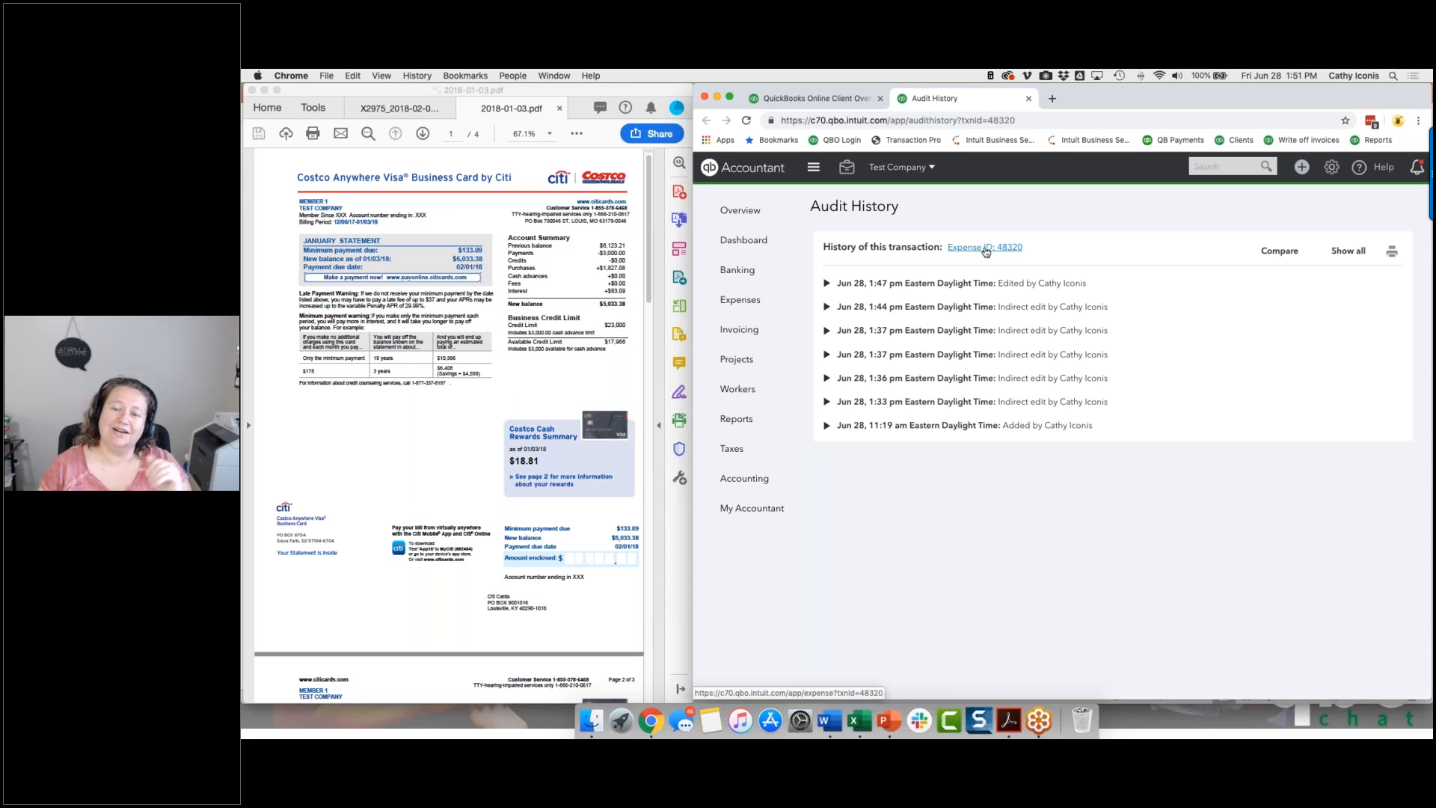
left_click(827, 284)
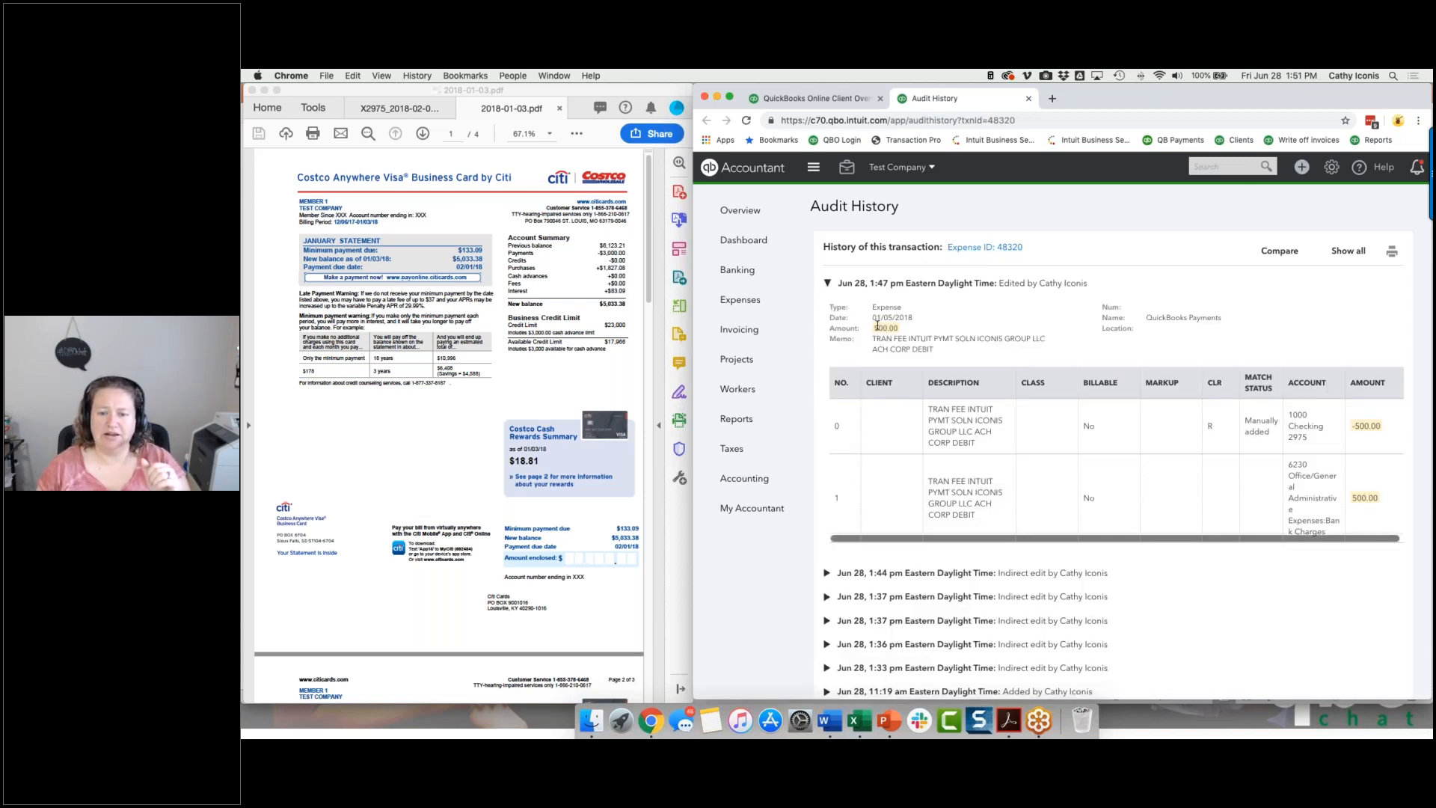
left_click(827, 573)
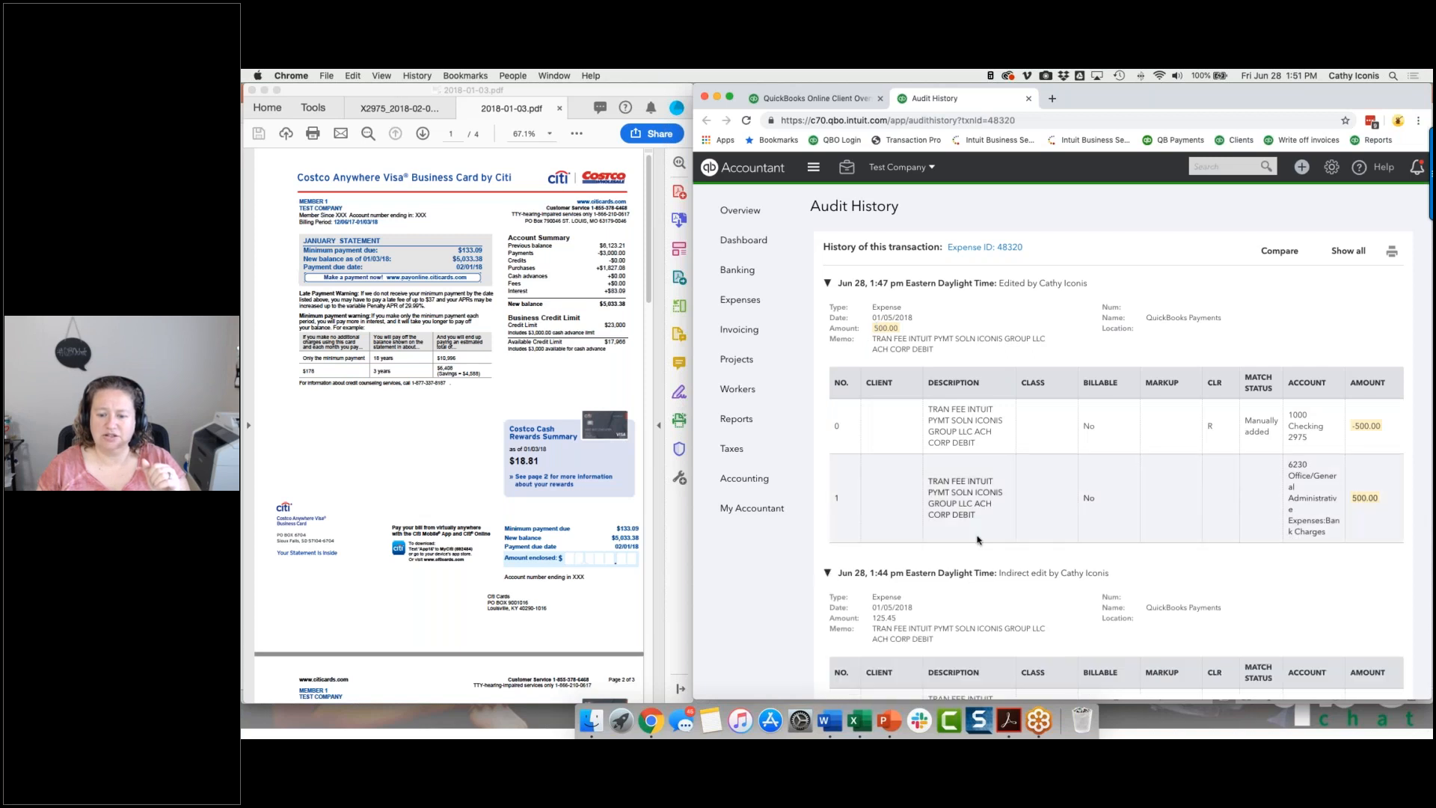
scroll(977, 539, "down", 2)
scroll(977, 539, "down", 2)
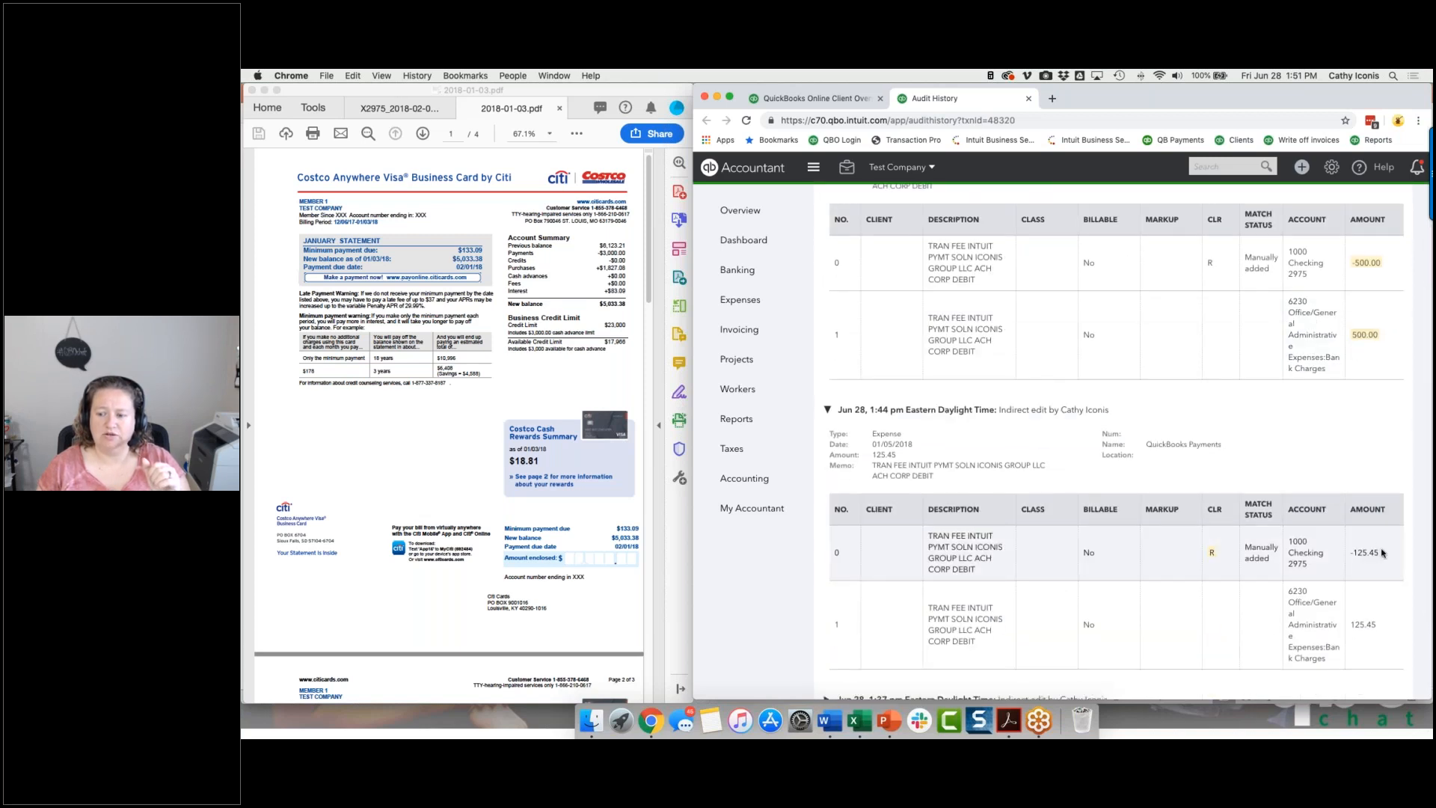
scroll(1141, 432, "up", 5)
Correct the expense's category line amount to 125.45, save it despite its reconciled status, and close the audit history and discrepancy report.
left_click(1008, 247)
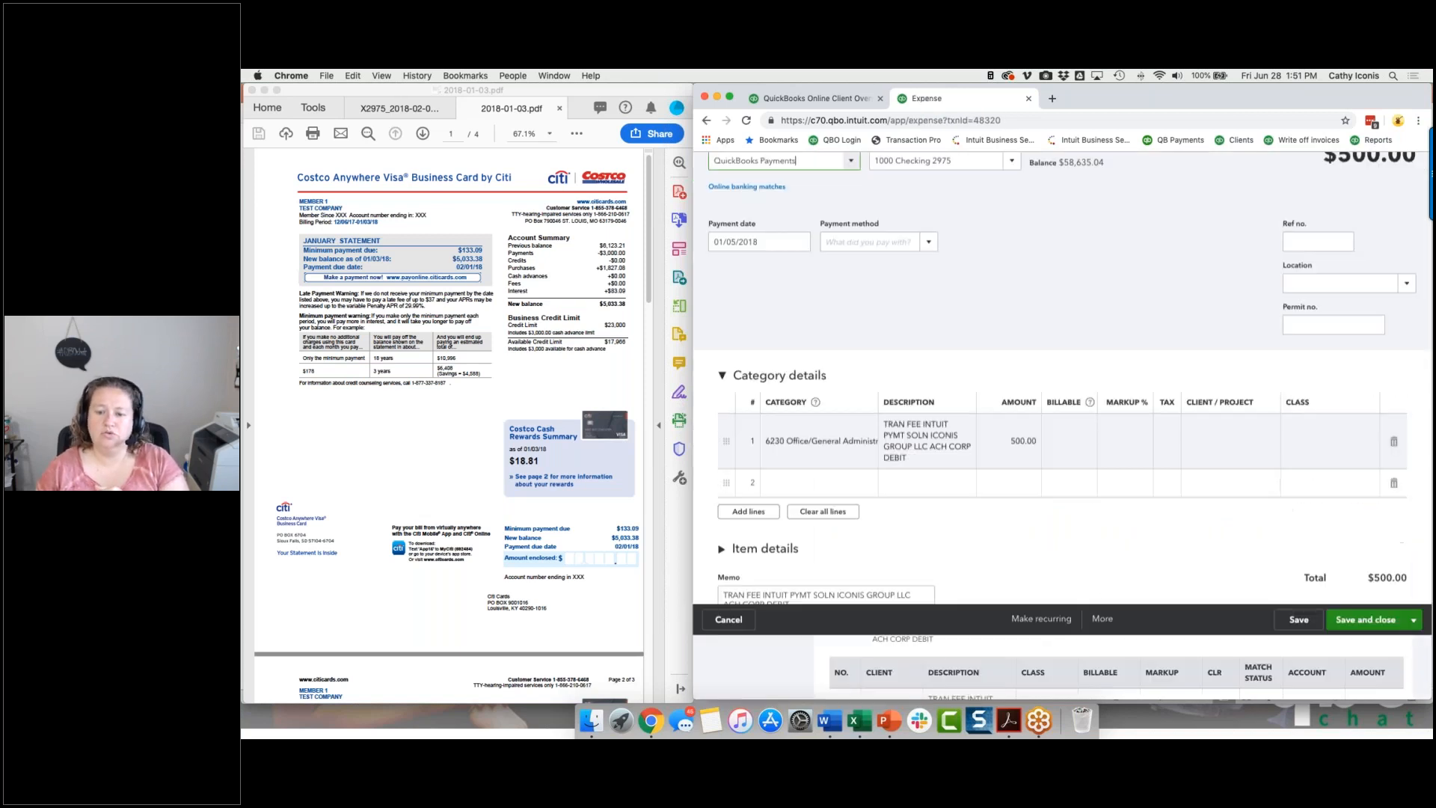
left_click(1009, 505)
type("124")
key("BackSpace")
type("24")
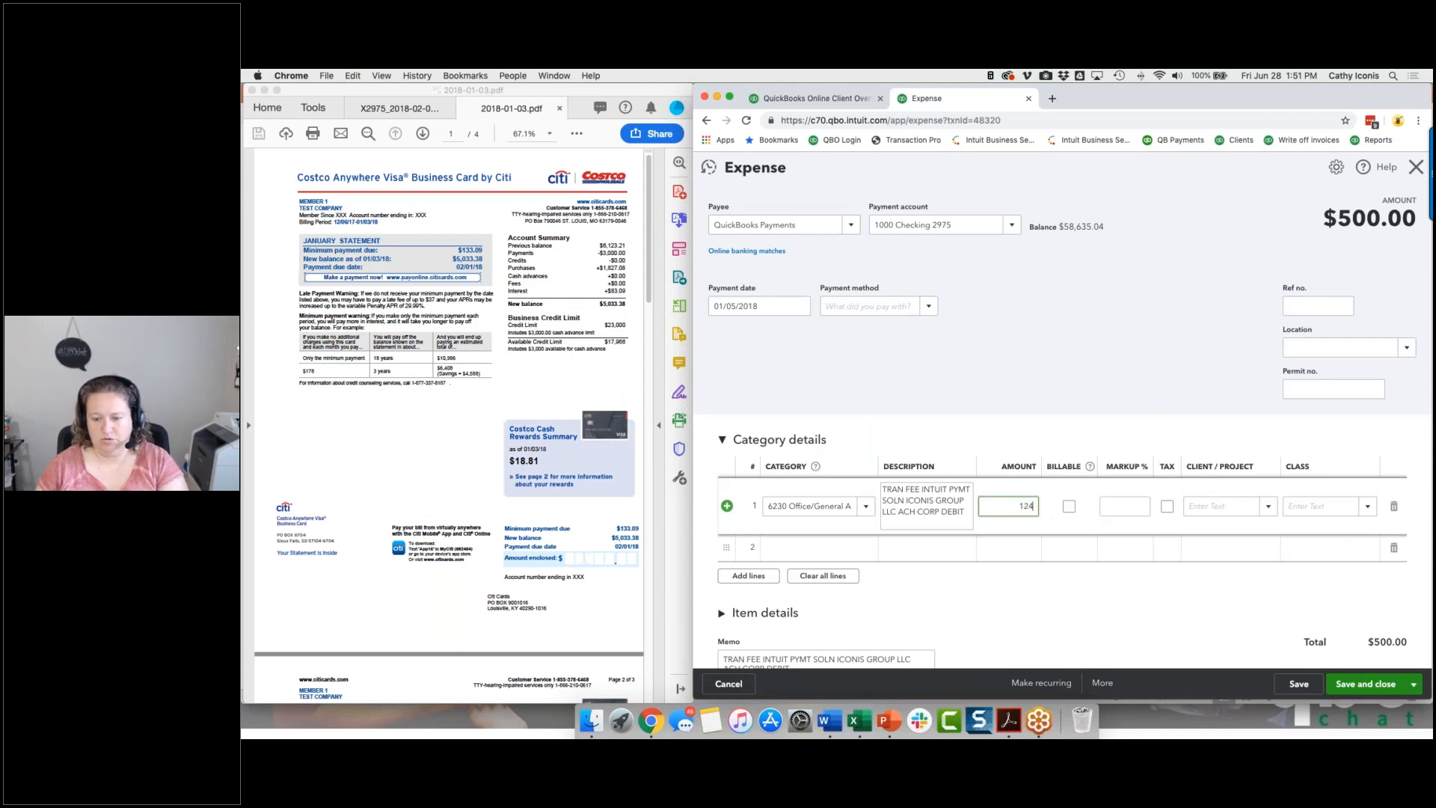
key("BackSpace")
type("5.45")
left_click(1365, 684)
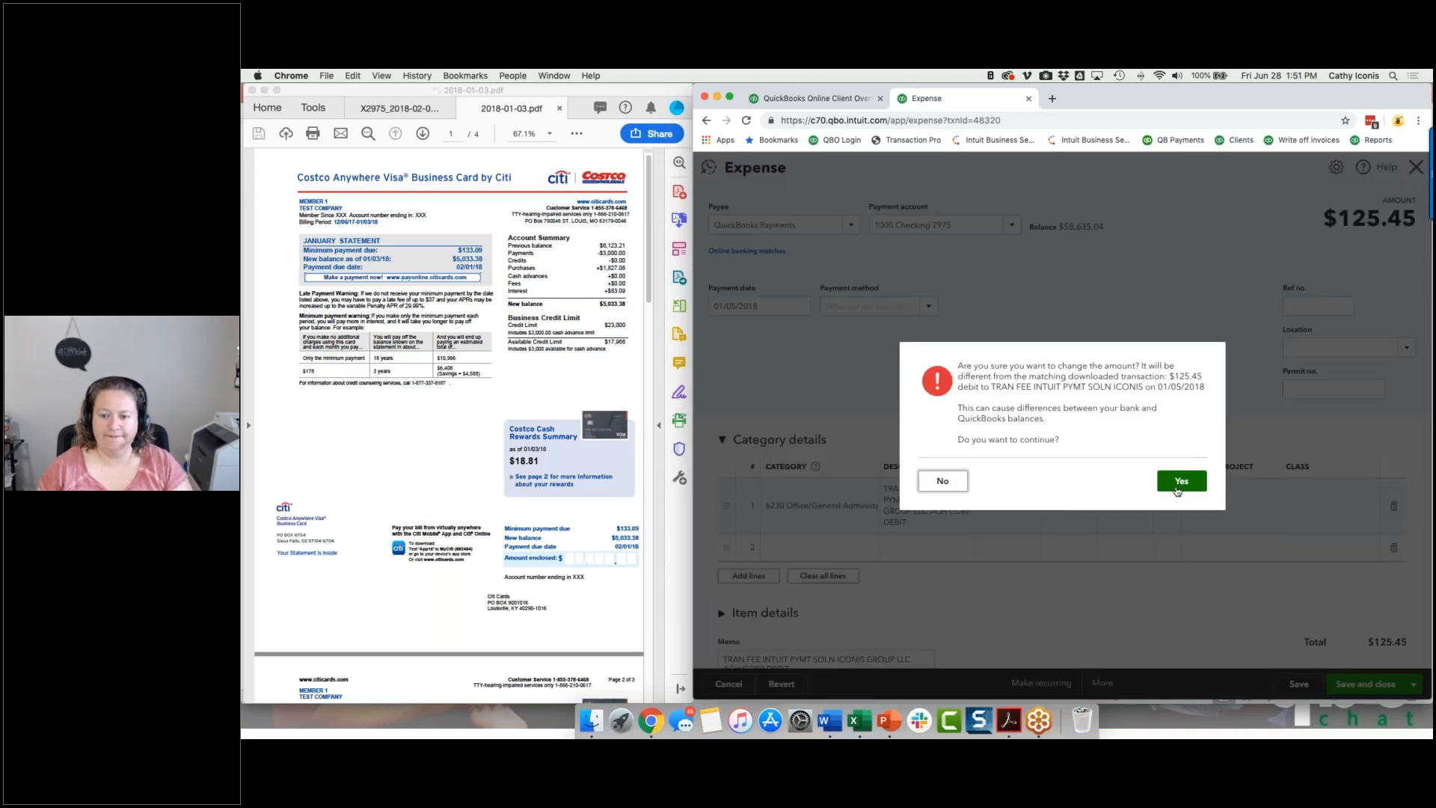
left_click(1177, 486)
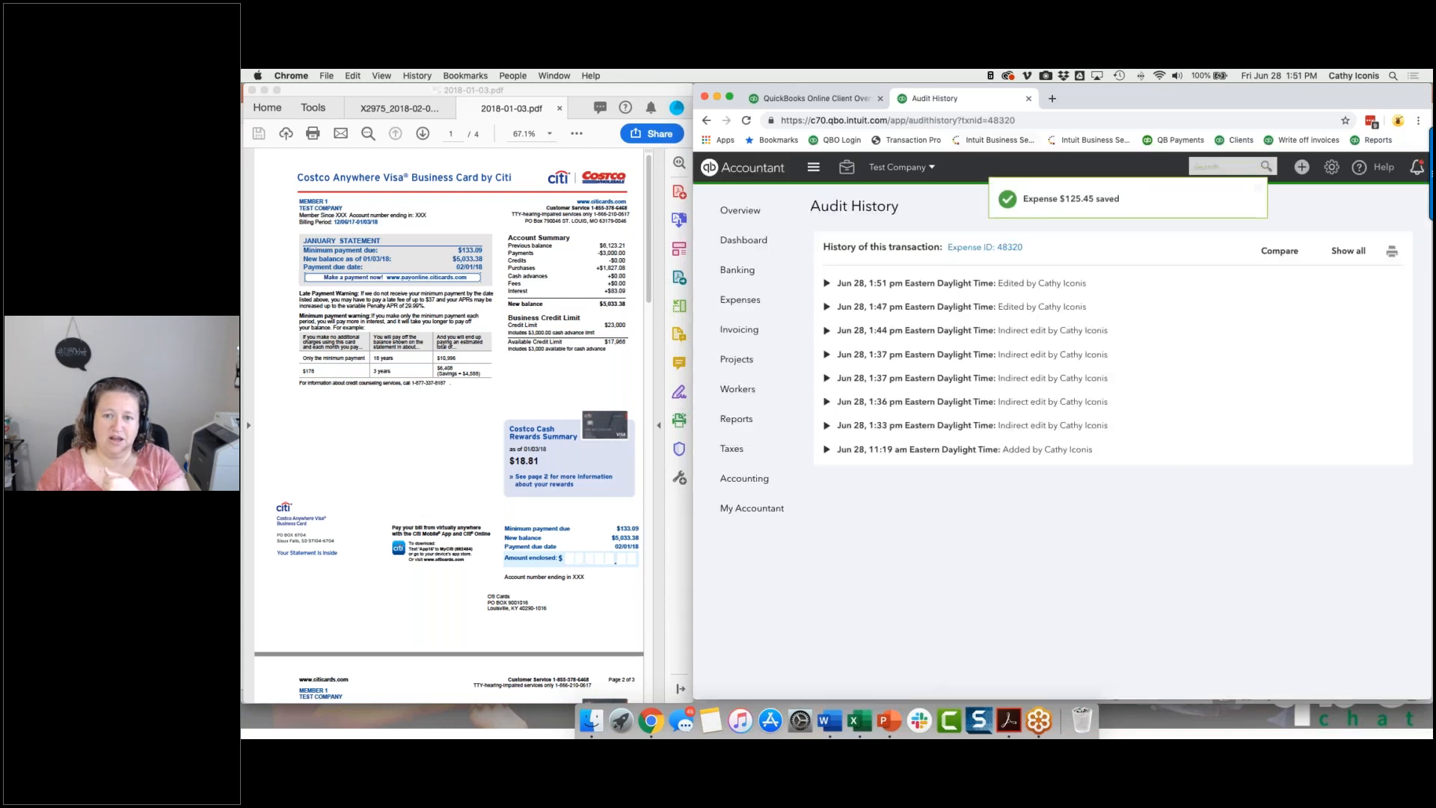
left_click(1028, 99)
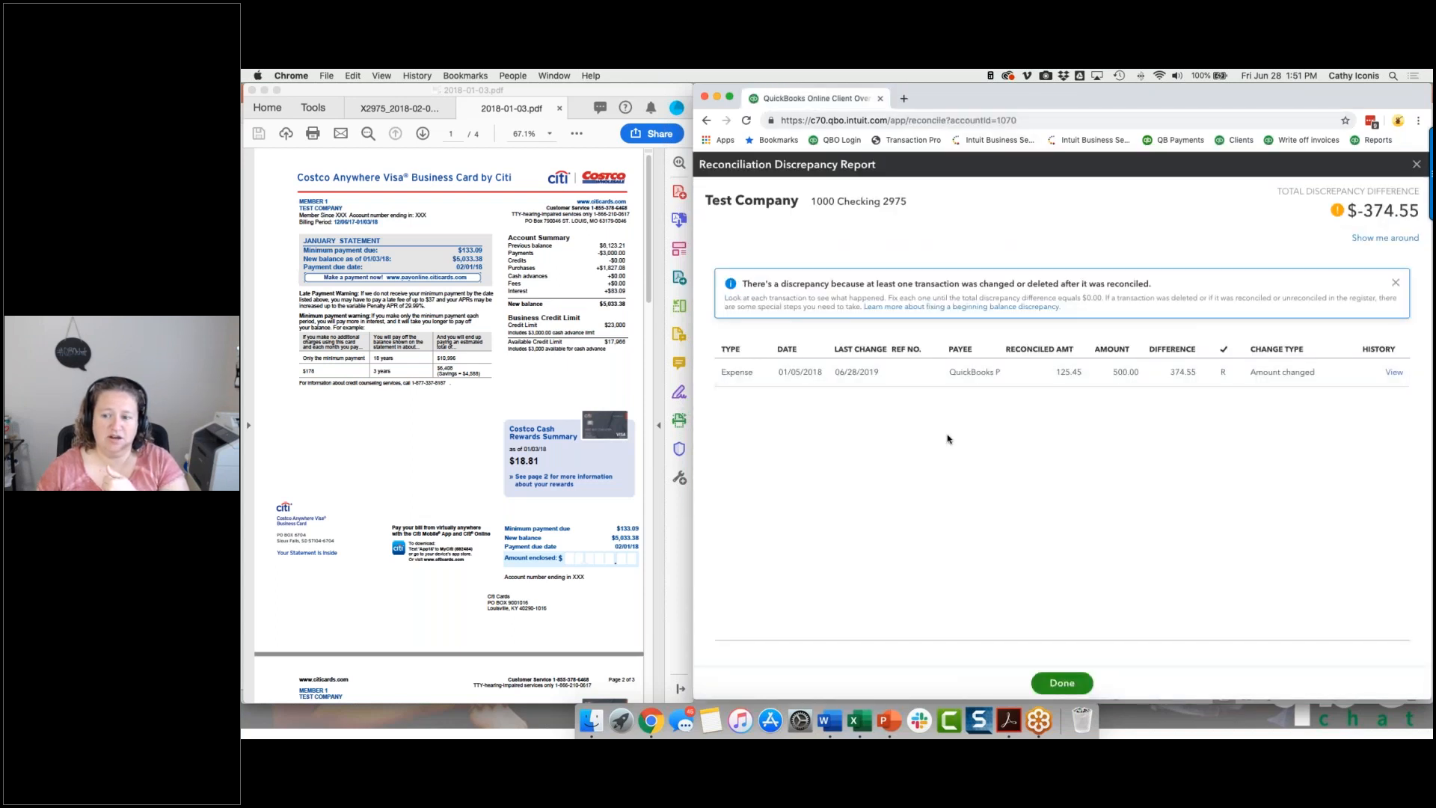
left_click(1072, 683)
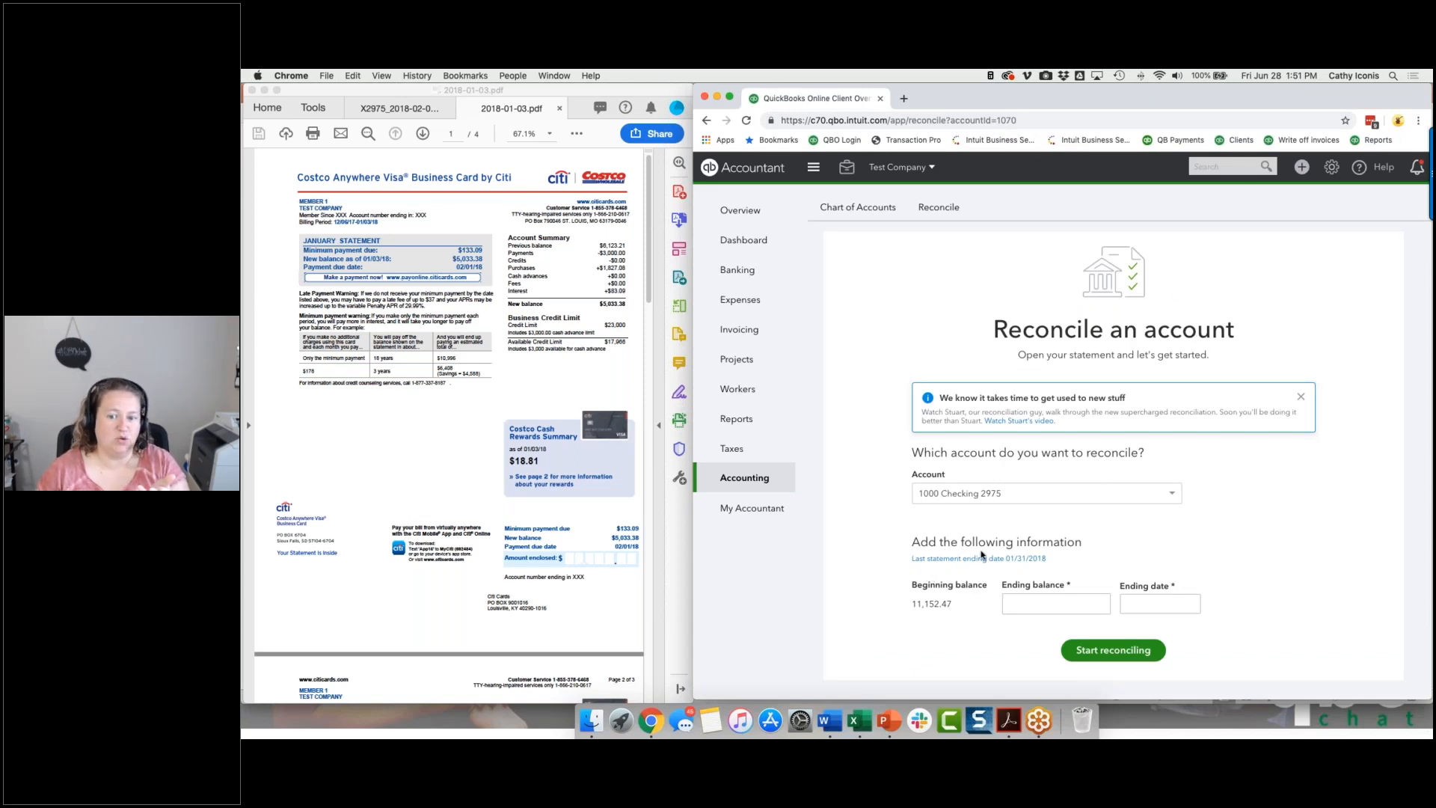
Start reconciling the Citi Costco account with an ending balance of 6,123.21 and an ending date of 12/06/2017.
left_click(1009, 494)
scroll(984, 573, "down", 3)
scroll(983, 572, "down", 5)
left_click(984, 587)
left_click(1025, 591)
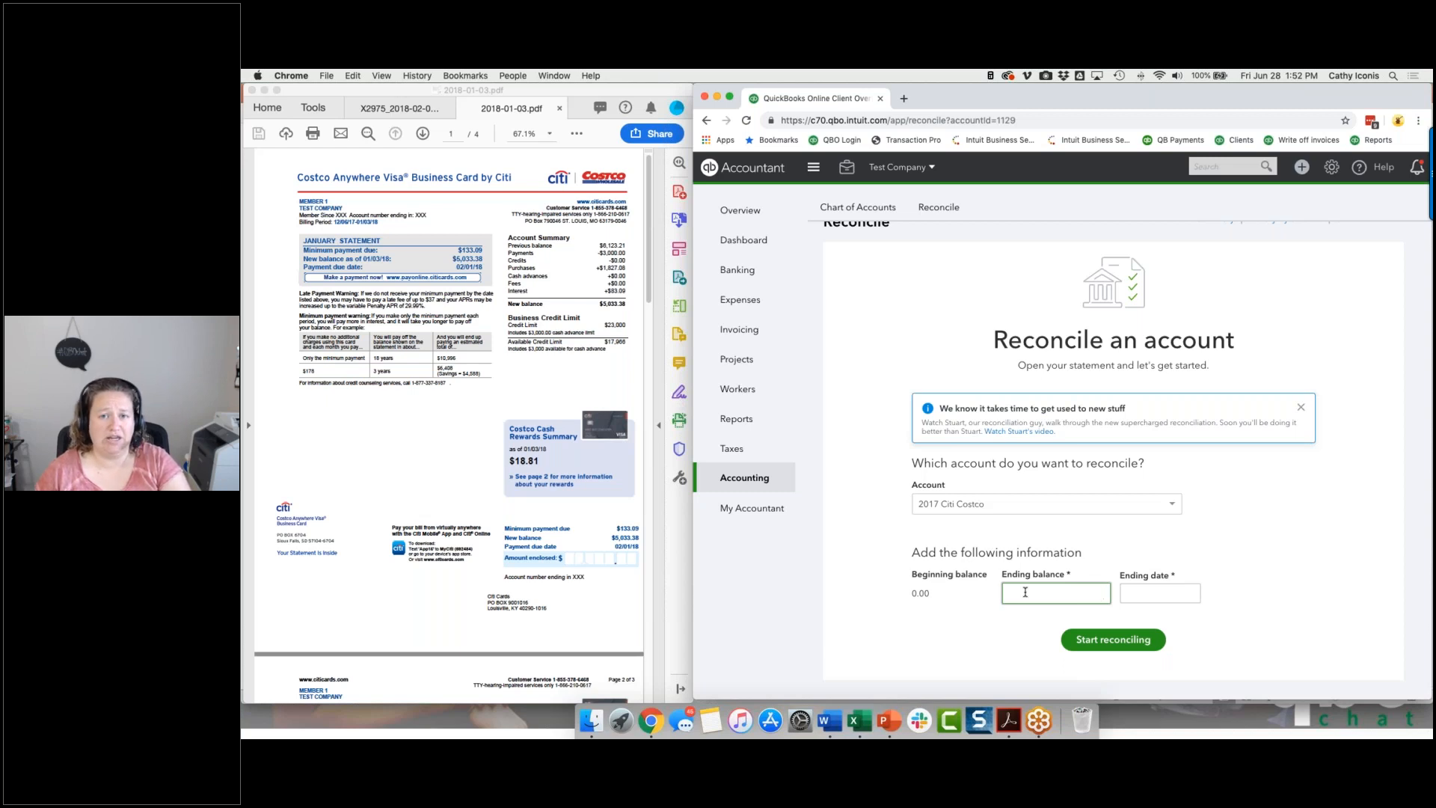
left_click(1024, 592)
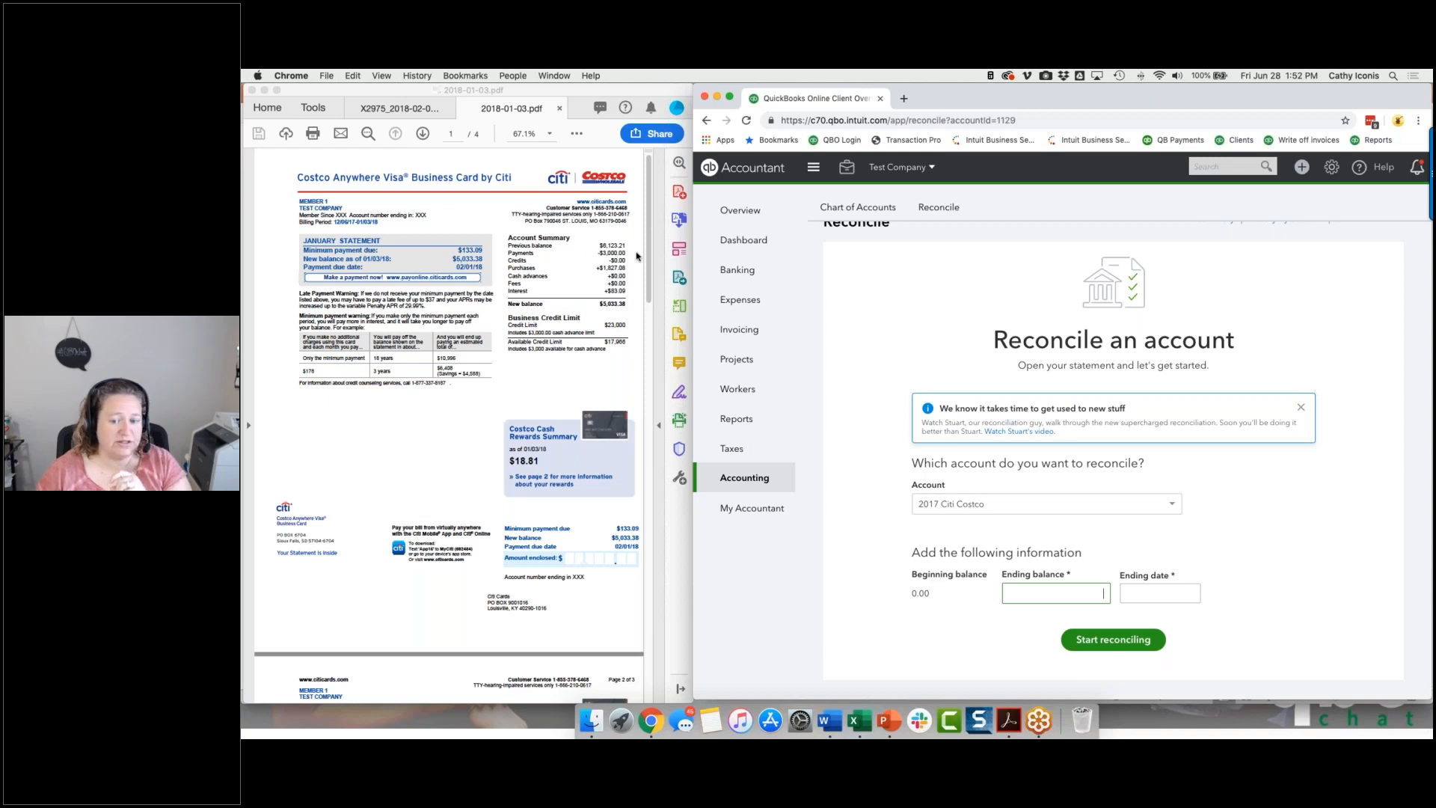
left_click(1038, 592)
type("6123.21")
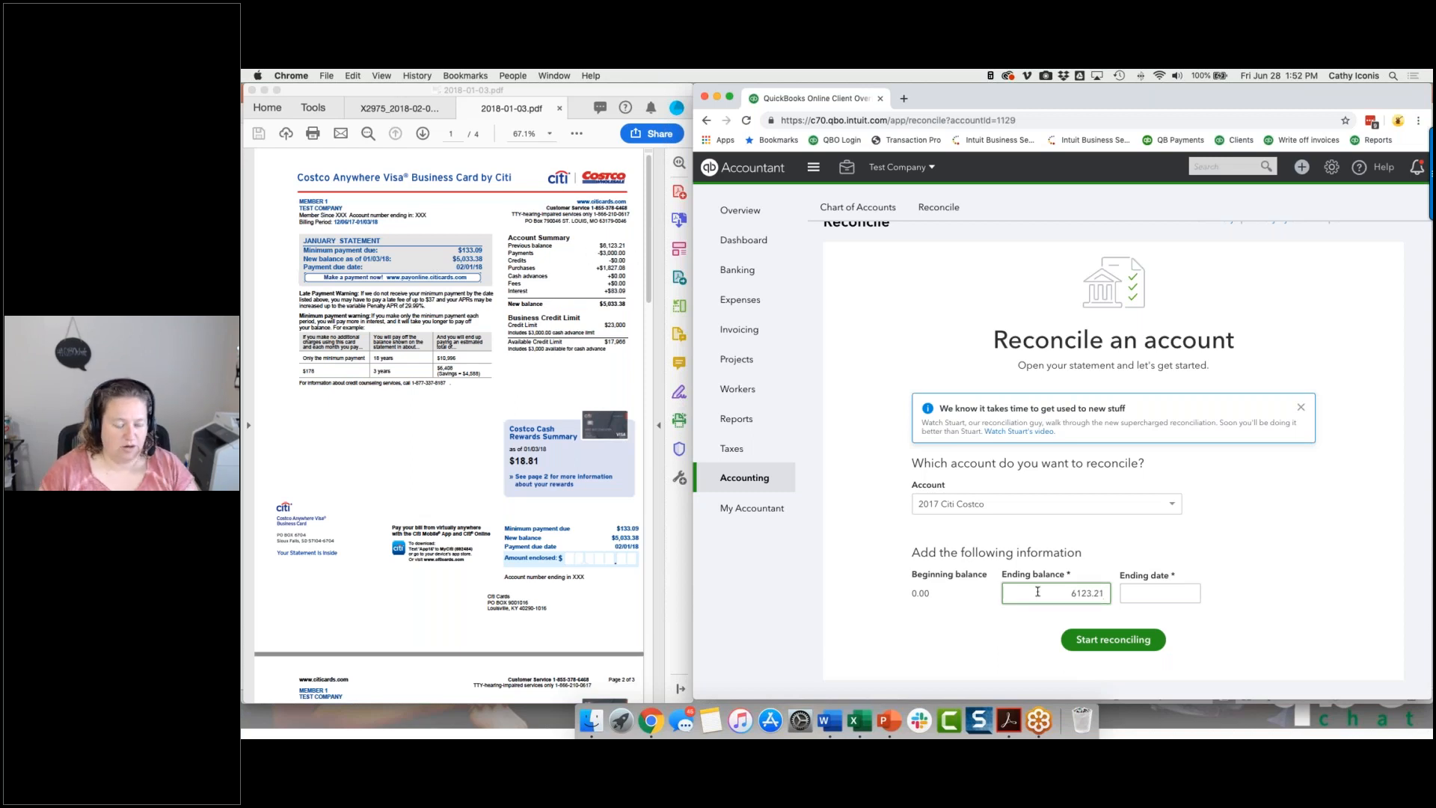
key("Tab")
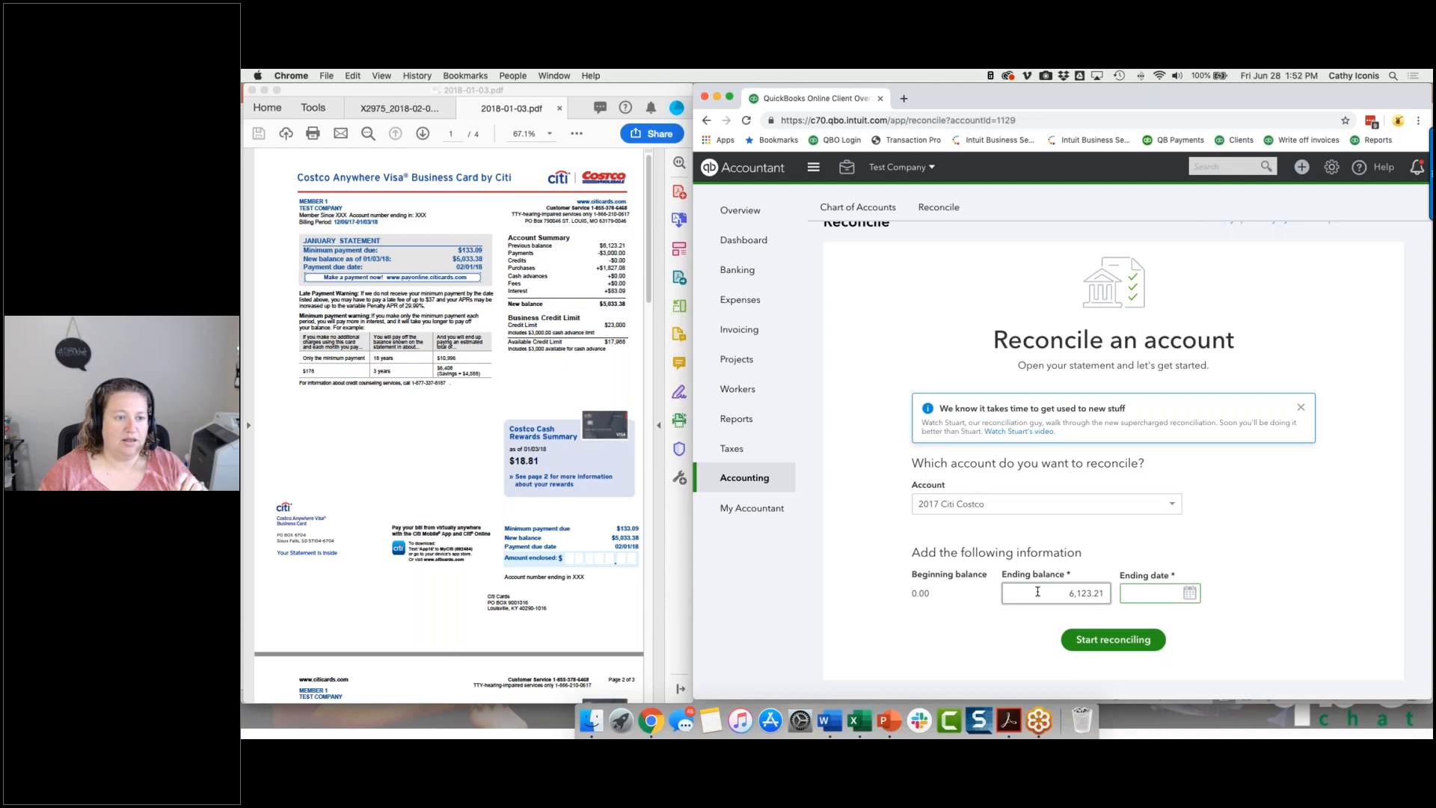
type("120617")
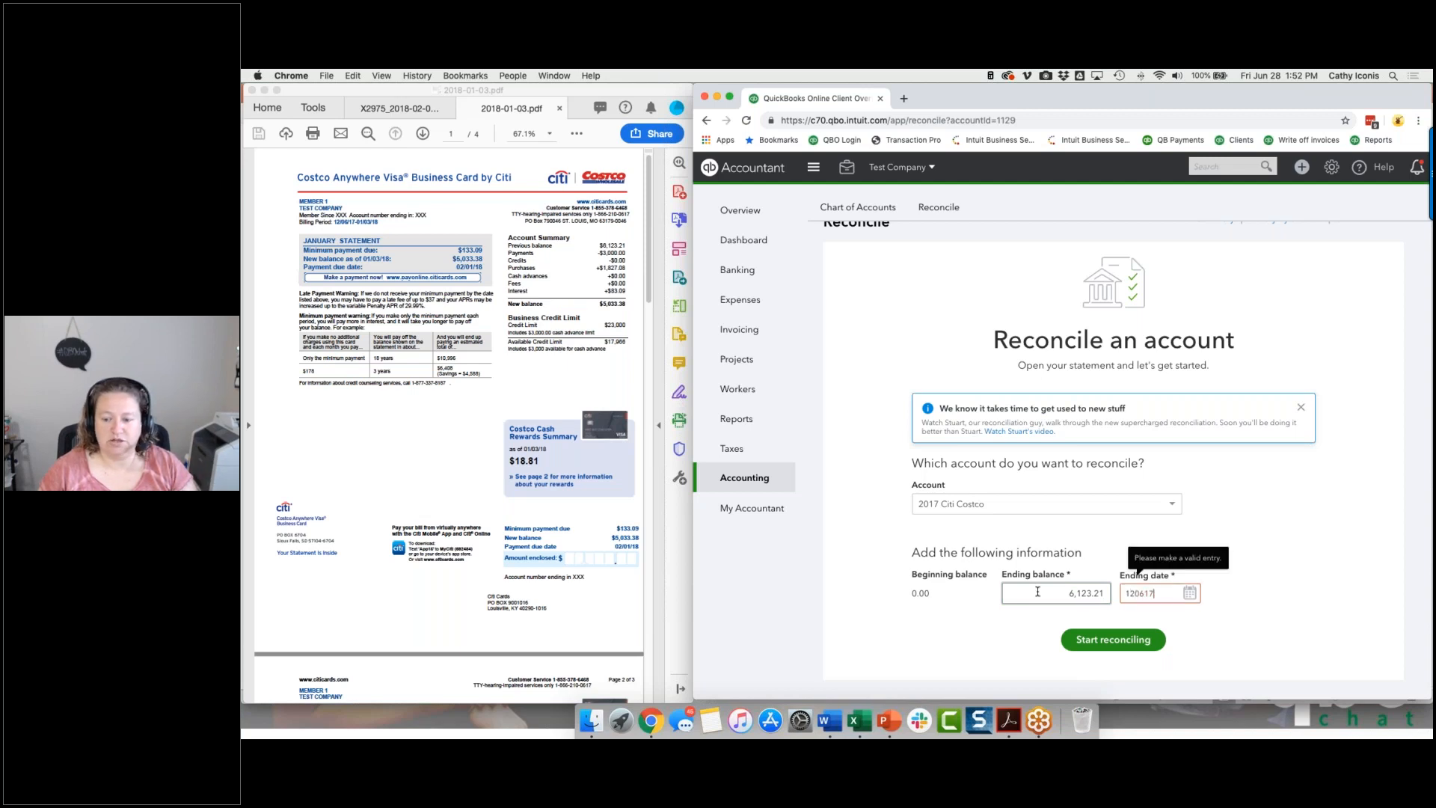
left_click(1118, 641)
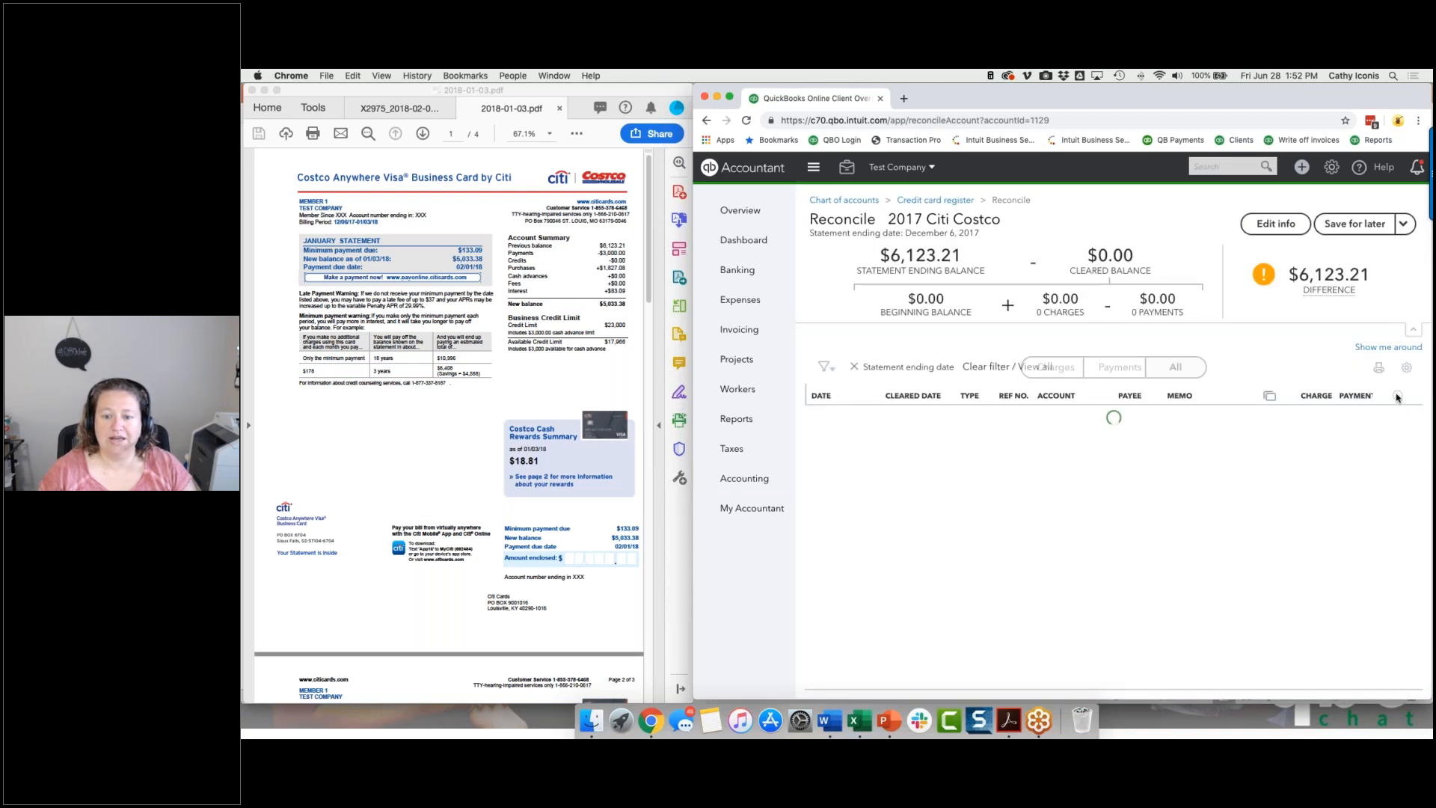
Mark all listed Citi Costco transactions as cleared and finish the reconciliation with an adjustment dated 12/06/2017.
left_click(1396, 396)
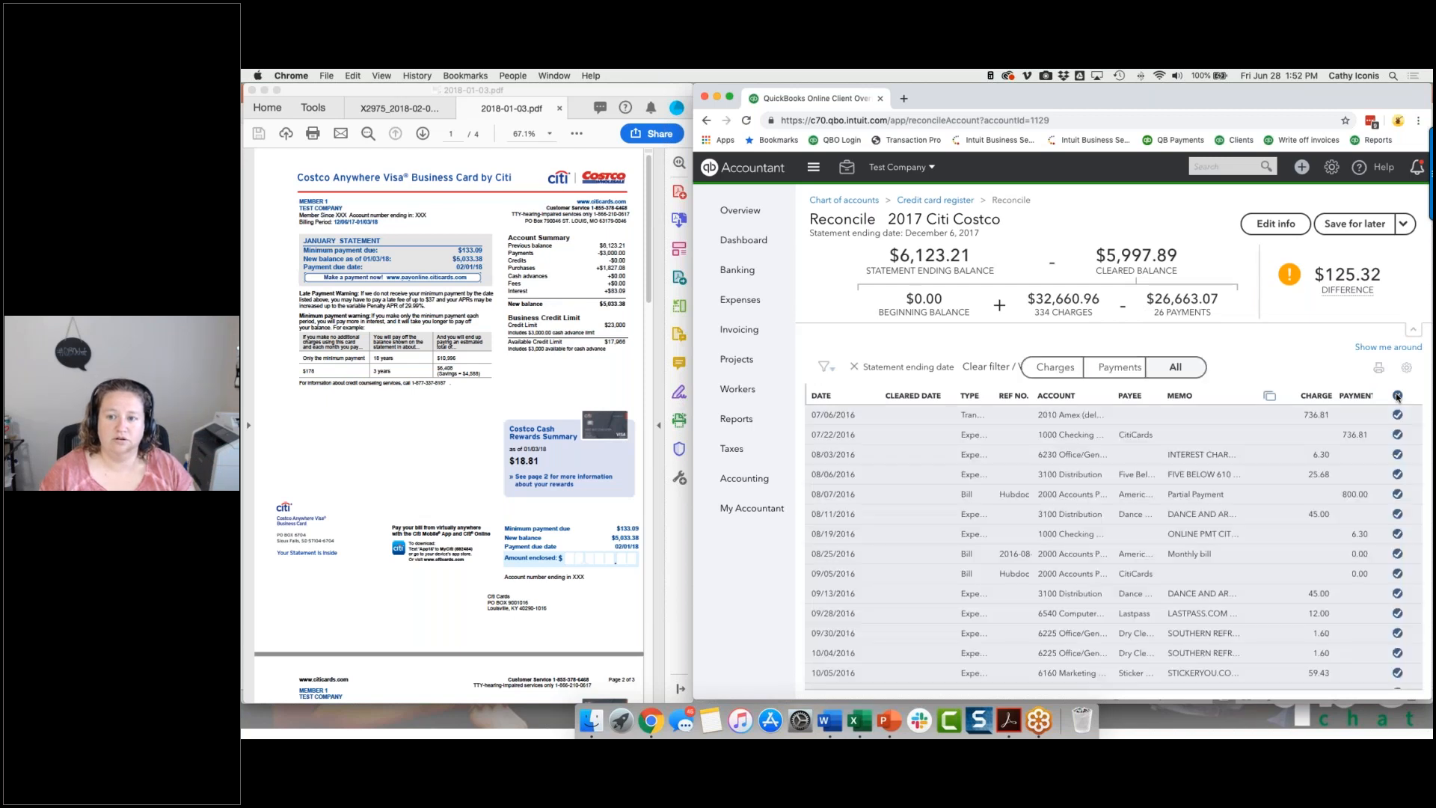
left_click(1404, 224)
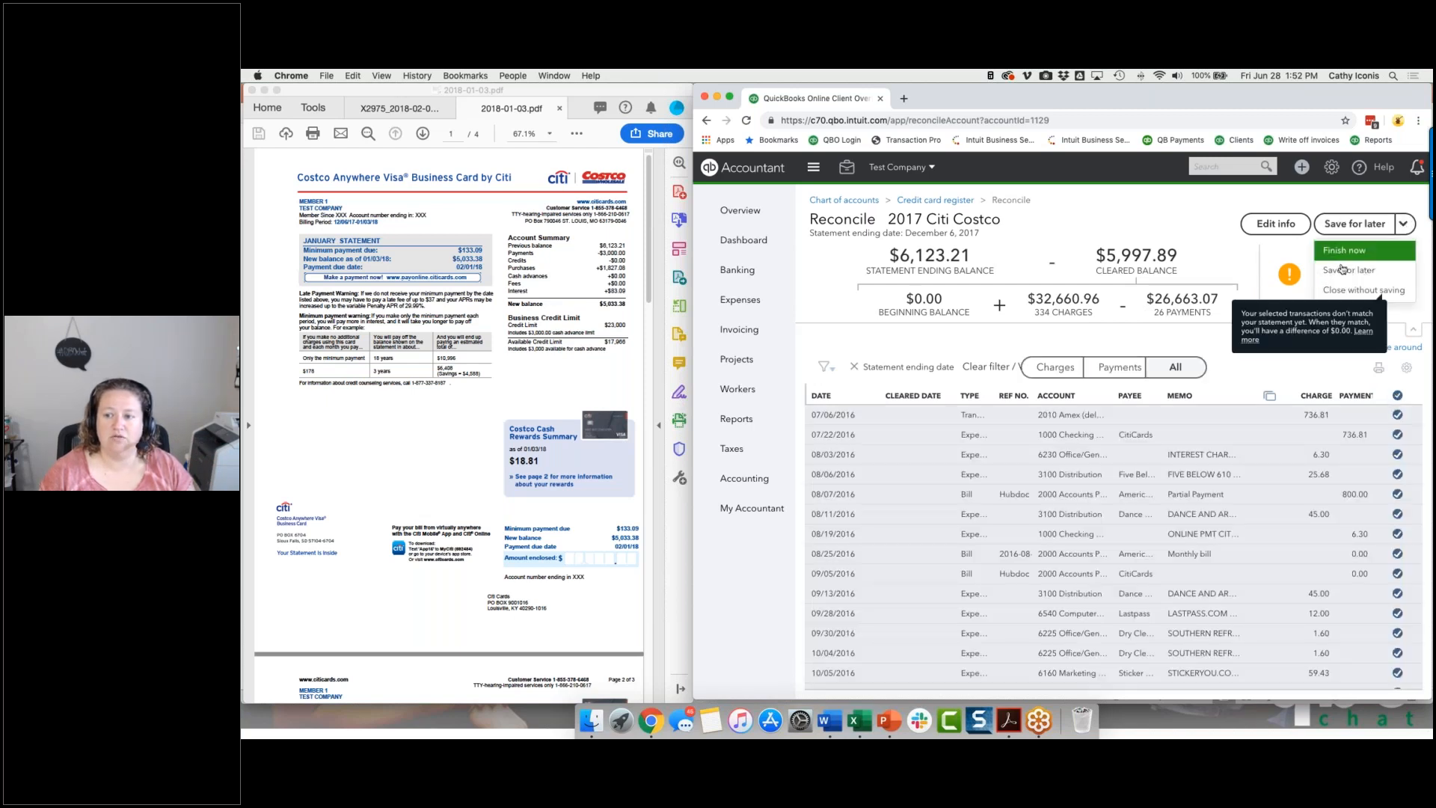
left_click(1339, 252)
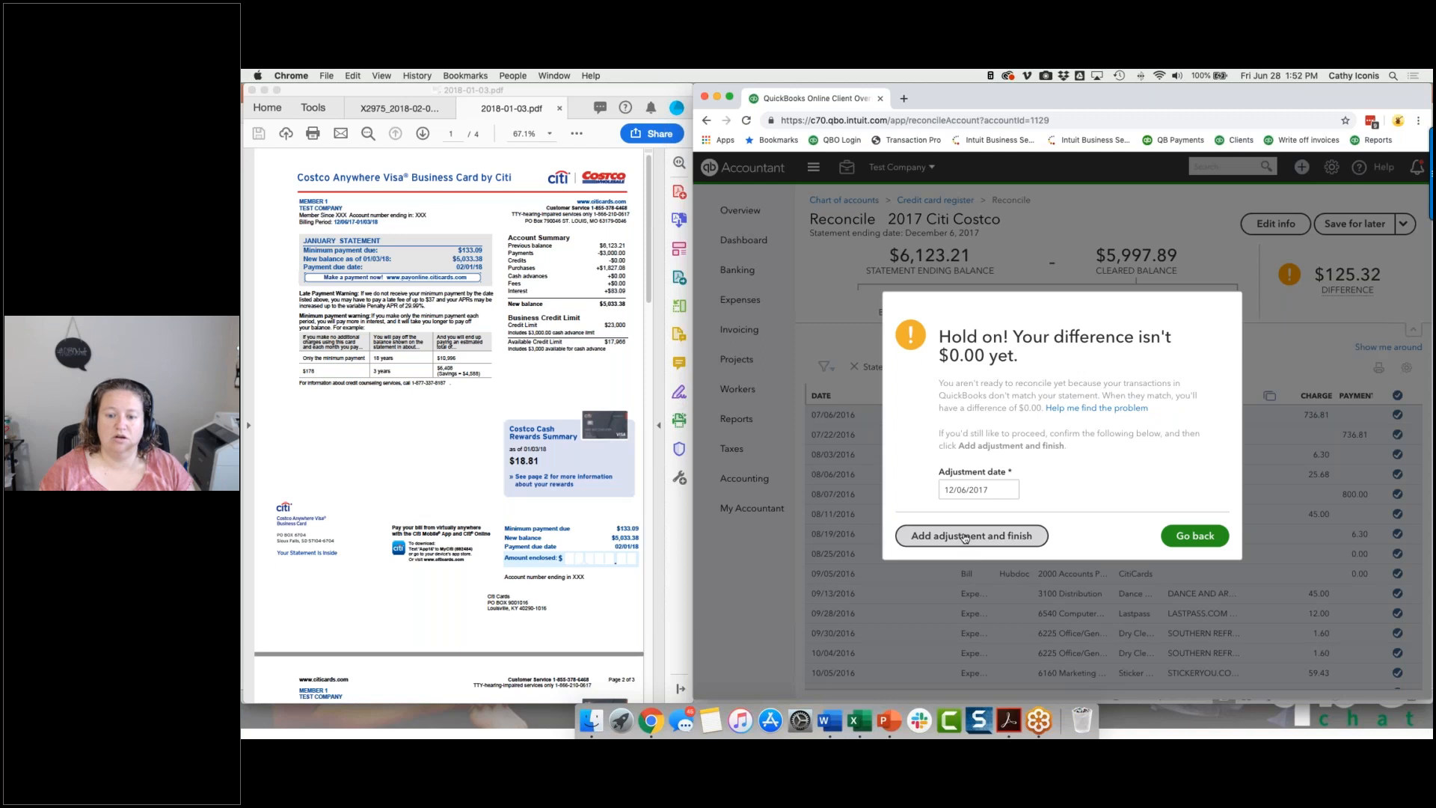
left_click(966, 536)
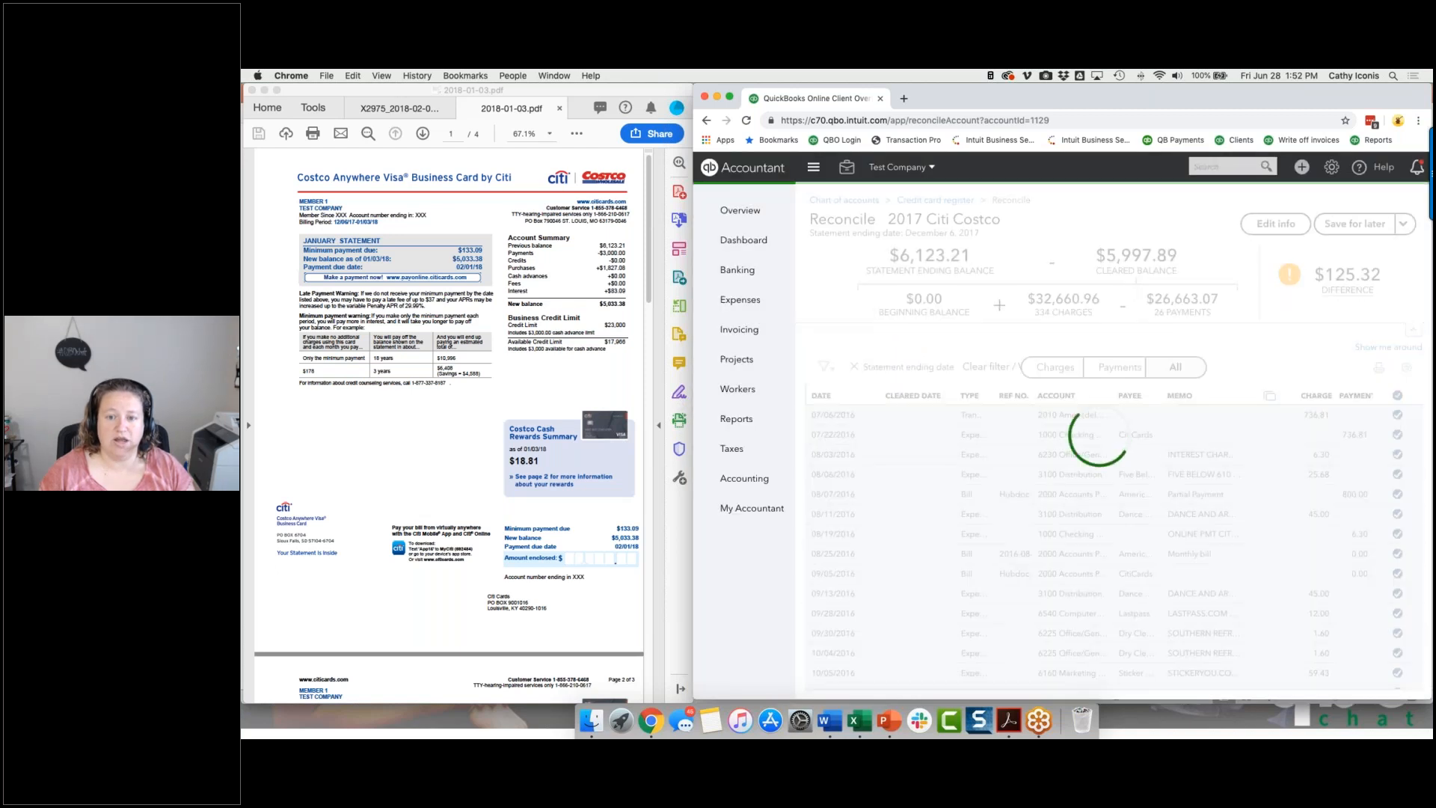
left_click(1209, 554)
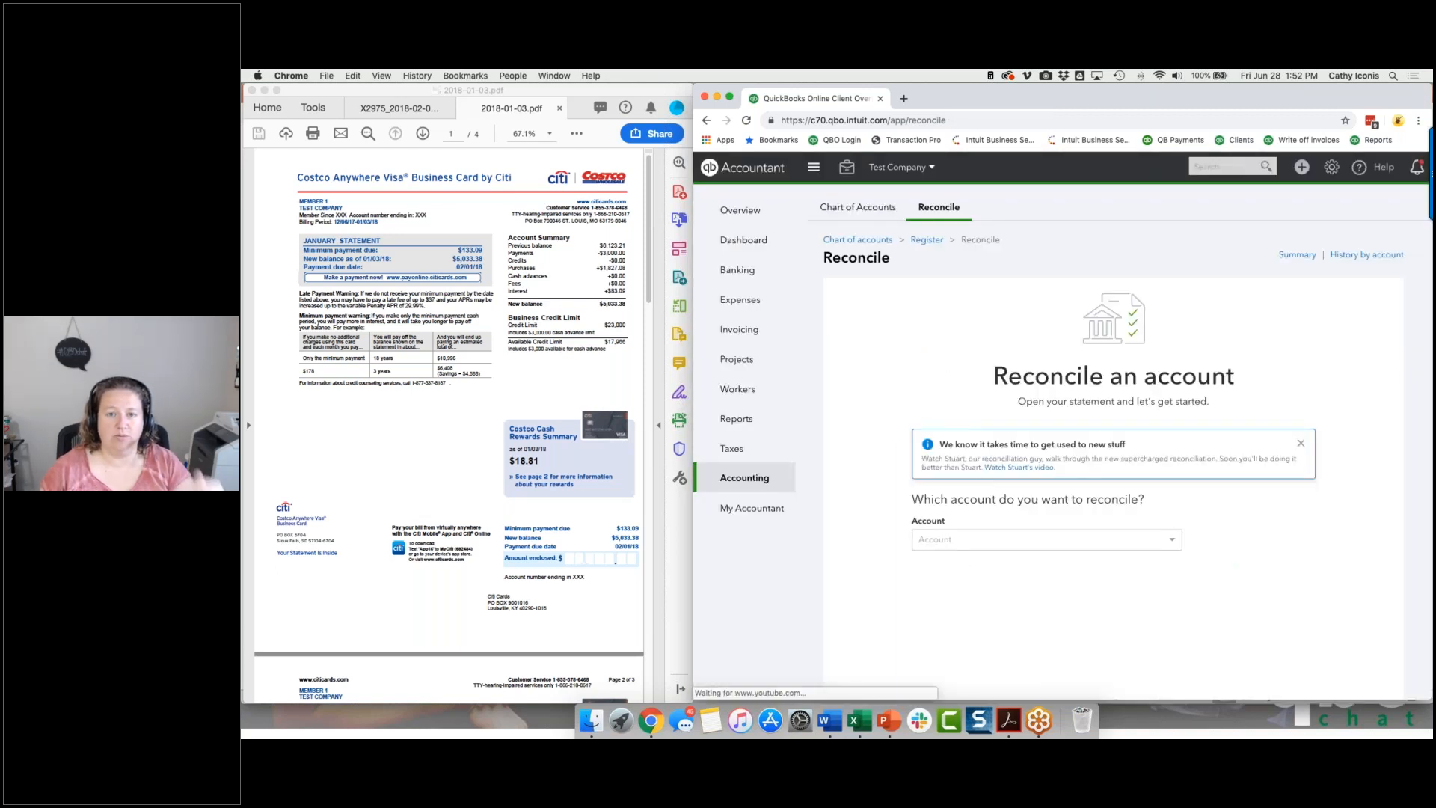
Start the next Citi Costco reconciliation with an ending balance of 5,033.38 and an ending date of 01/03/2018.
left_click(1060, 650)
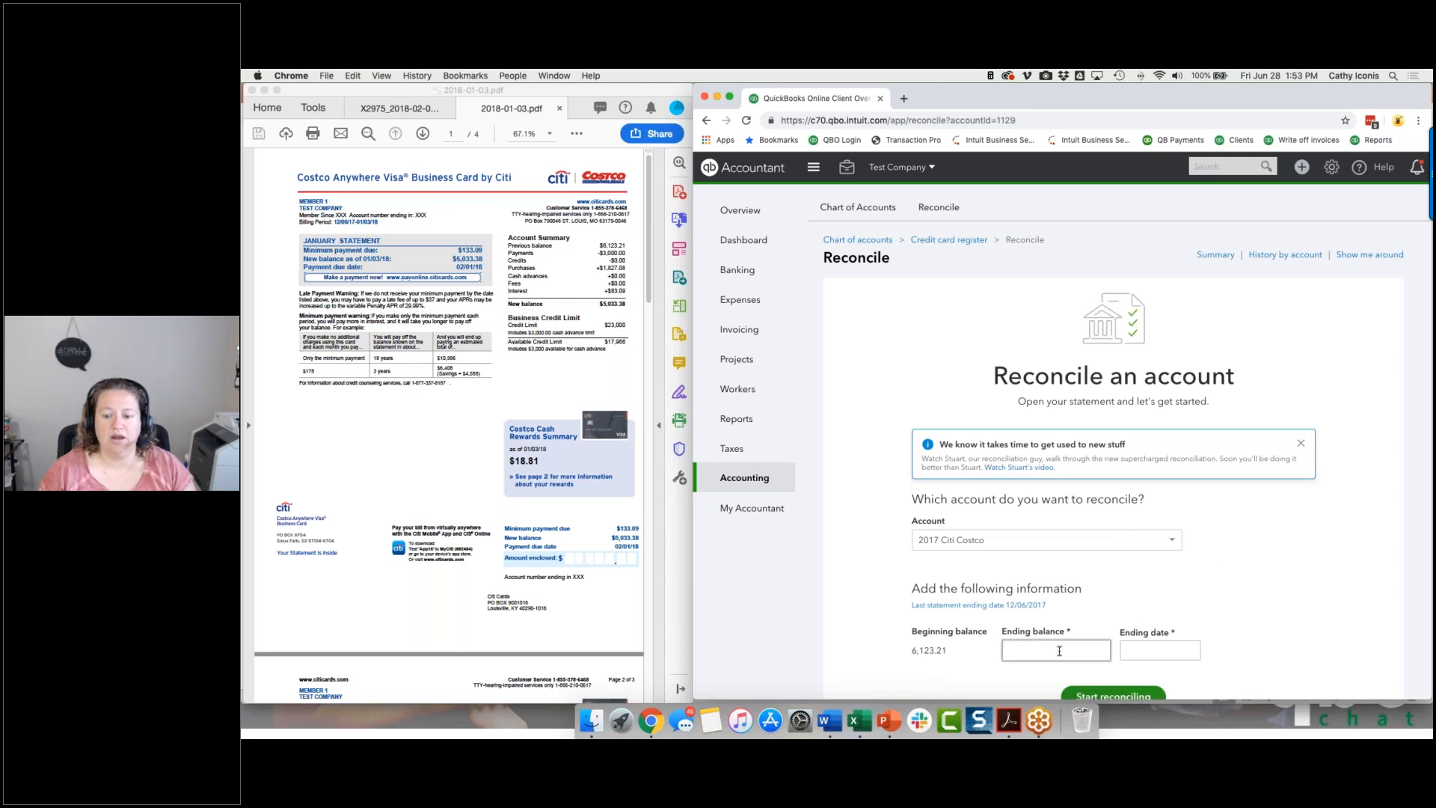
type("5033.38")
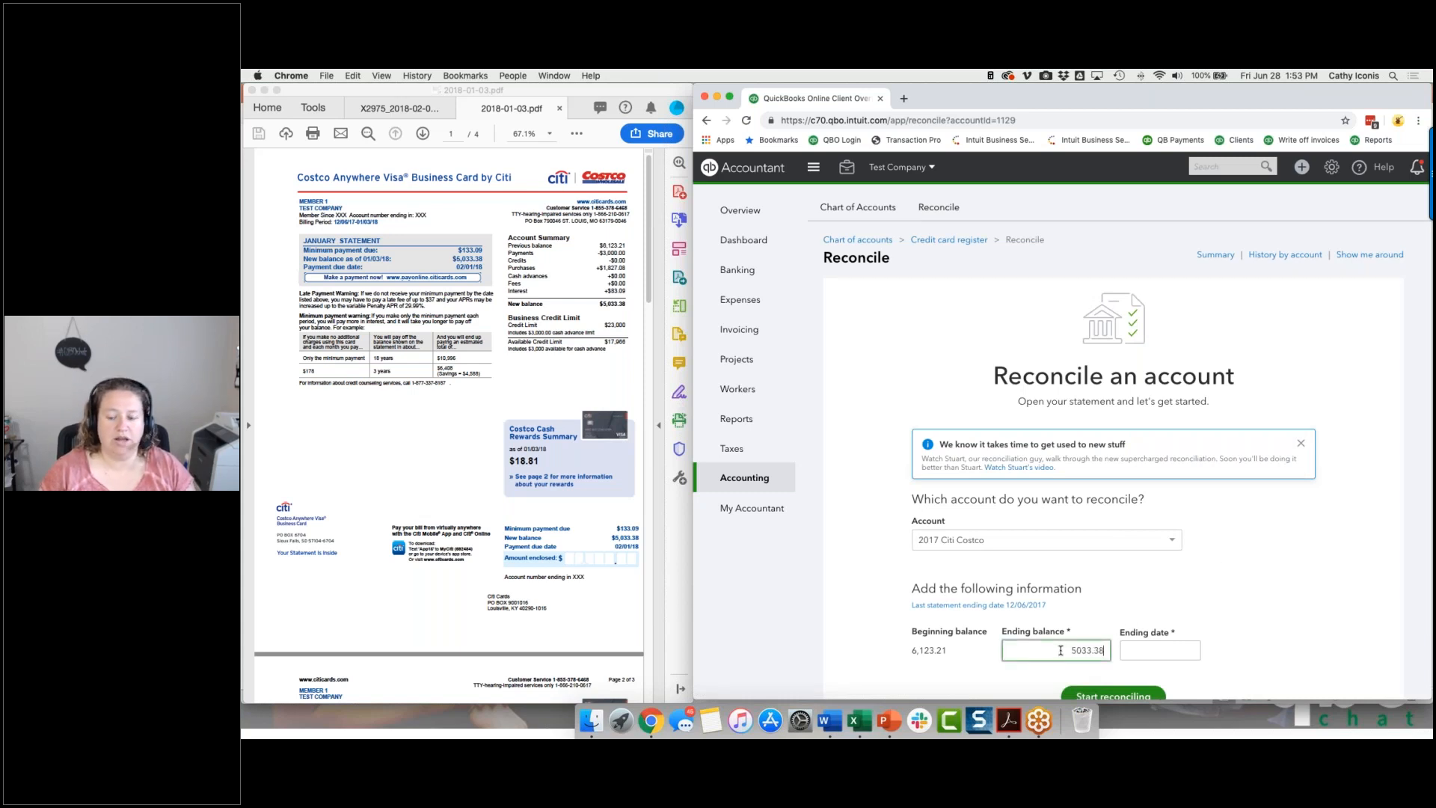
key("Tab")
type("010318")
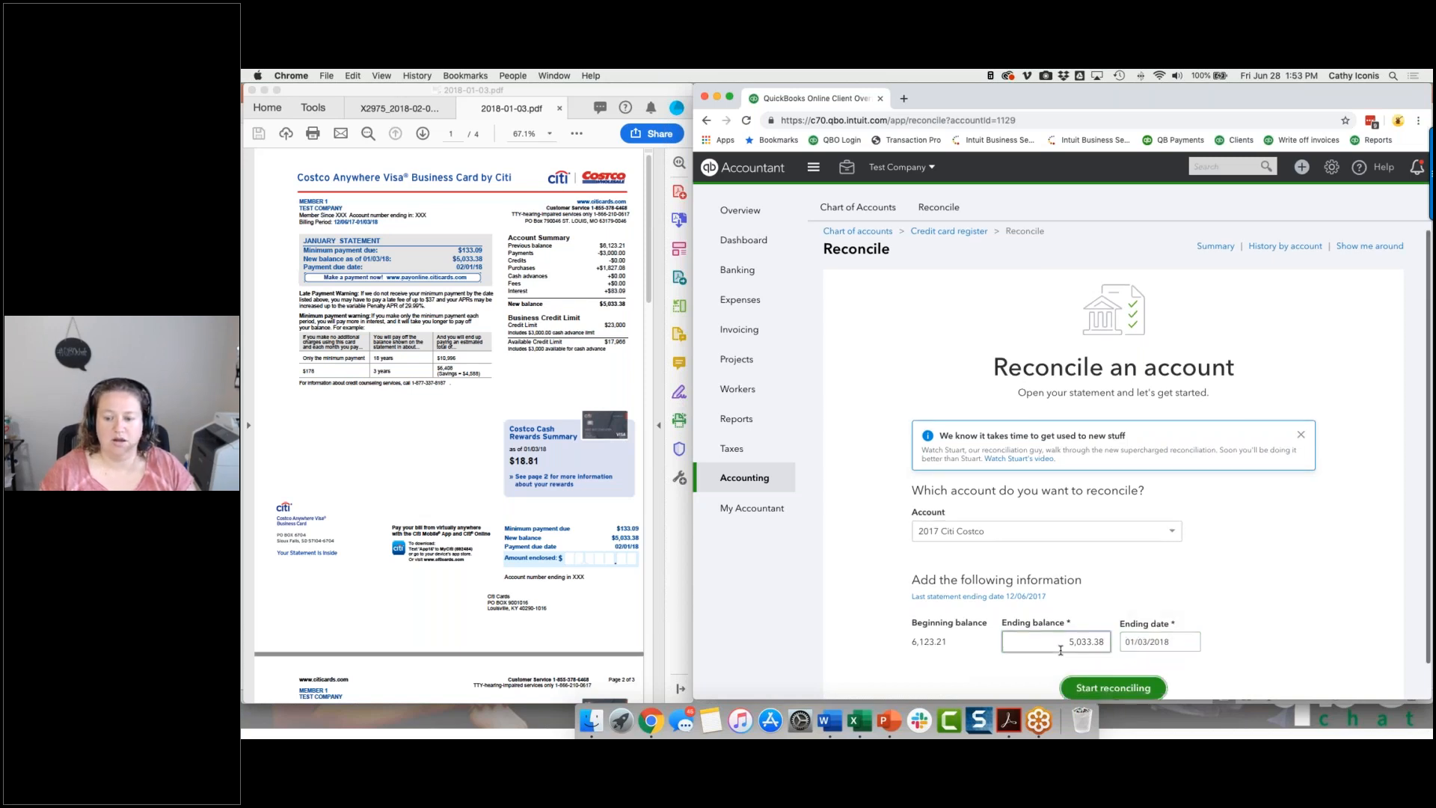
left_click(1100, 687)
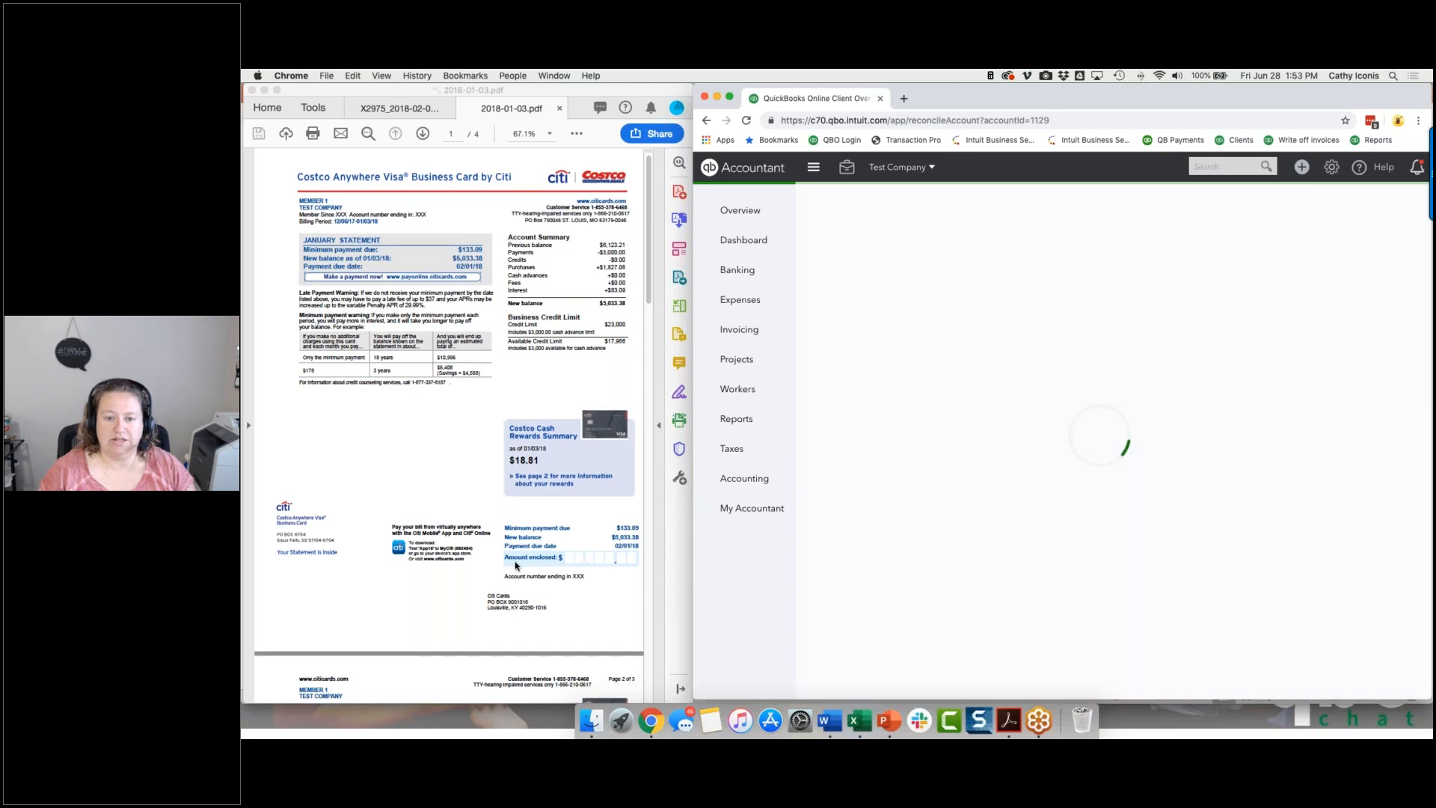
Compare the statement's payments with only the payments in the reconciliation, and mark the 12/18/2017 payment of 2,000.00 as cleared.
scroll(516, 566, "down", 5)
scroll(515, 566, "down", 2)
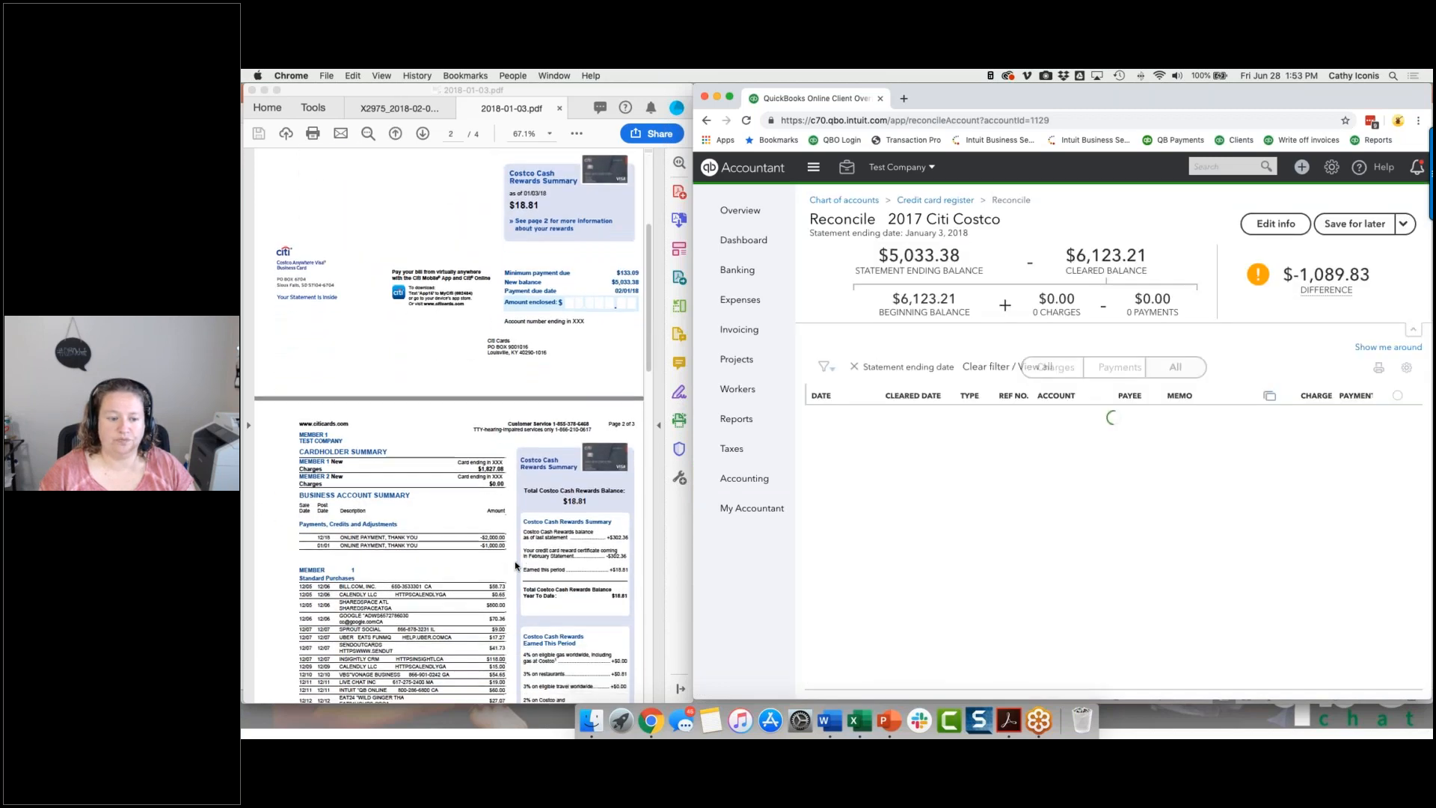
left_click(1116, 370)
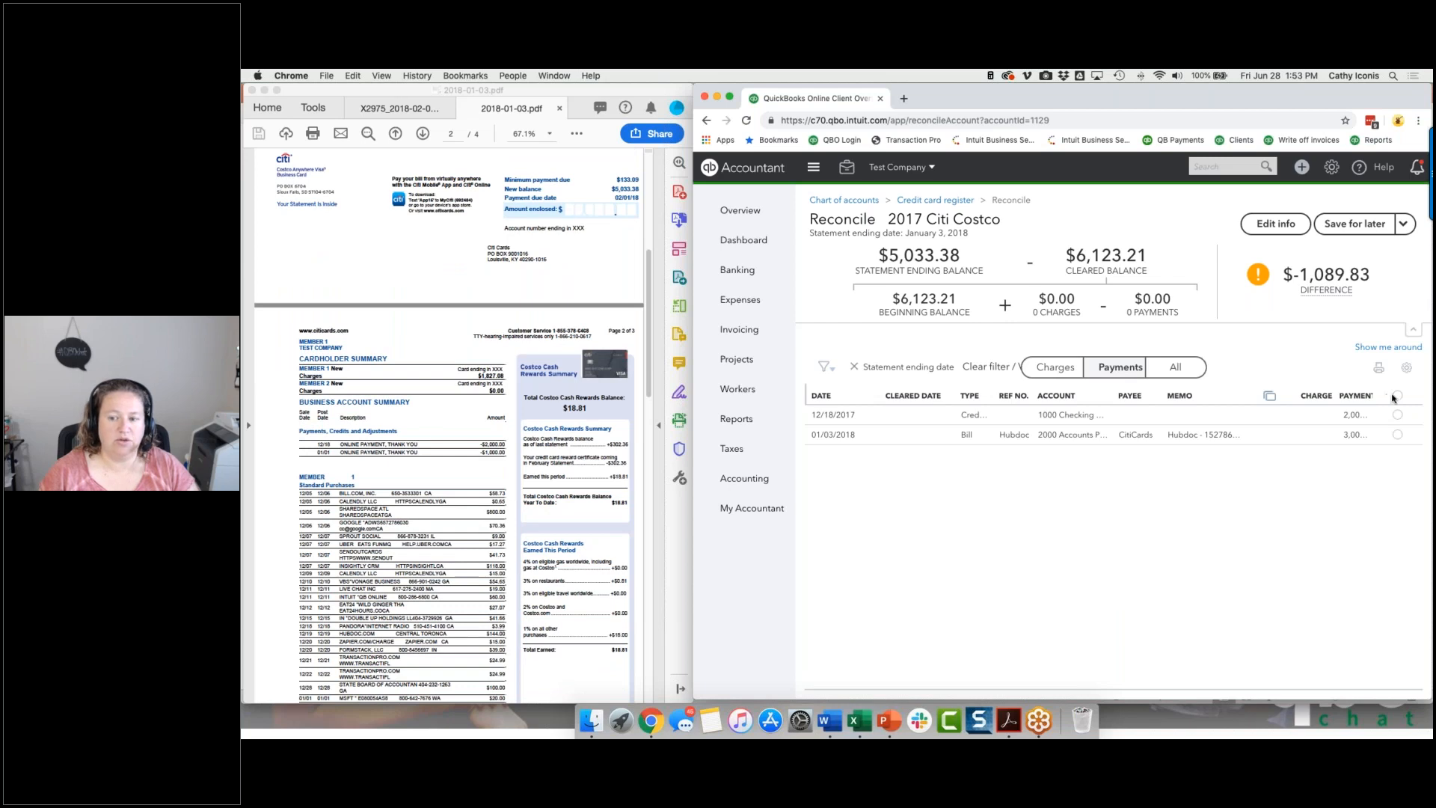
left_click(813, 167)
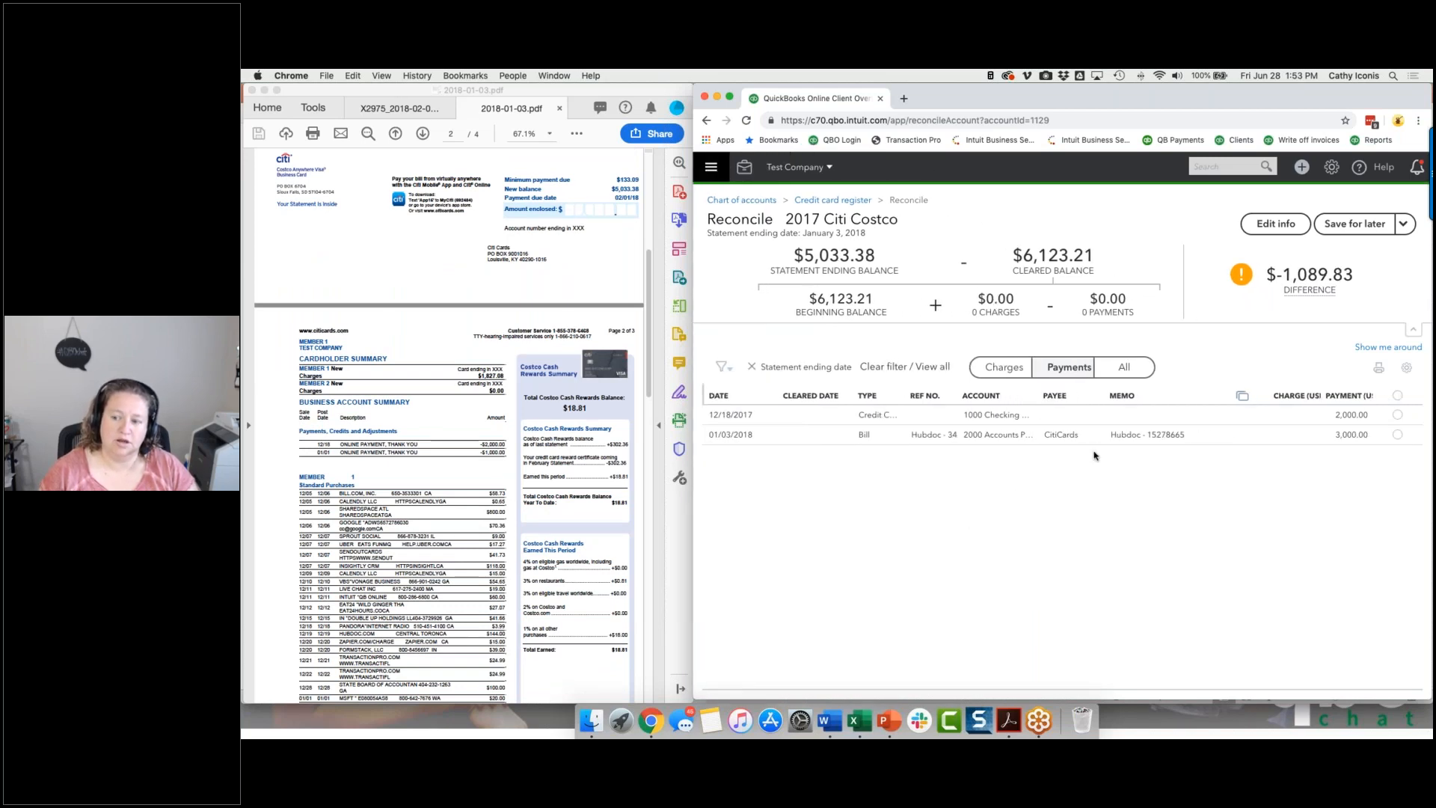
left_click(1396, 415)
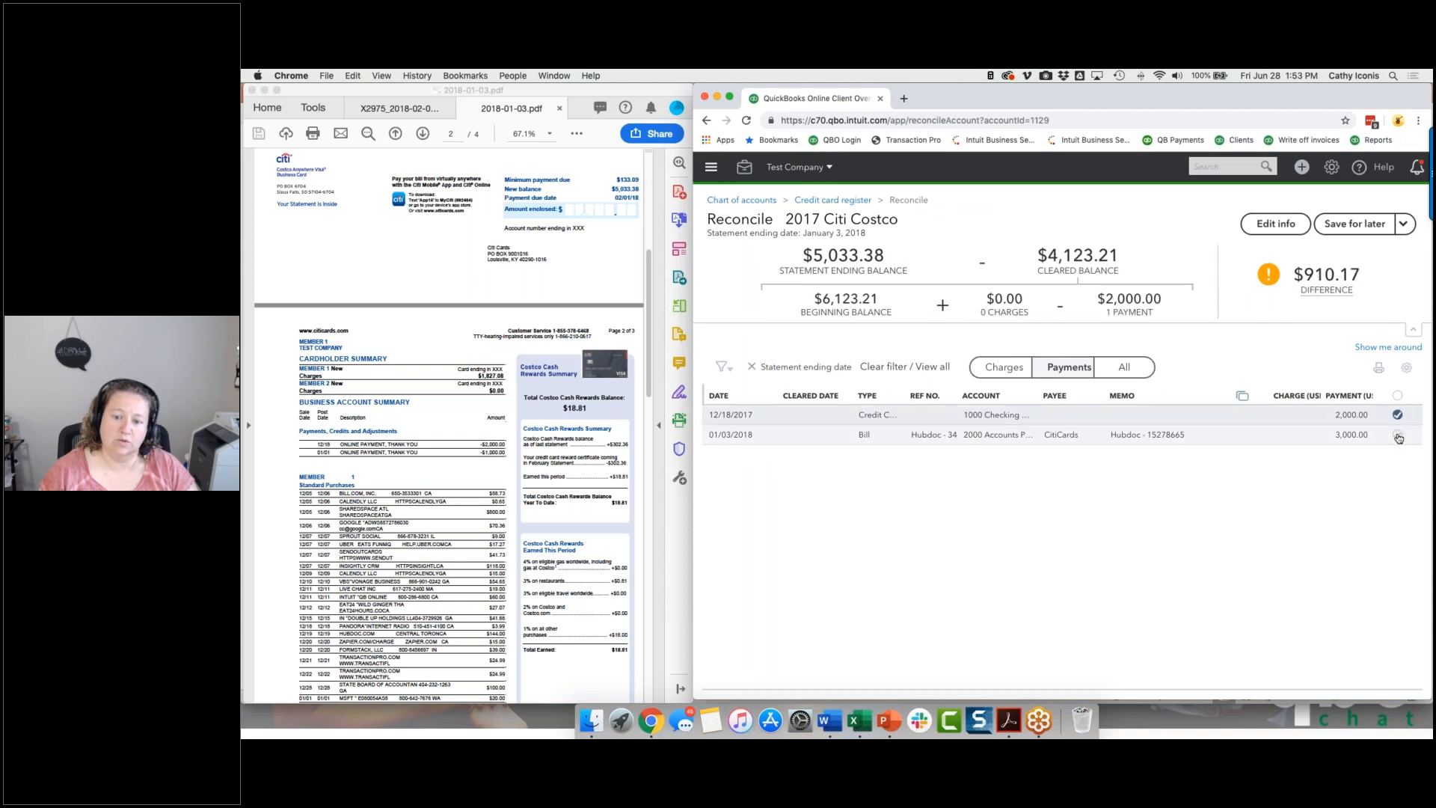
Search all transactions for the amount 1000.00 and open the transfer dated 01/03/2018.
left_click(1218, 166)
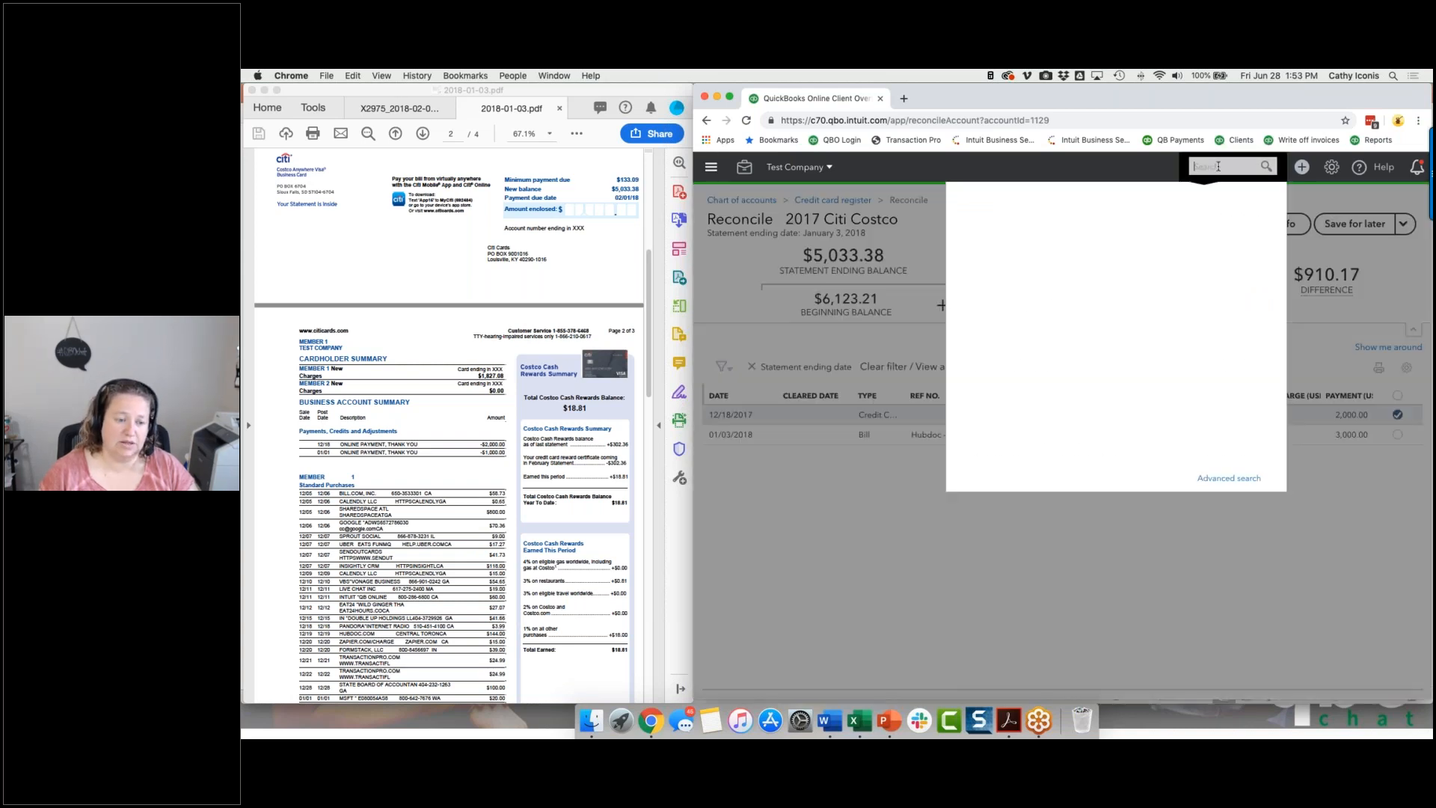
type("1000.00")
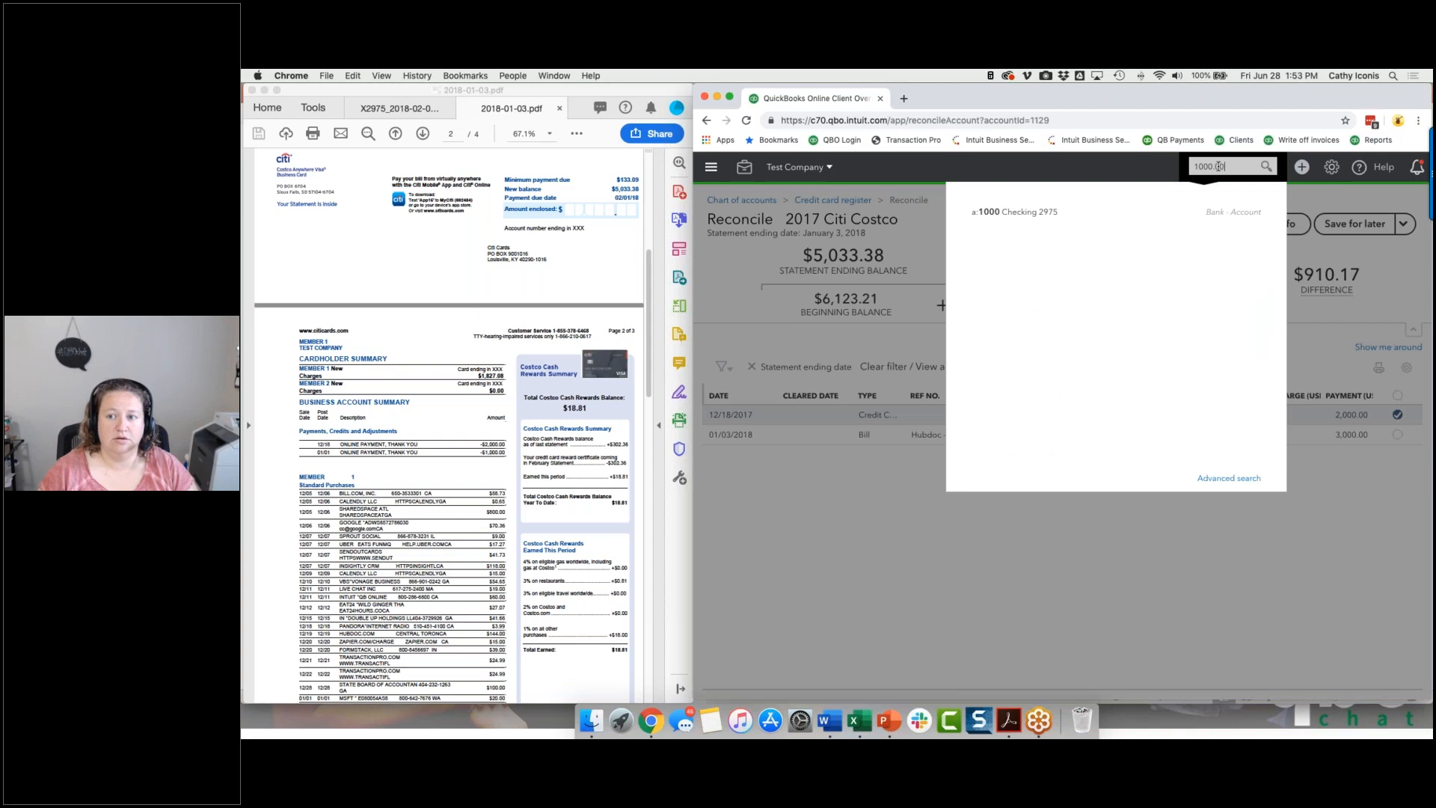
key("Return")
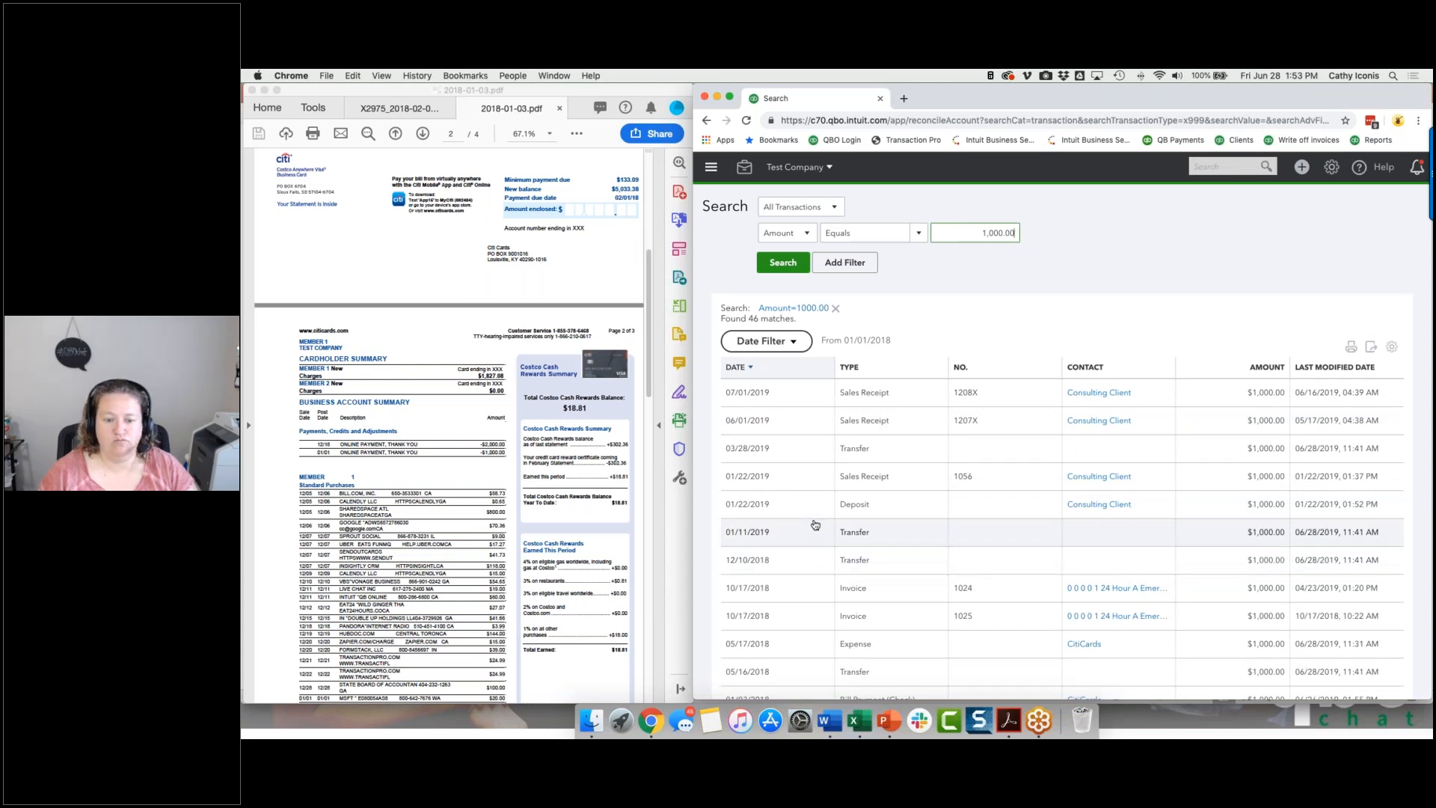
scroll(815, 524, "down", 5)
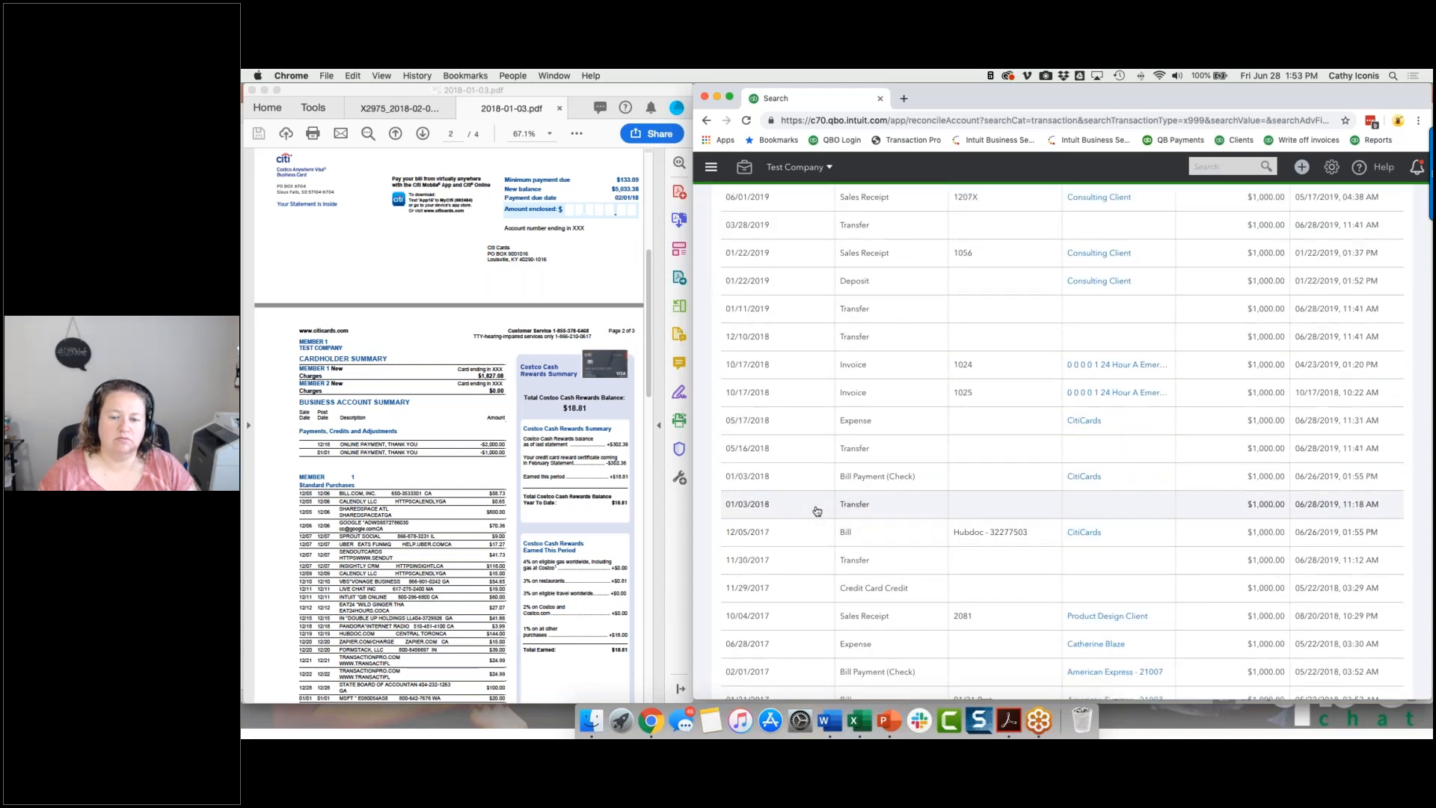
left_click(817, 511)
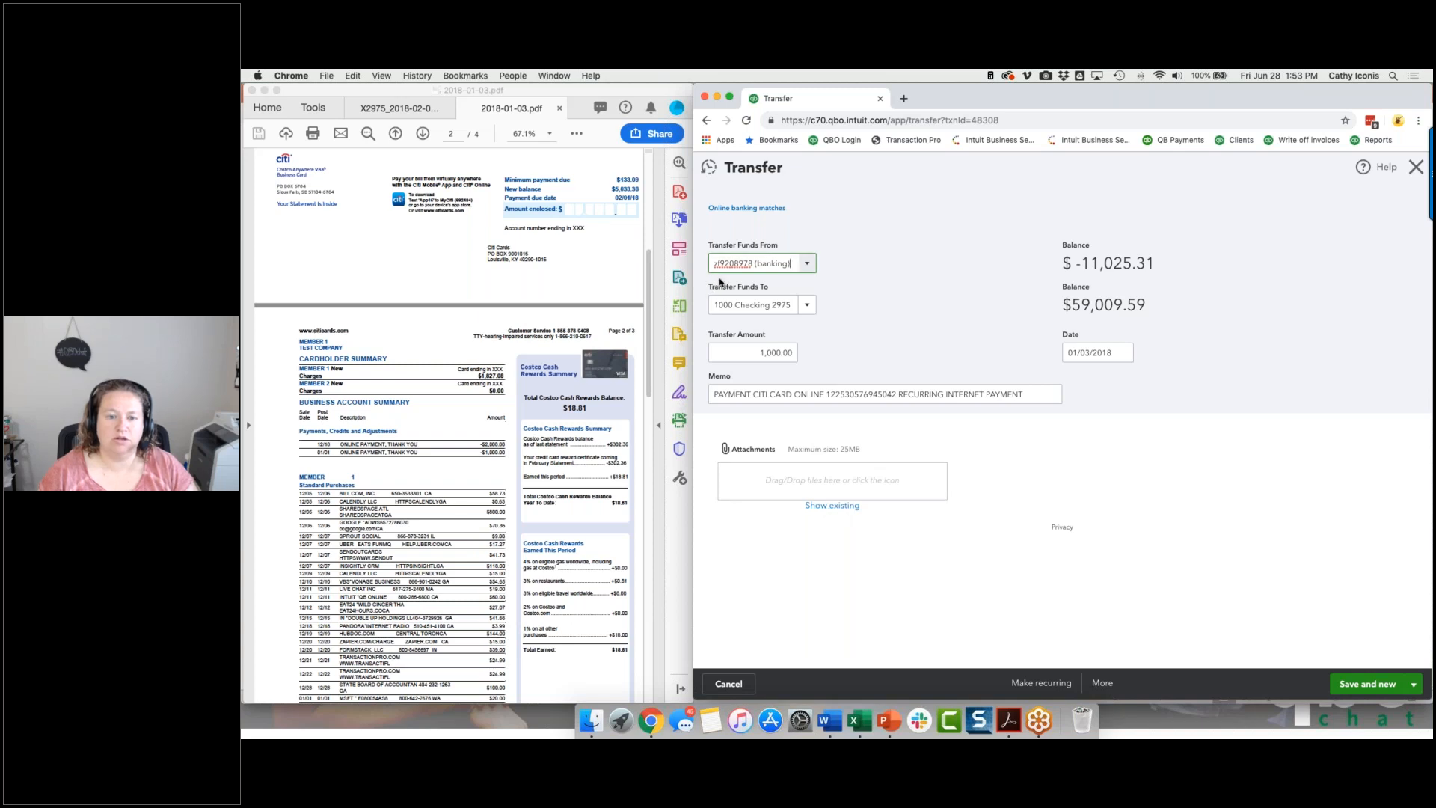
Set the account the transfer's funds come from to 2017 Citi Costco, and save and close the transfer.
left_click(809, 263)
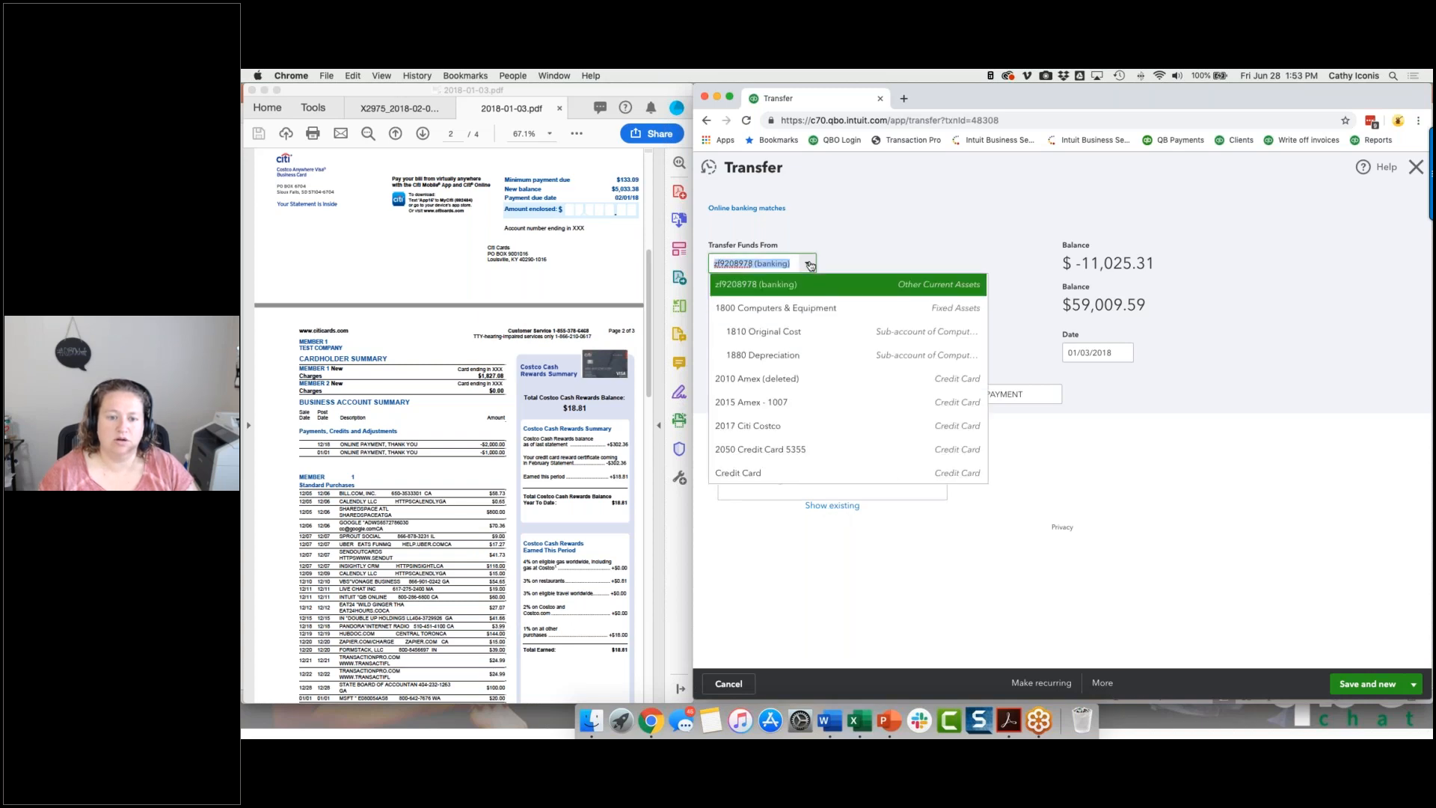
left_click(760, 427)
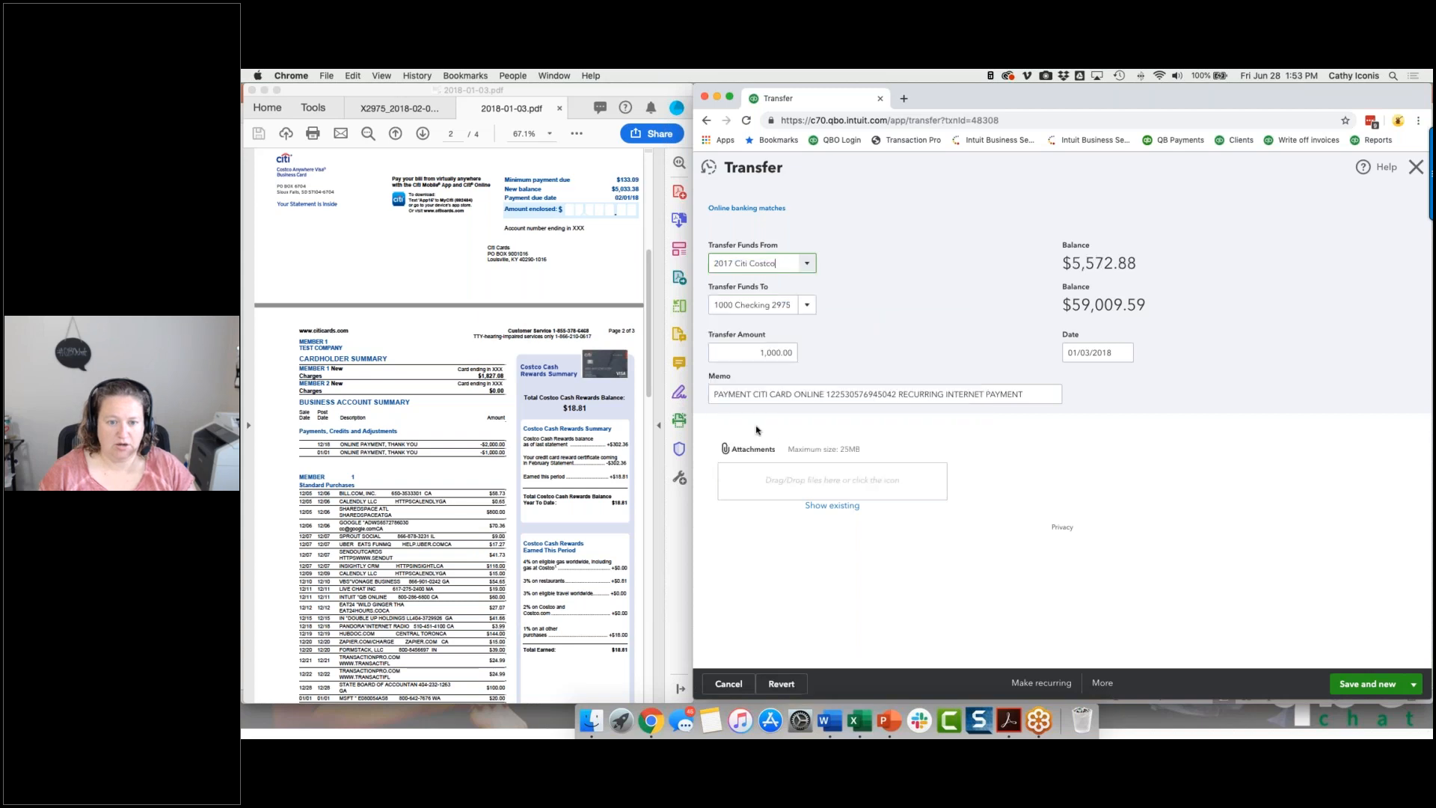
left_click(1413, 684)
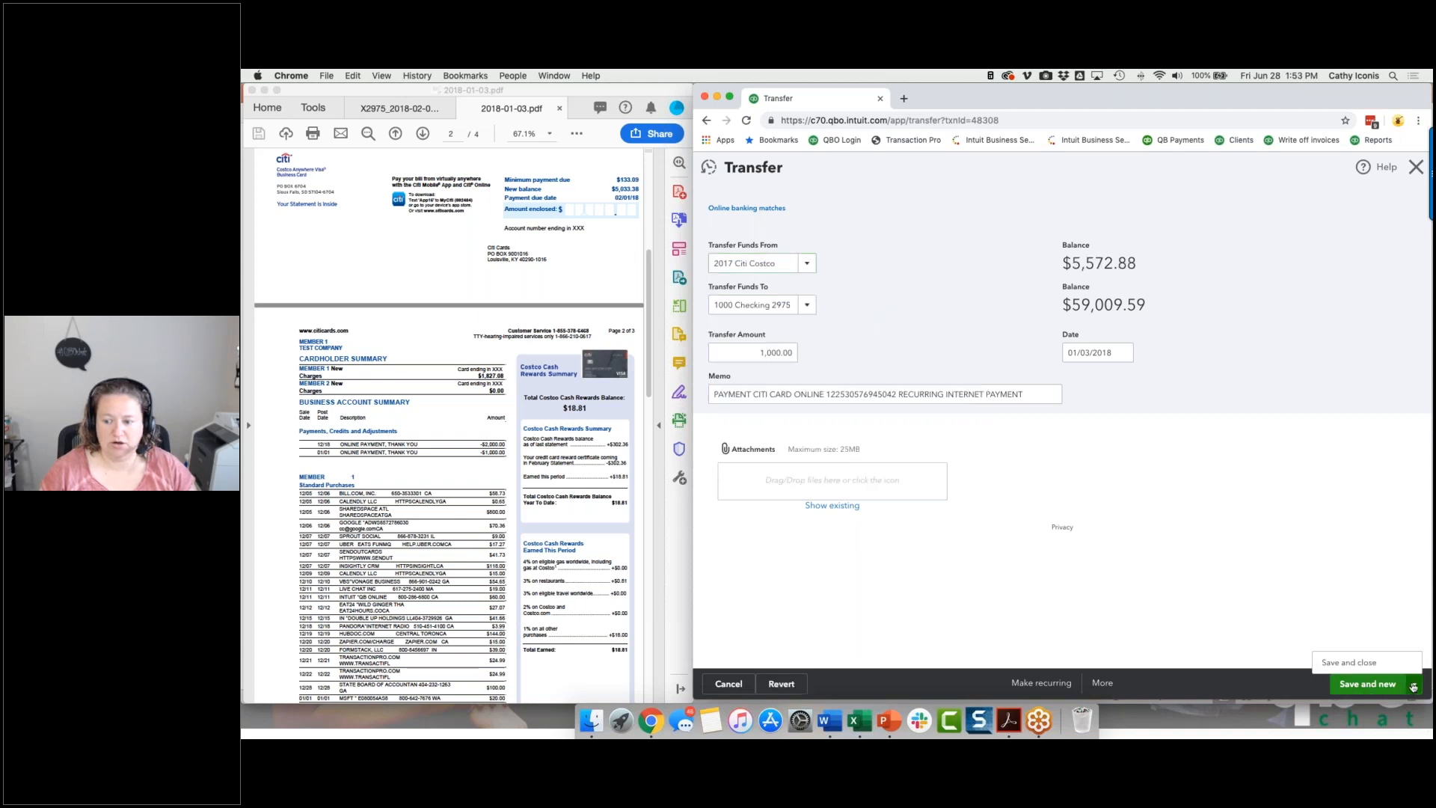
left_click(1355, 662)
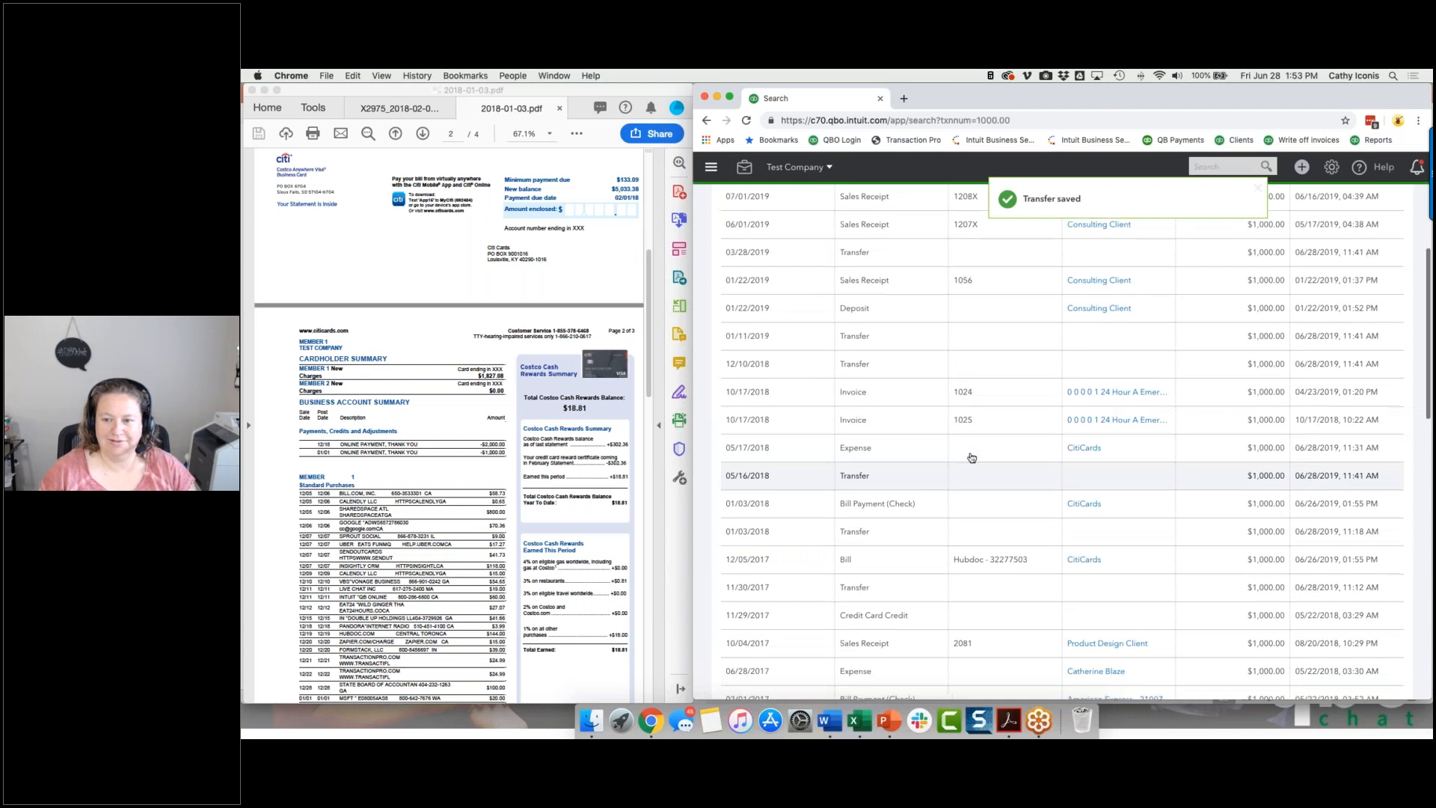
Return to the Reconcile page, resume the 2017 Citi Costco reconciliation, and show only its payments.
left_click(744, 167)
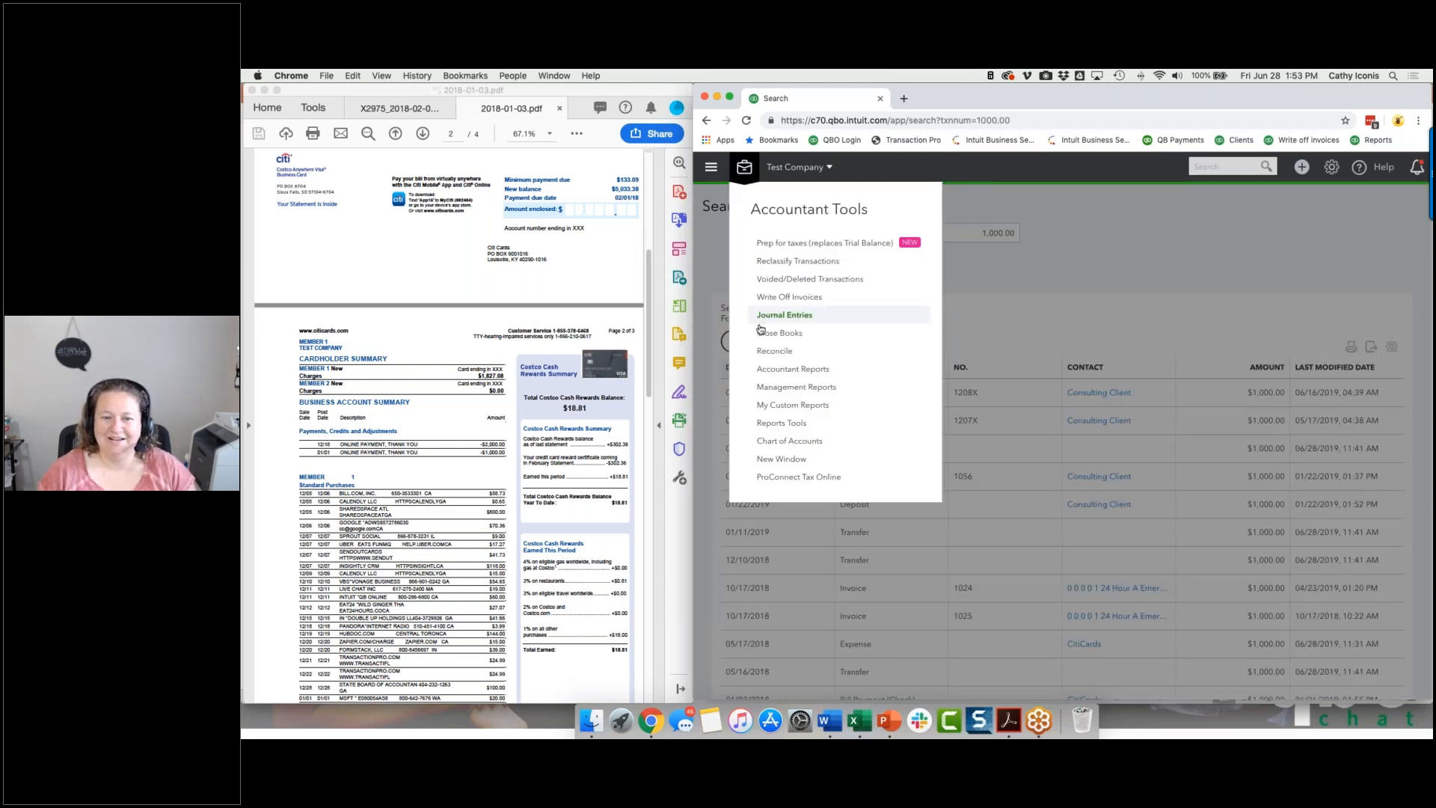
left_click(771, 351)
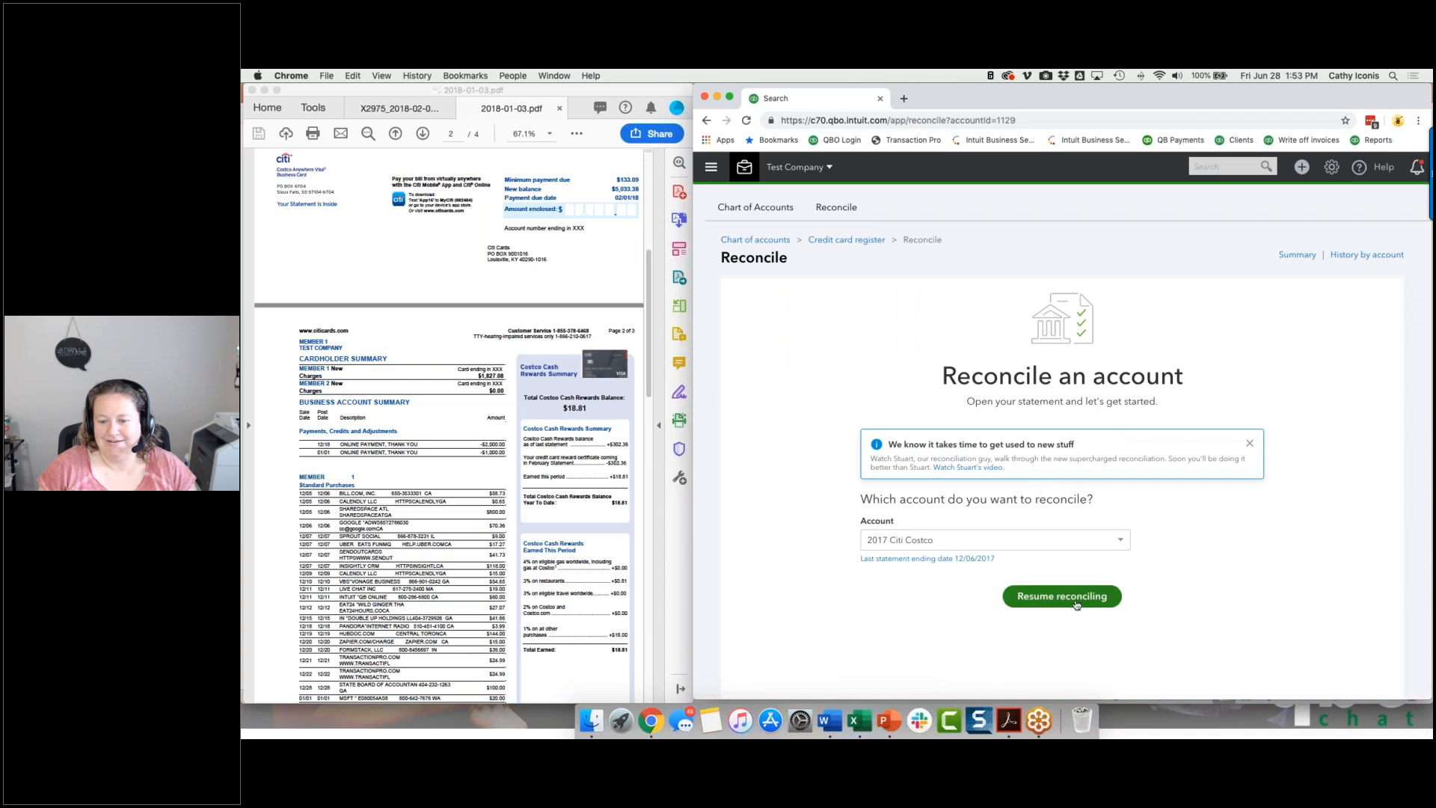
left_click(1062, 596)
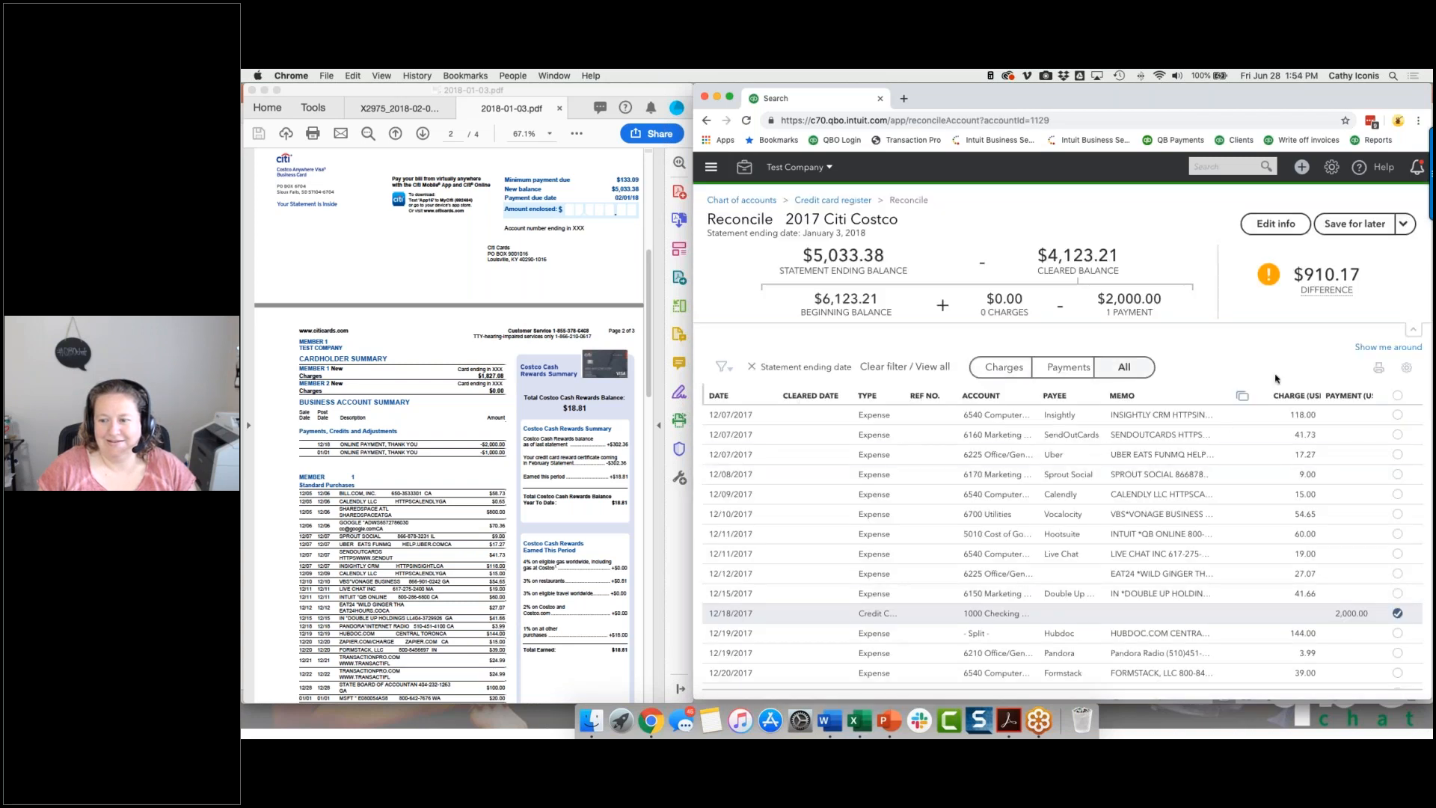
left_click(1086, 367)
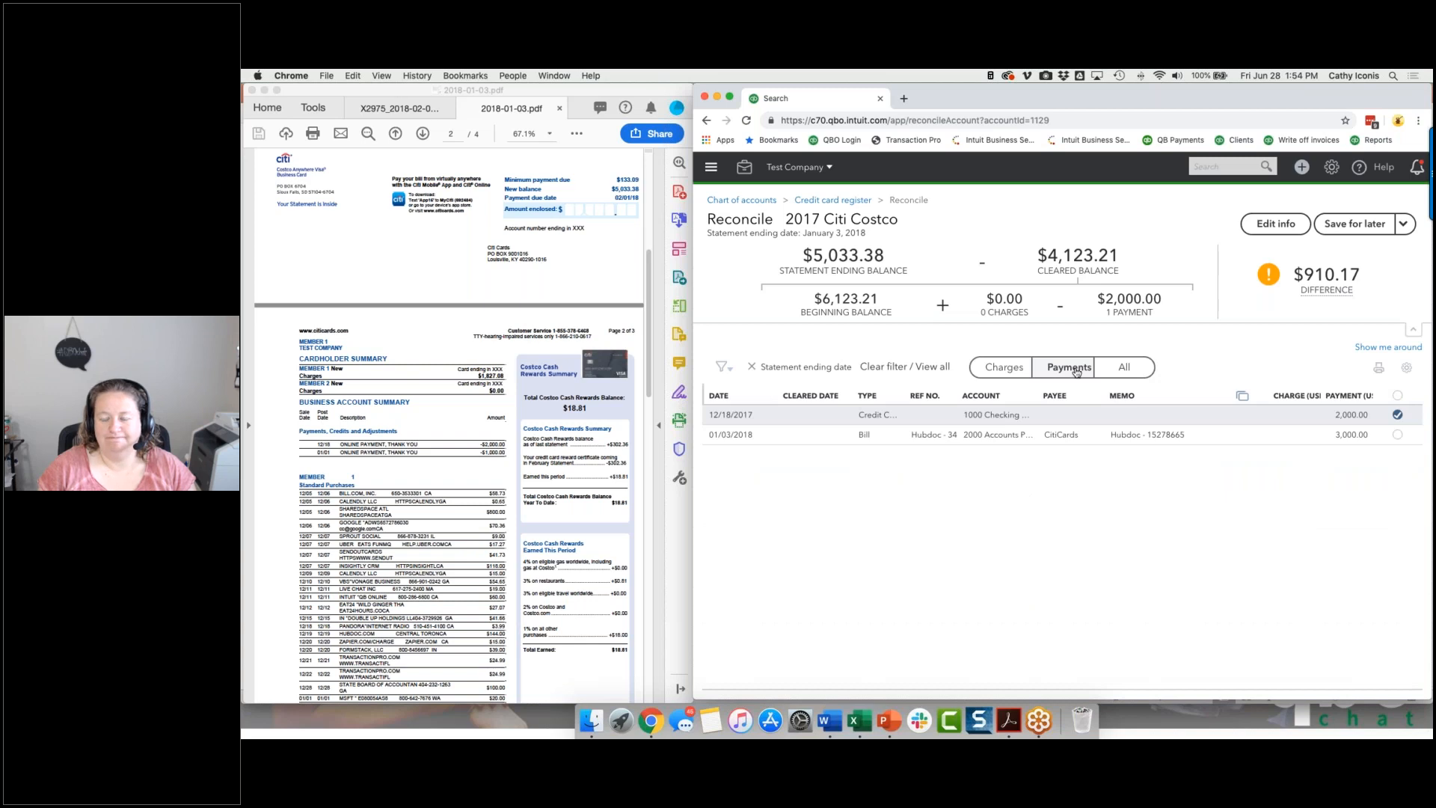
left_click(1267, 172)
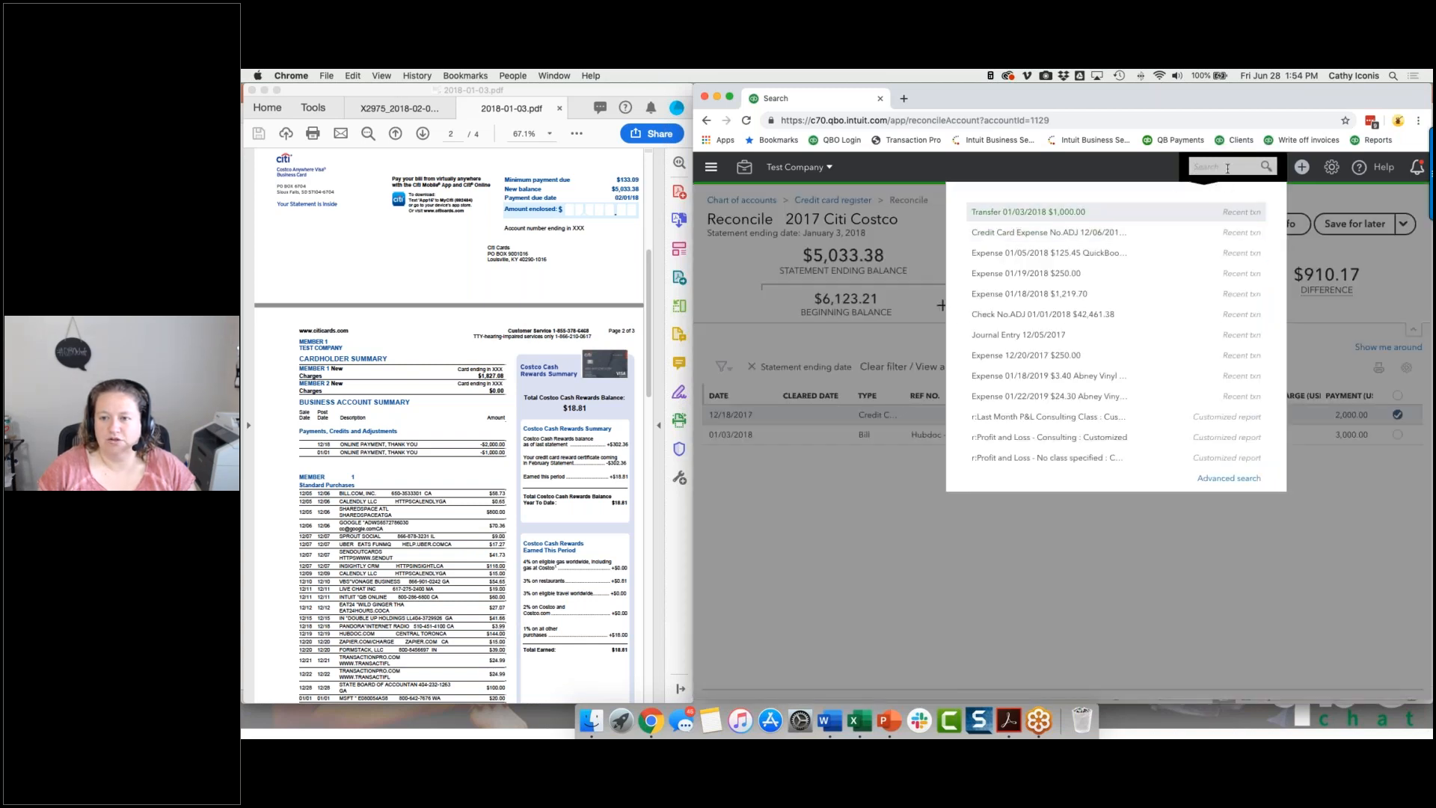
left_click(1302, 167)
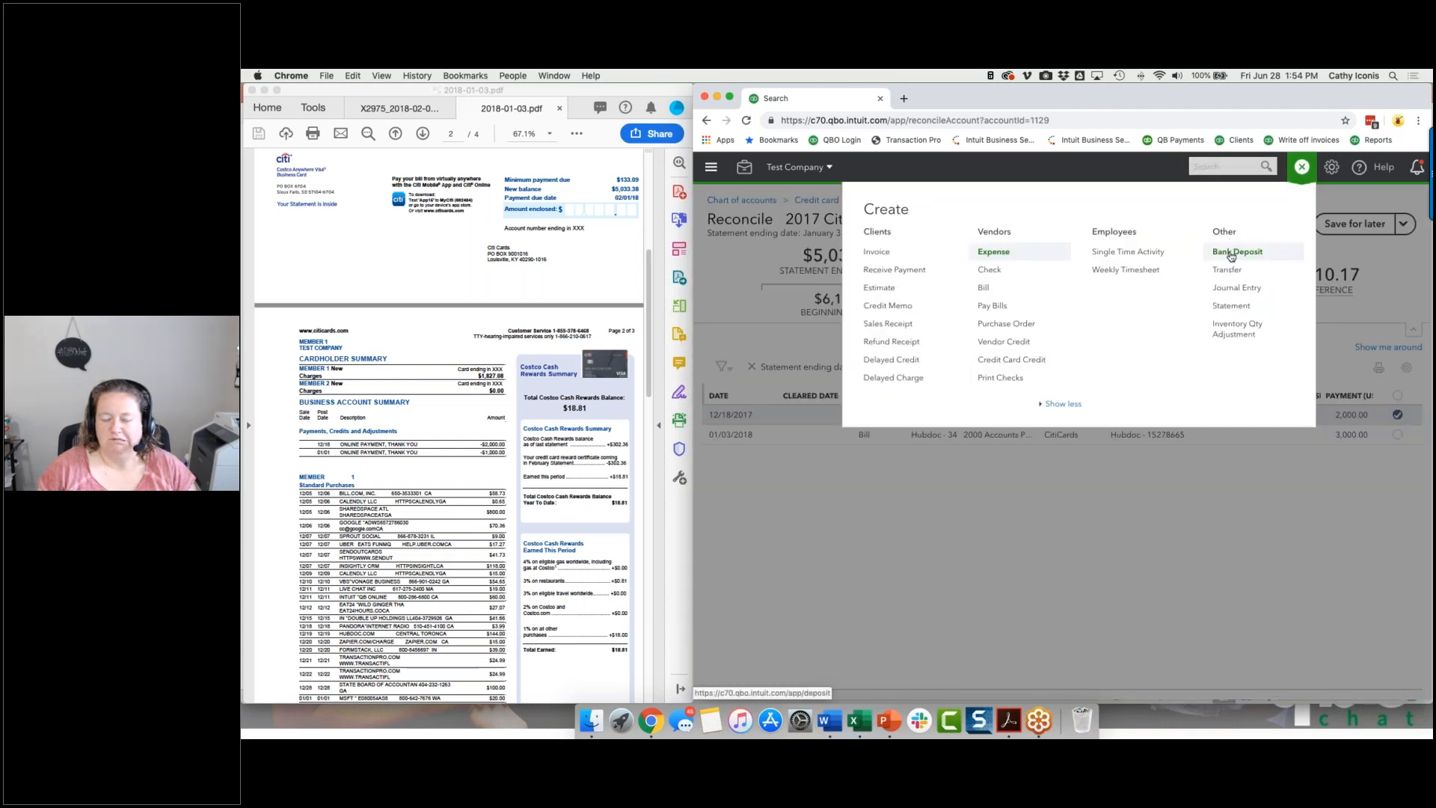
left_click(1231, 253)
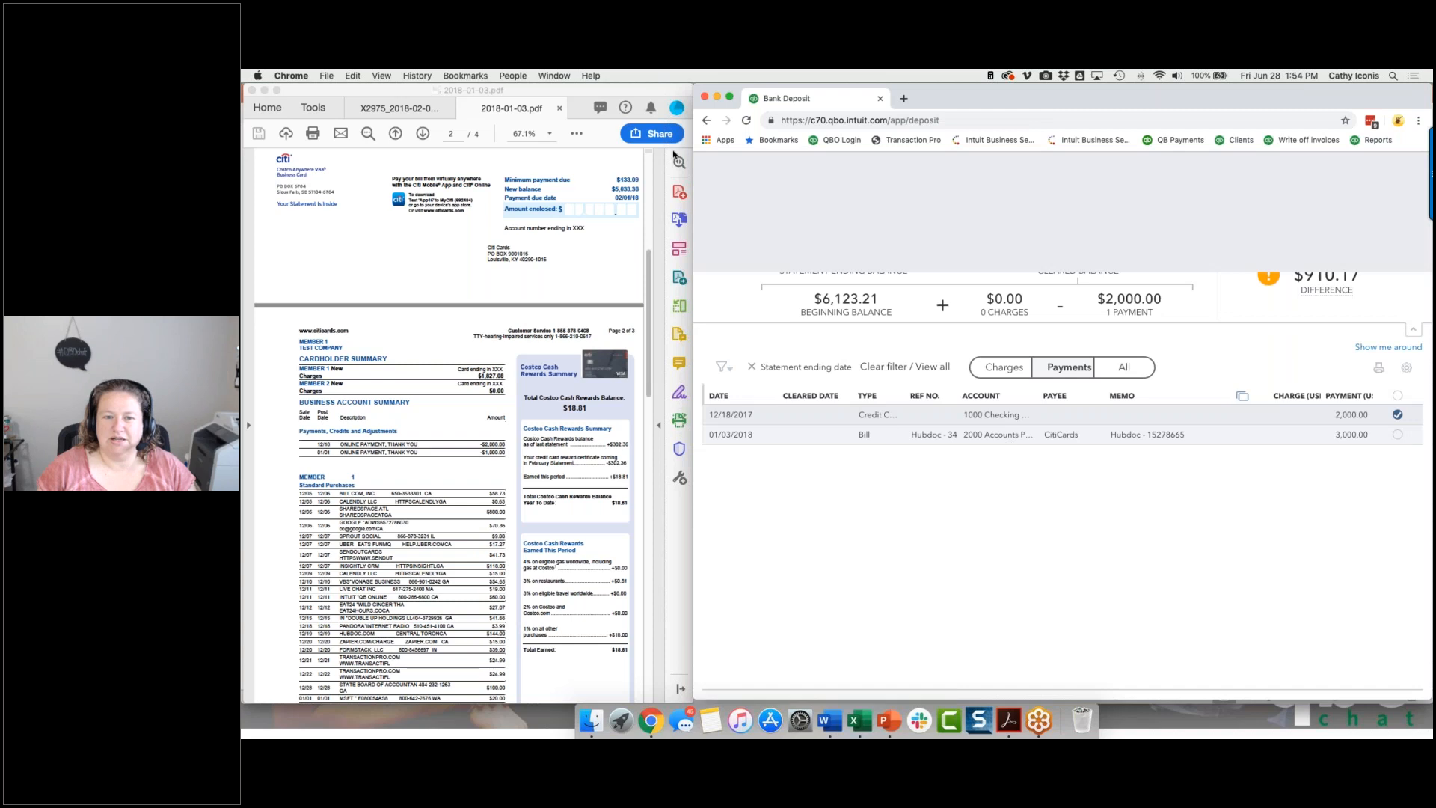
left_click(853, 227)
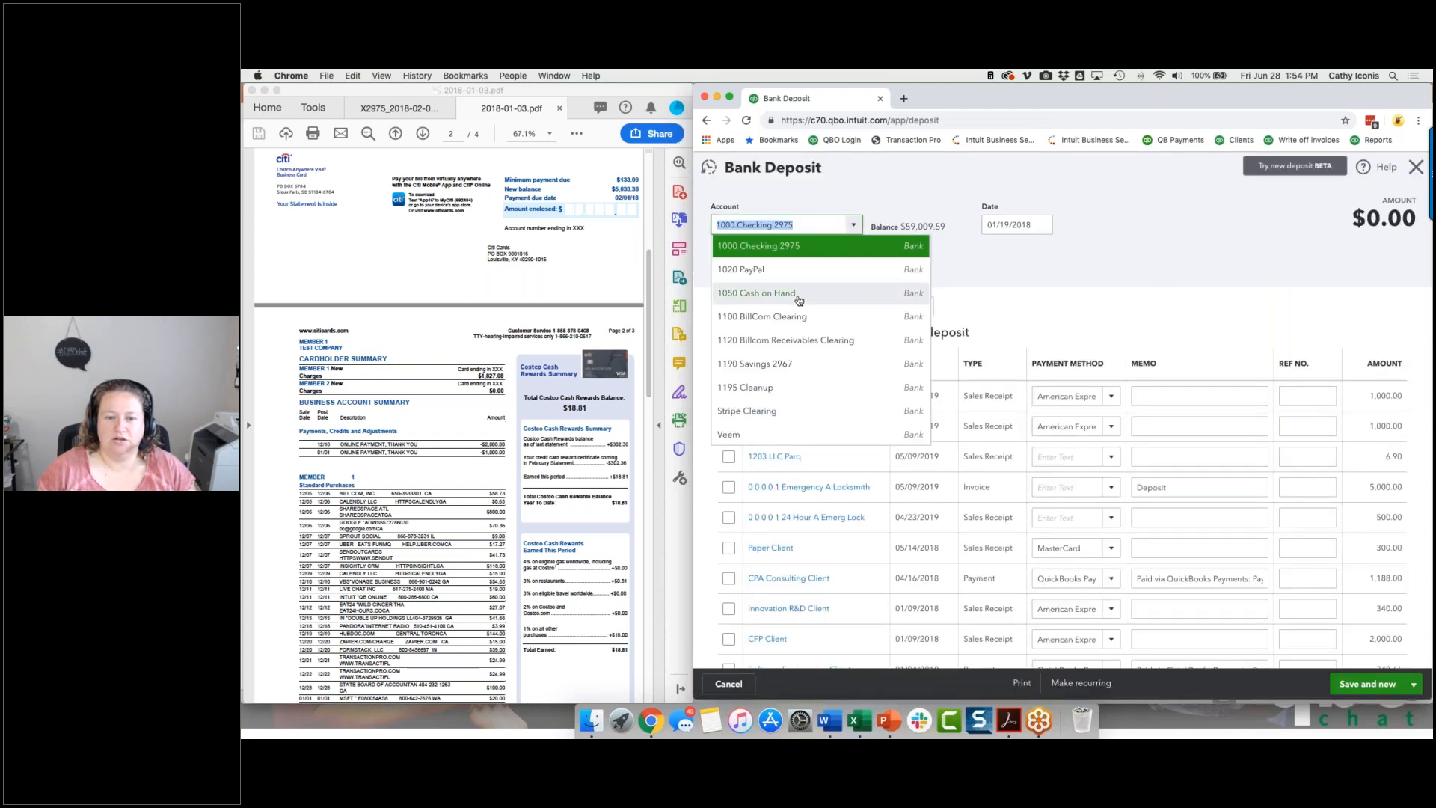
scroll(795, 294, "down", 5)
scroll(798, 301, "up", 6)
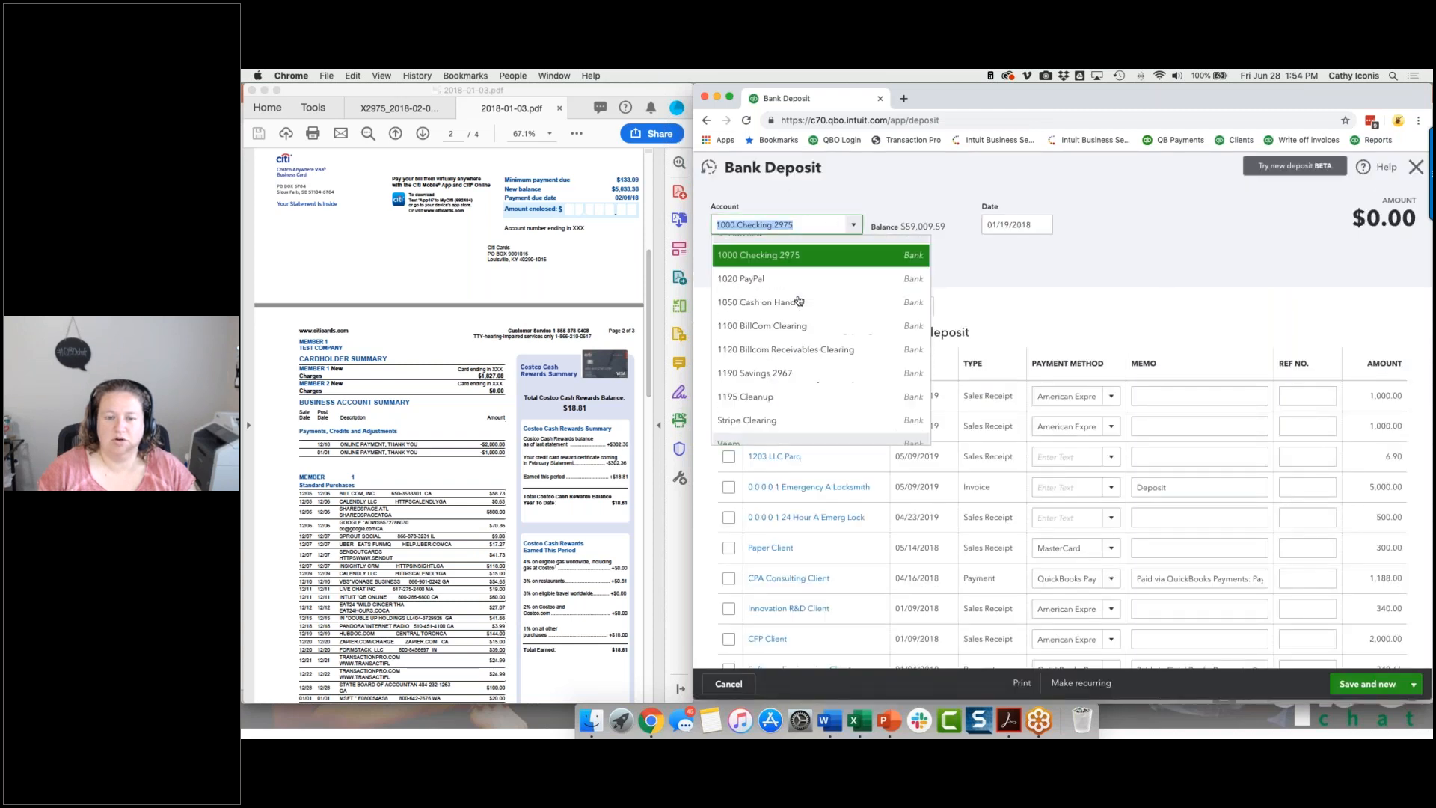
left_click(1129, 259)
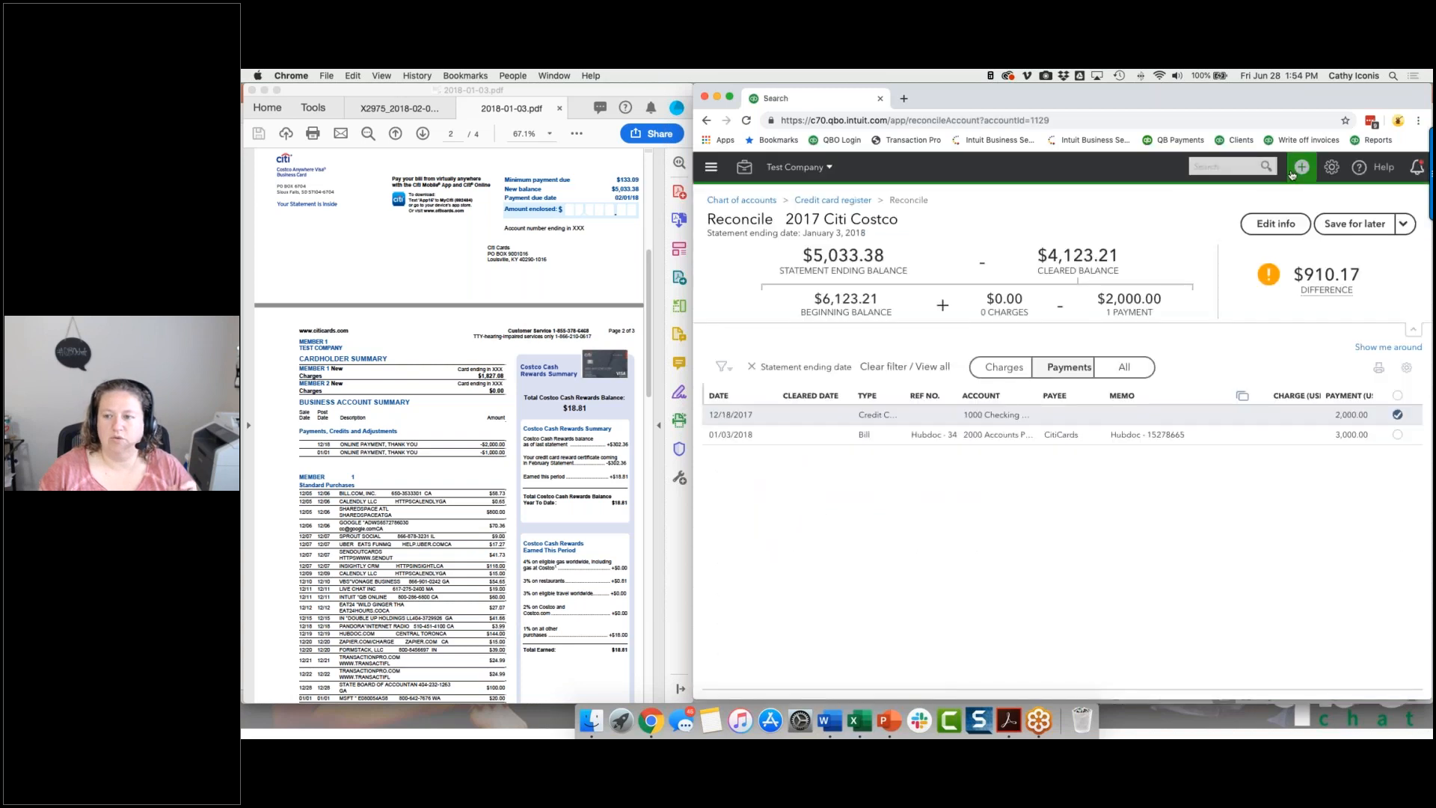
Start a credit card credit on 2017 Citi Costco with a 1,000.00 line categorized as 7900 Uncategorized Expense.
left_click(1295, 171)
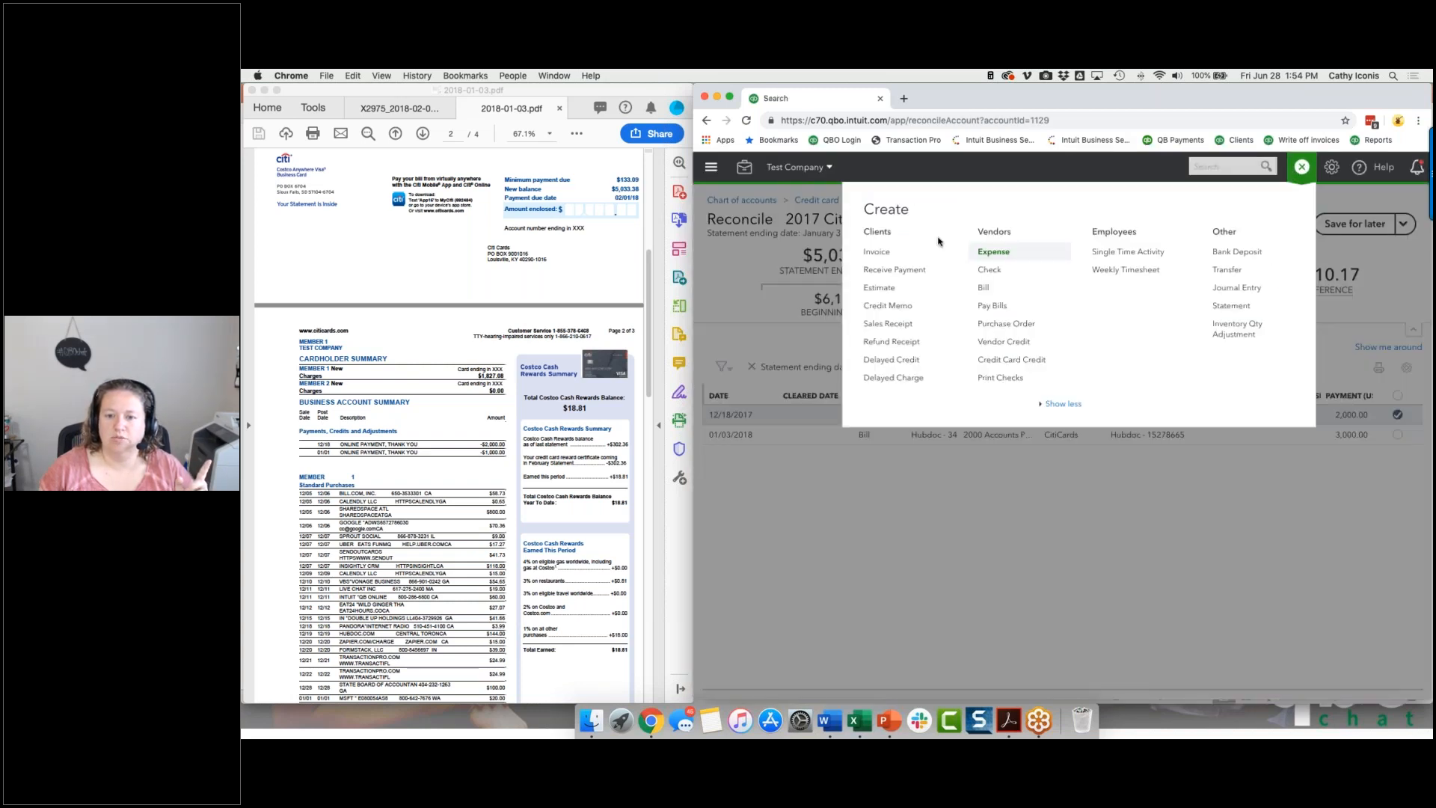
left_click(981, 365)
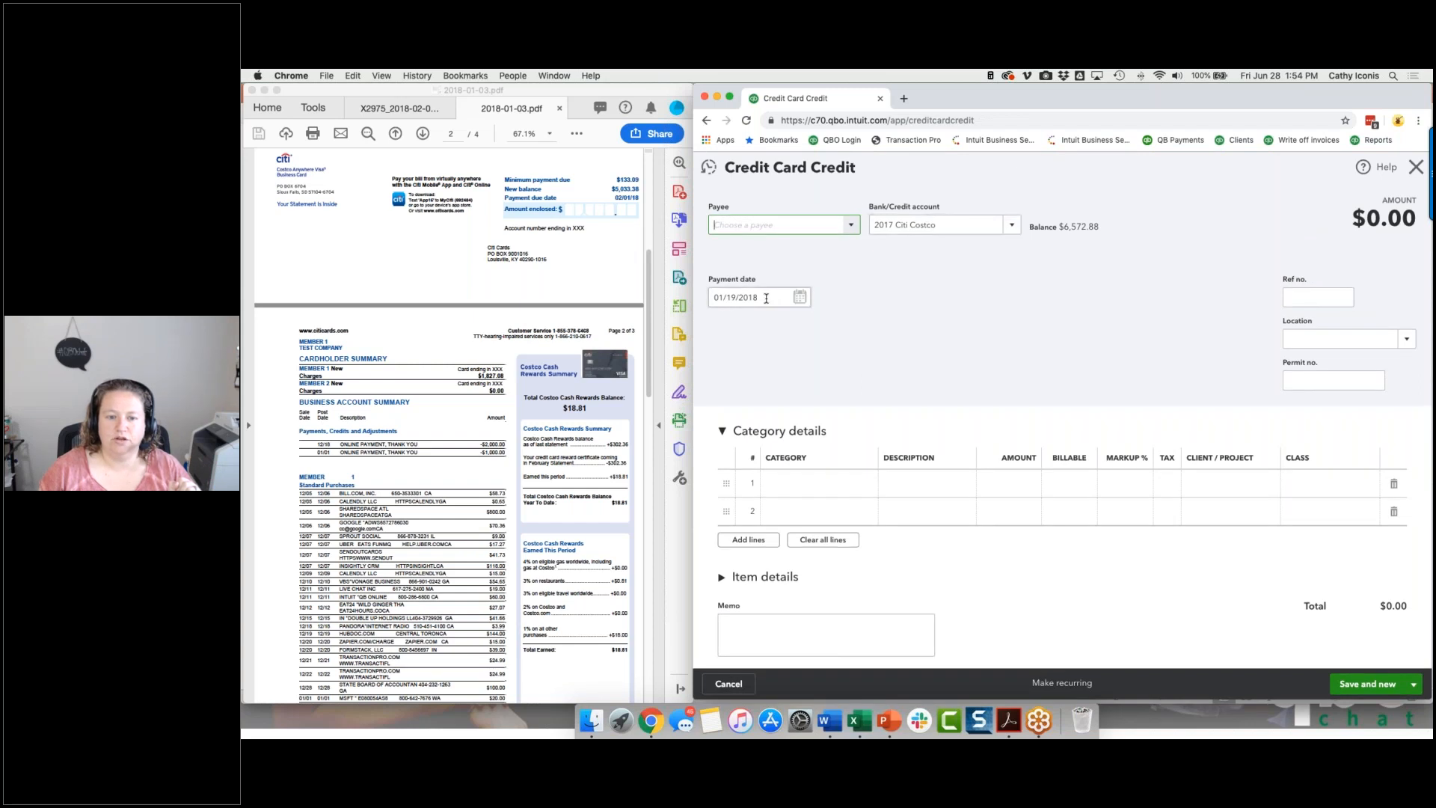
left_click(793, 483)
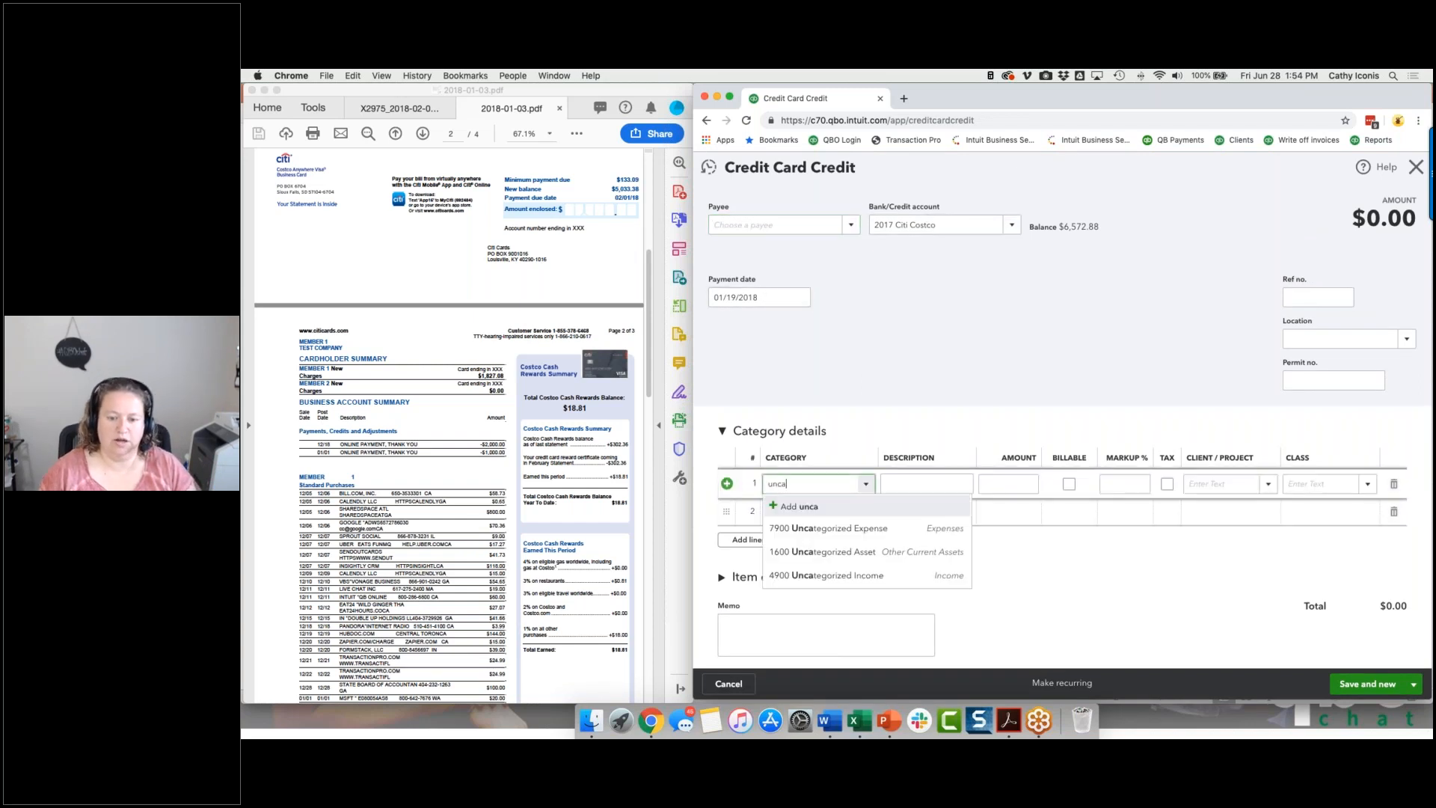
left_click(800, 528)
left_click(1011, 486)
type("1000")
key("Tab")
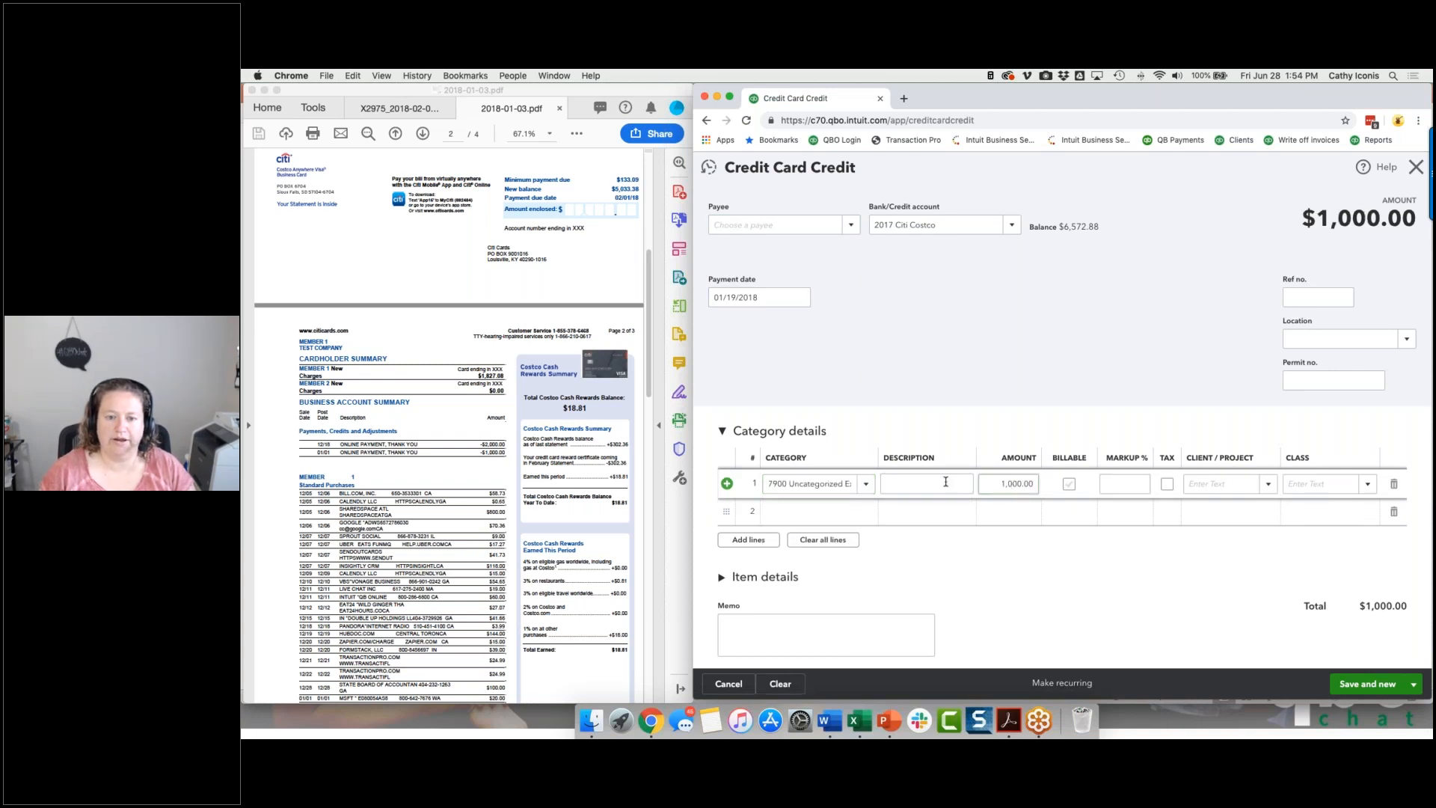
Set the credit card credit's payment date to 01/01/2018, and save and close it.
left_click(764, 299)
type("010118")
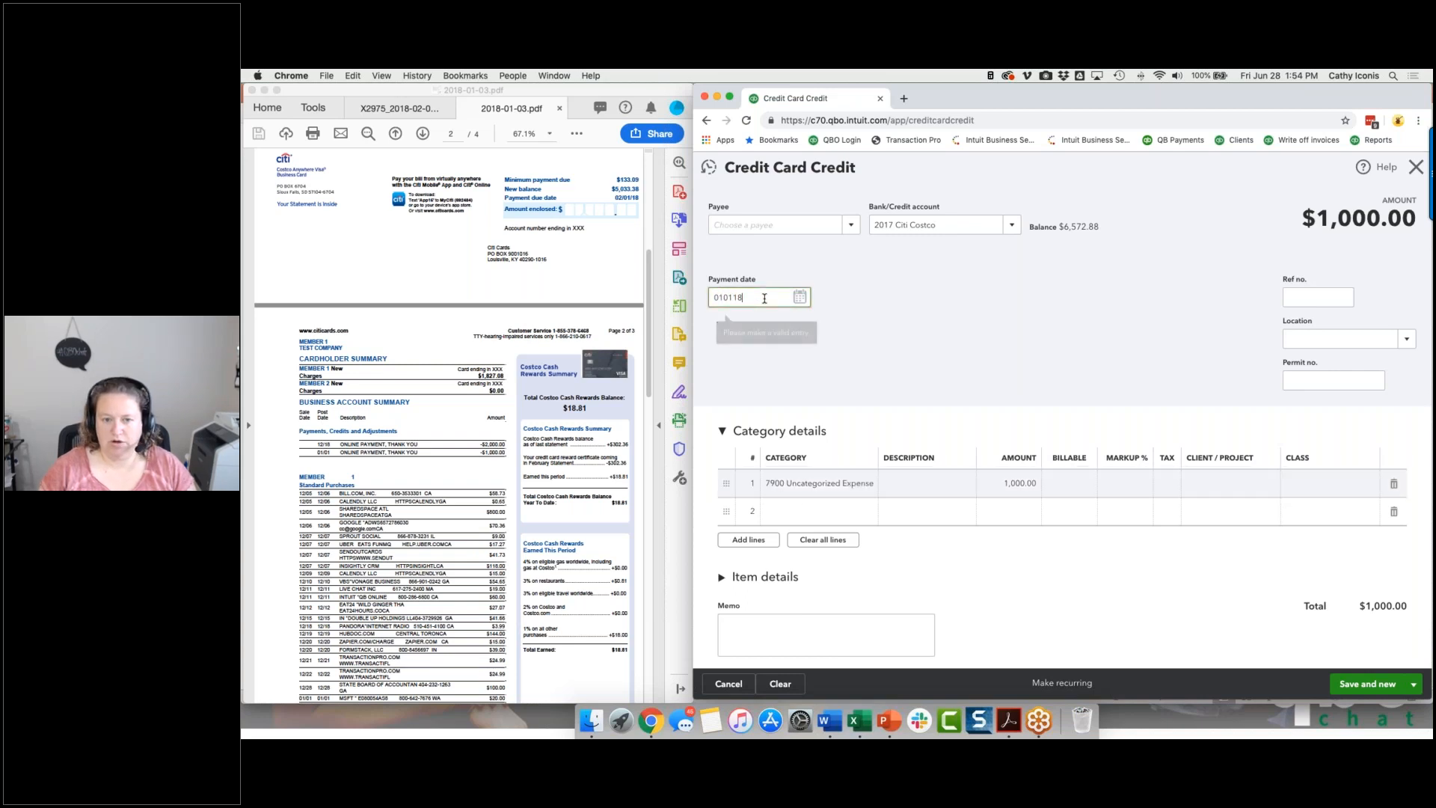
key("Tab")
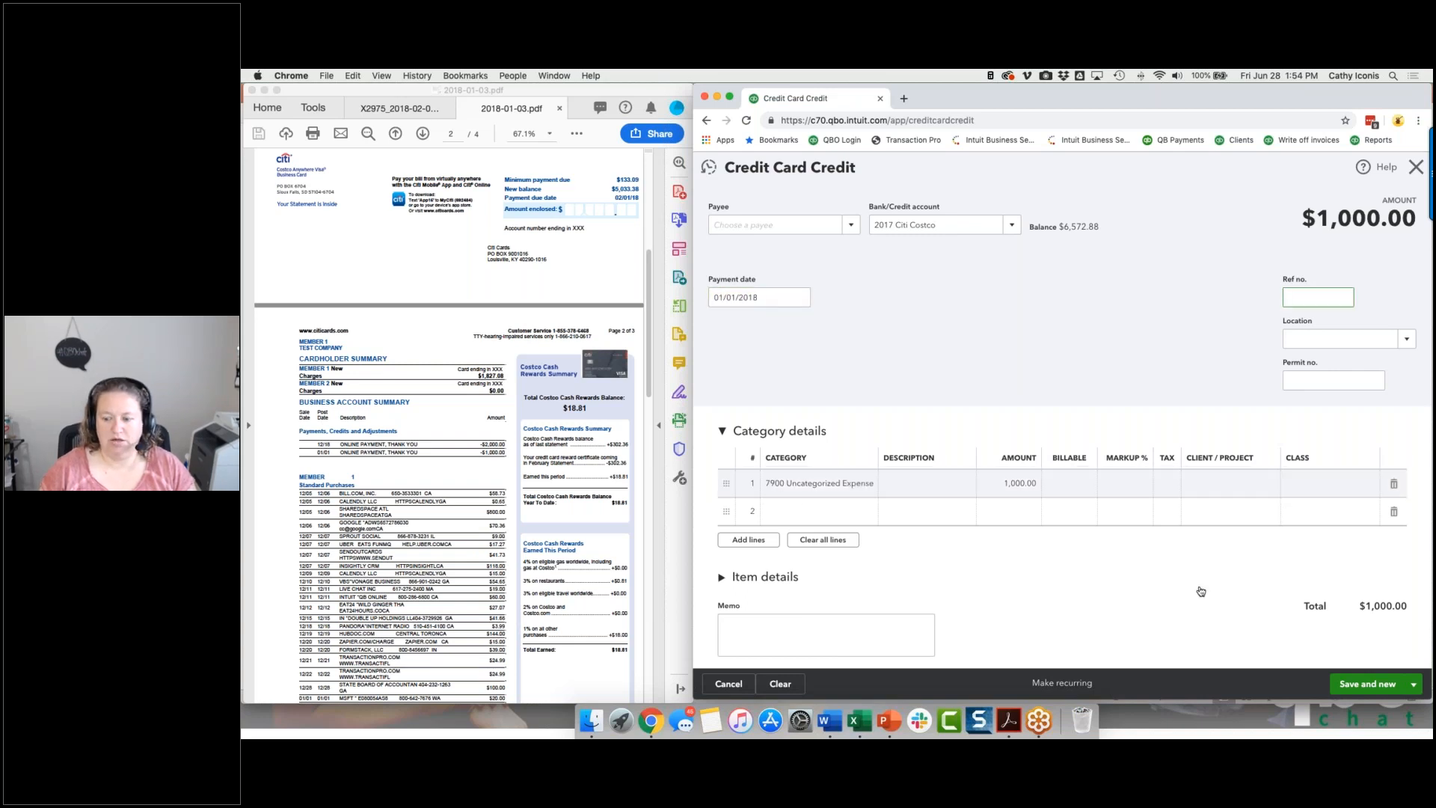
left_click(1417, 681)
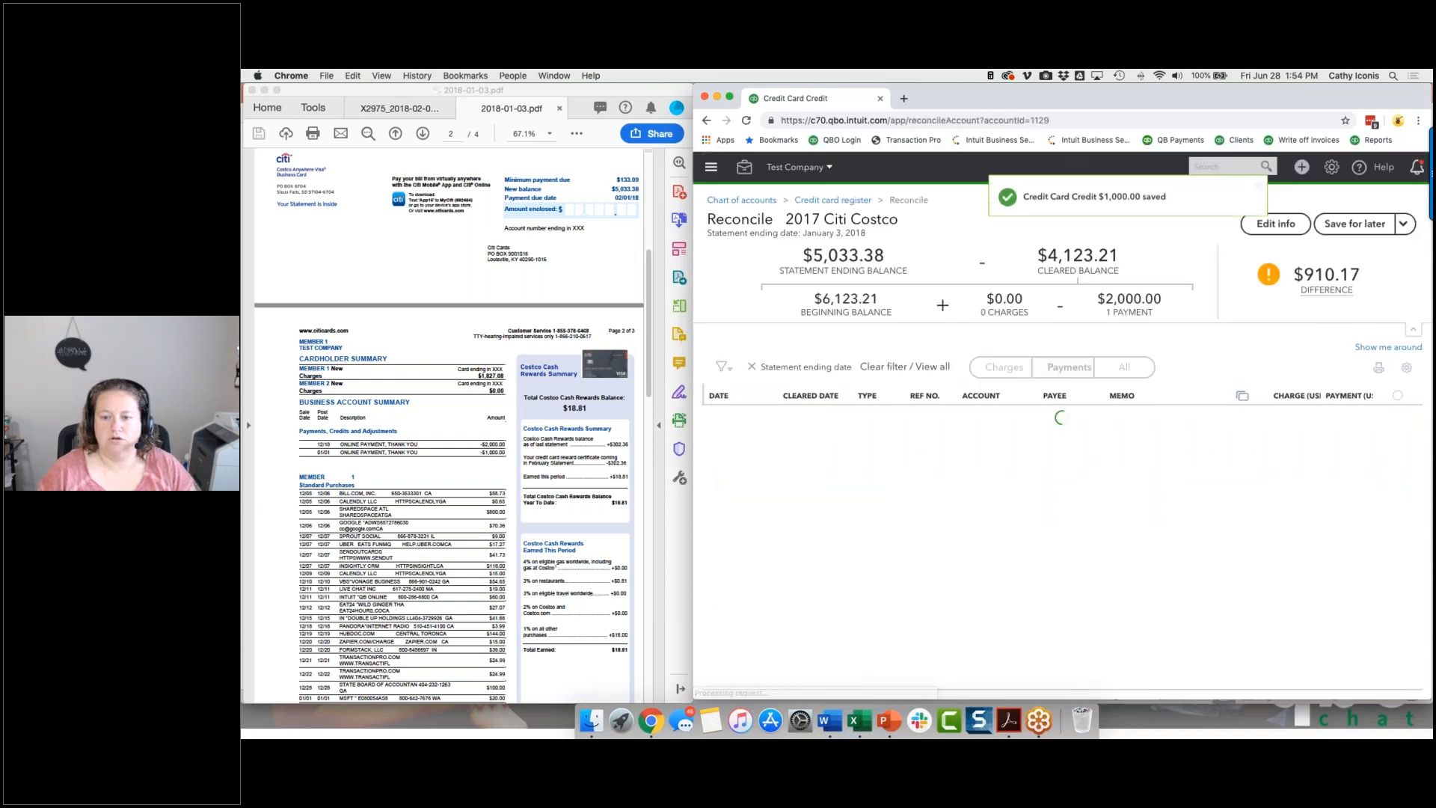
Mark the 01/01/2018 payment of 1,000.00 as cleared, and switch the reconciliation list to show only charges.
left_click(1397, 434)
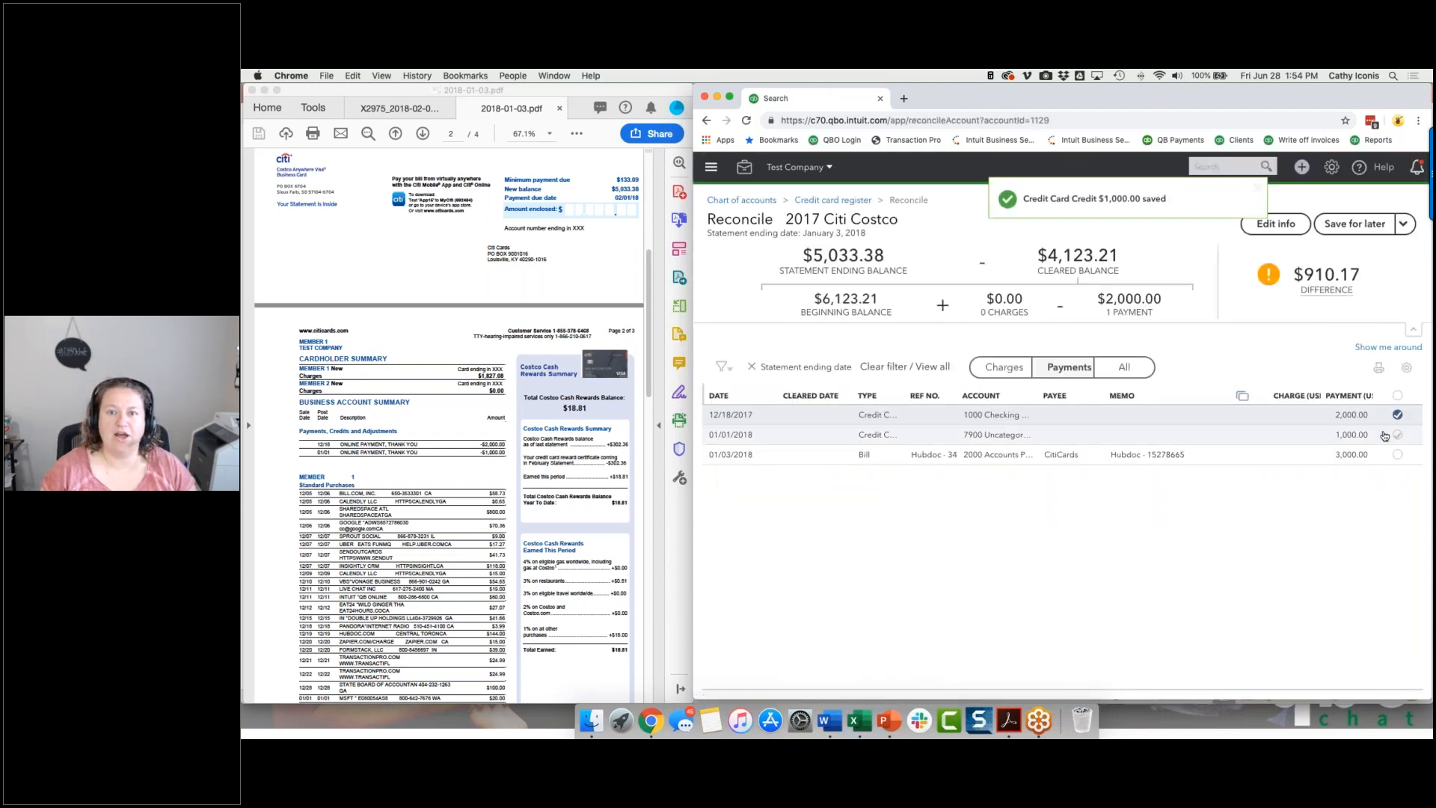
left_click(1011, 368)
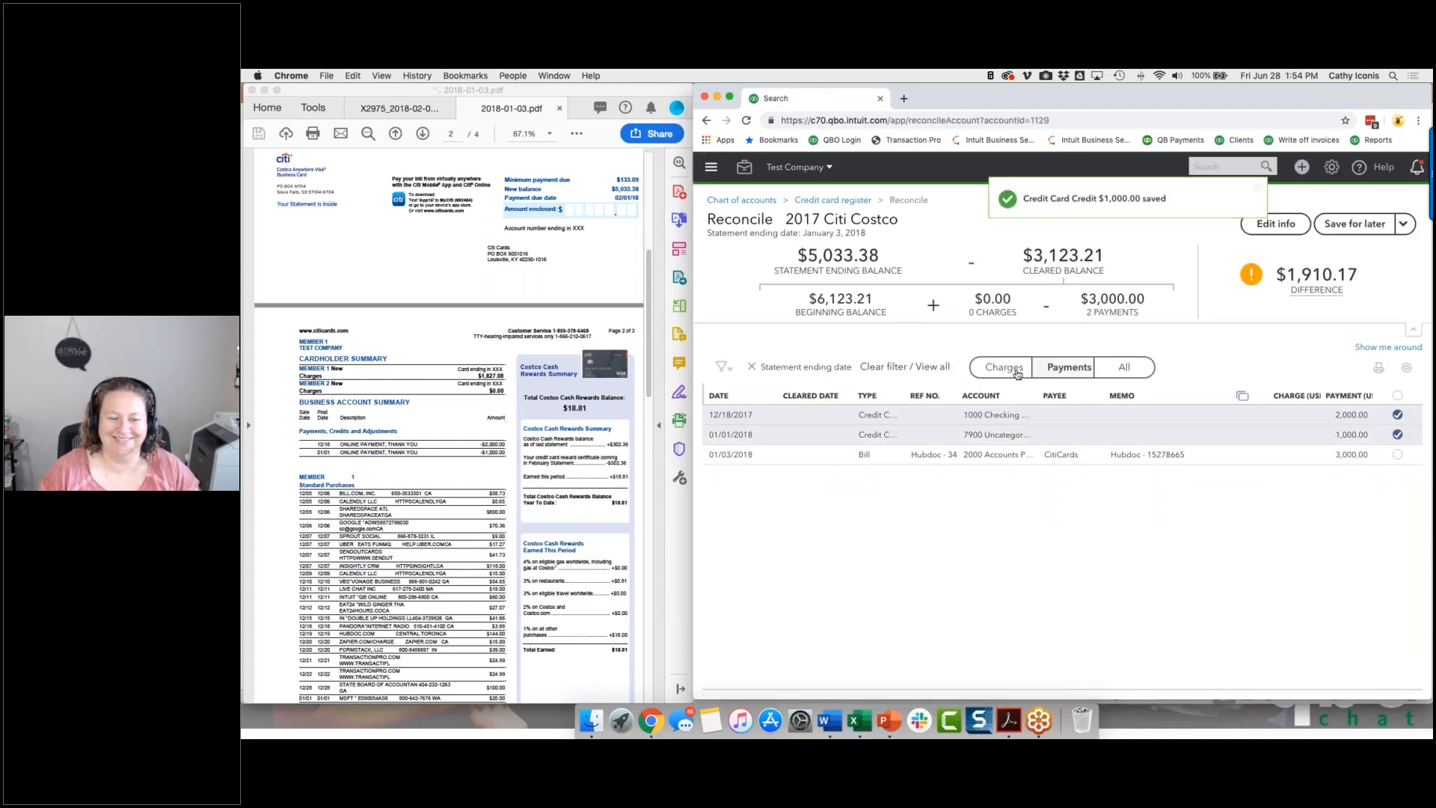
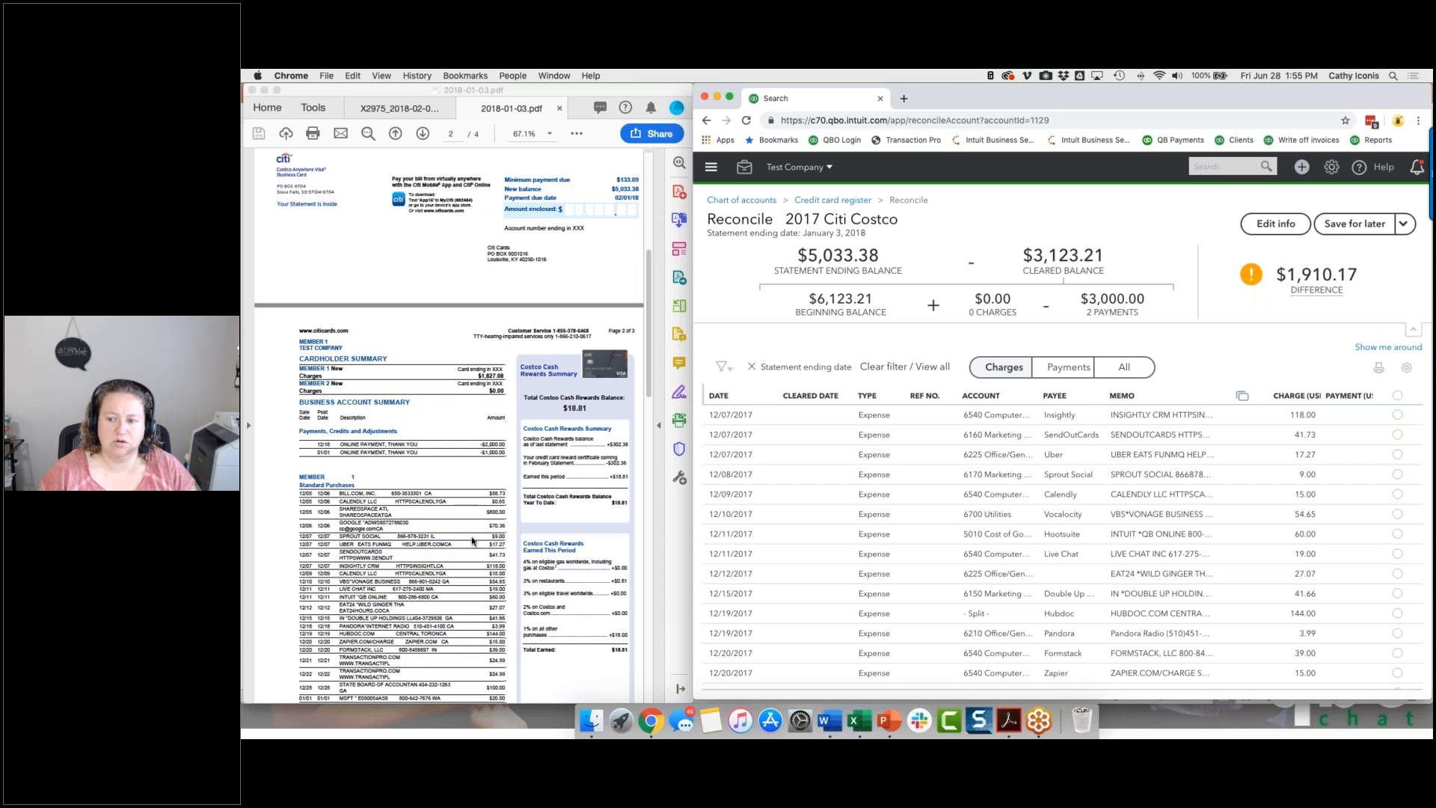
Mark the 12/07 to 12/10/2017 charges from Insightly, SendOutCards, Uber, Sprout Social, Calendly and Vocalocity as cleared.
left_click(1397, 474)
left_click(1397, 454)
left_click(1397, 435)
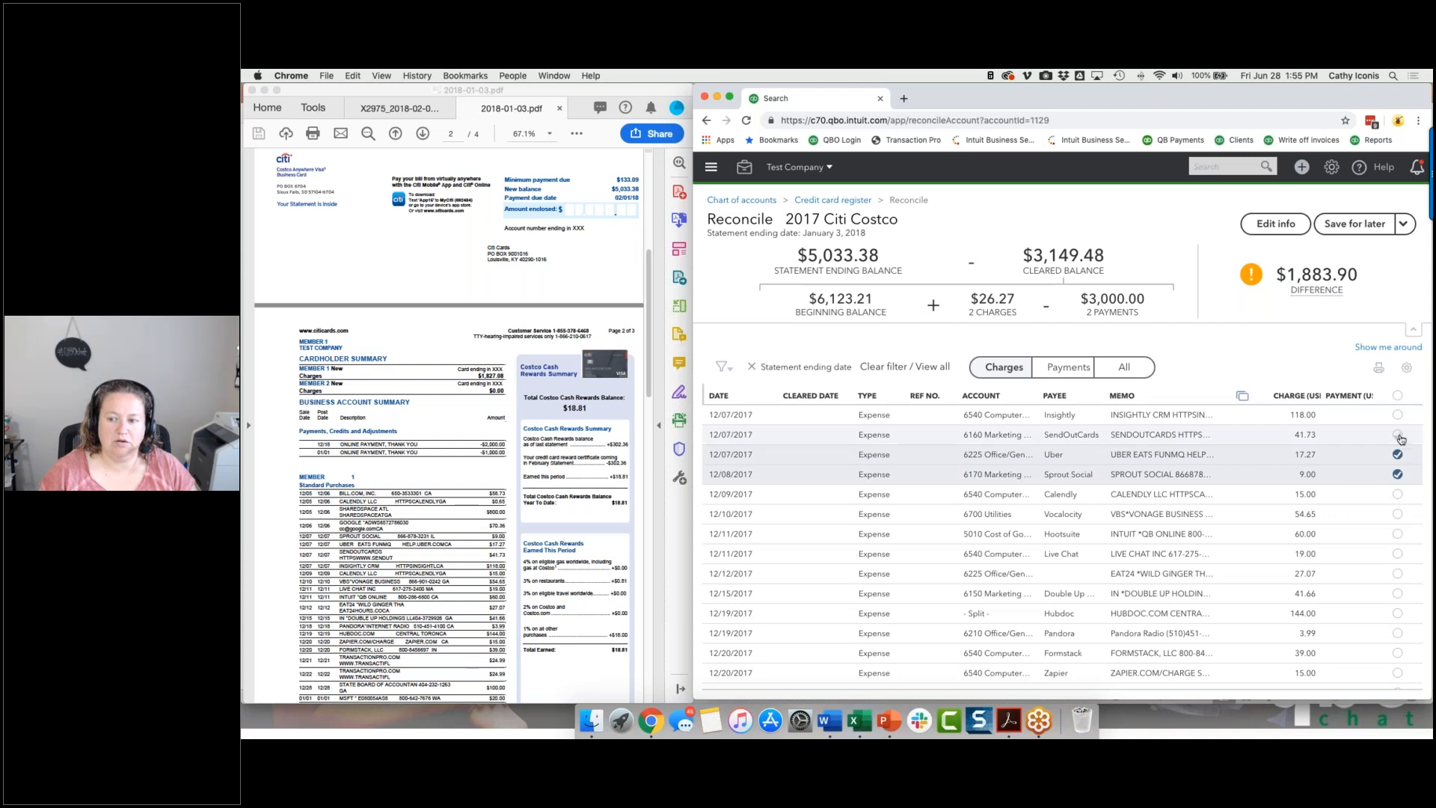
left_click(1397, 414)
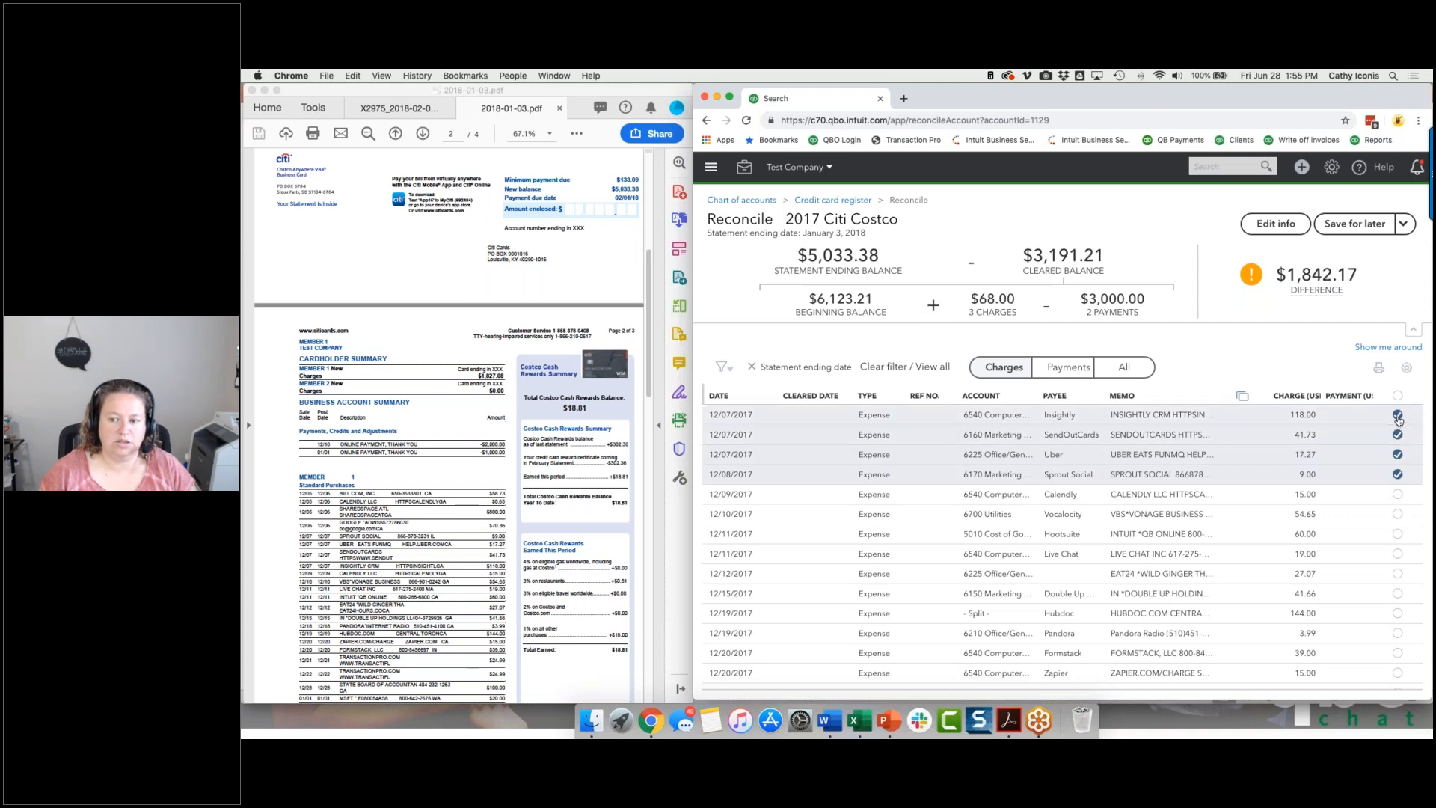
left_click(1397, 494)
left_click(1397, 514)
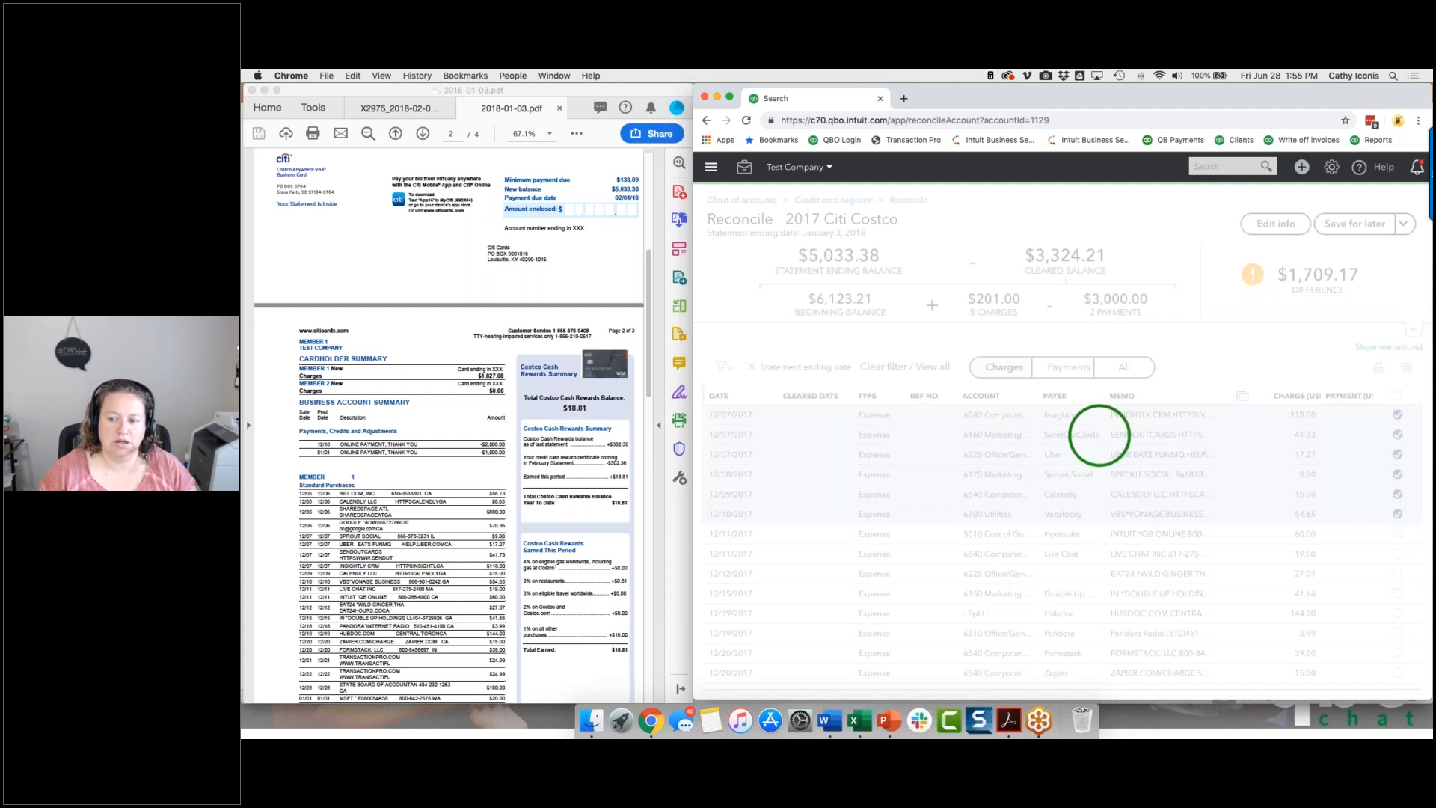
Mark the 12/11 to 12/19/2017 charges of 60.00, 27.07, 41.66, 144.00 and 3.99 as cleared, skipping the 19.00 Live Chat charge.
left_click(1397, 533)
left_click(1397, 573)
left_click(1397, 593)
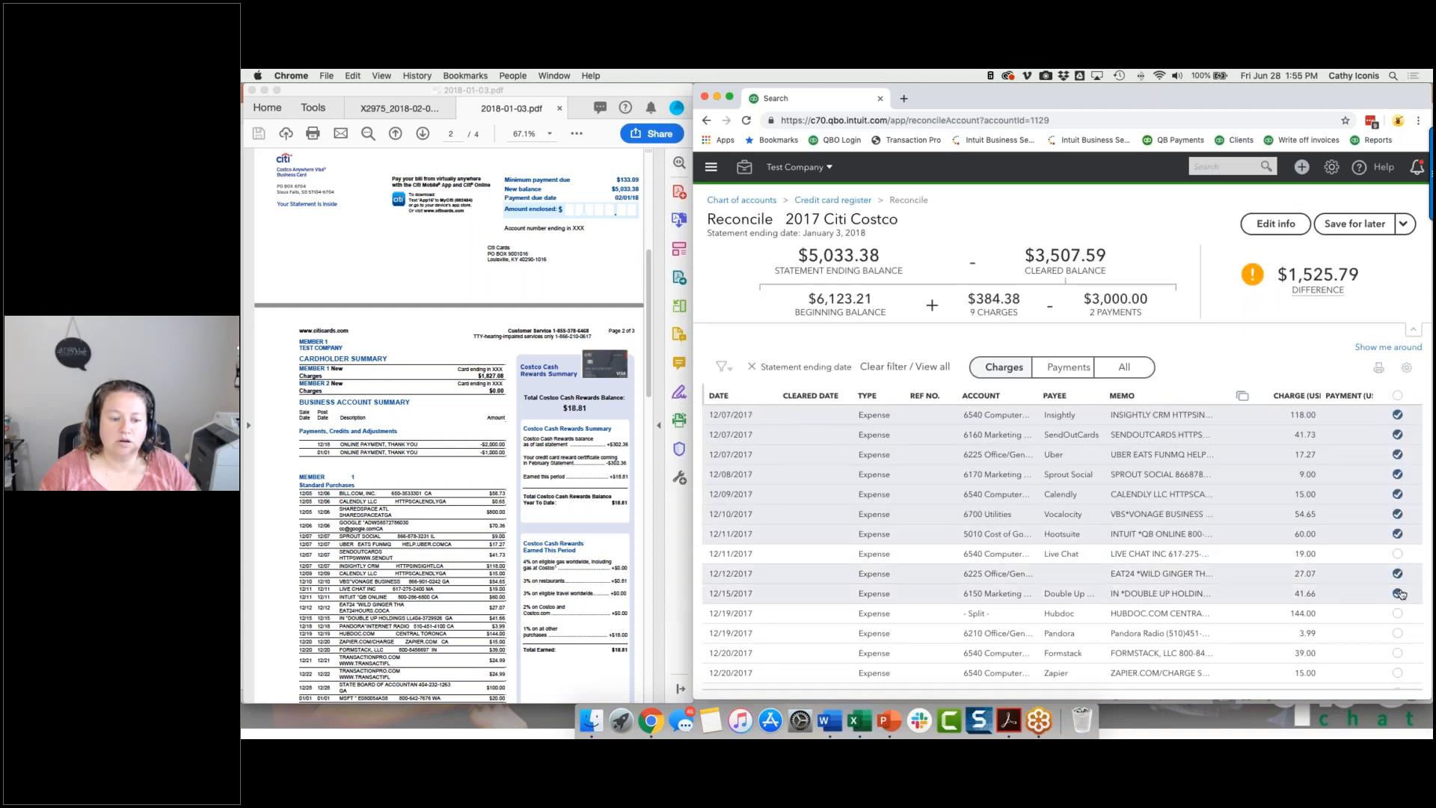
left_click(1398, 633)
left_click(1396, 613)
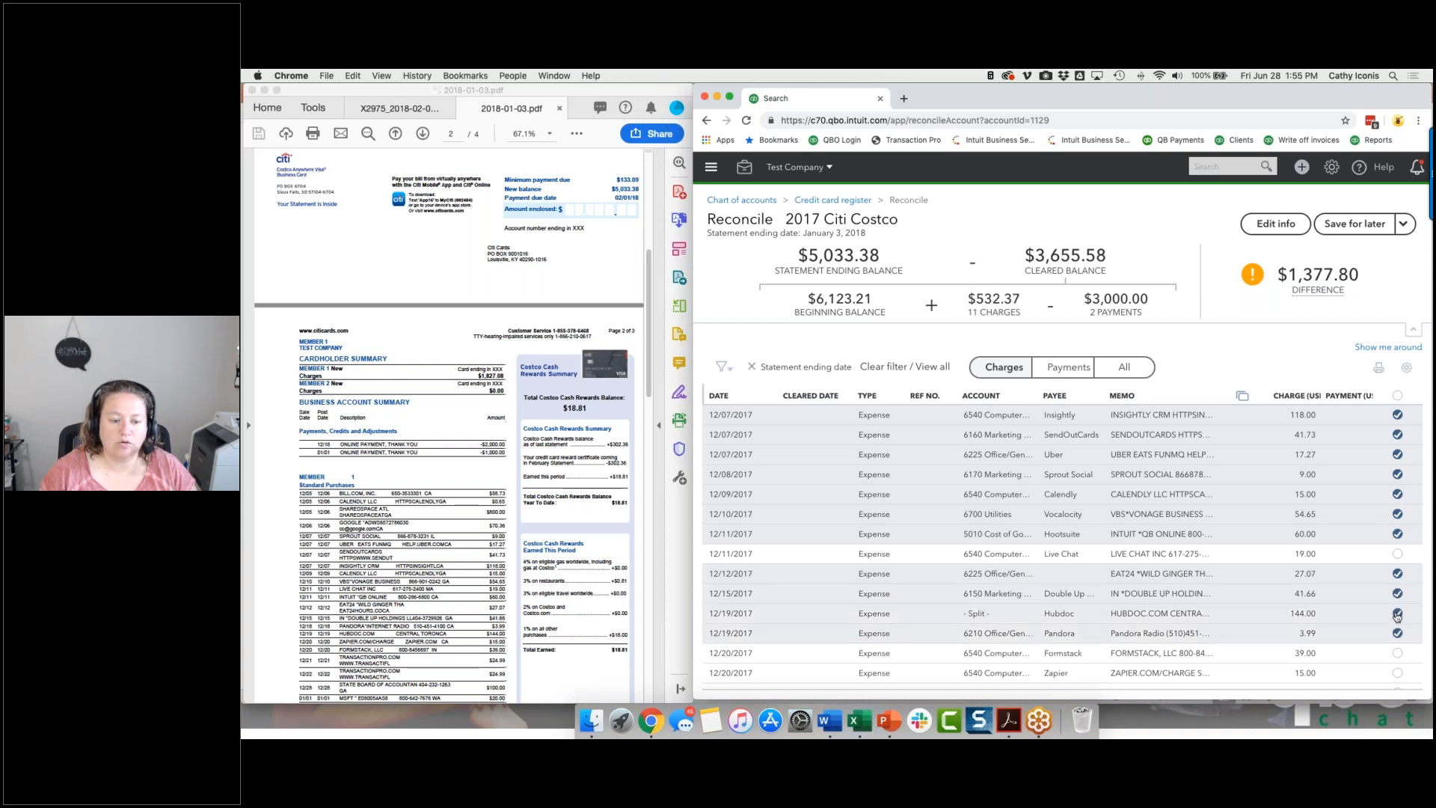
Mark the 12/20 to 12/31/2017 charges for Formstack, Zapier, State Board and both 24.99 Data Import expenses as cleared.
scroll(1396, 615, "down", 2)
left_click(1397, 594)
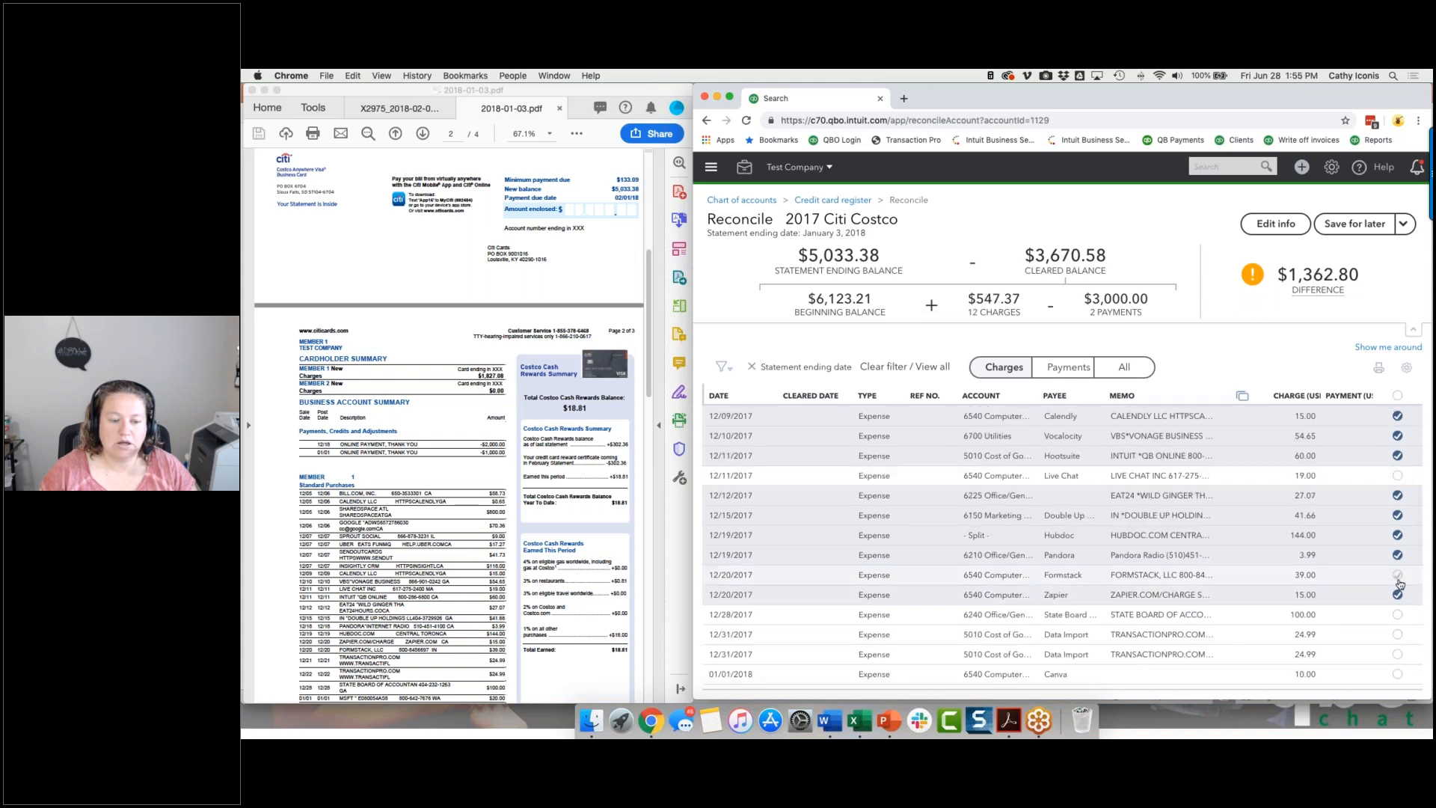
left_click(1398, 575)
left_click(1397, 634)
left_click(1397, 653)
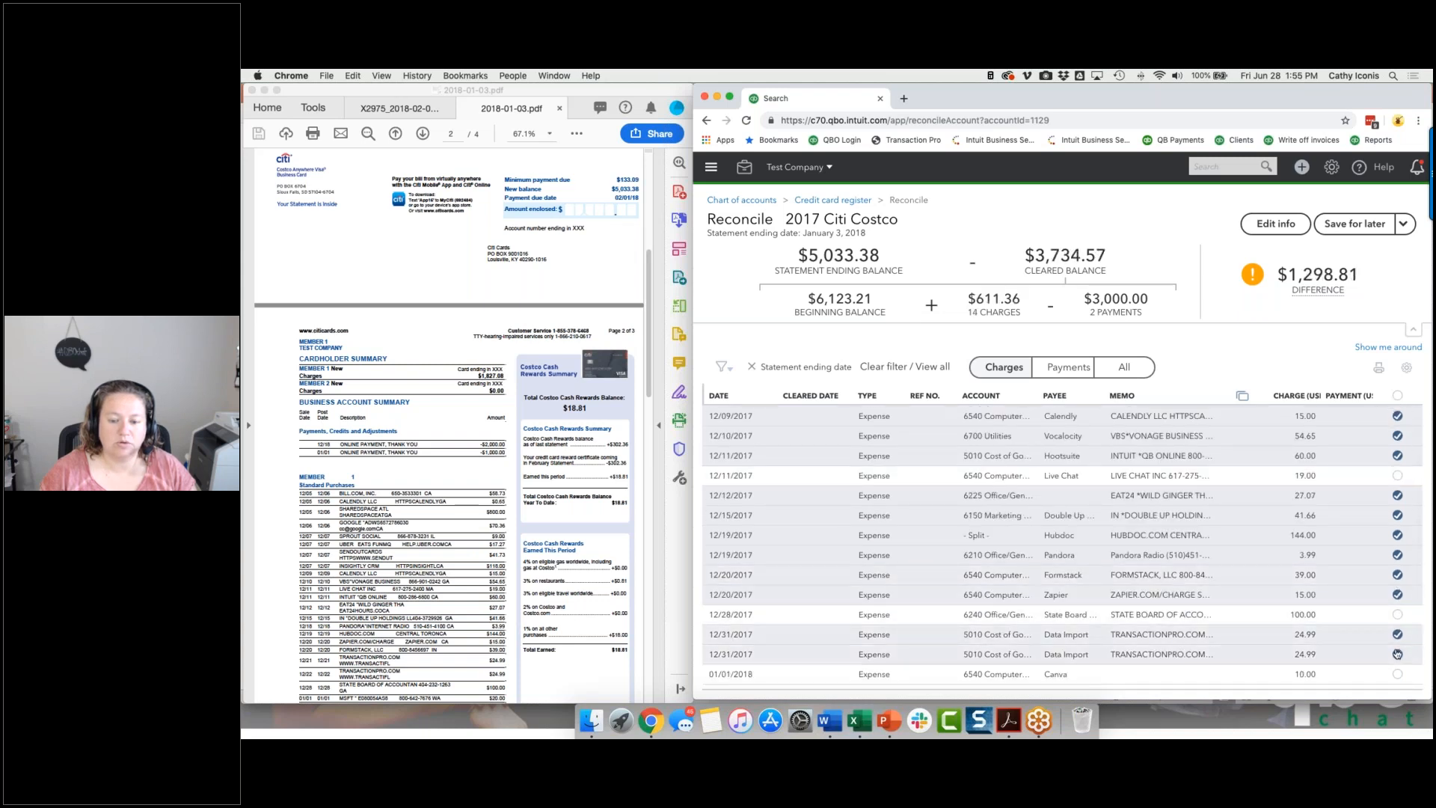
left_click(1395, 618)
Mark the three 01/01/2018 charges as cleared: Microsoft 20.00, Canva 10.00 and Adobe 24.99.
scroll(1394, 620, "down", 2)
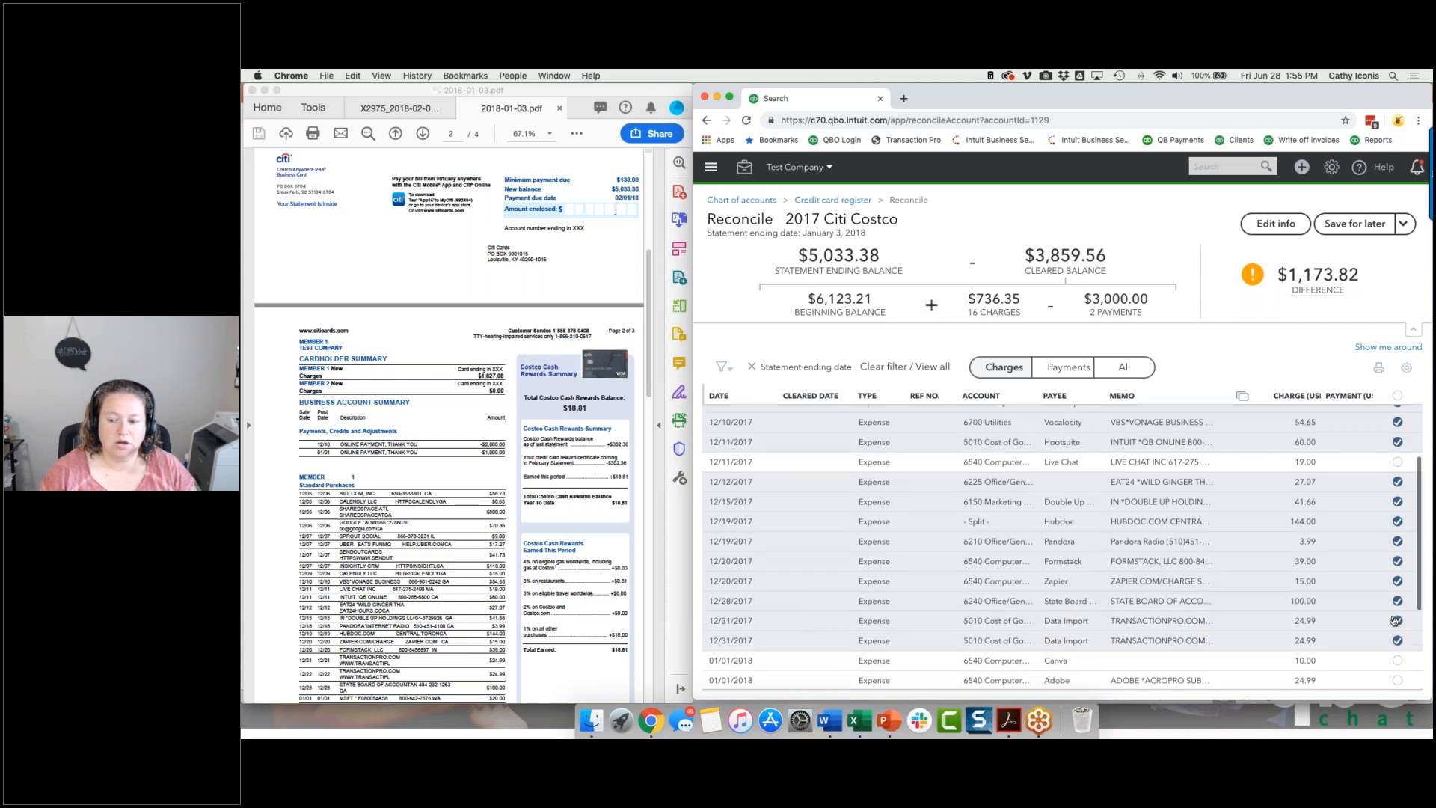
left_click(1397, 626)
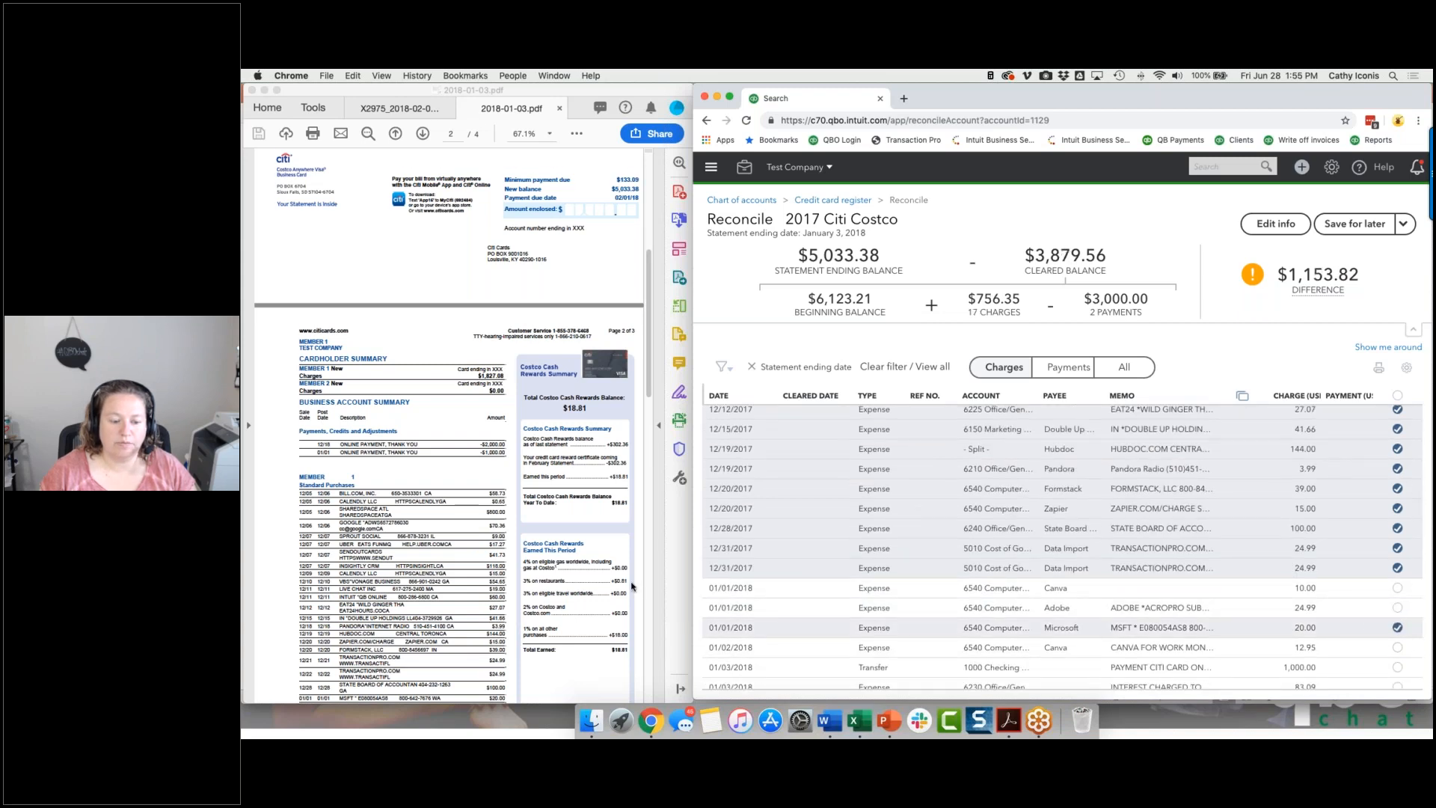
scroll(632, 587, "down", 1)
scroll(632, 587, "down", 2)
left_click(1397, 587)
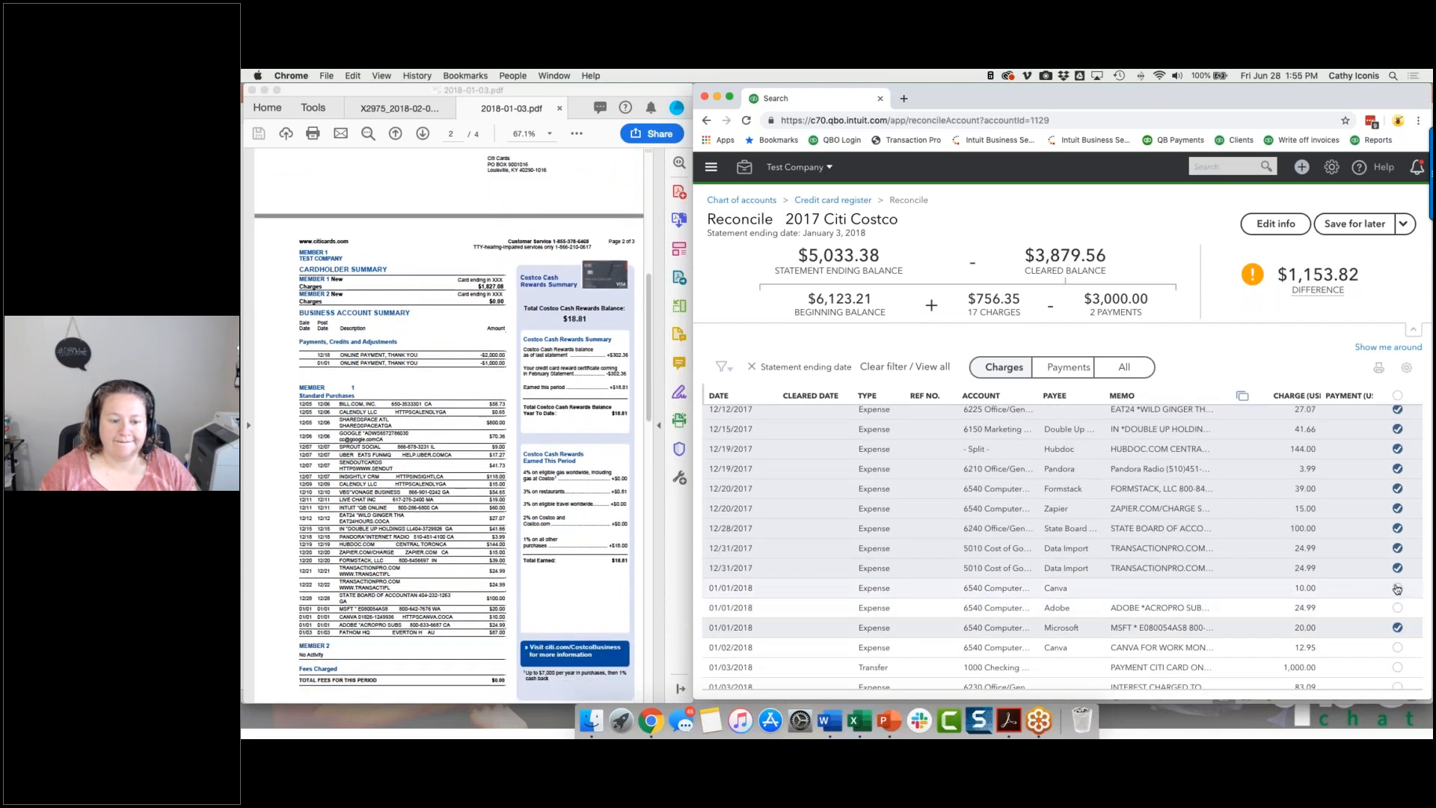
left_click(1395, 607)
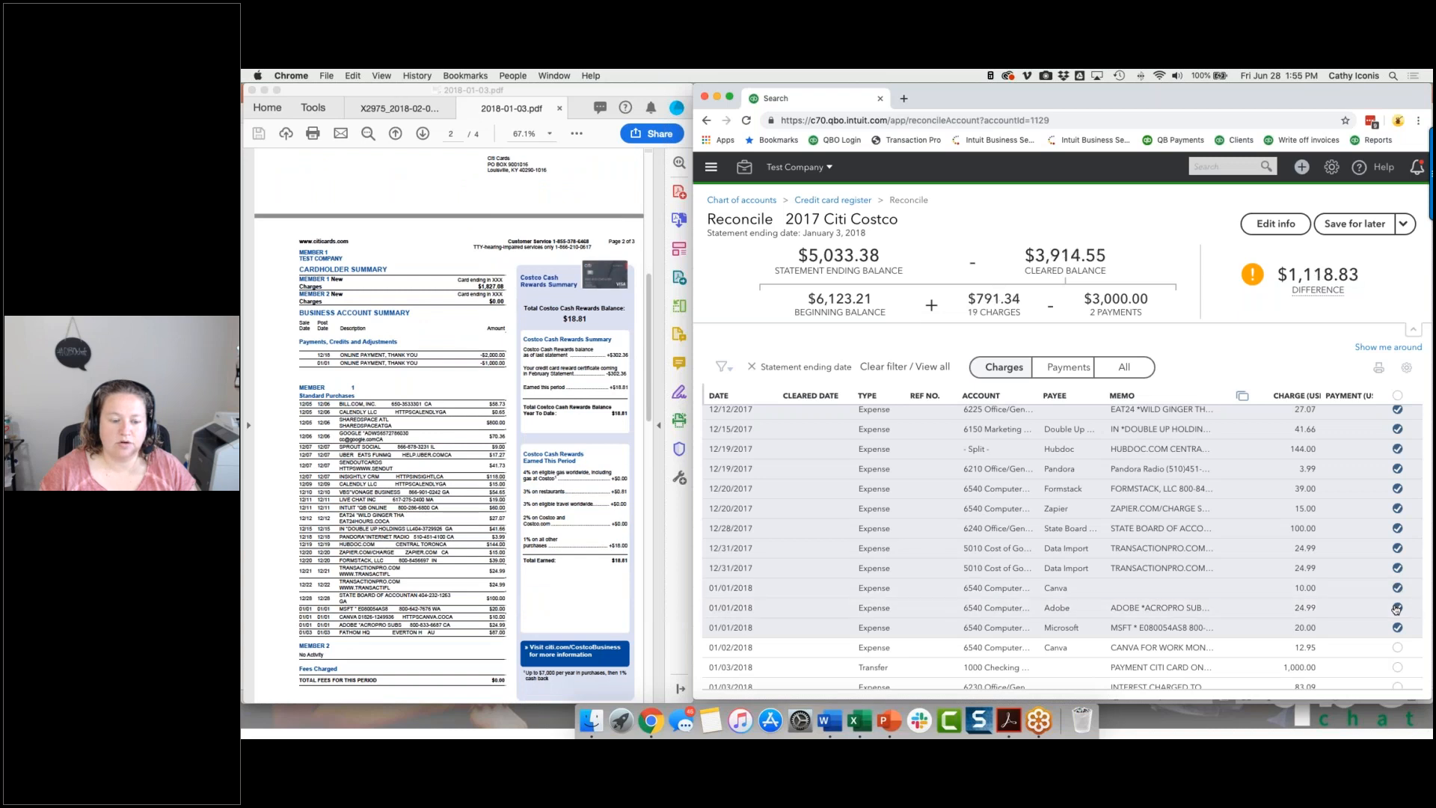
Mark the 01/03/2018 Fathom charge of 87.00 and the interest charge of 83.09 as cleared.
scroll(1396, 621, "down", 2)
left_click(1396, 643)
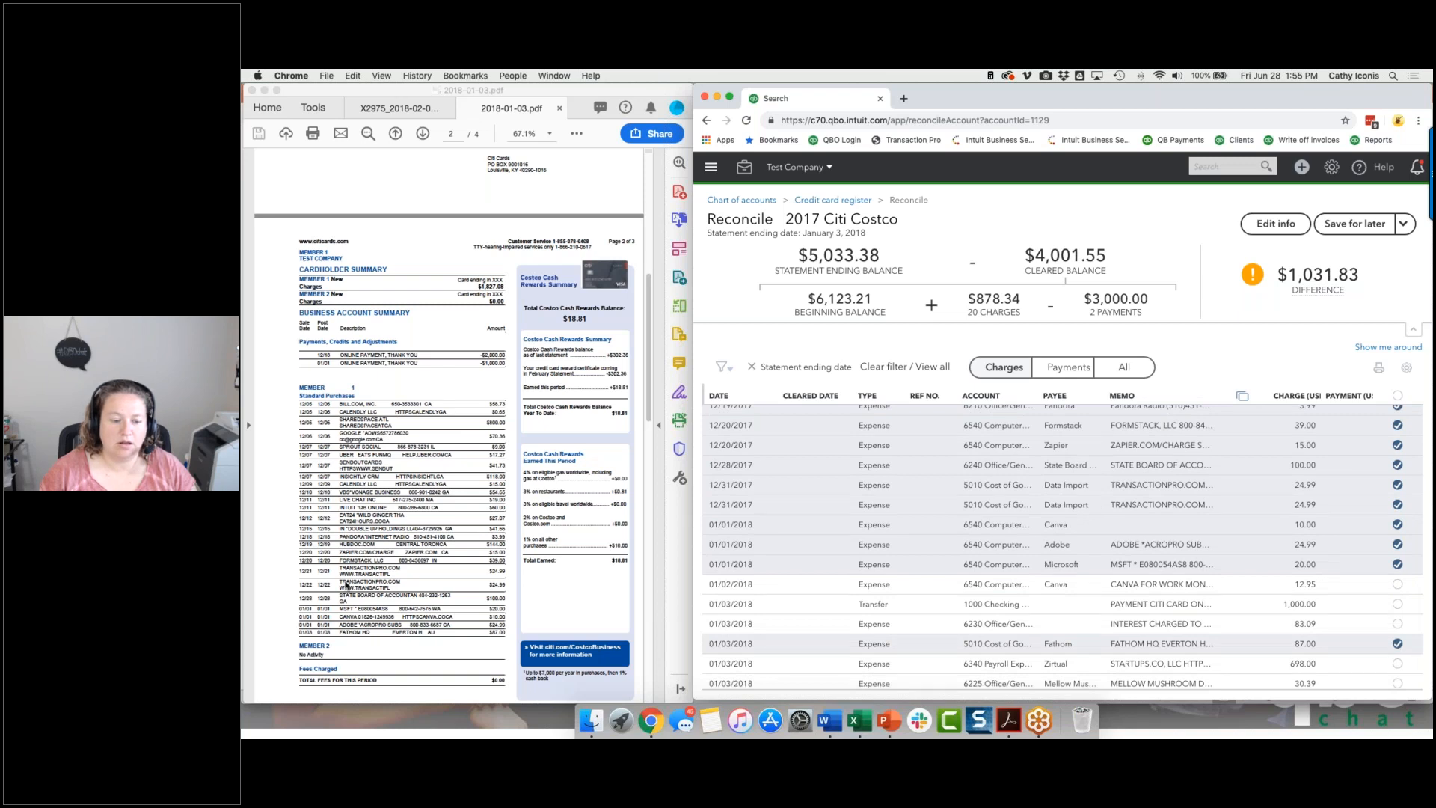
scroll(486, 615, "down", 5)
left_click(1396, 623)
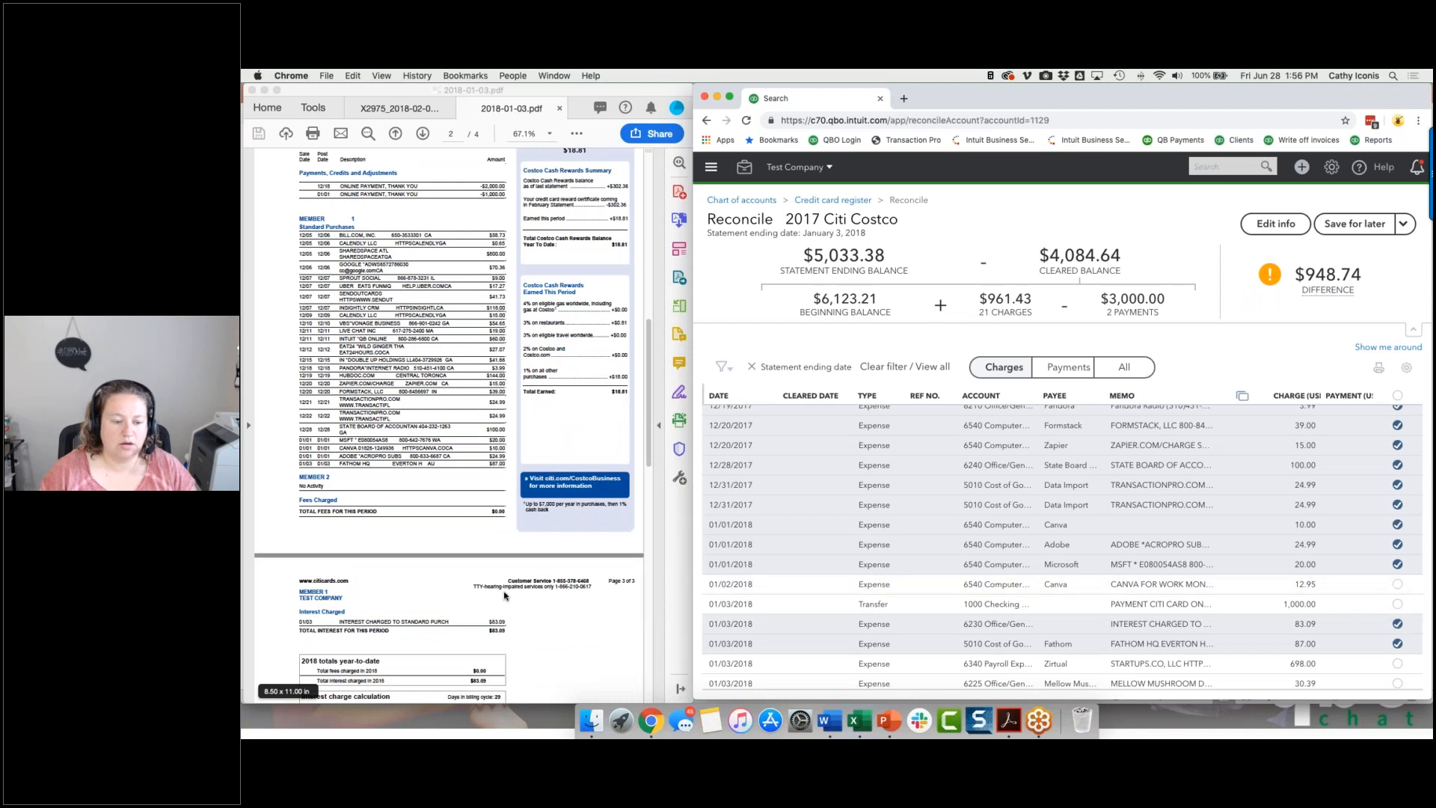
Check the statement's summary against the difference, finish the reconciliation with an adjustment dated 01/03/2018, and dismiss the completion dialog.
scroll(505, 591, "up", 1)
scroll(505, 592, "up", 10)
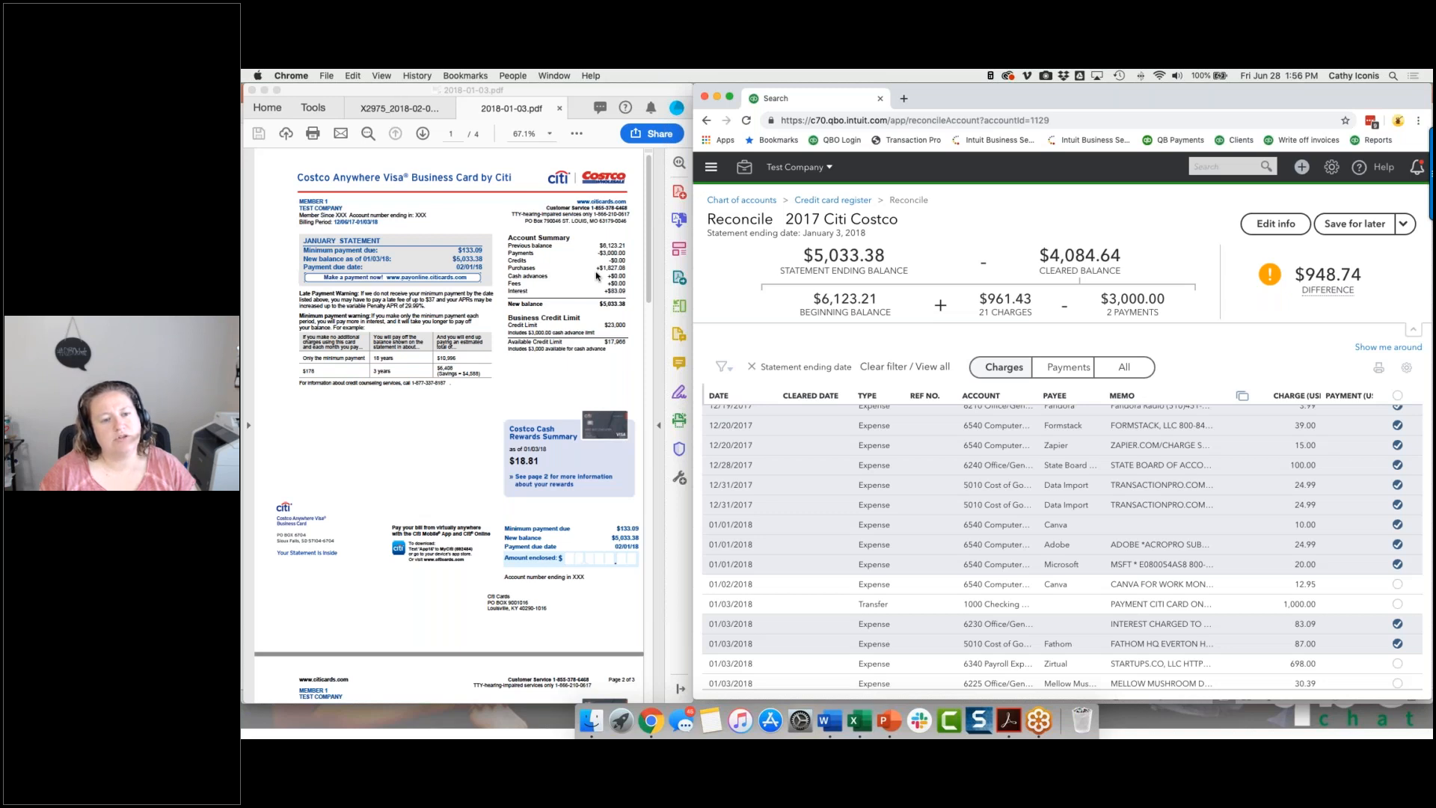
scroll(448, 557, "down", 5)
mouse_move(1328, 290)
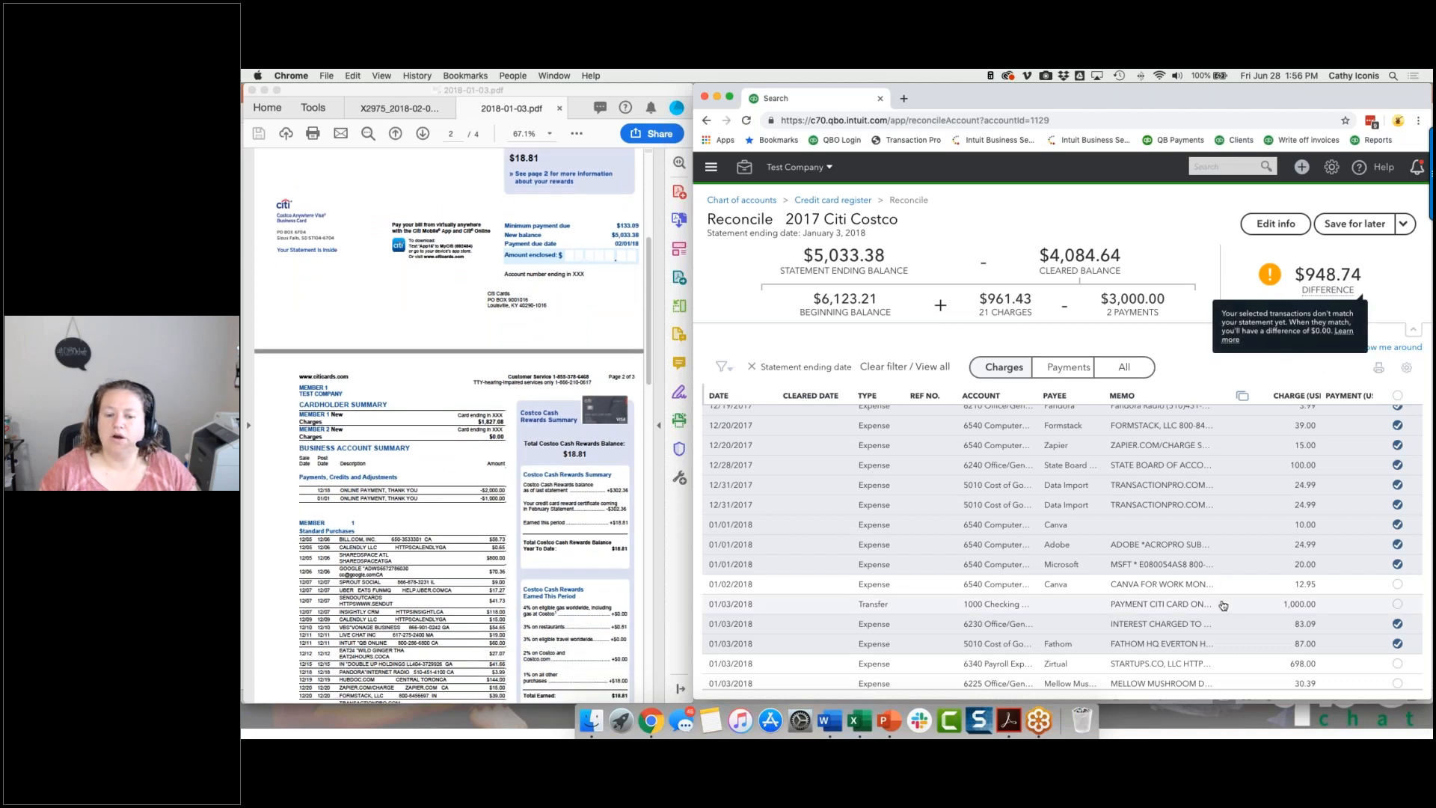
scroll(1225, 594, "down", 1)
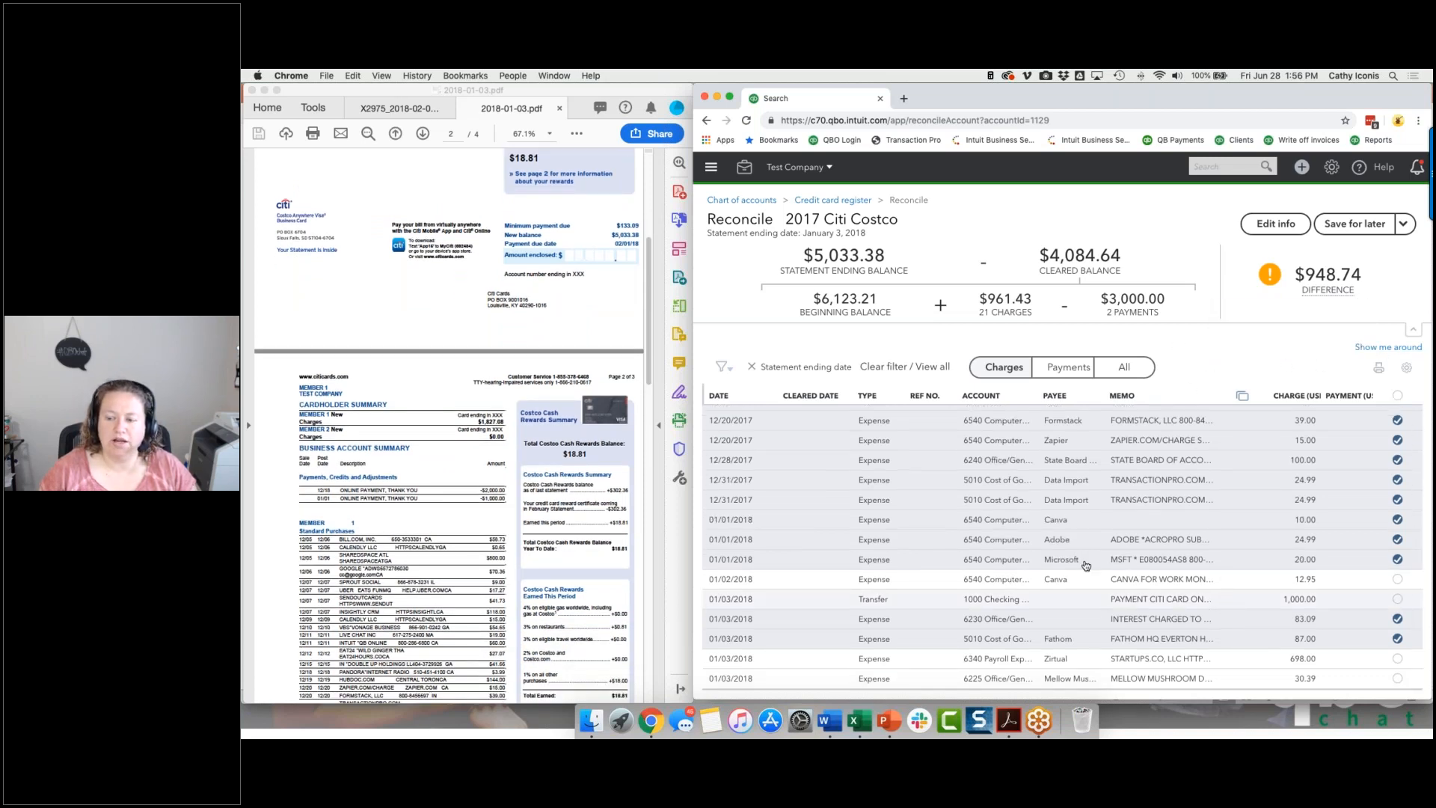
left_click(1405, 224)
left_click(1355, 250)
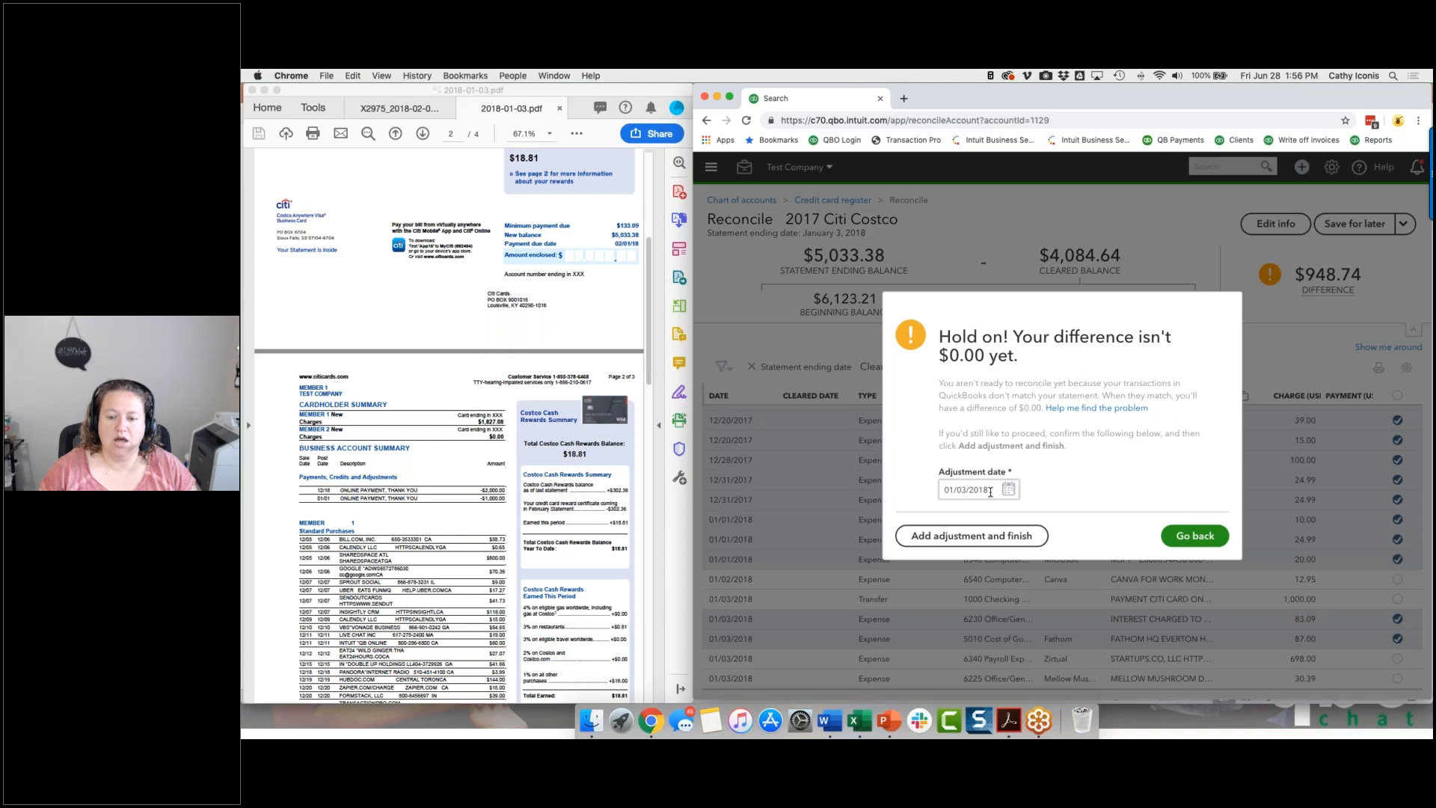
left_click(989, 539)
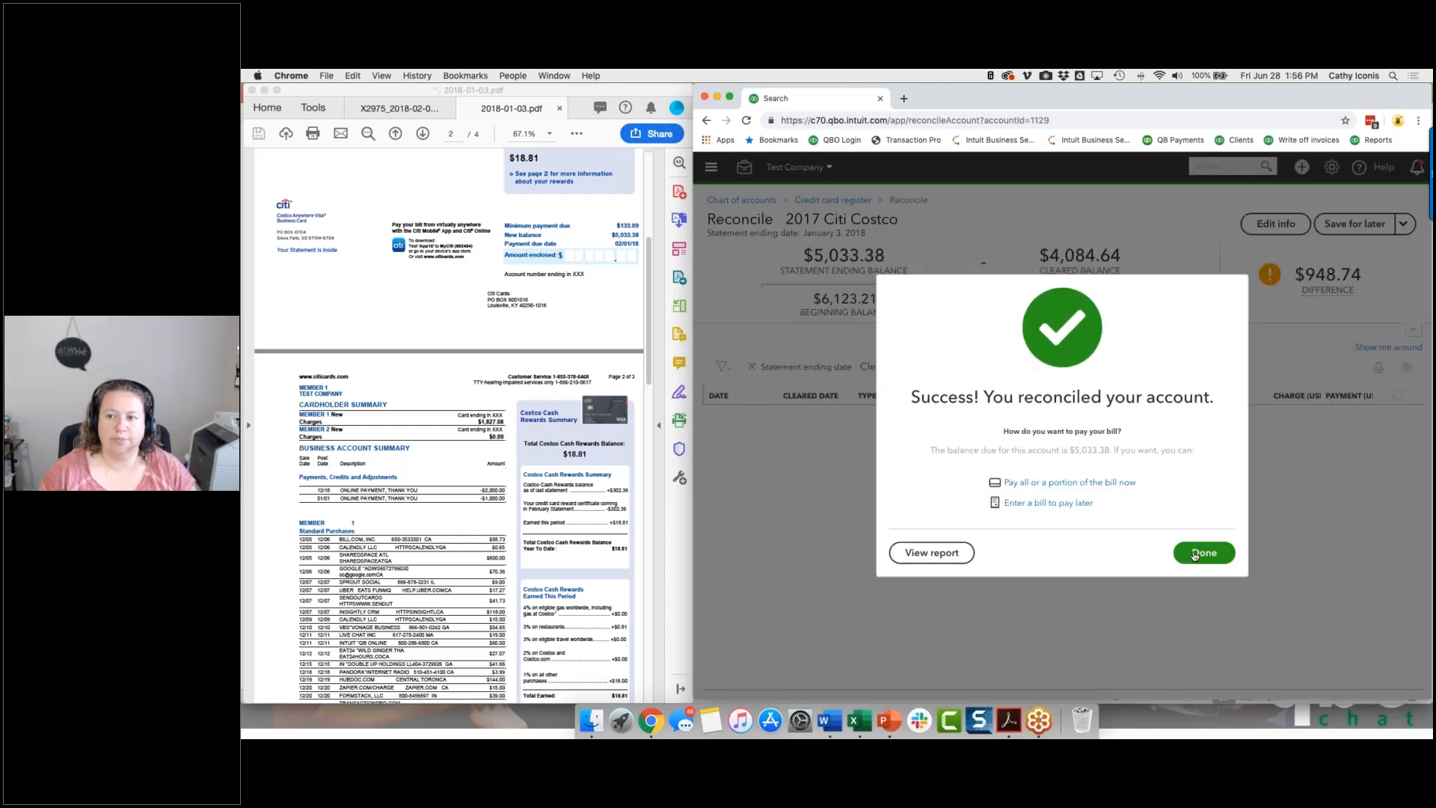
left_click(1197, 552)
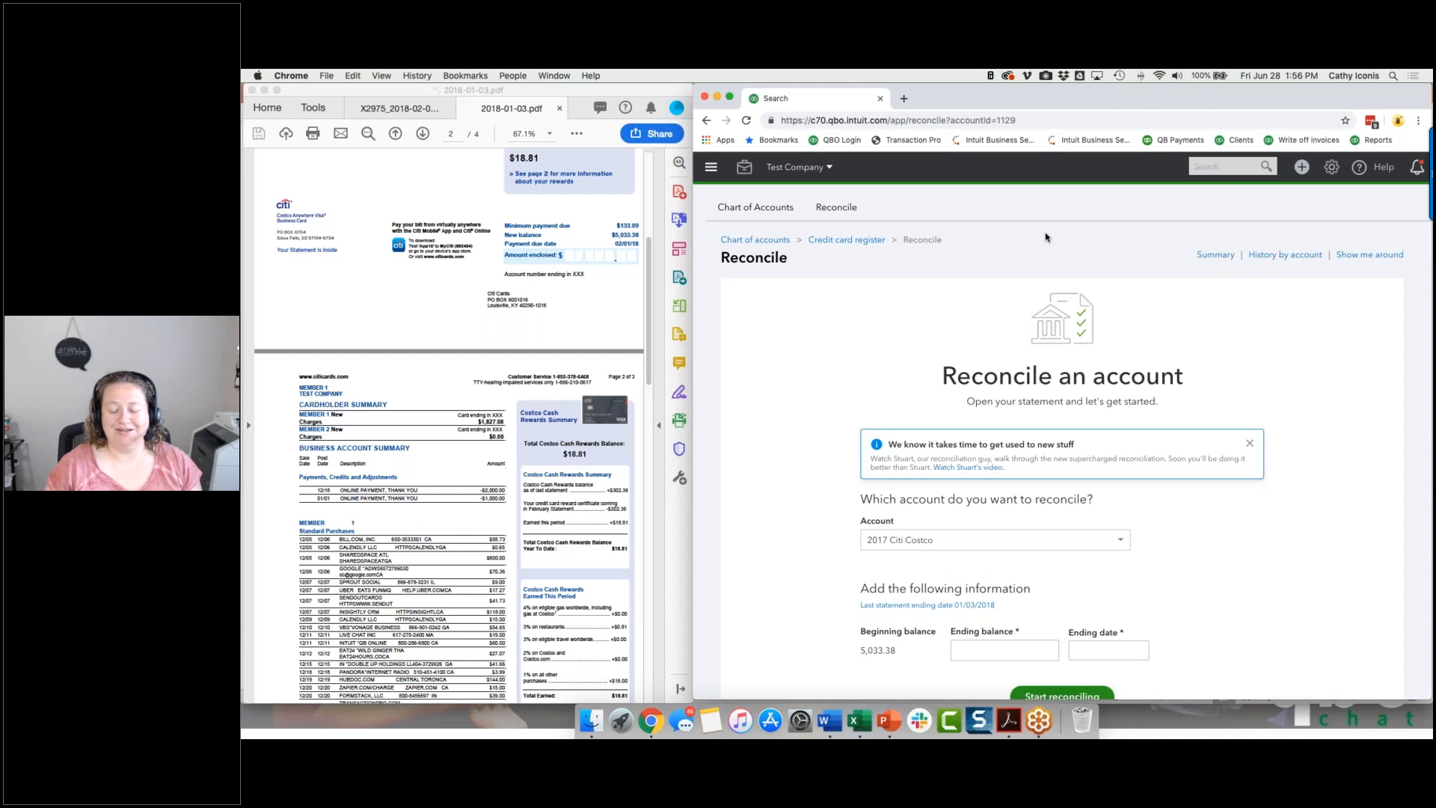
scroll(1046, 237, "down", 1)
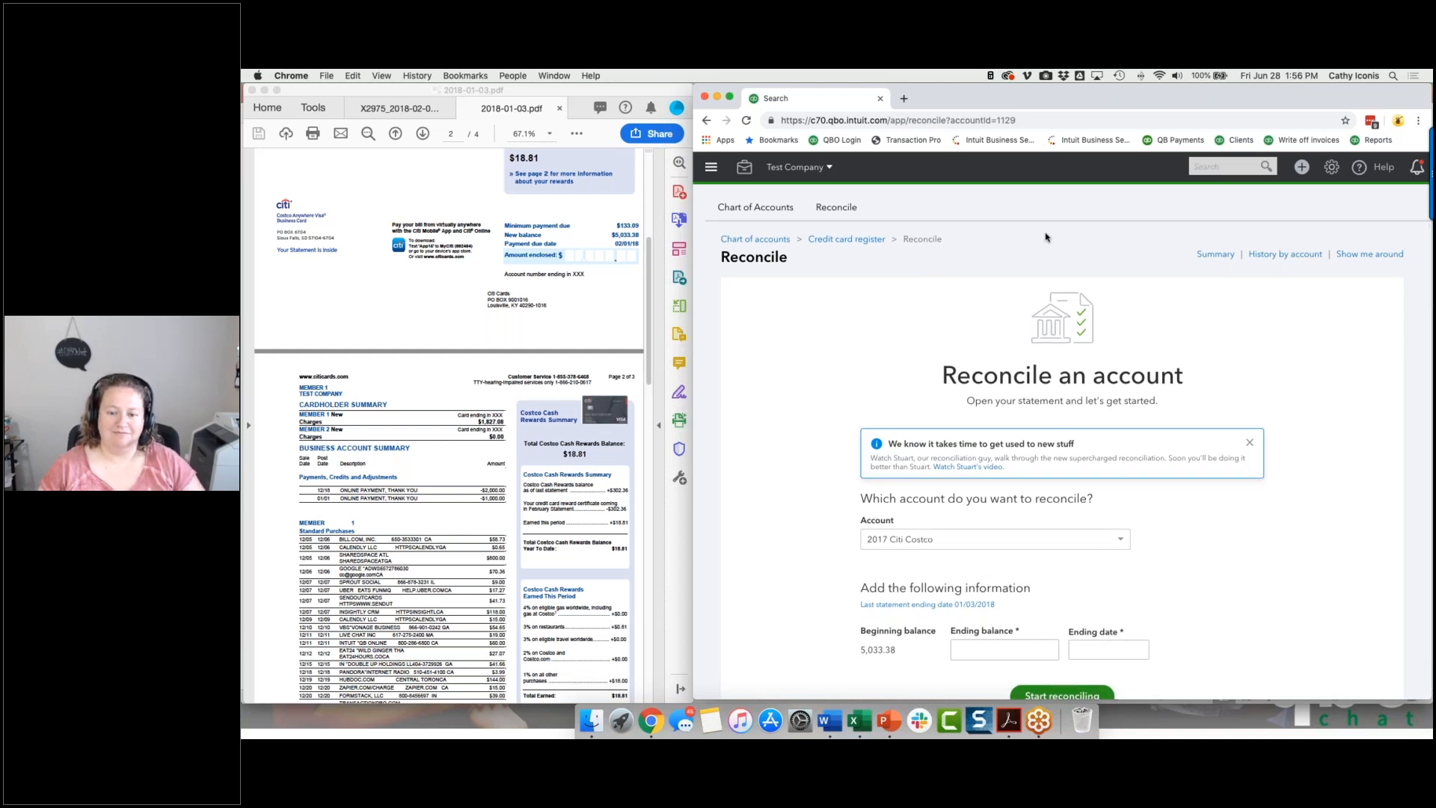